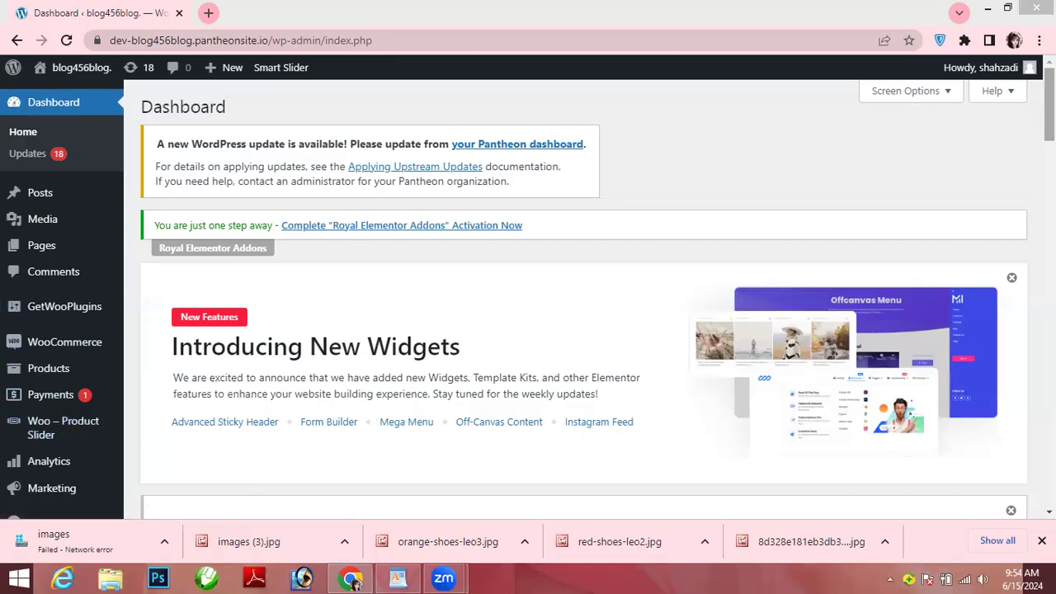
# Step: Open the installed plugins list and review the Elementor, slider, ShopEngine, Variation Swatches and WooCommerce entries
pyautogui.scroll(-3, 214, 259)
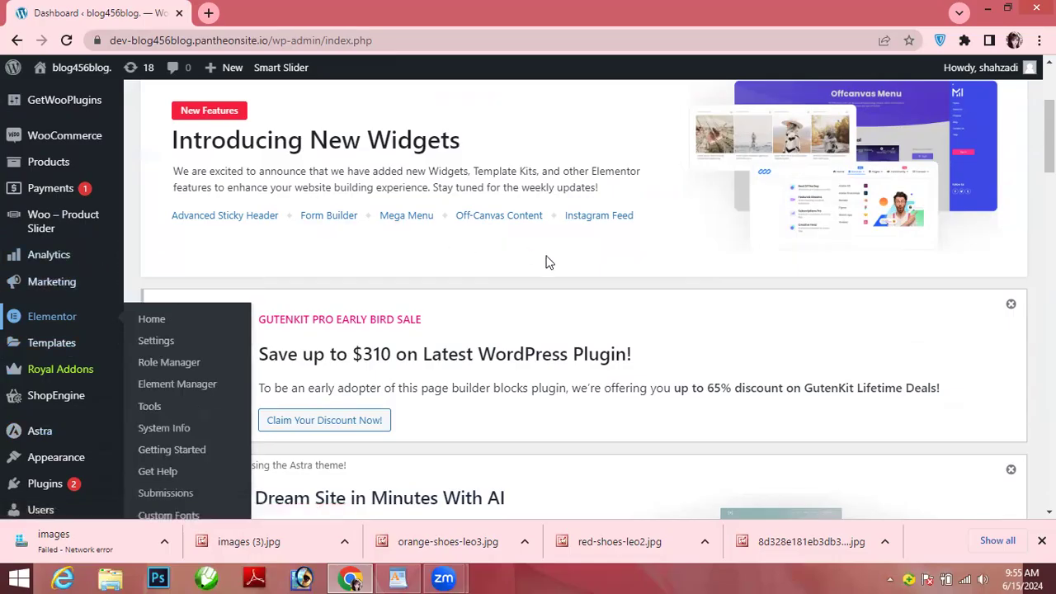
pyautogui.click(45, 483)
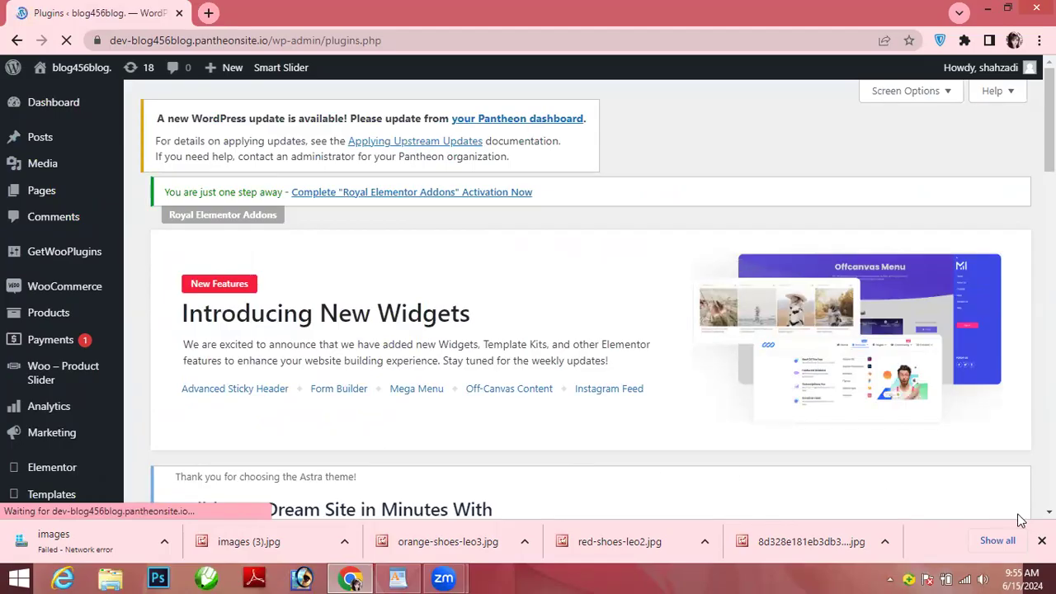
pyautogui.moveTo(1049, 512); pyautogui.dragTo(1048, 512)
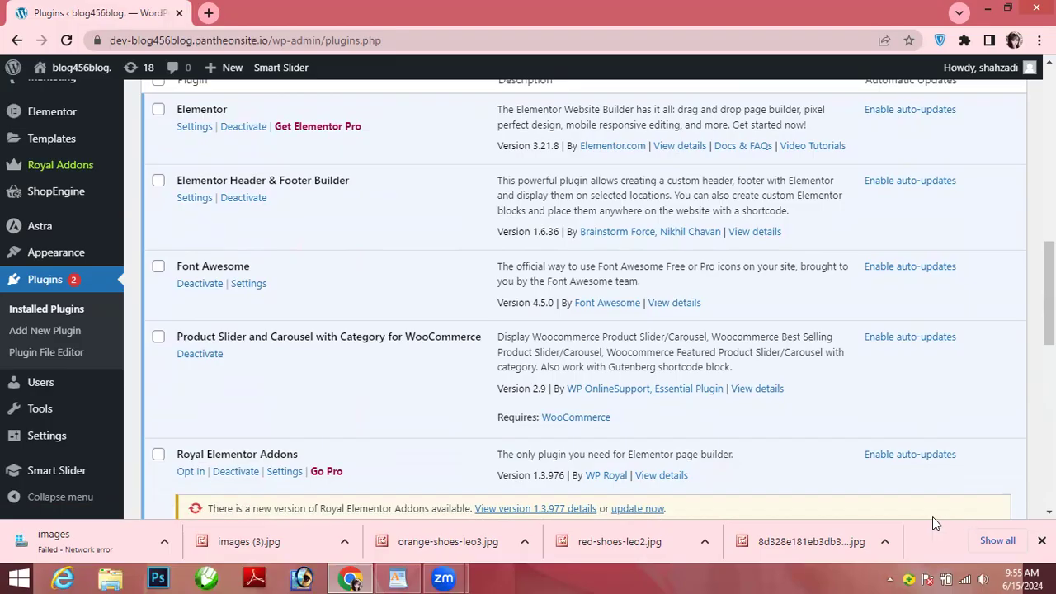
pyautogui.scroll(-2, 577, 297)
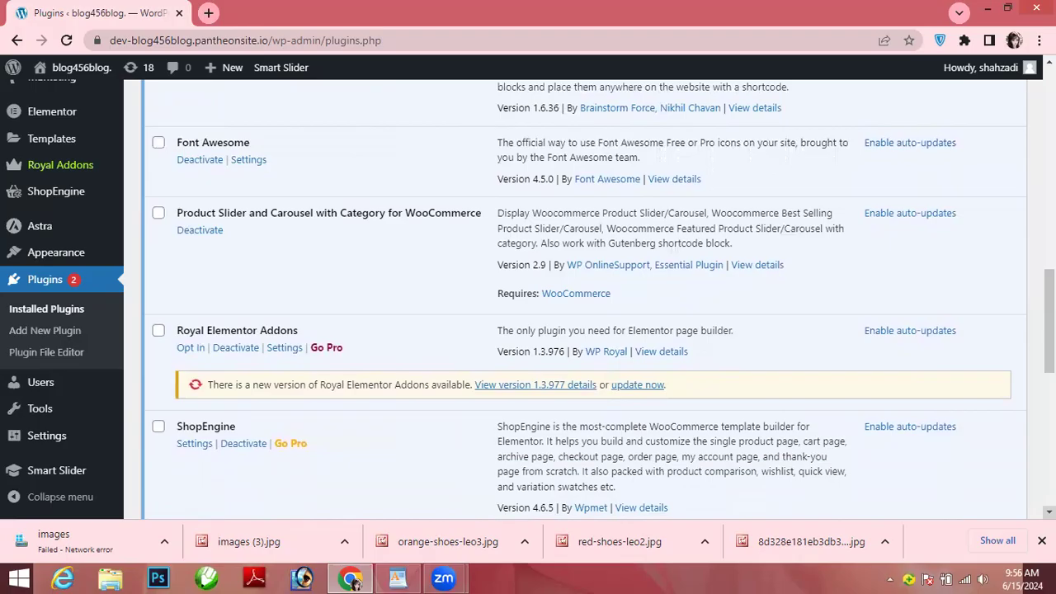
pyautogui.click(1049, 512)
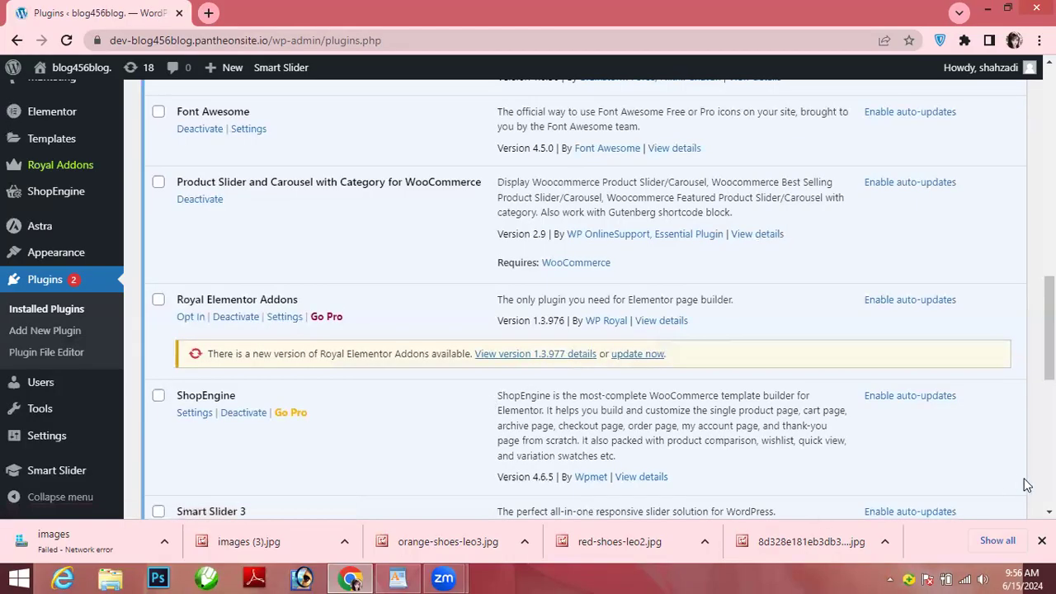
pyautogui.scroll(-3, 586, 297)
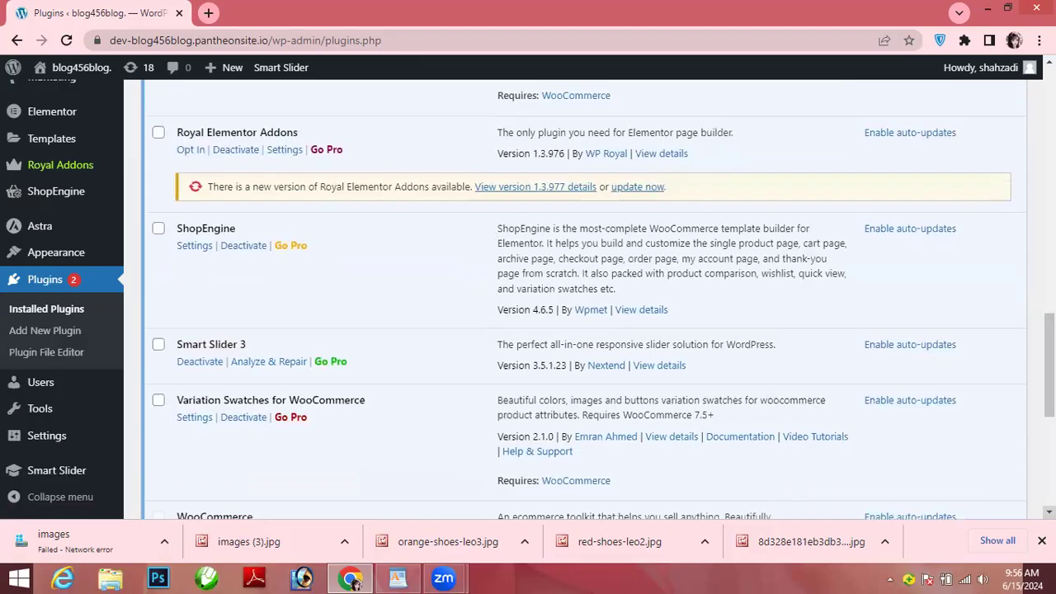
pyautogui.scroll(-2, 537, 414)
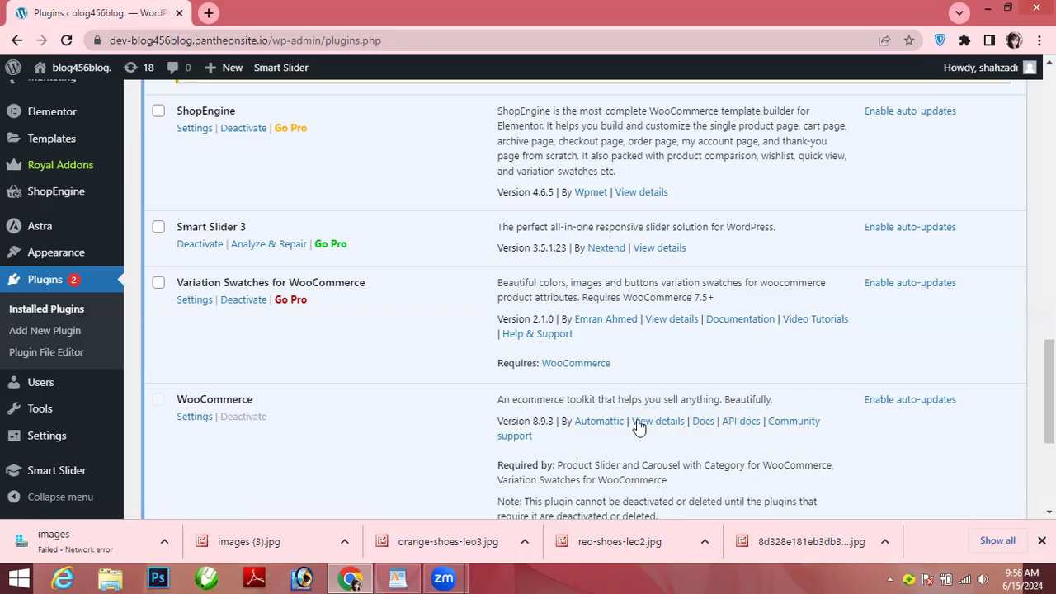
pyautogui.scroll(1, 1050, 388)
pyautogui.scroll(15, 712, 126)
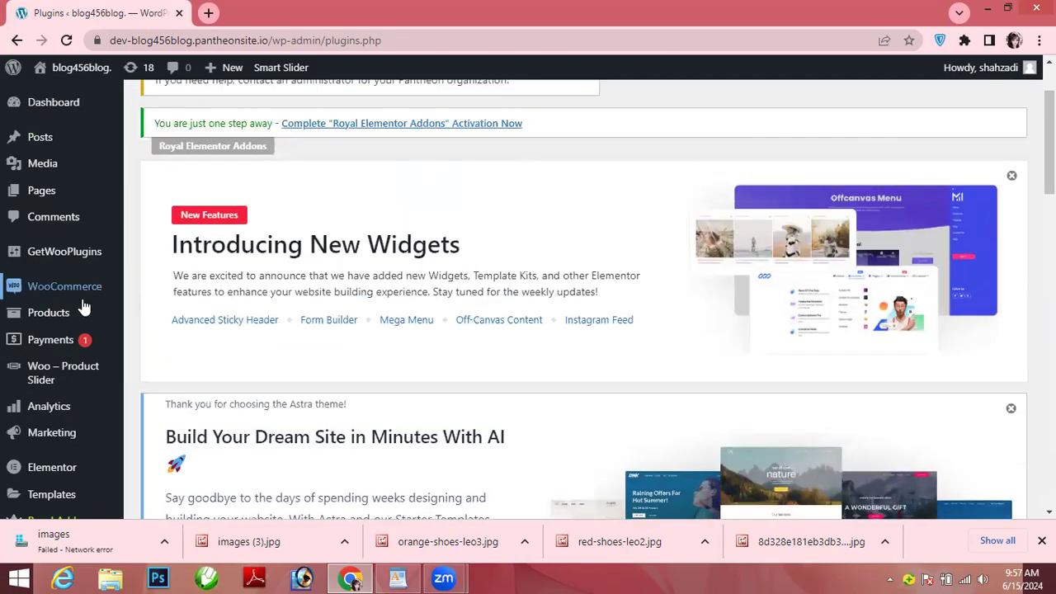
# Step: Open the list of all products and bring up the form for adding a new product
pyautogui.moveTo(21, 323)
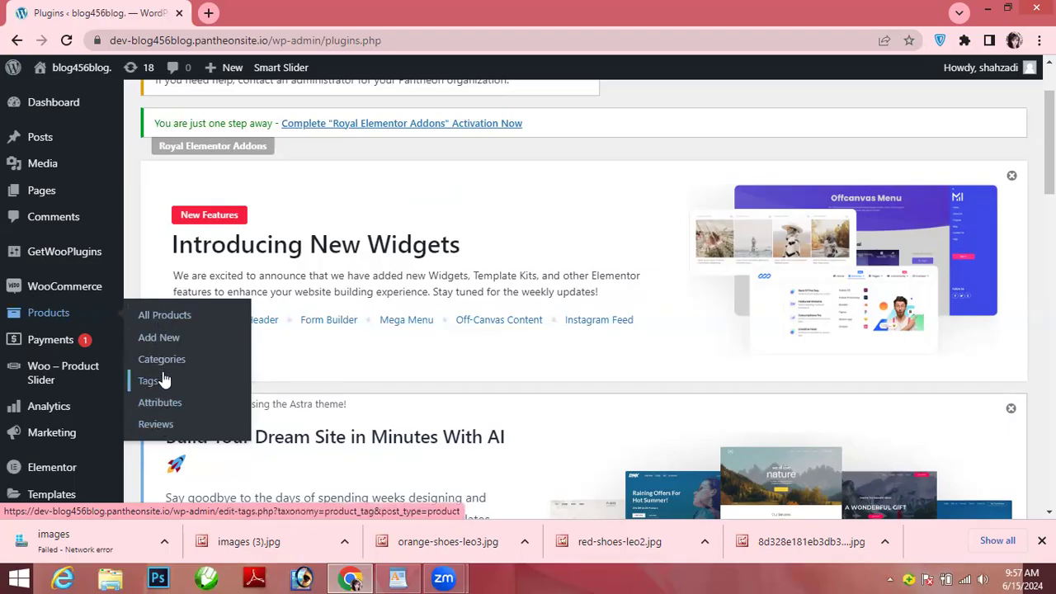
pyautogui.click(175, 322)
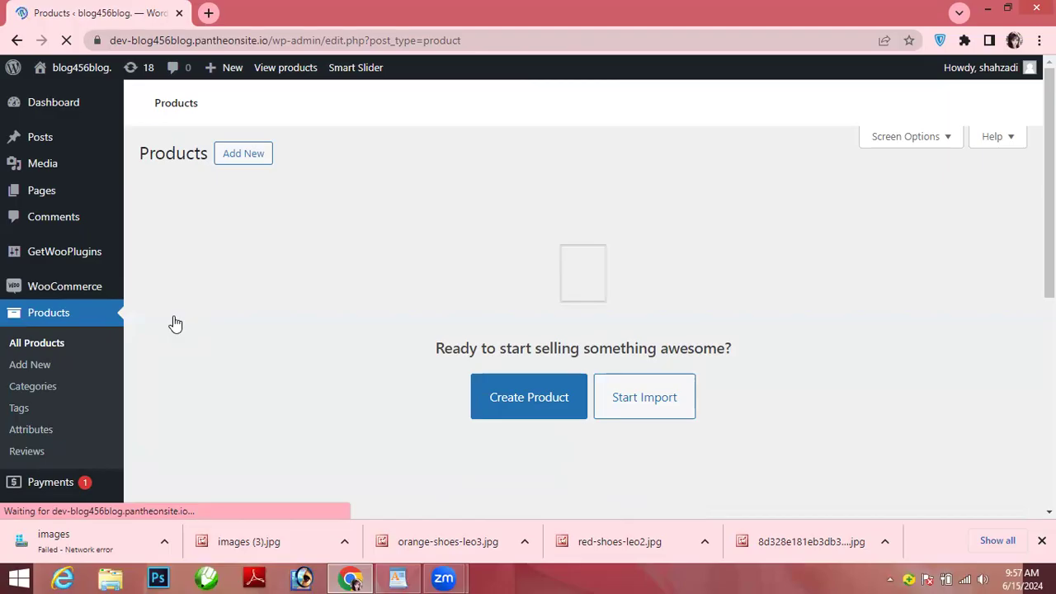
pyautogui.click(495, 409)
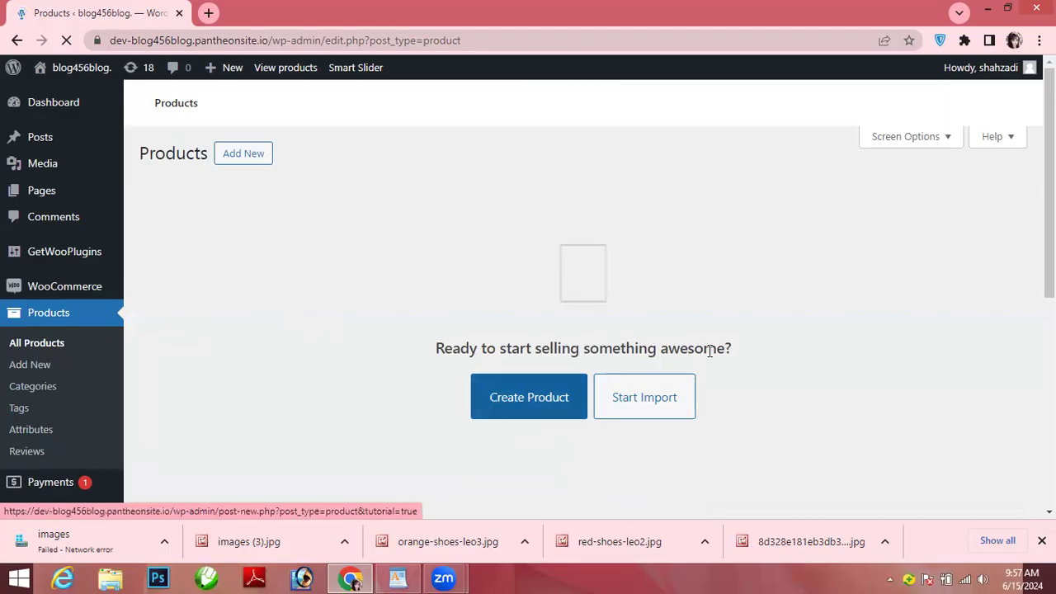
pyautogui.scroll(-5, 1026, 384)
pyautogui.scroll(5, 578, 330)
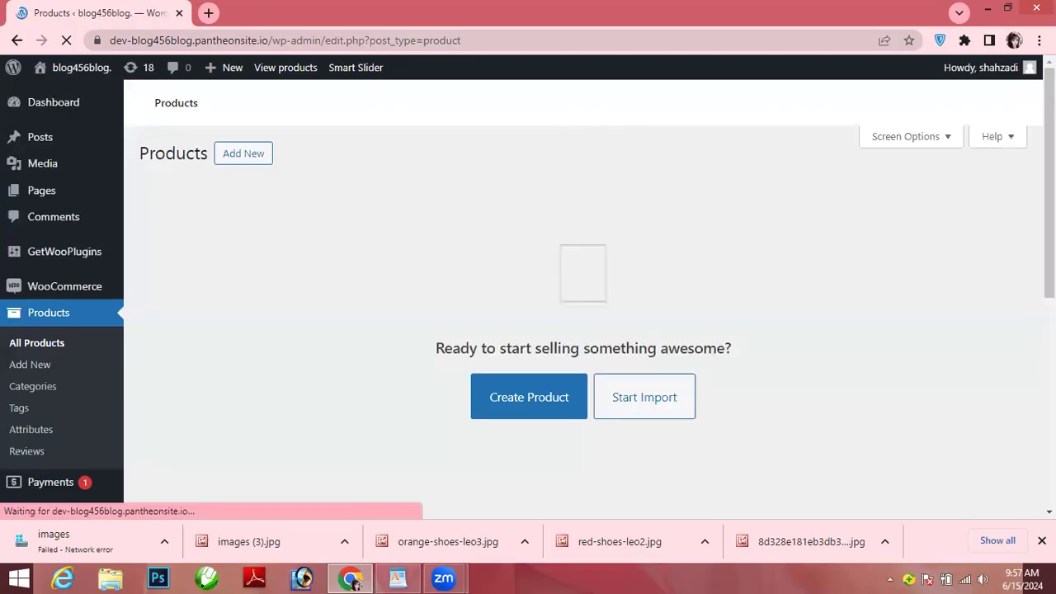
pyautogui.click(32, 373)
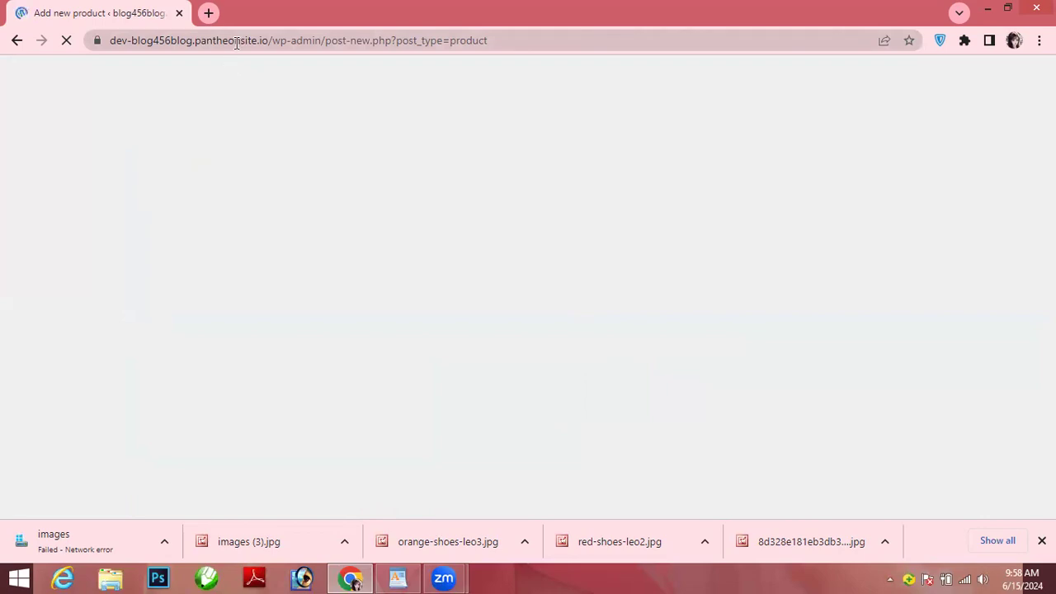
# Step: Copy the site's base address, open it in a new browser tab and return to the admin tab
pyautogui.moveTo(269, 41); pyautogui.dragTo(110, 41)
pyautogui.hotkey('ctrl', 'c')
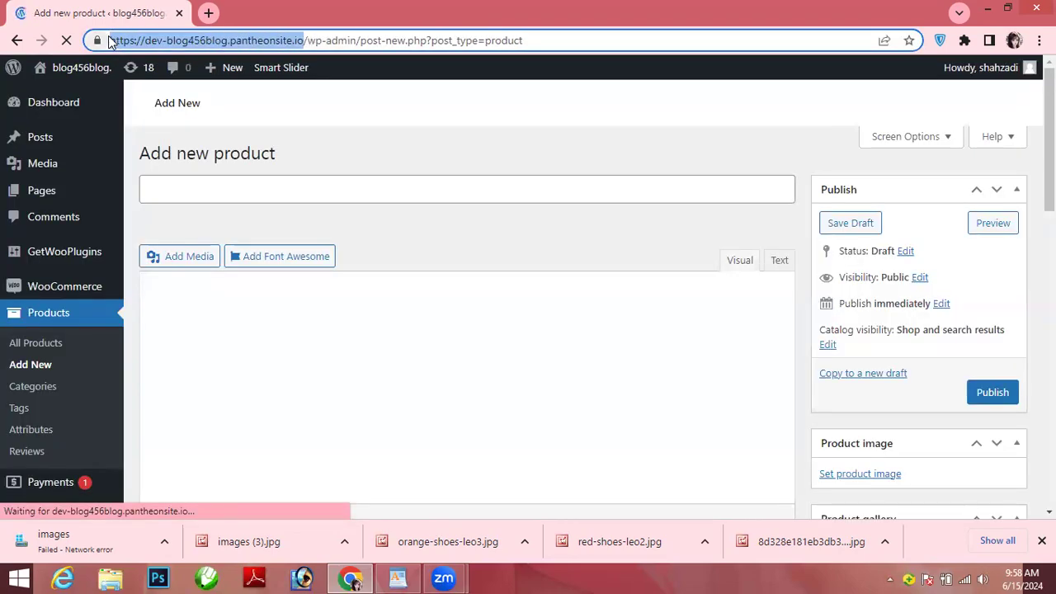
pyautogui.click(207, 12)
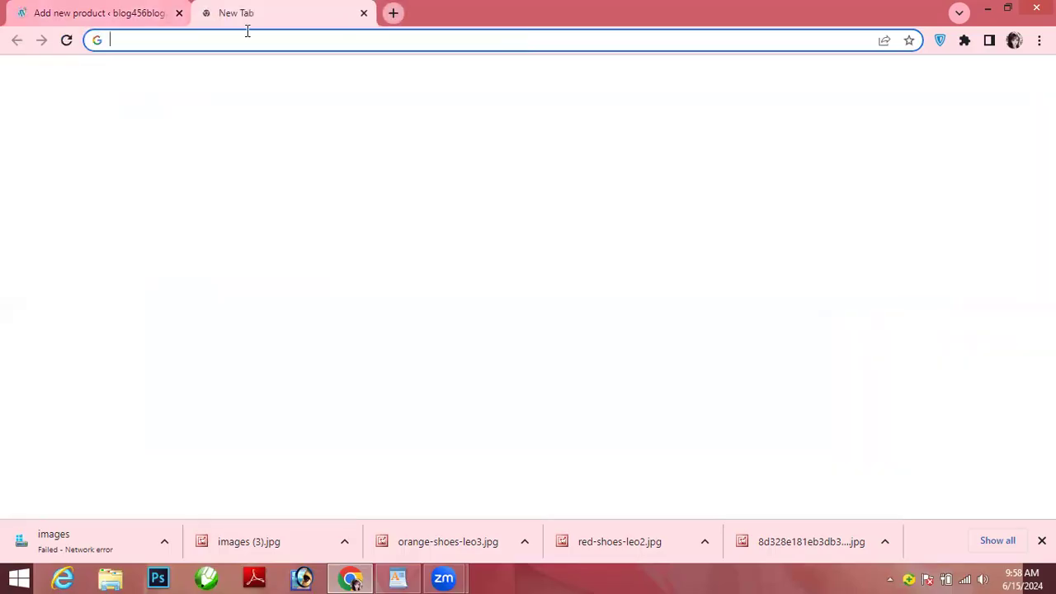
pyautogui.click(368, 297)
pyautogui.hotkey('ctrl', 'v')
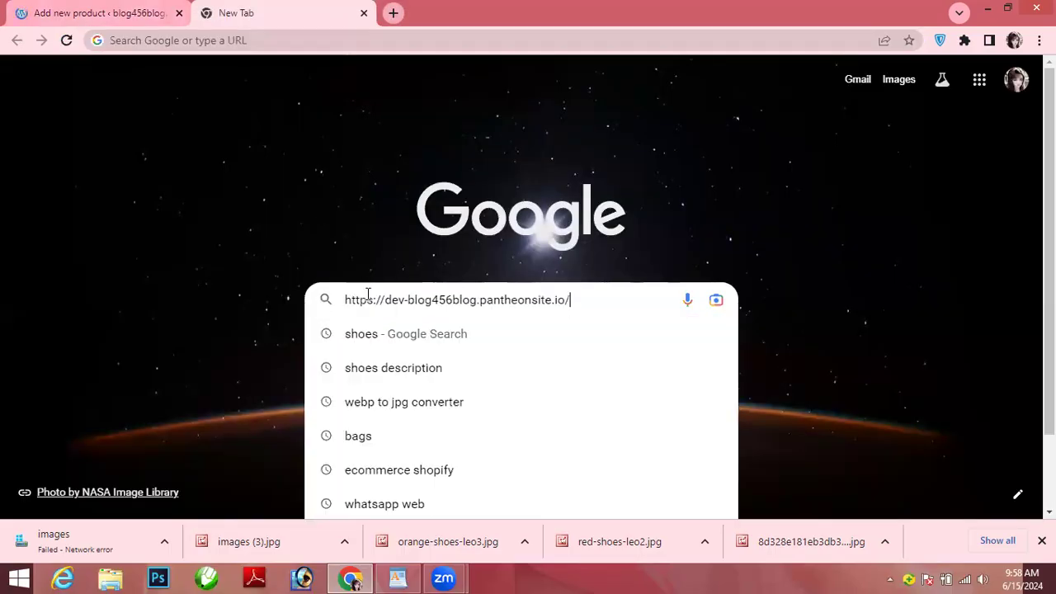
pyautogui.press('Return')
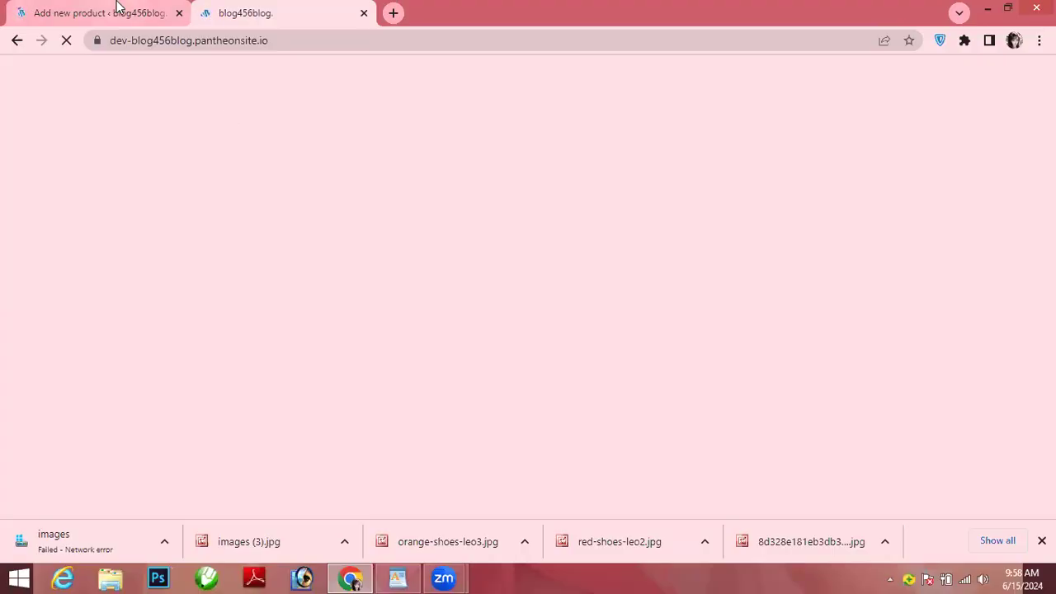
pyautogui.click(116, 10)
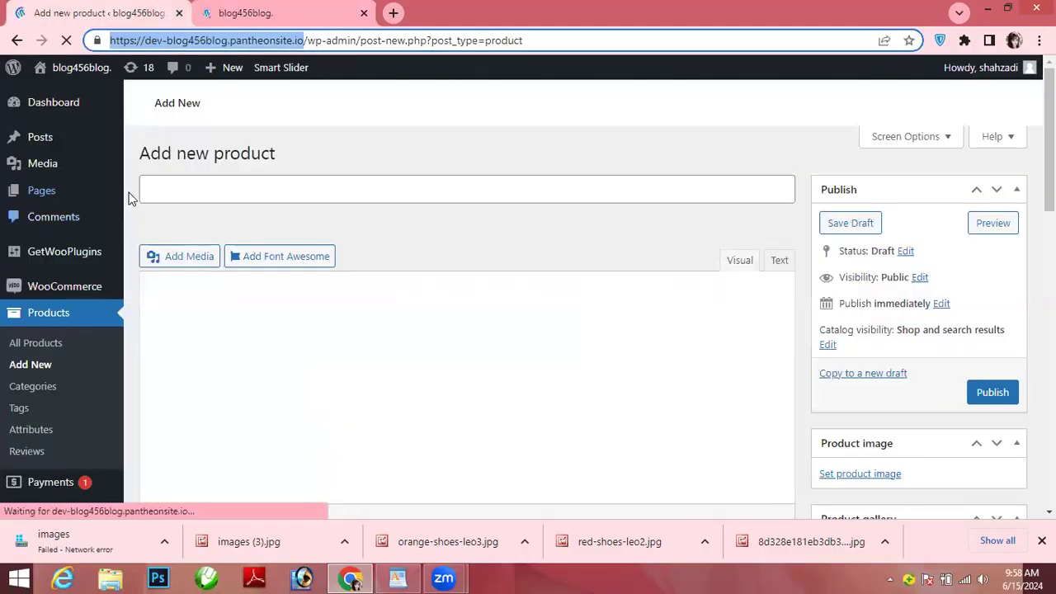
pyautogui.click(278, 11)
pyautogui.click(135, 12)
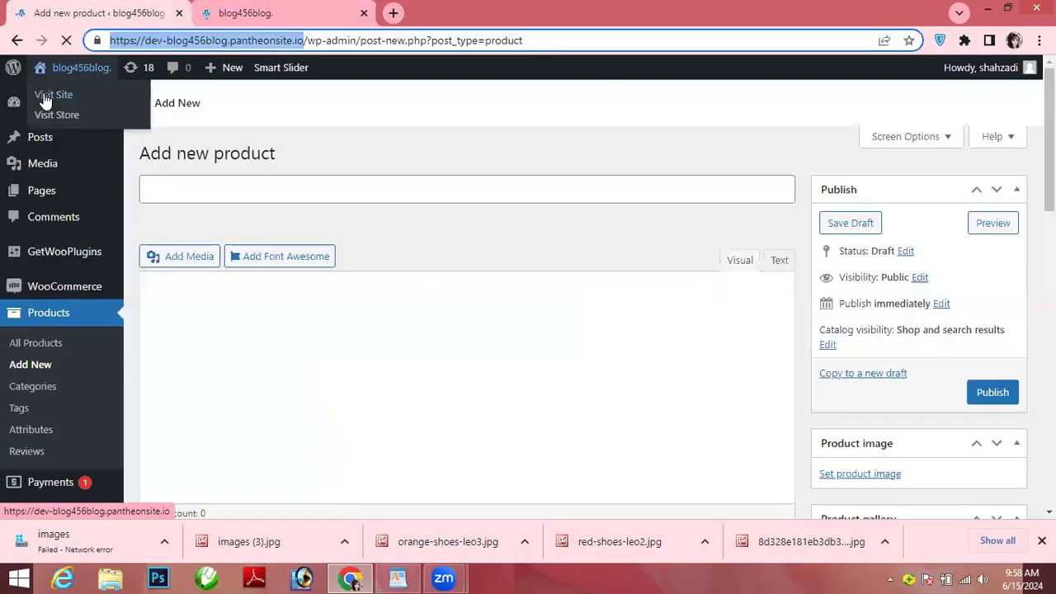
# Step: Open the product categories page and enter Shoes as the name of a new category
pyautogui.click(45, 390)
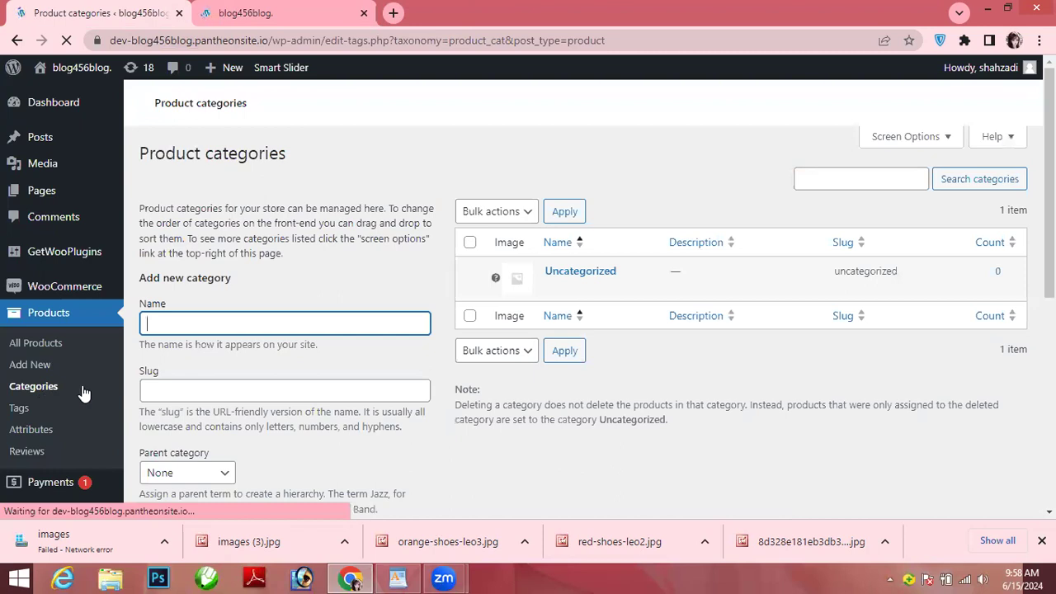
pyautogui.click(200, 326)
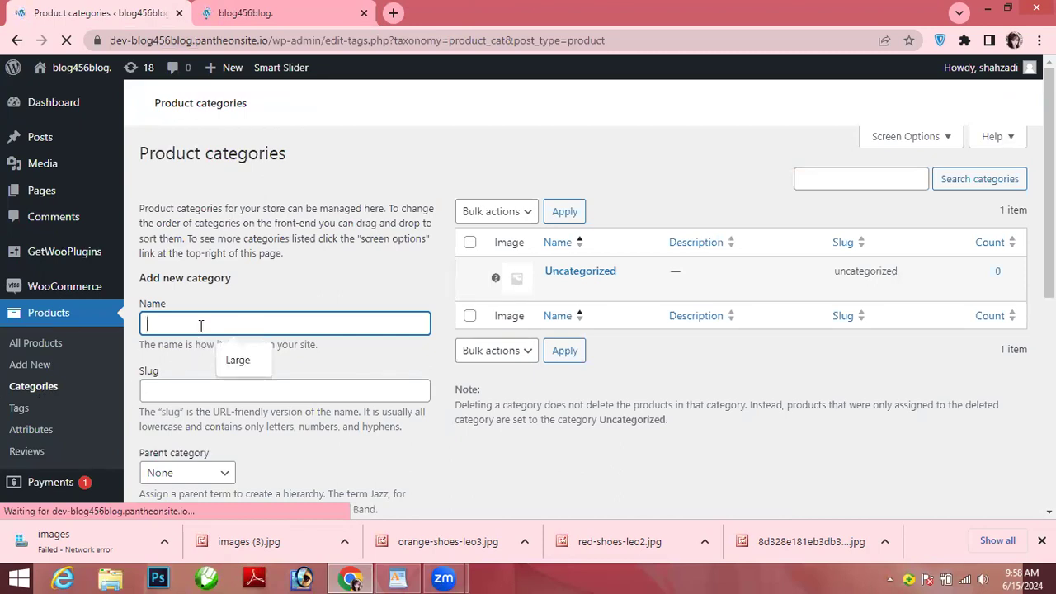
pyautogui.write('S')
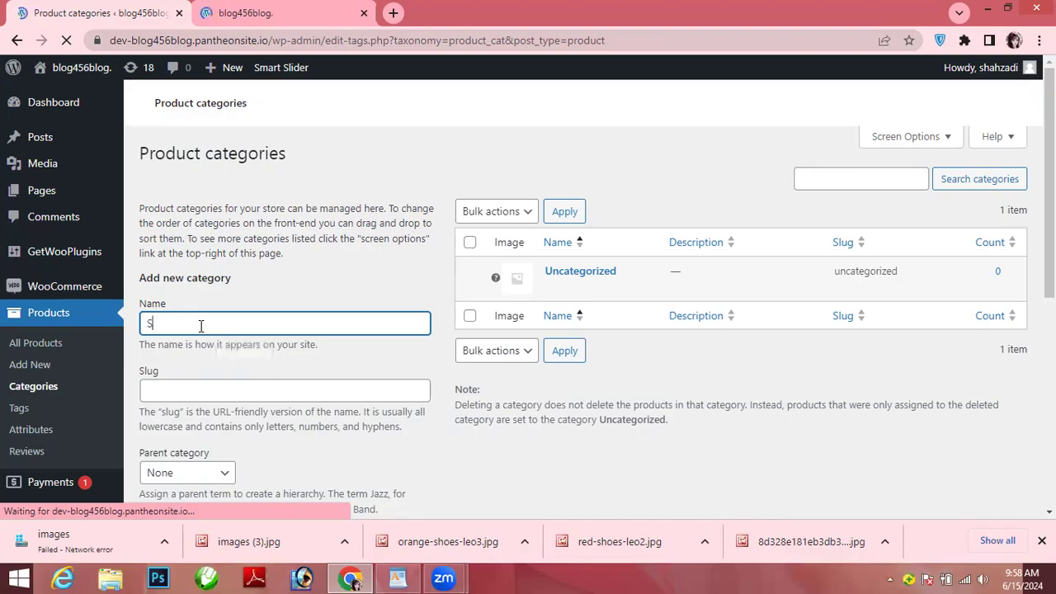
pyautogui.write('hoes')
pyautogui.moveTo(1049, 272); pyautogui.dragTo(1049, 405)
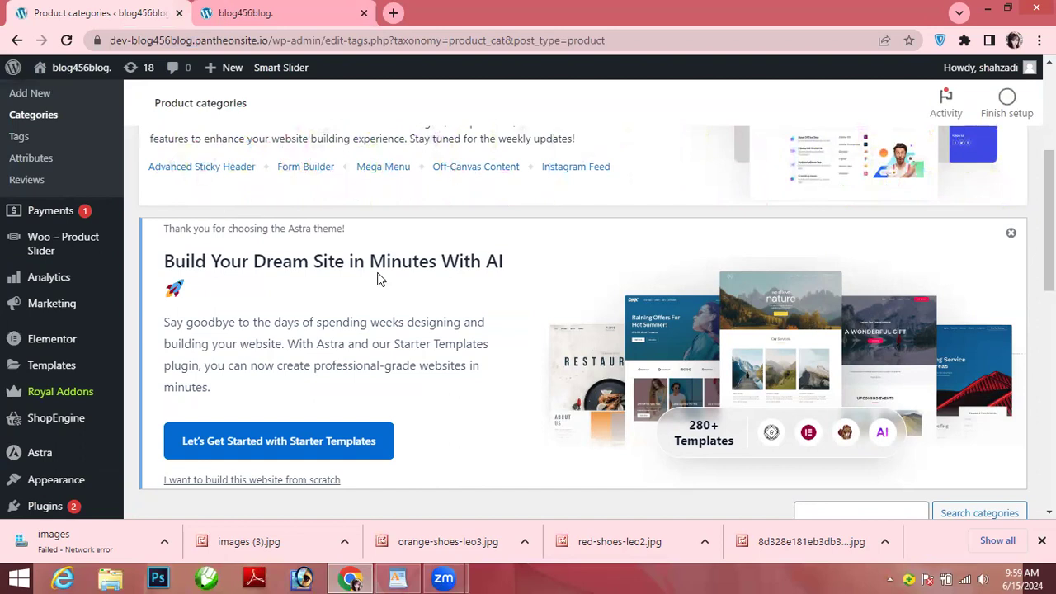
pyautogui.scroll(-3, 578, 330)
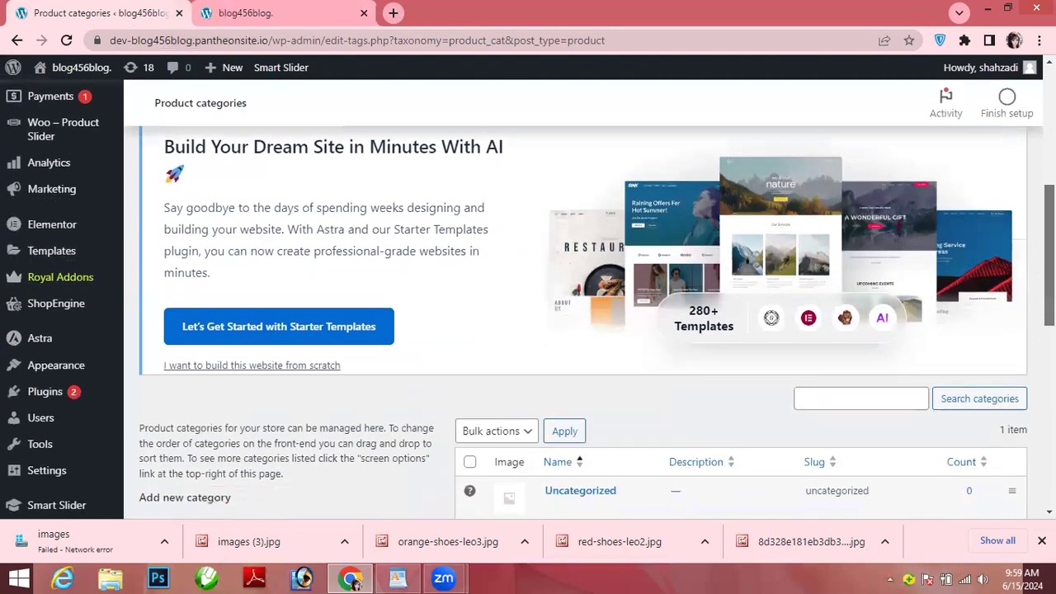
pyautogui.write('Shoes')
pyautogui.scroll(-3, 577, 330)
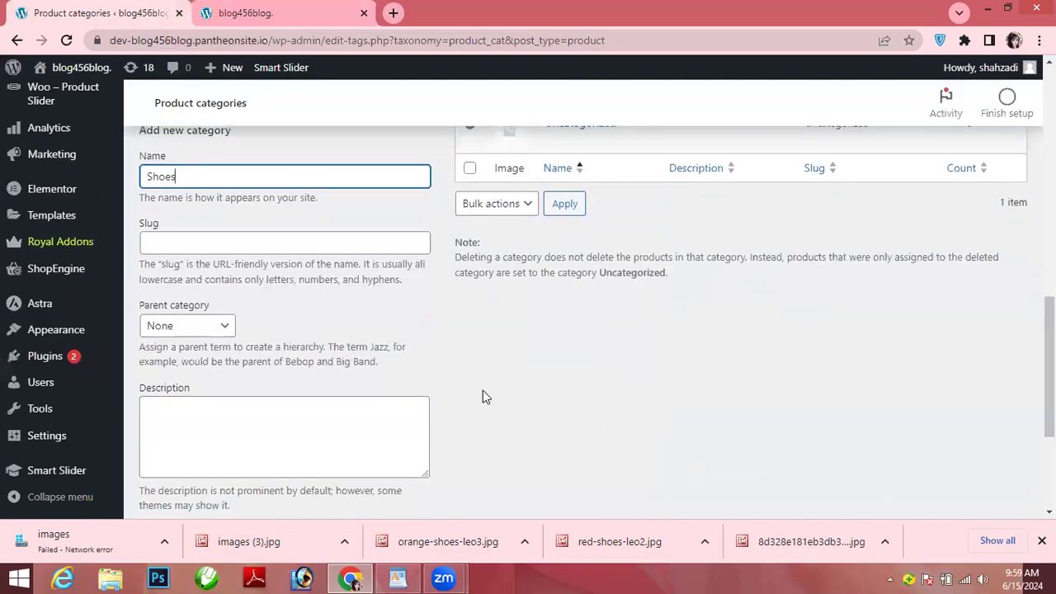
# Step: Keep None as the parent category, set the display type to Products and add the Shoes category
pyautogui.click(224, 328)
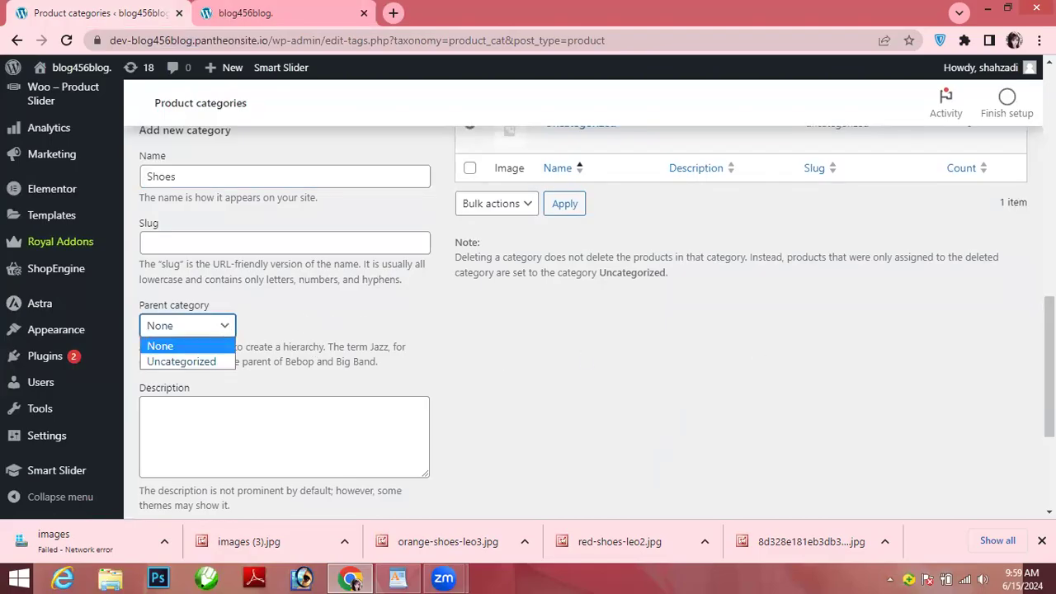
pyautogui.click(1047, 363)
pyautogui.scroll(-2, 908, 363)
pyautogui.scroll(-1, 1048, 388)
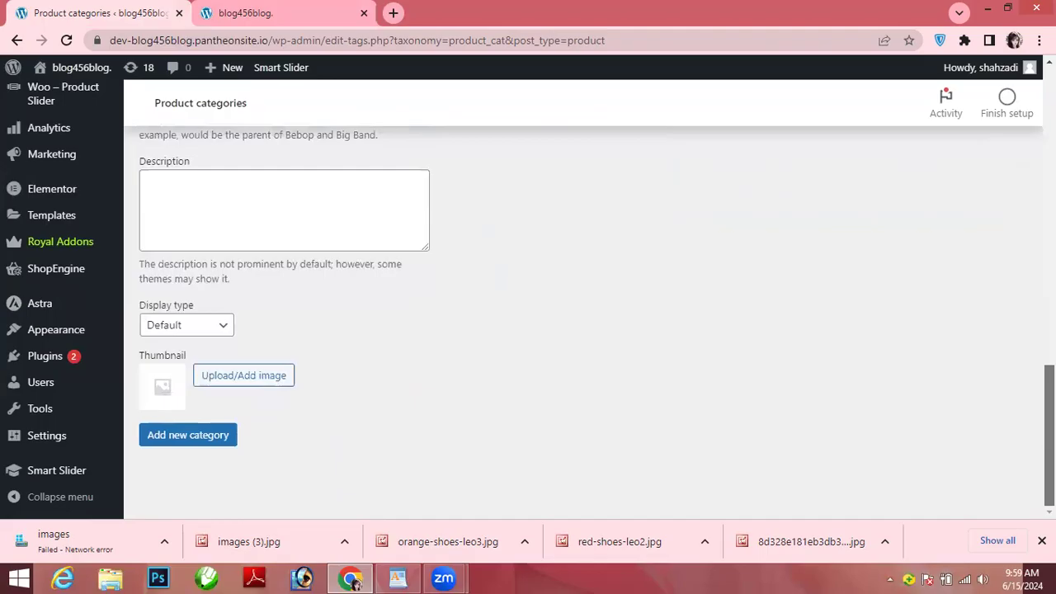
pyautogui.click(227, 327)
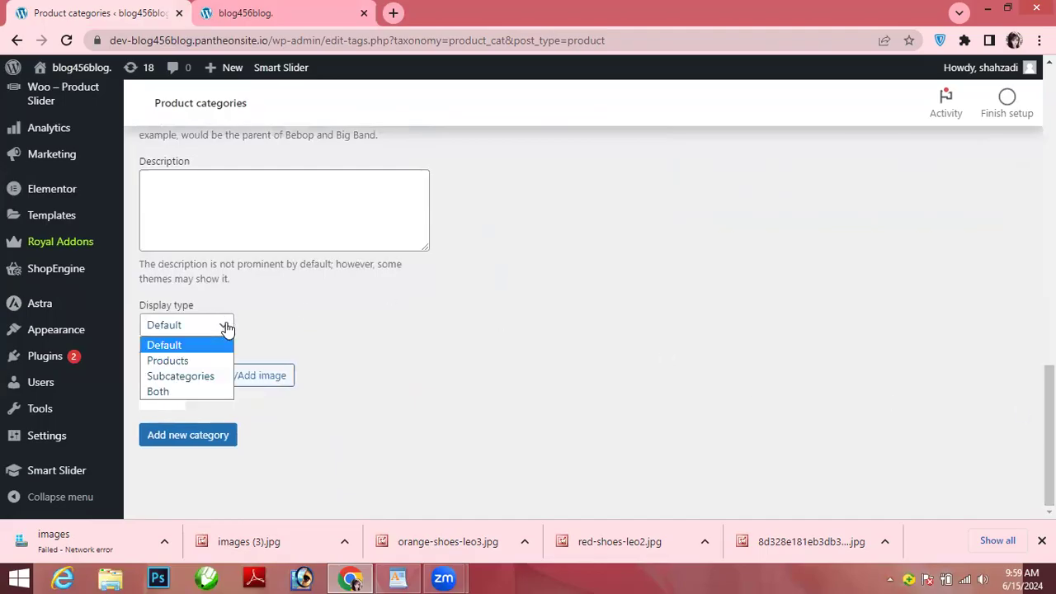
pyautogui.click(175, 362)
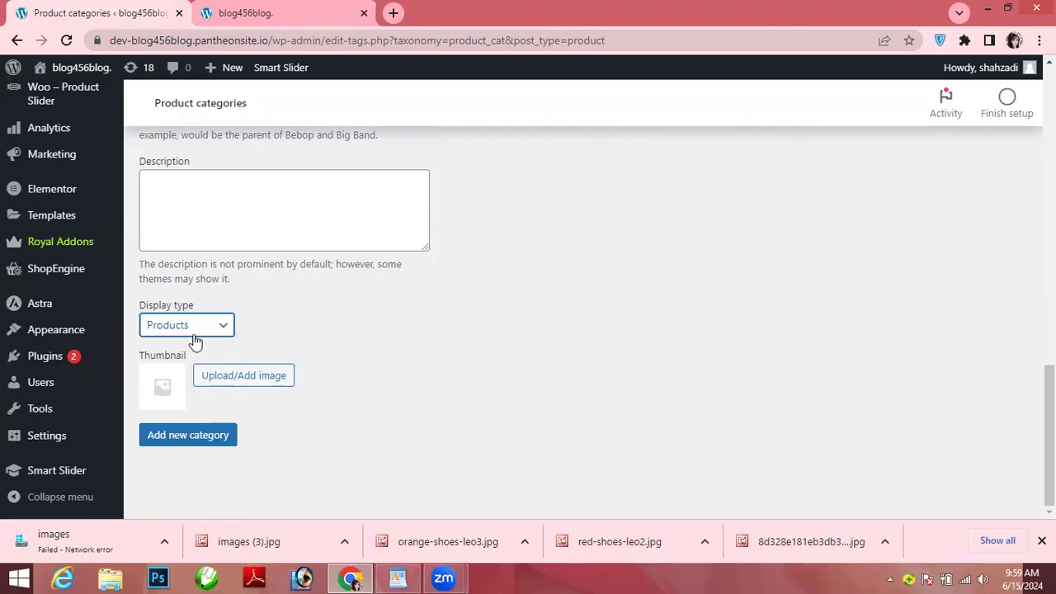
pyautogui.click(189, 437)
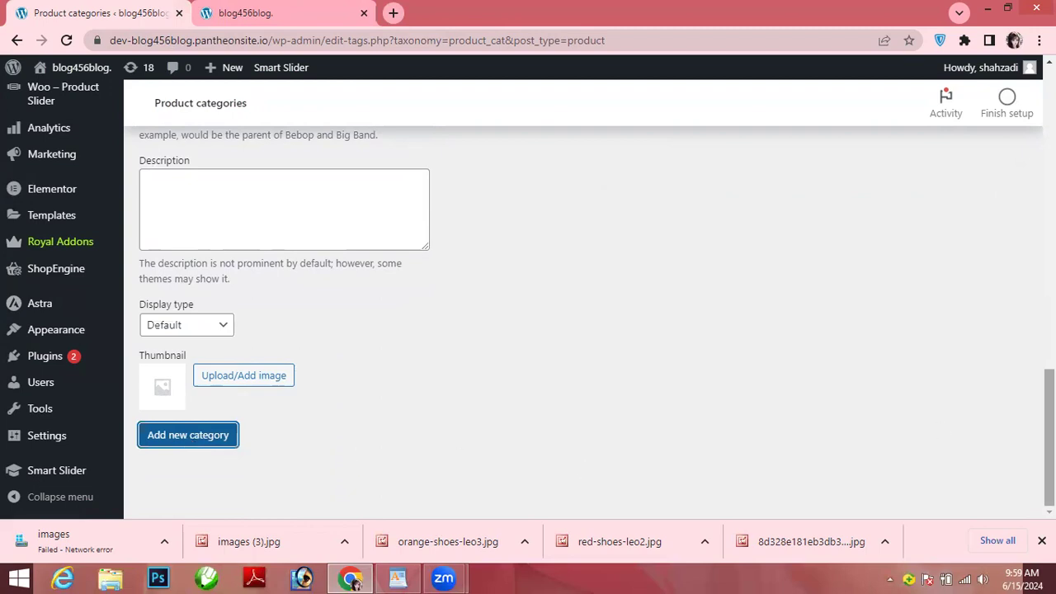
# Step: Enter Bags as the name of a new product category
pyautogui.scroll(1, 1049, 437)
pyautogui.scroll(6, 615, 345)
pyautogui.scroll(-1, 615, 344)
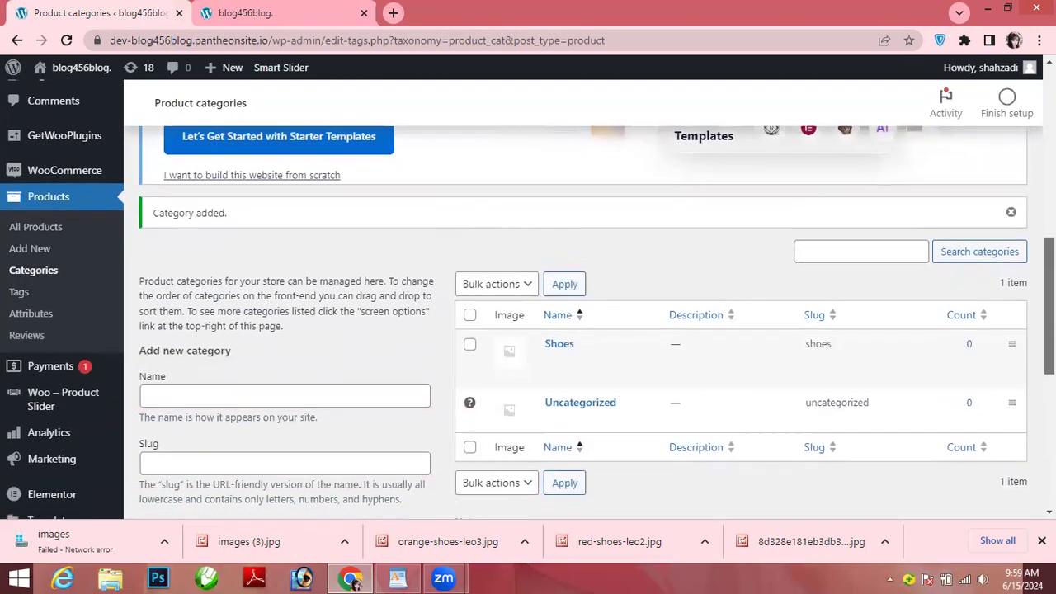
pyautogui.click(359, 367)
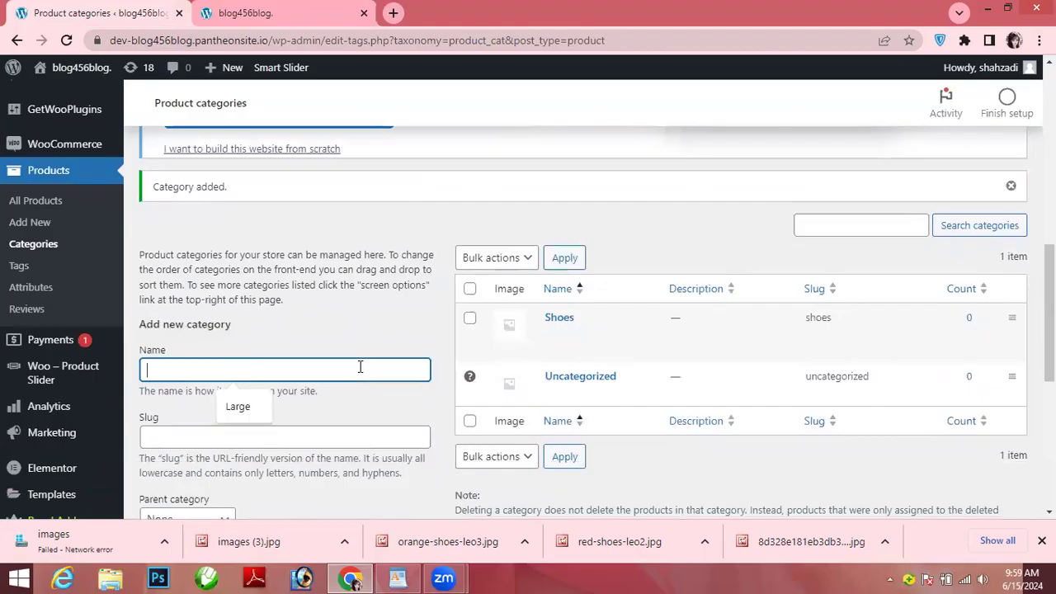
pyautogui.write('B')
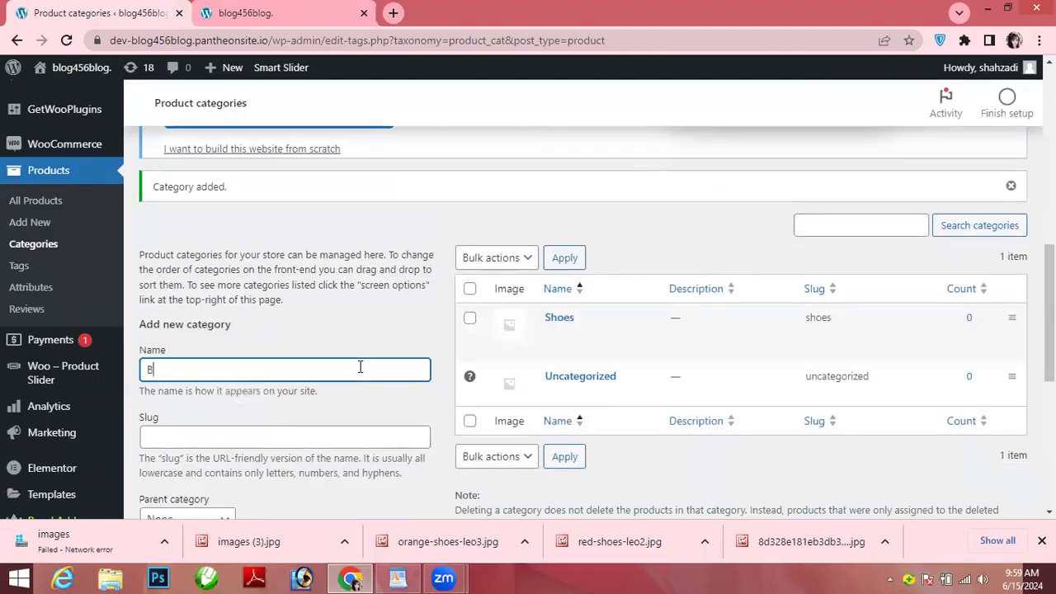
pyautogui.write('ags')
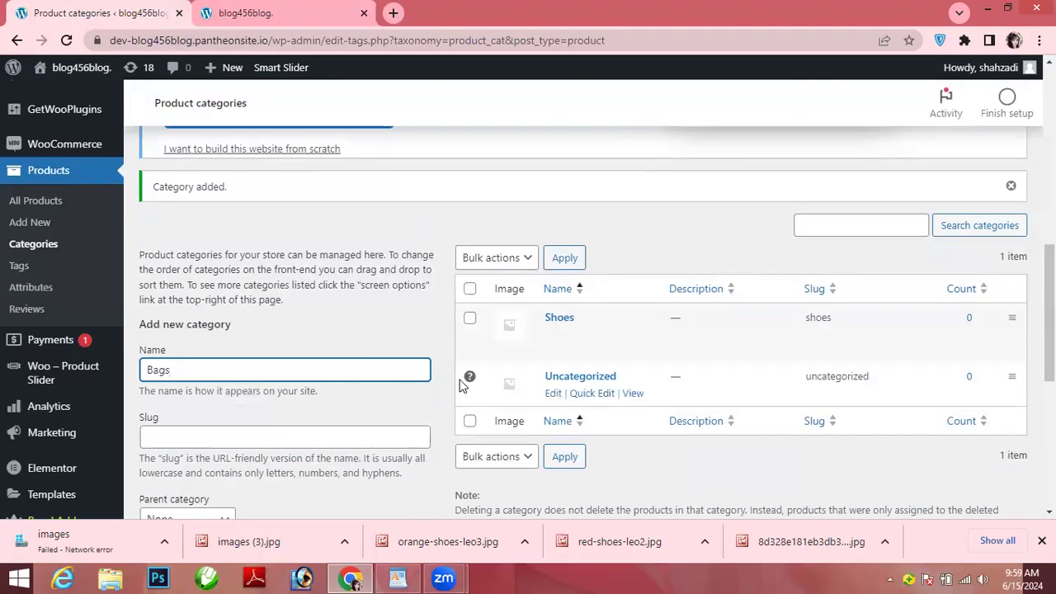
# Step: Set the display type to Products and add the Bags category
pyautogui.moveTo(1049, 313); pyautogui.dragTo(1049, 439)
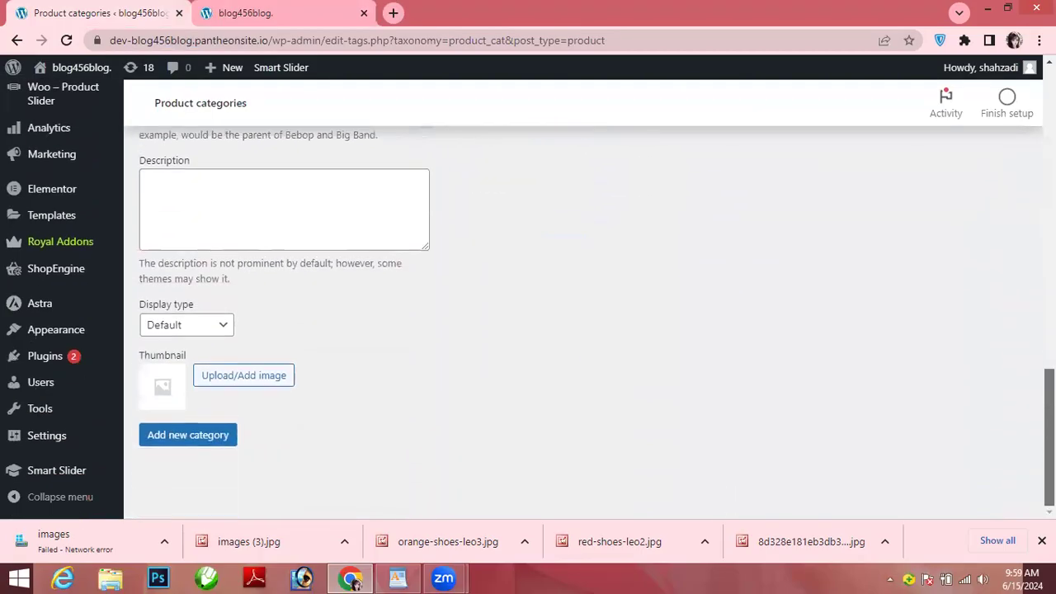
pyautogui.click(222, 327)
pyautogui.click(209, 362)
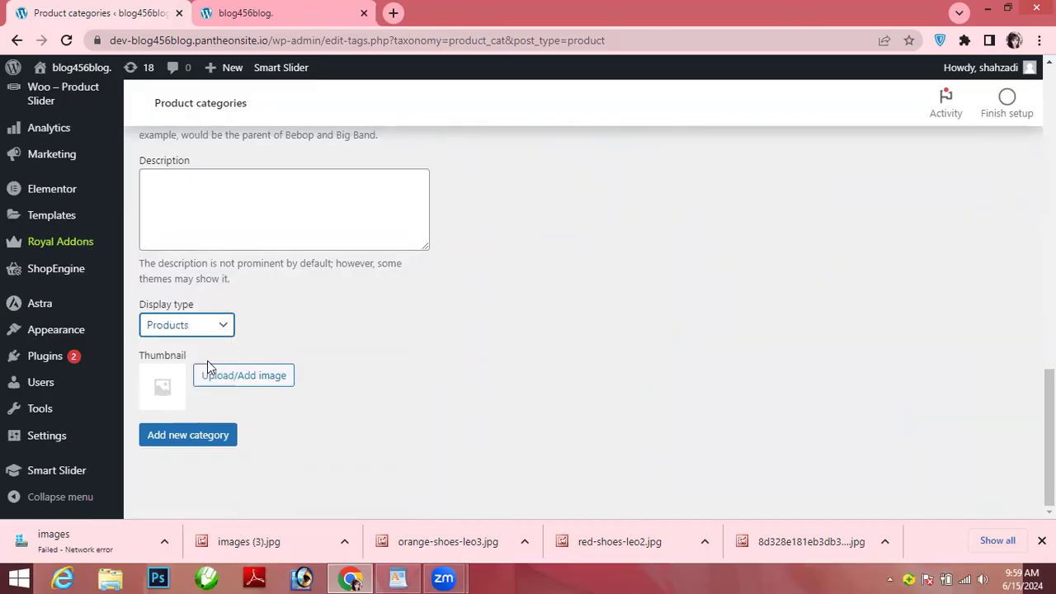
pyautogui.click(198, 443)
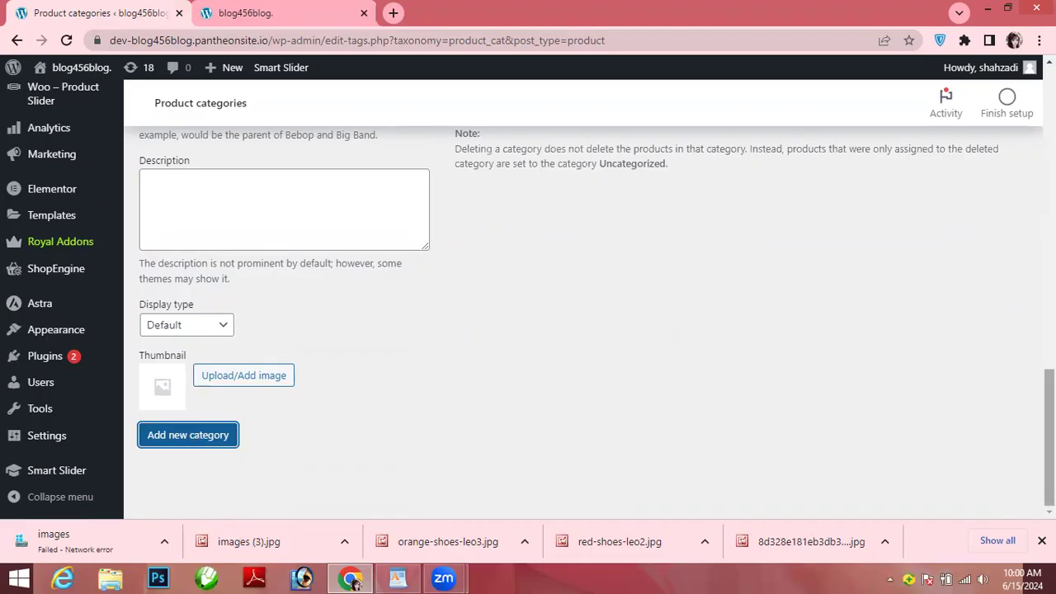
# Step: Review the product categories list, then look at the site's front page in the other browser tab and return to the admin tab
pyautogui.scroll(2, 1050, 413)
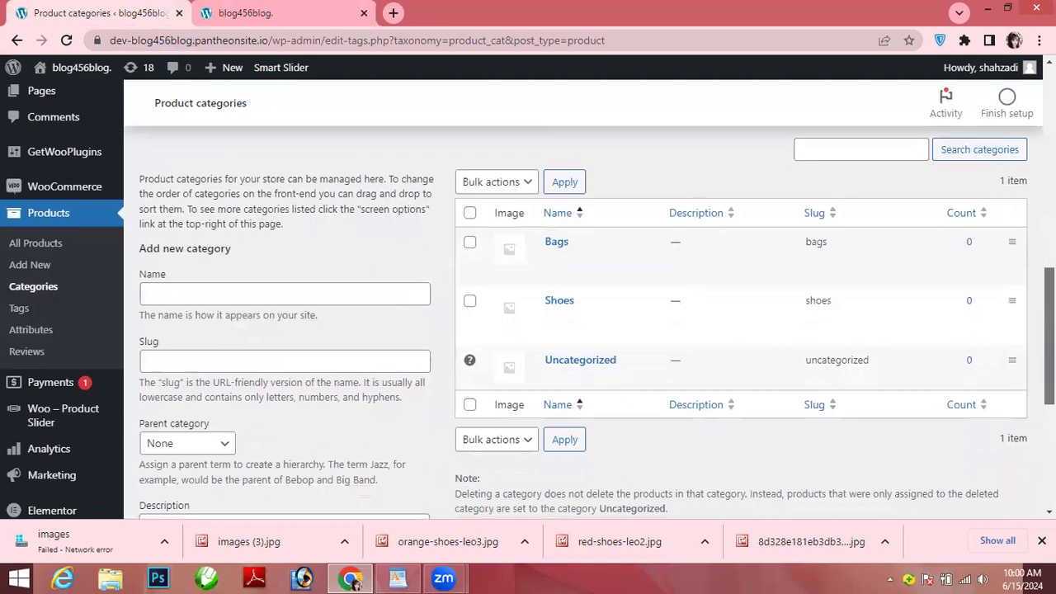
pyautogui.scroll(-1, 578, 330)
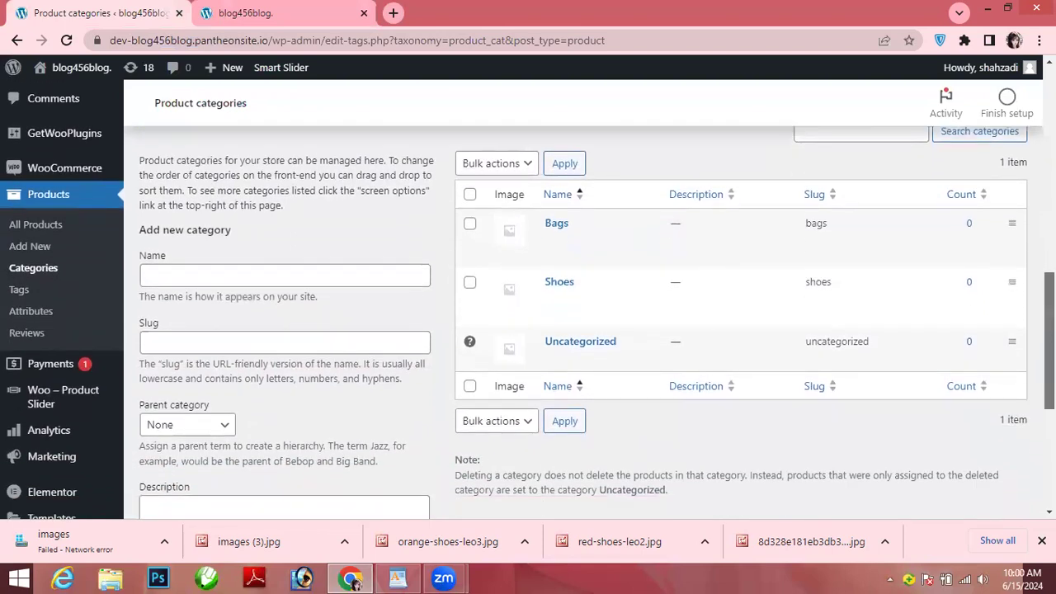
pyautogui.scroll(-1, 578, 330)
pyautogui.scroll(9, 578, 330)
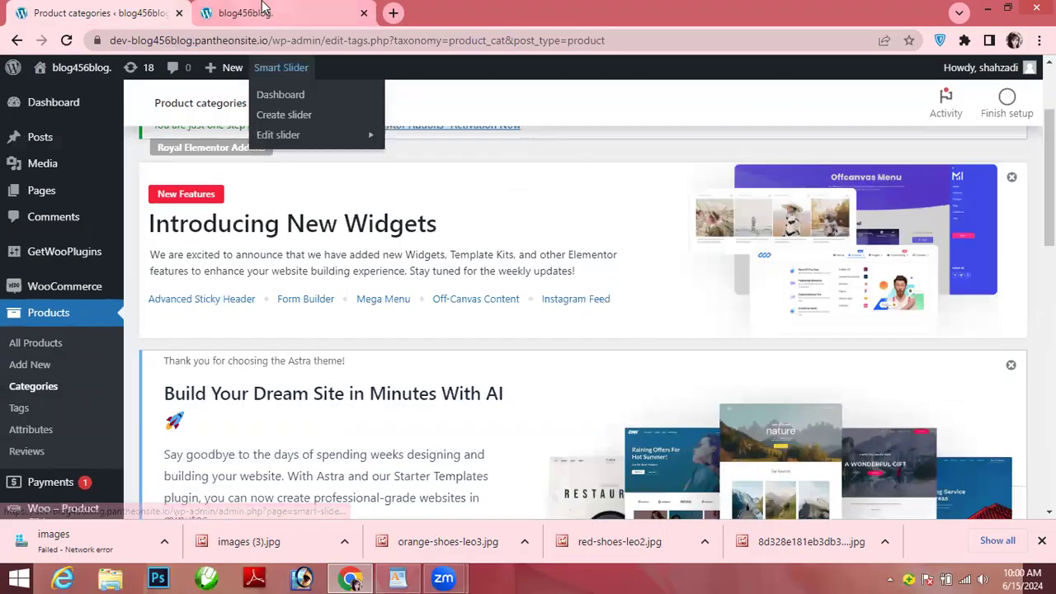
pyautogui.click(261, 10)
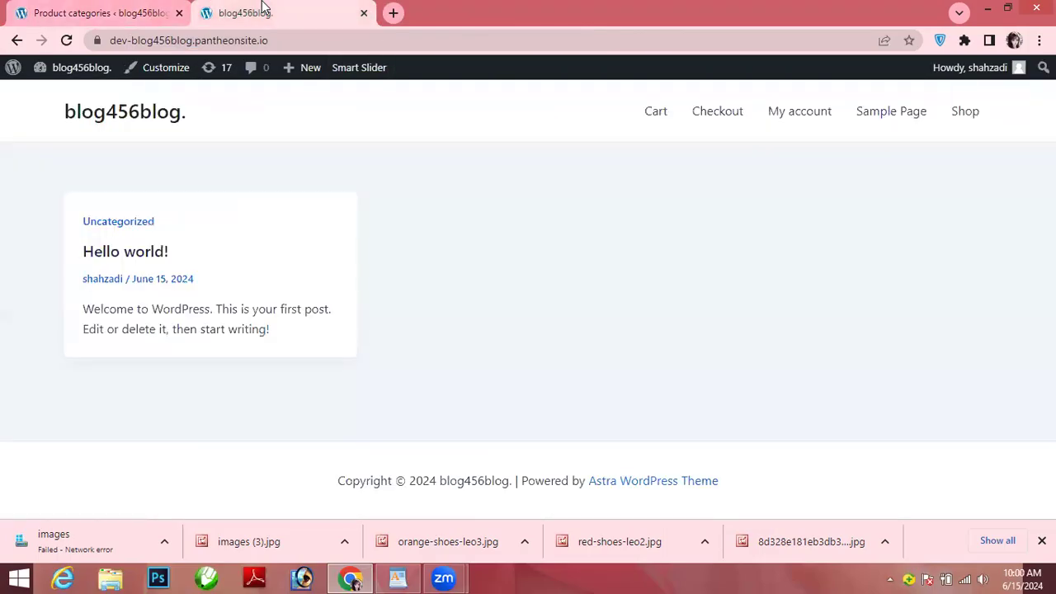
pyautogui.click(114, 13)
# Step: Open the form for adding a new product and dismiss the New Widgets and Astra starter templates notices
pyautogui.click(46, 374)
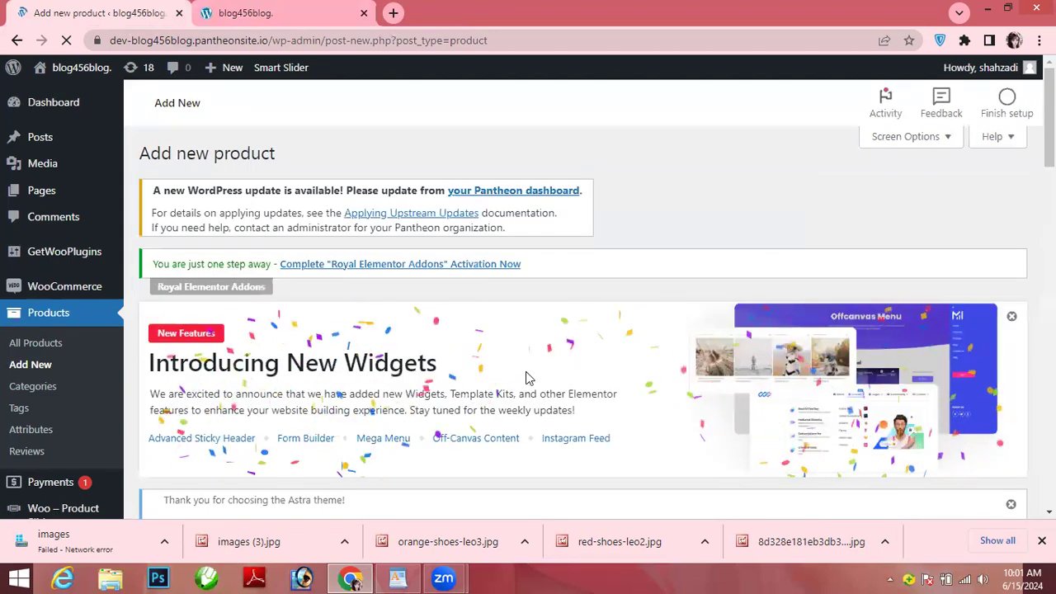
pyautogui.click(1012, 317)
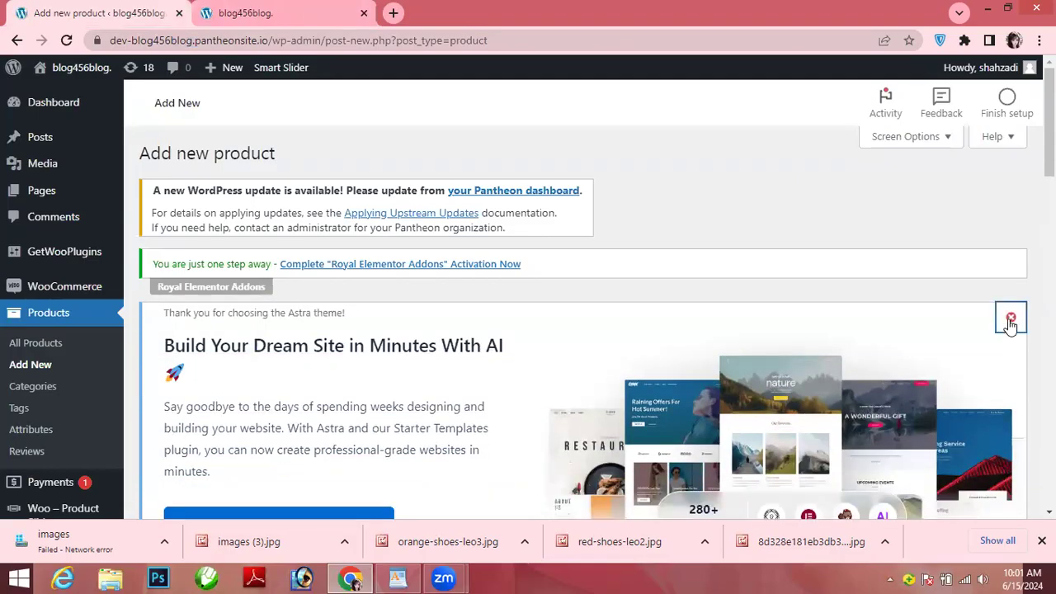
pyautogui.click(1010, 320)
# Step: Look through the new product form's sections, from description, product data and short description to images, categories, tags, Astra settings and secondary image
pyautogui.scroll(-5, 528, 300)
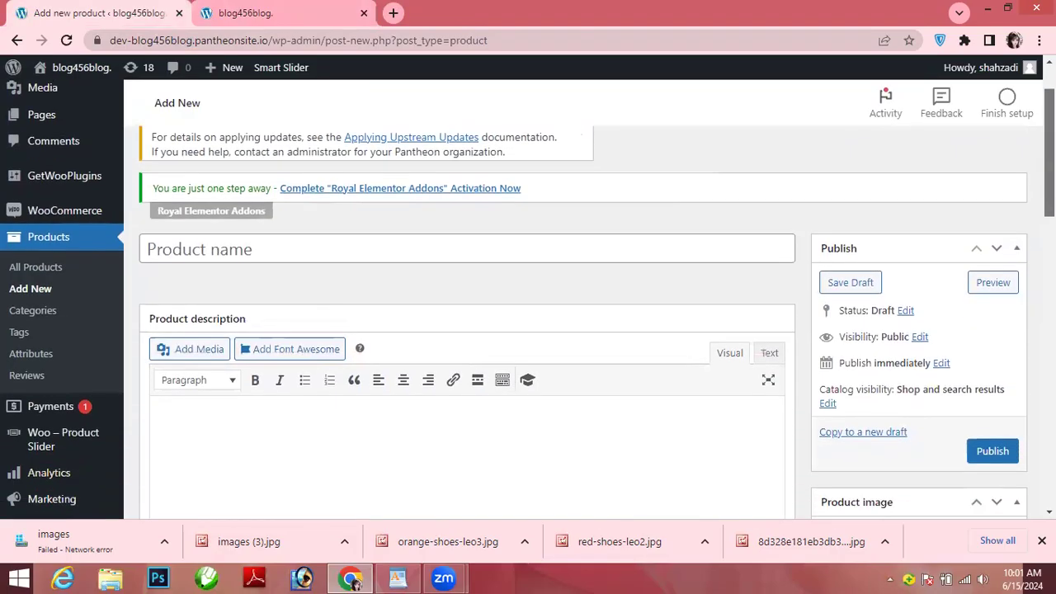
pyautogui.scroll(-3, 626, 350)
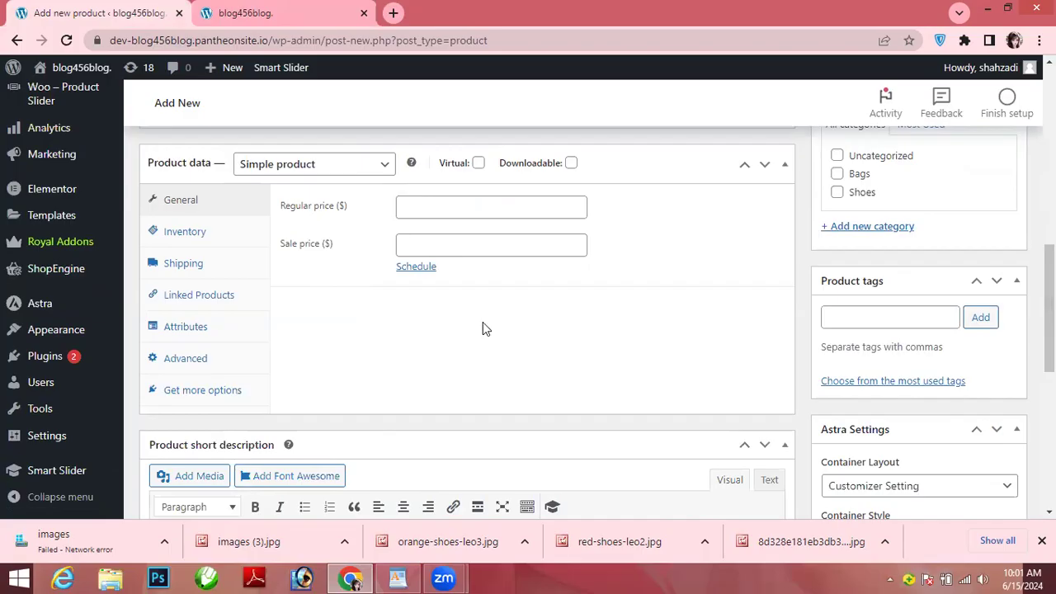
pyautogui.scroll(-1, 1050, 313)
pyautogui.scroll(-3, 1050, 313)
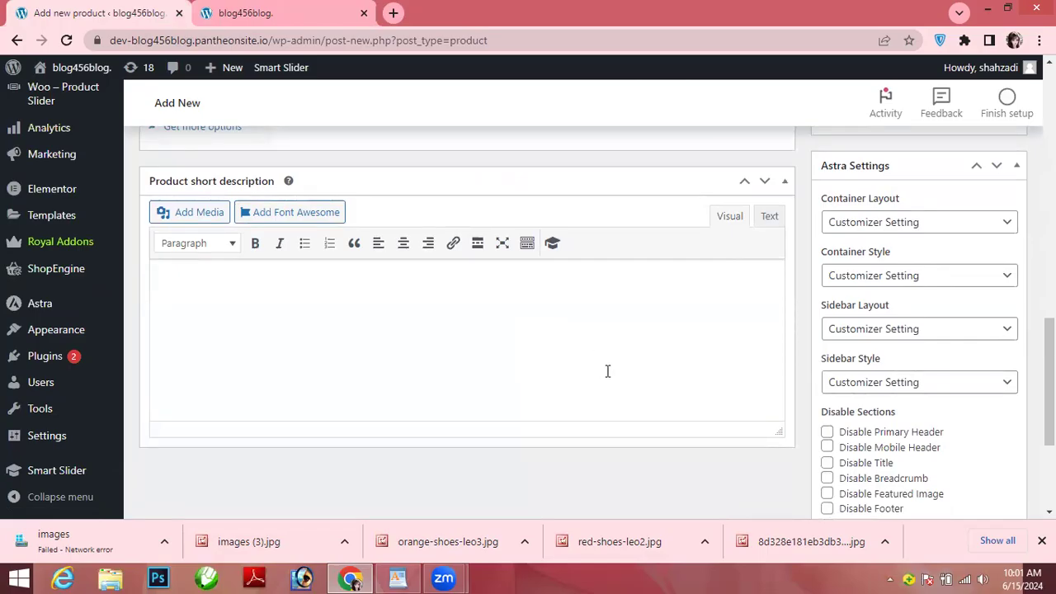
pyautogui.moveTo(1050, 387); pyautogui.dragTo(1051, 236)
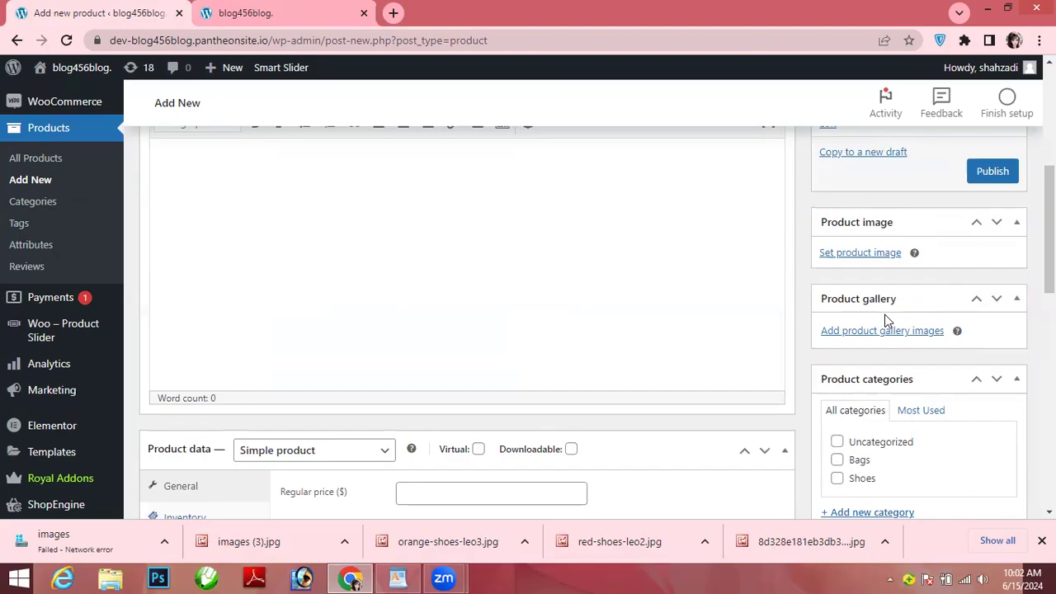
pyautogui.moveTo(1049, 229); pyautogui.dragTo(1049, 246)
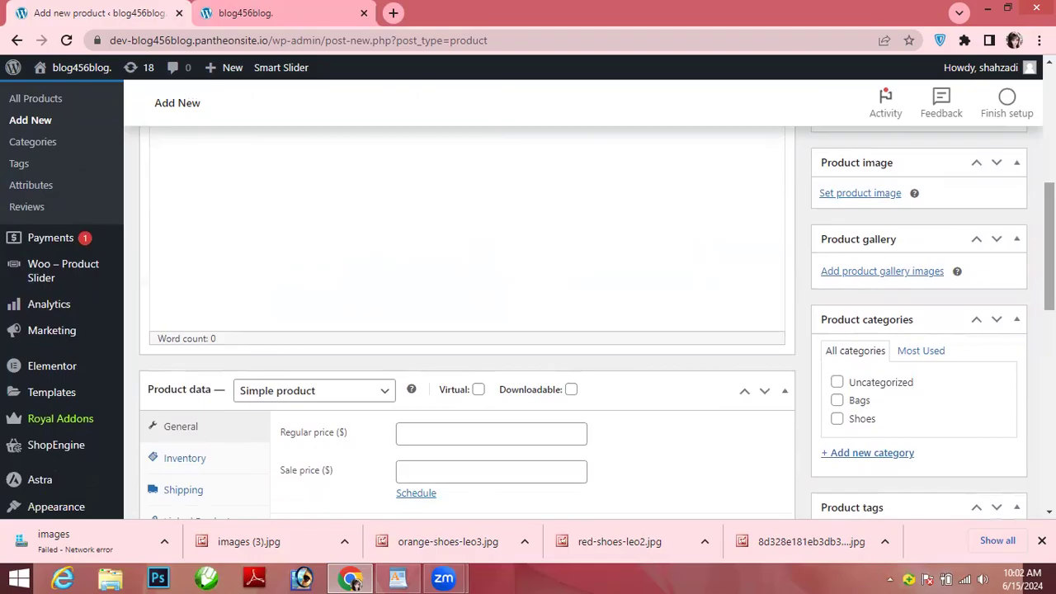
pyautogui.scroll(-1, 936, 324)
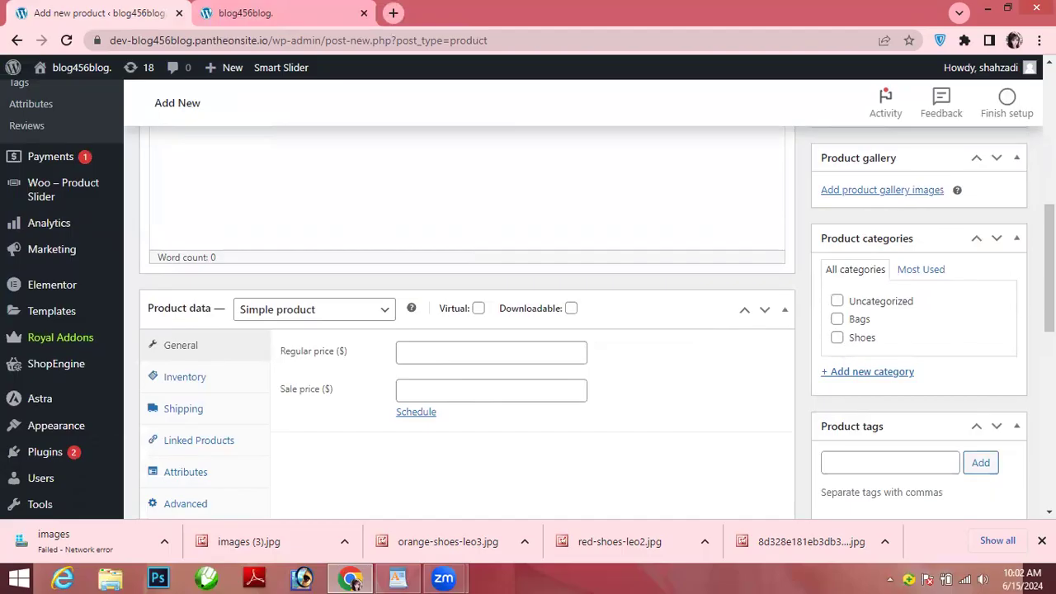
pyautogui.moveTo(1048, 289); pyautogui.dragTo(1048, 359)
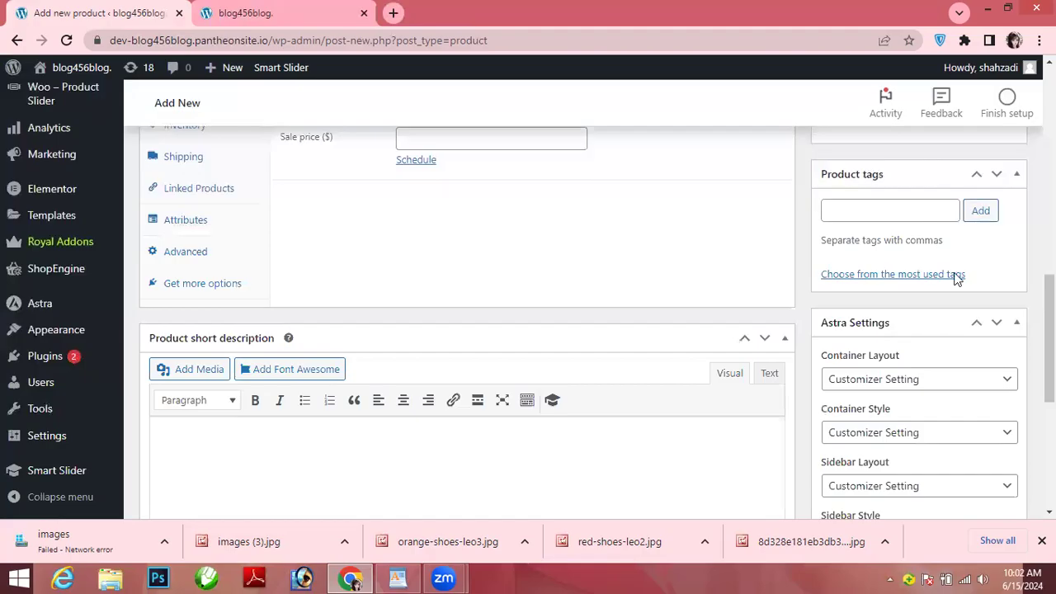
pyautogui.scroll(-2, 1050, 338)
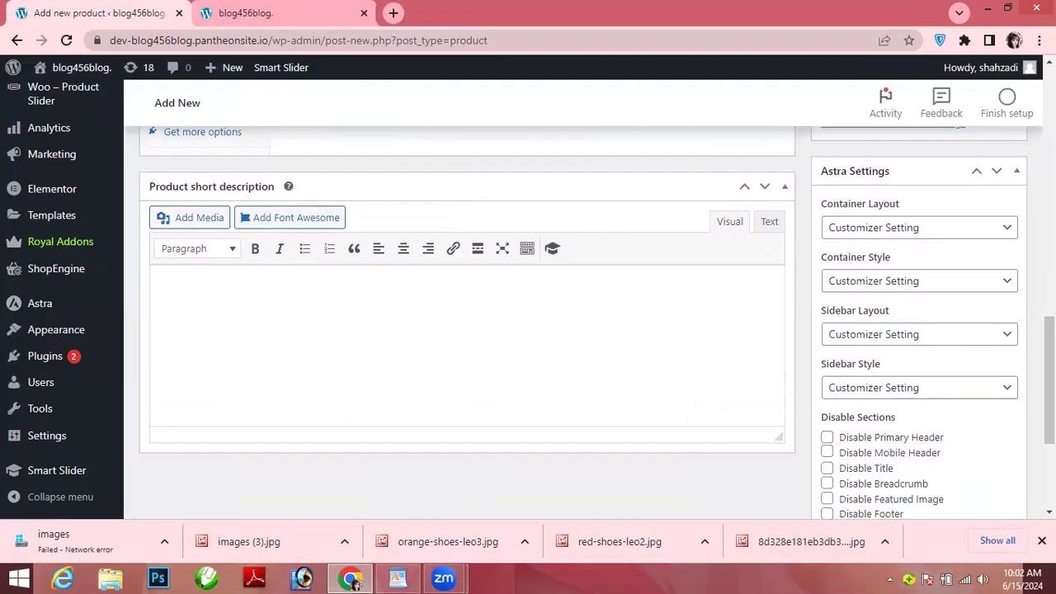
pyautogui.scroll(-2, 1049, 396)
pyautogui.scroll(-1, 1049, 438)
pyautogui.moveTo(1049, 446)
pyautogui.mouseDown()
pyautogui.moveTo(1050, 437)
pyautogui.moveTo(1049, 446)
pyautogui.mouseUp()
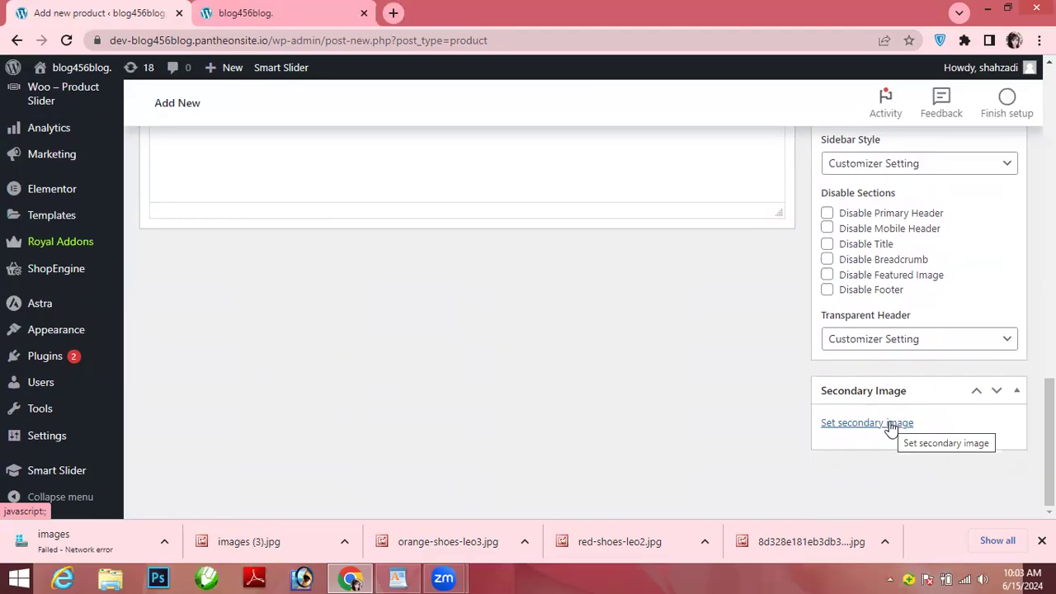
pyautogui.moveTo(1049, 437); pyautogui.dragTo(1049, 124)
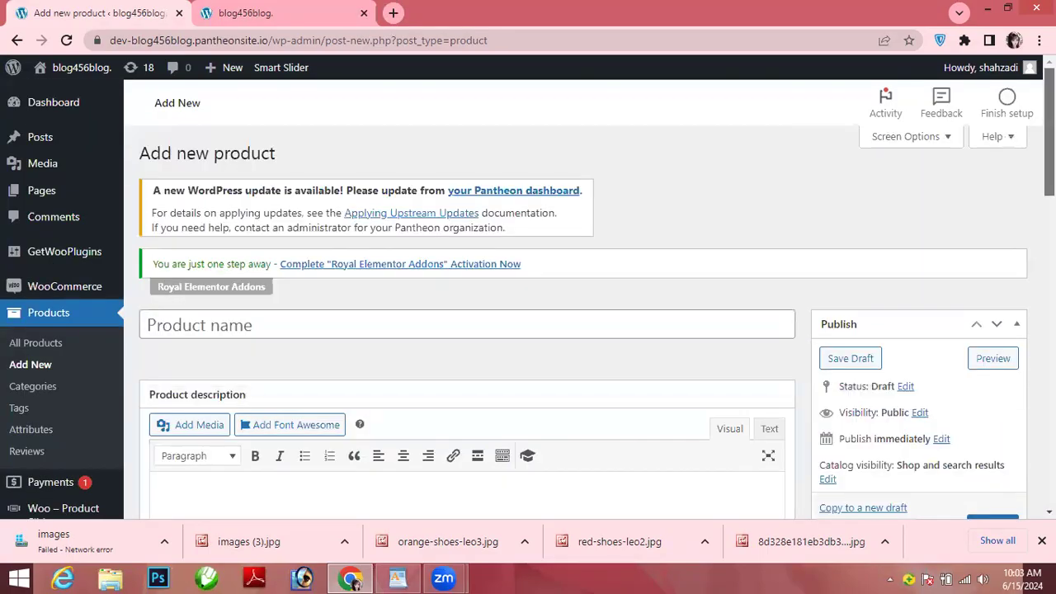
# Step: Ready the product name field, then switch to WordPad, remove the word Green from the sneakers title and copy the title
pyautogui.click(490, 315)
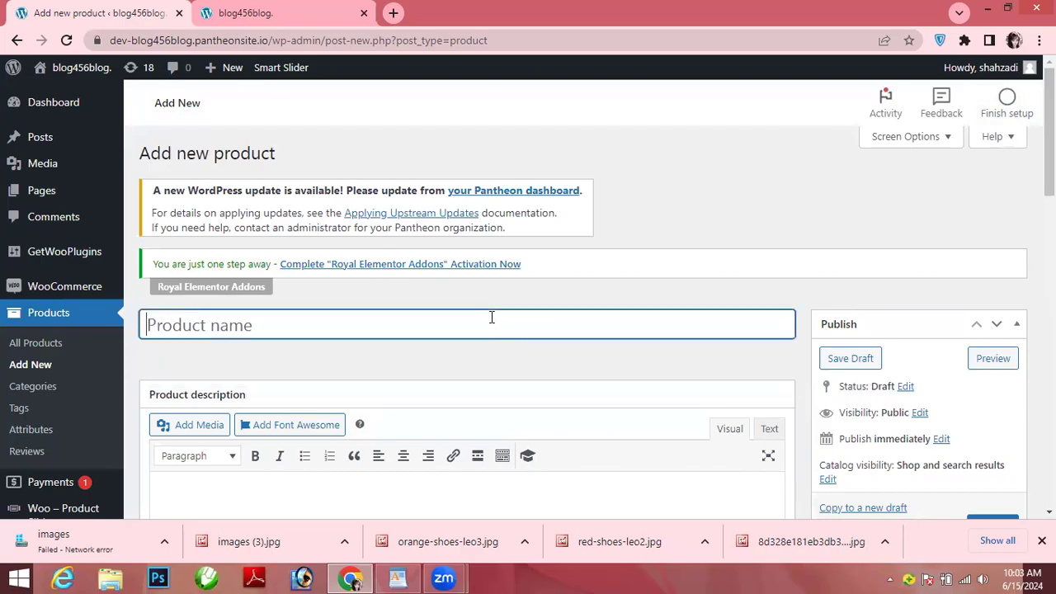
pyautogui.click(398, 577)
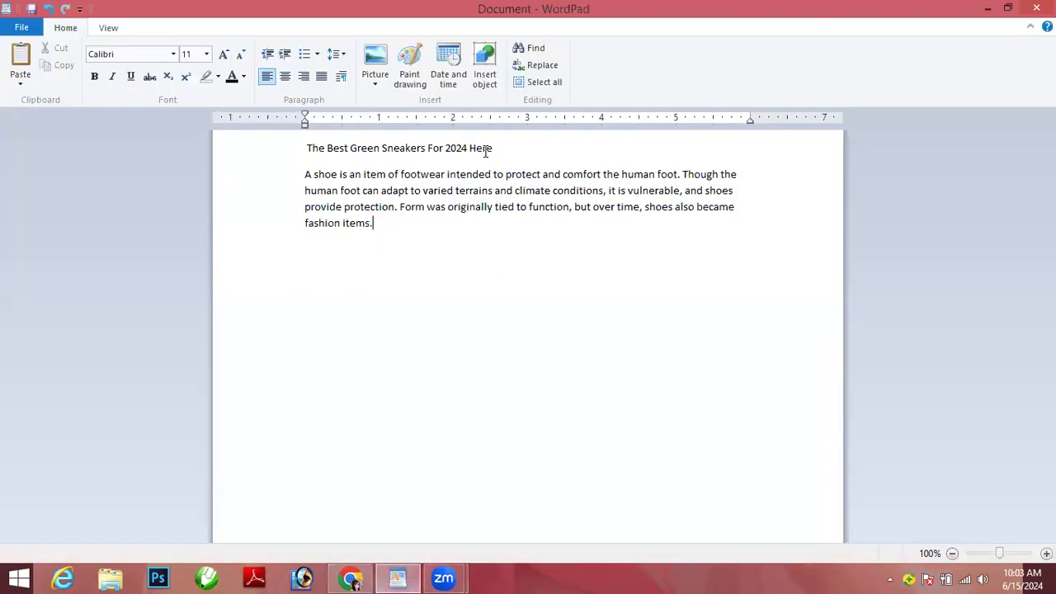
pyautogui.click(382, 148)
pyautogui.press('BackSpace')
pyautogui.press('BackSpace')
pyautogui.press('BackSpace')
pyautogui.press('BackSpace')
pyautogui.press('BackSpace')
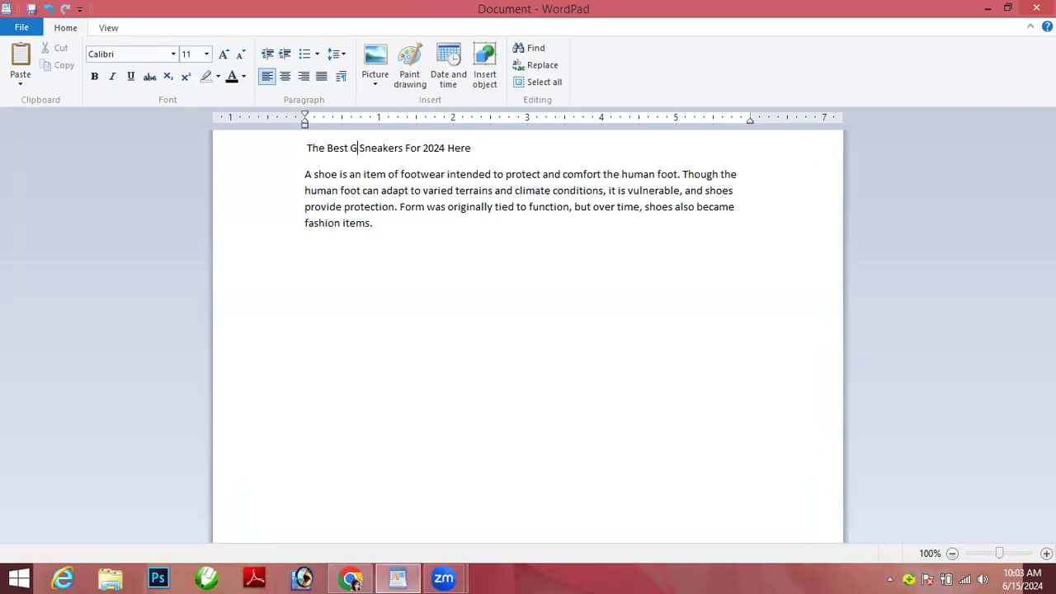
pyautogui.moveTo(464, 149); pyautogui.dragTo(305, 142)
pyautogui.hotkey('ctrl', 'c')
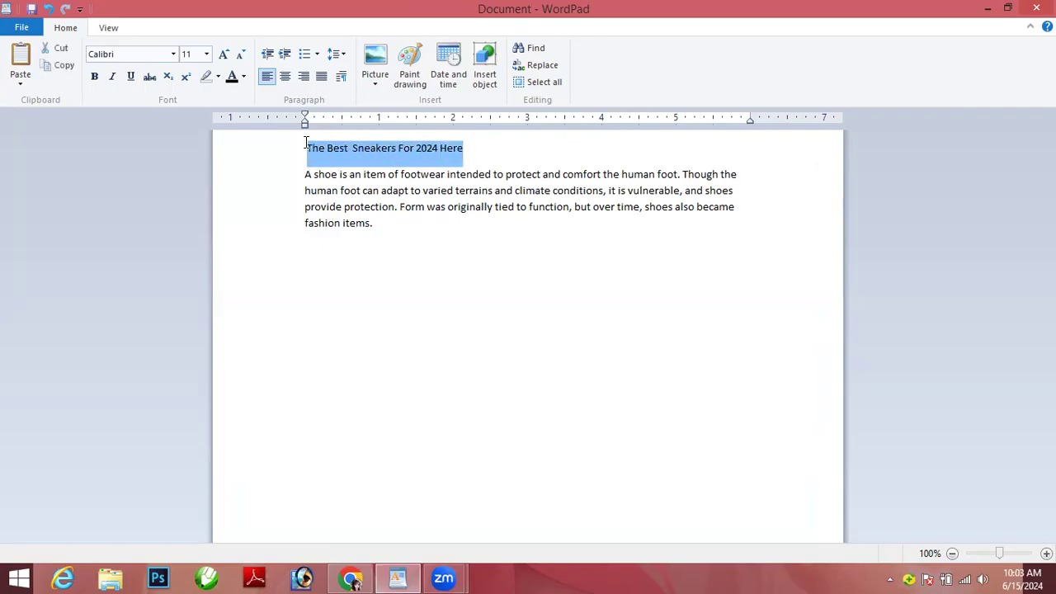
# Step: Back in Chrome, paste the title as the product name and remove the extra space so it reads "The Best Sneakers For 2024 Here"
pyautogui.click(351, 578)
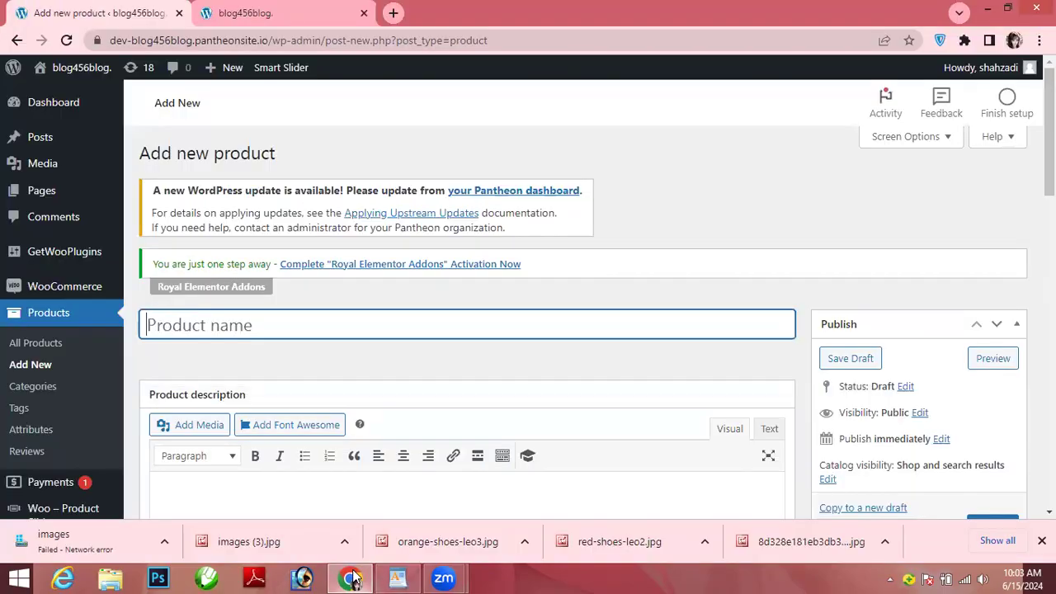
pyautogui.hotkey('ctrl', 'v')
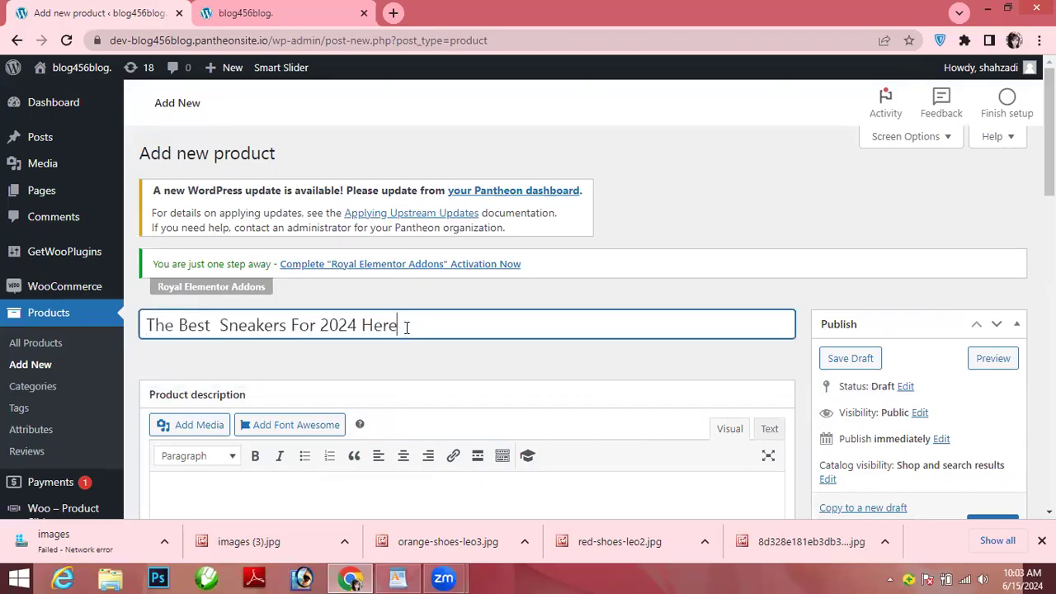
pyautogui.click(212, 326)
pyautogui.press('BackSpace')
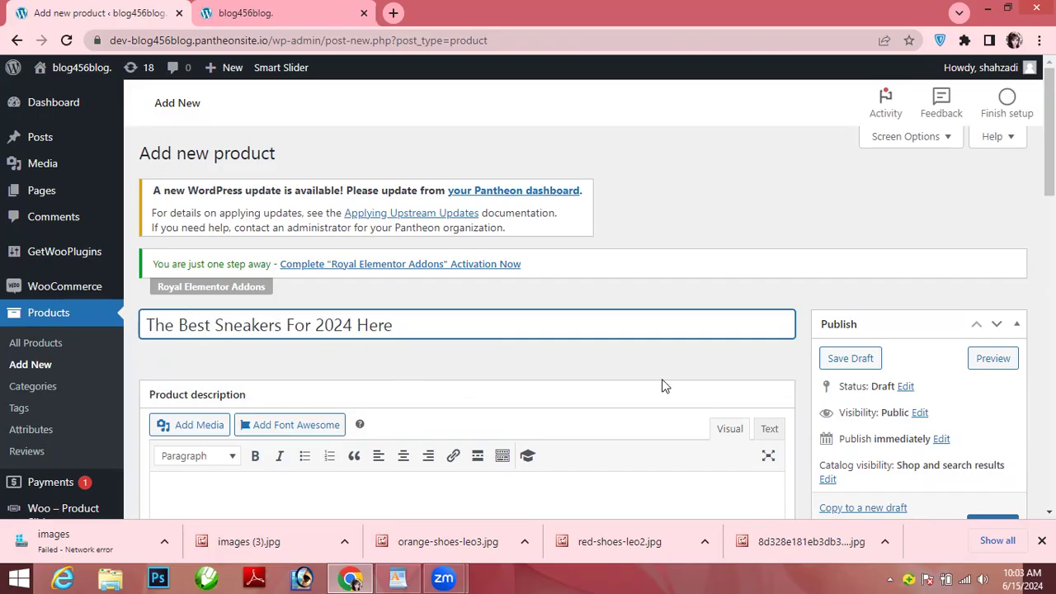
# Step: Copy the shoe paragraph beginning "A shoe is an item of footwear" from WordPad and paste it into the product description back in Chrome
pyautogui.scroll(-3, 661, 271)
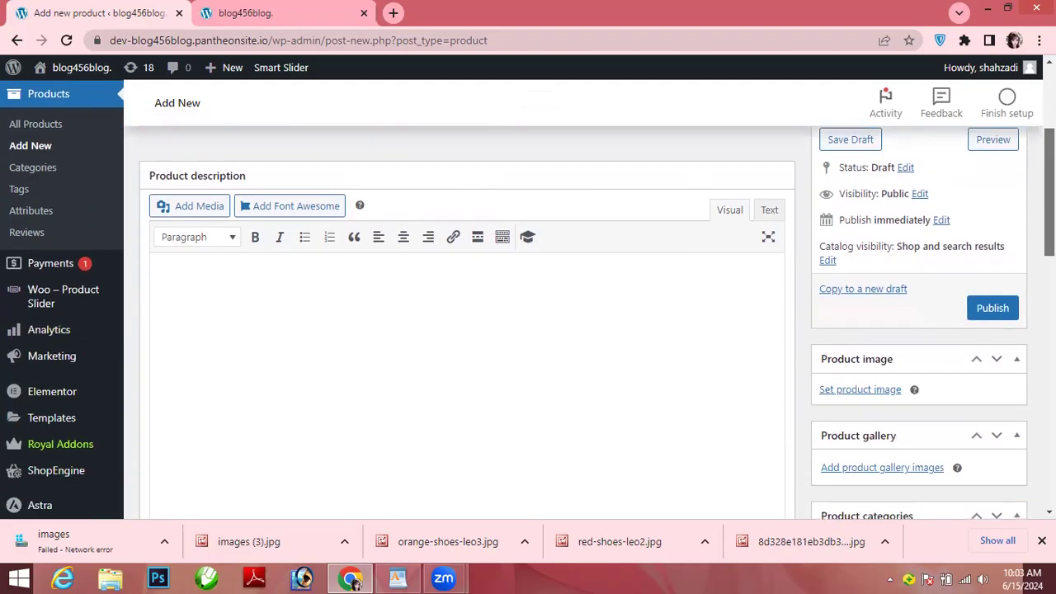
pyautogui.click(542, 273)
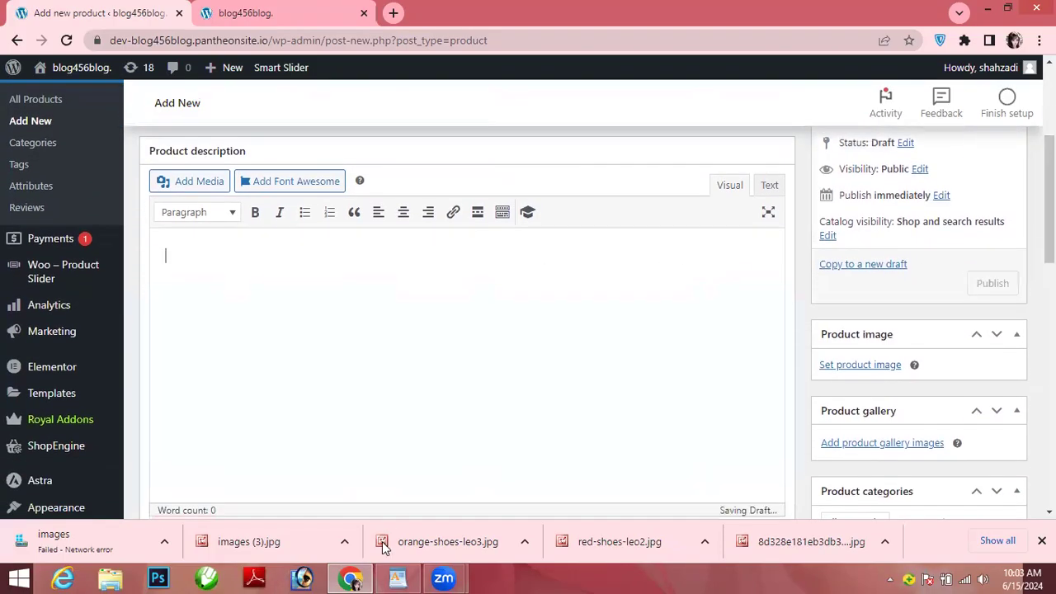
pyautogui.click(396, 577)
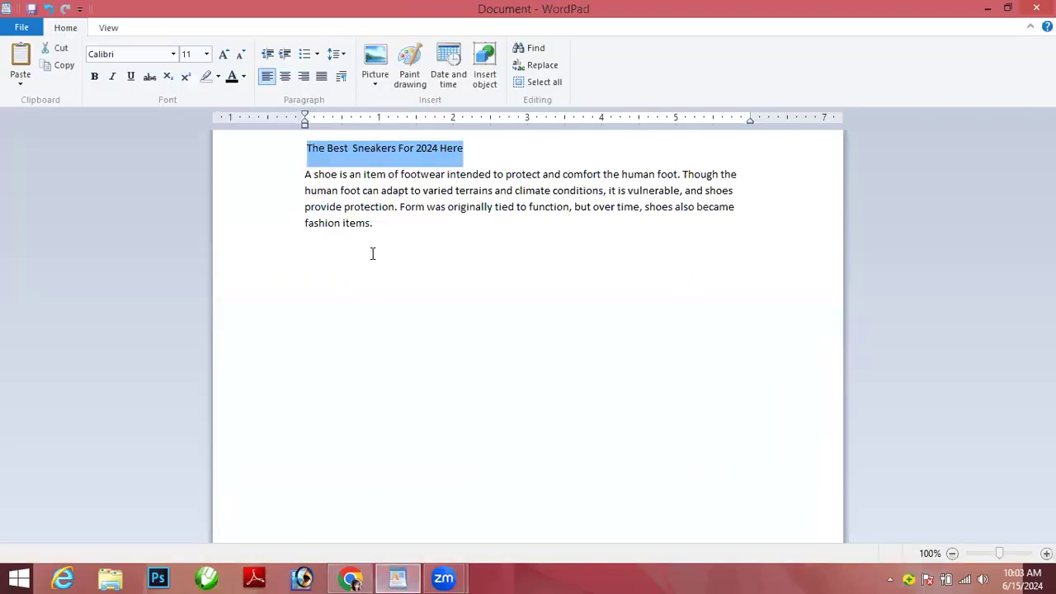
pyautogui.moveTo(380, 225); pyautogui.dragTo(293, 183)
pyautogui.hotkey('ctrl', 'c')
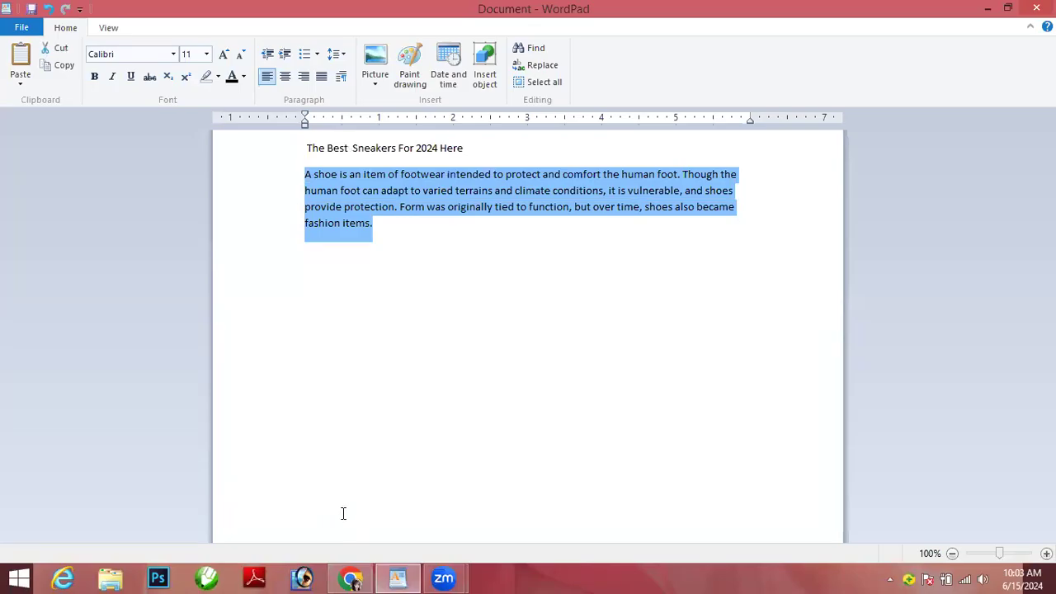
pyautogui.click(353, 578)
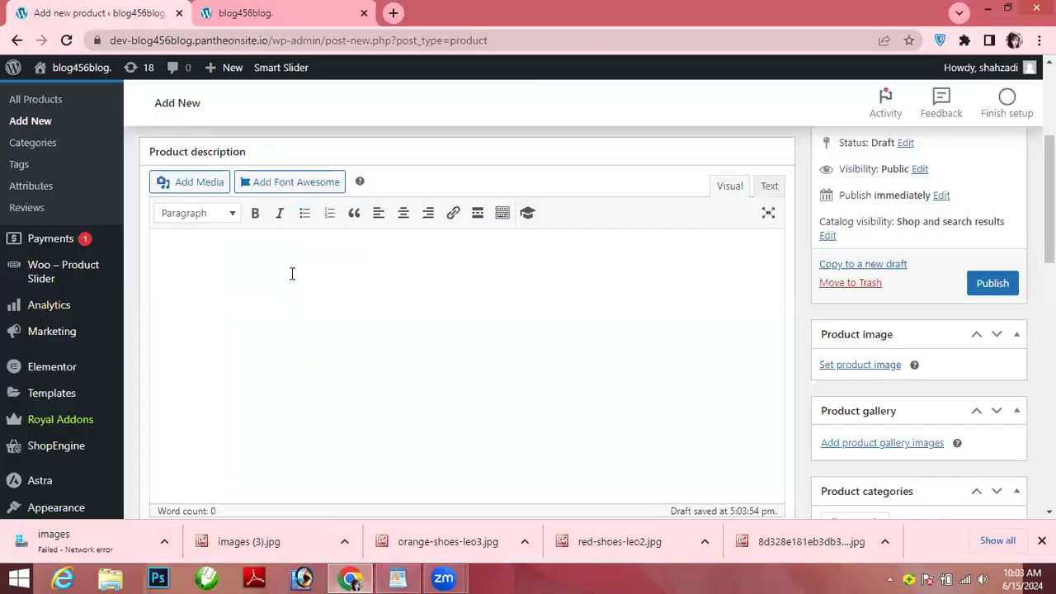
pyautogui.click(292, 269)
pyautogui.hotkey('ctrl', 'v')
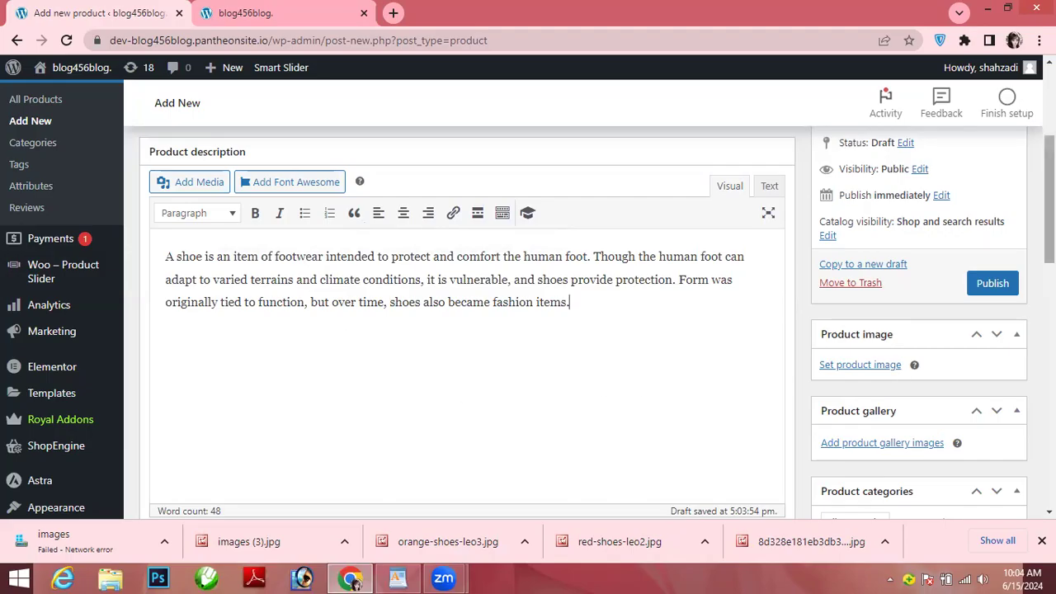
# Step: Copy the description's first sentence, ending in "comfort the human foot.", and paste it into the product short description
pyautogui.scroll(-7, 467, 322)
pyautogui.scroll(-2, 467, 322)
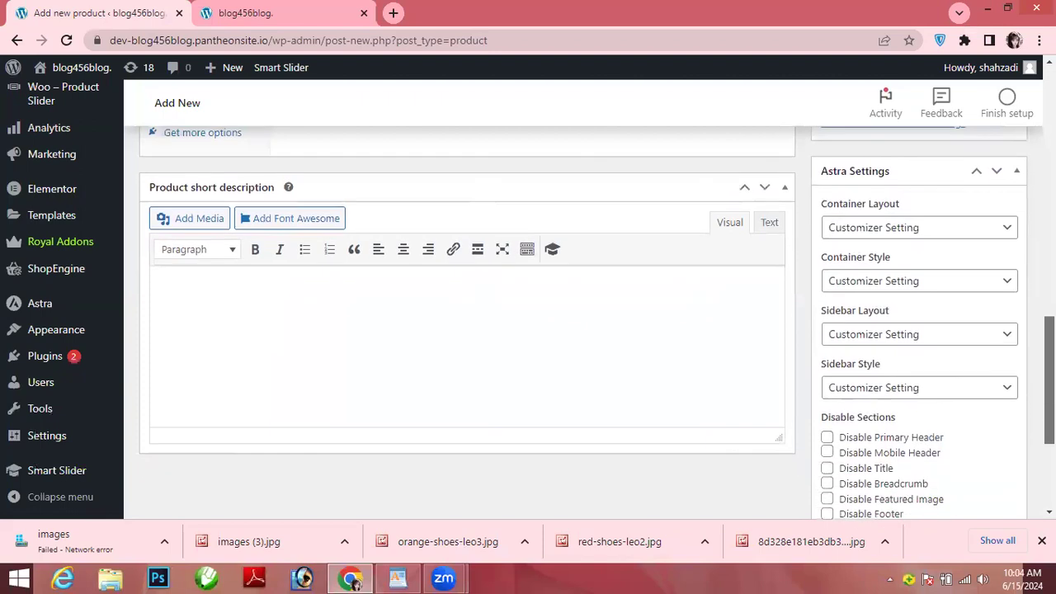
pyautogui.scroll(7, 467, 322)
pyautogui.moveTo(1049, 256); pyautogui.dragTo(1049, 248)
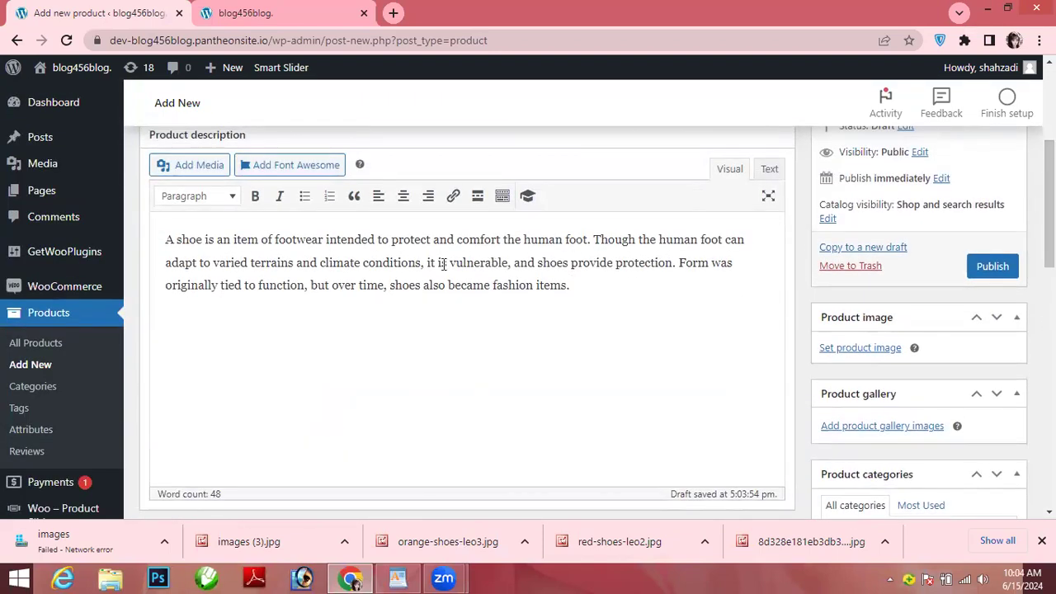
pyautogui.moveTo(424, 264); pyautogui.dragTo(162, 243)
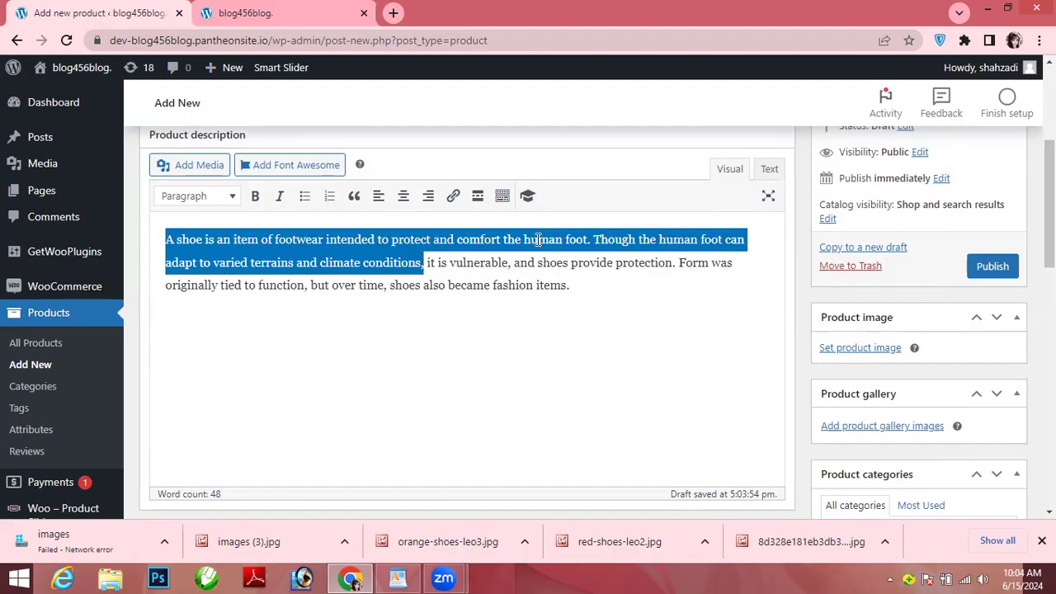
pyautogui.moveTo(598, 240); pyautogui.dragTo(151, 240)
pyautogui.hotkey('ctrl', 'c')
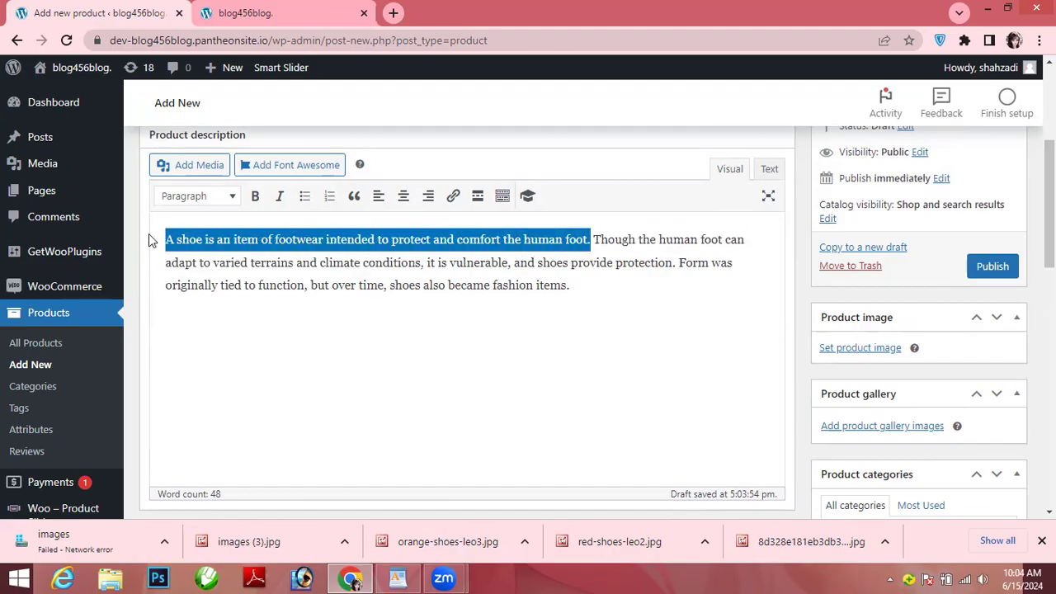
pyautogui.moveTo(1049, 207); pyautogui.dragTo(1049, 376)
pyautogui.click(429, 320)
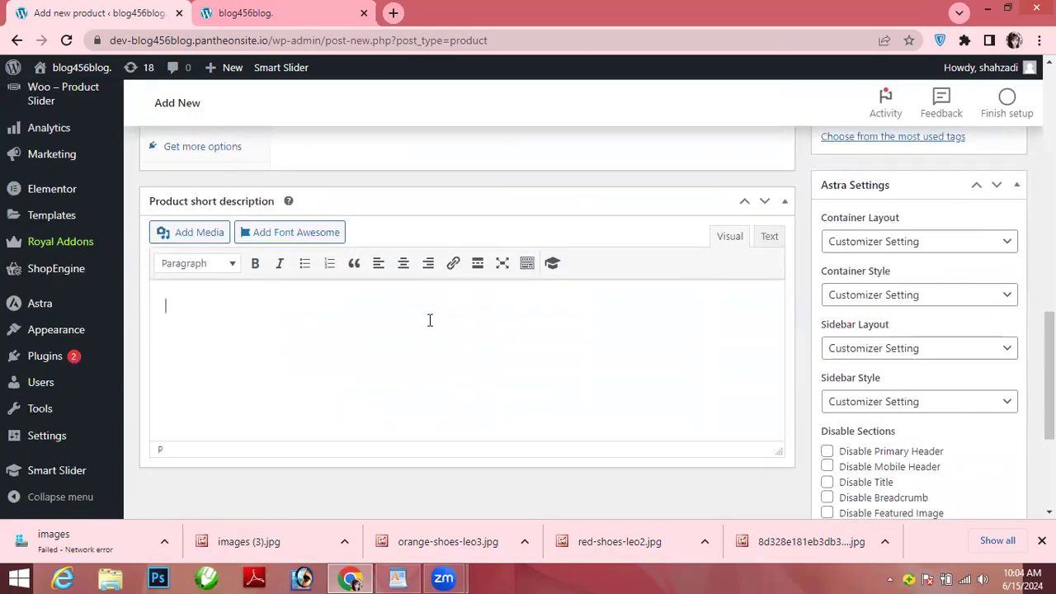
pyautogui.hotkey('ctrl', 'v')
# Step: Set the product's regular price to 2000 and its sale price to 1900 in the general product data
pyautogui.moveTo(1048, 330); pyautogui.dragTo(1048, 250)
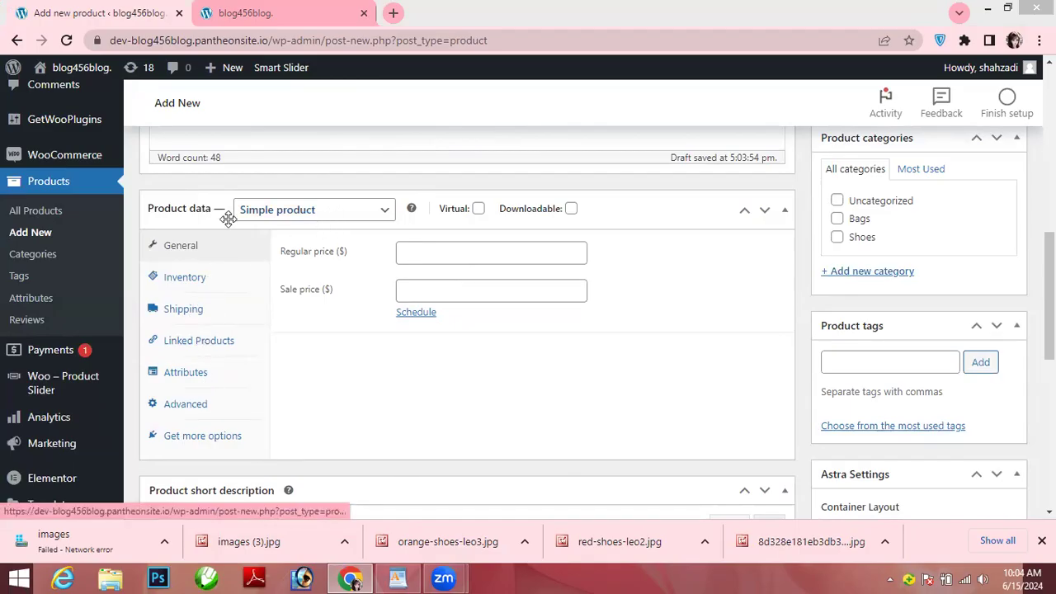
pyautogui.click(432, 255)
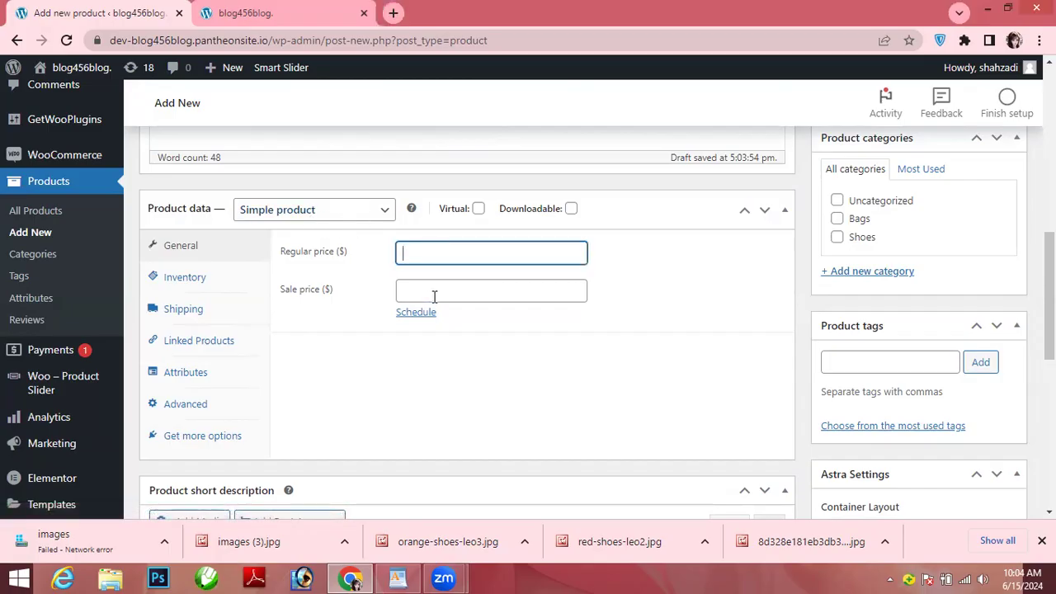
pyautogui.click(444, 246)
pyautogui.write('2000')
pyautogui.click(437, 291)
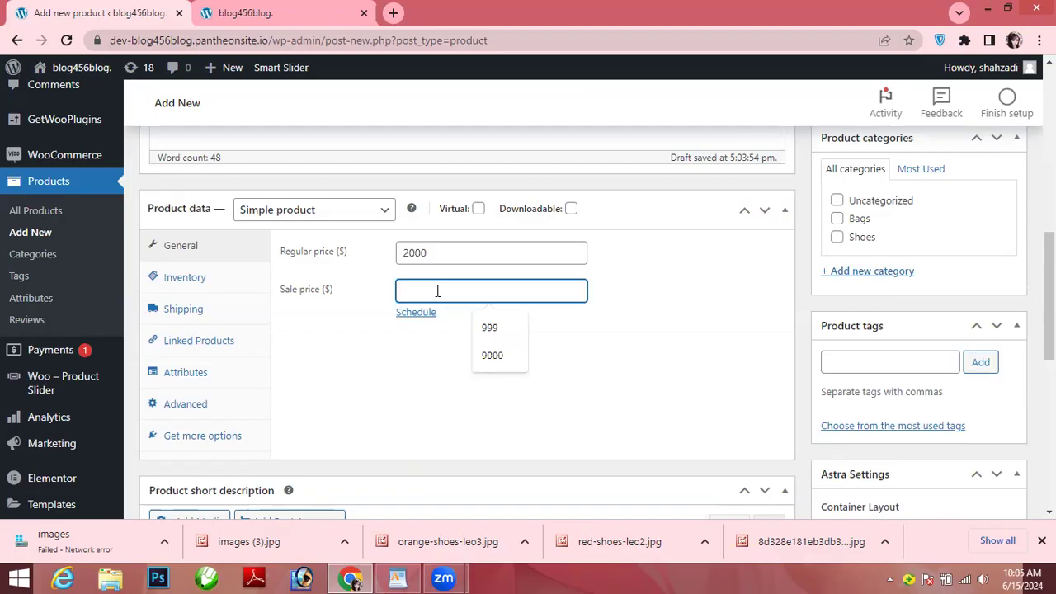
pyautogui.write('1900')
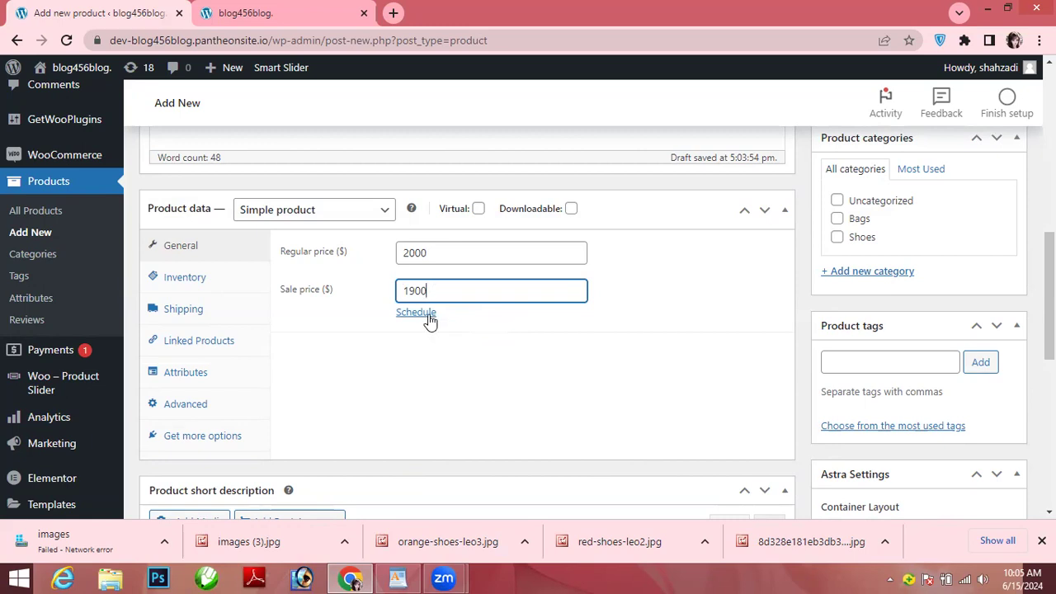
# Step: Look at the sale price schedule and close it again, then review the inventory settings and the shipping options, including the shipping class choices
pyautogui.click(430, 319)
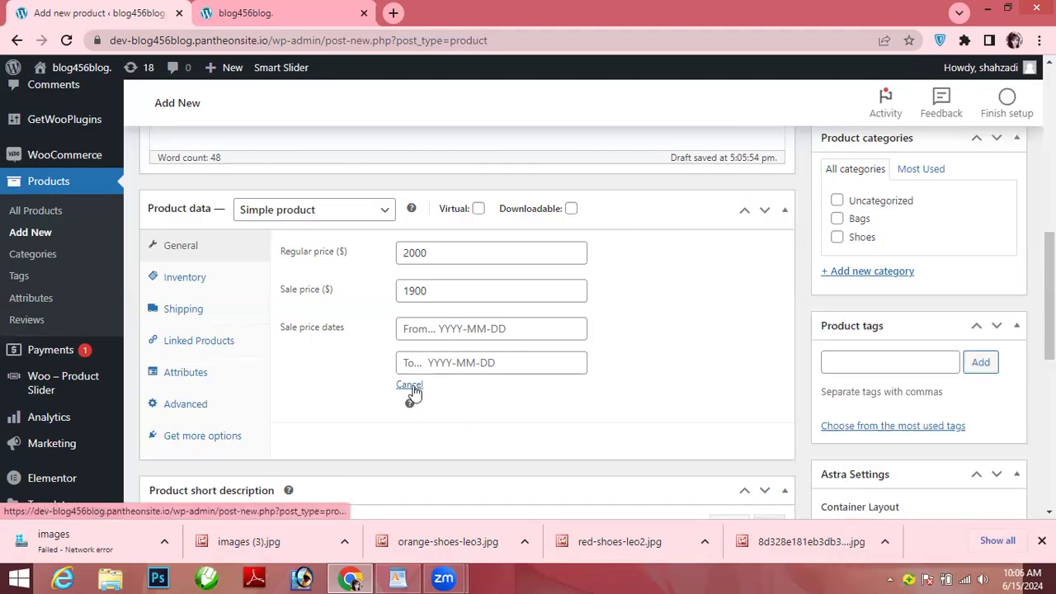
pyautogui.click(409, 386)
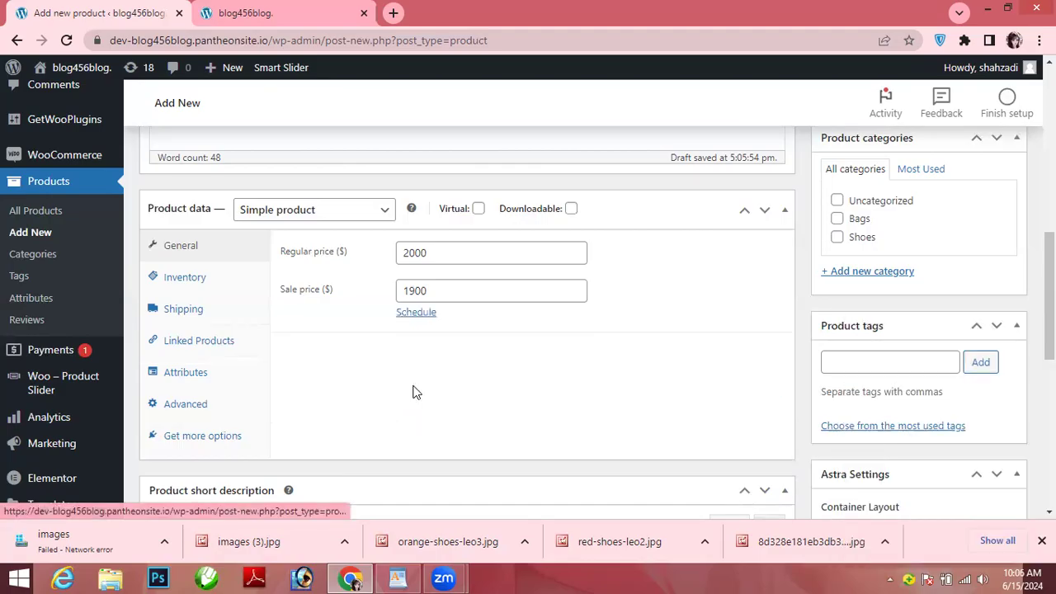
pyautogui.click(197, 284)
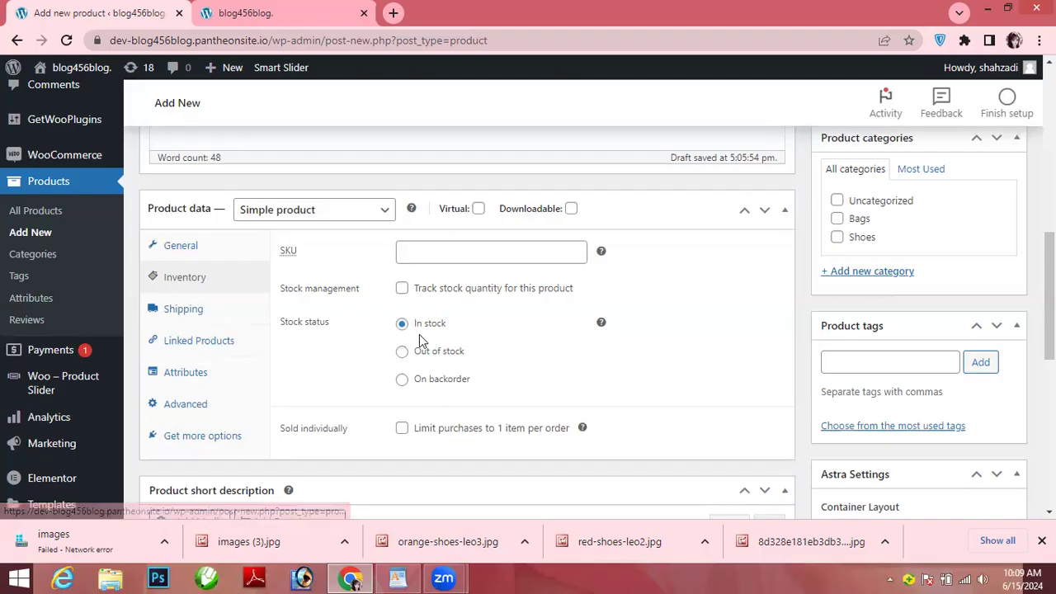
pyautogui.click(209, 320)
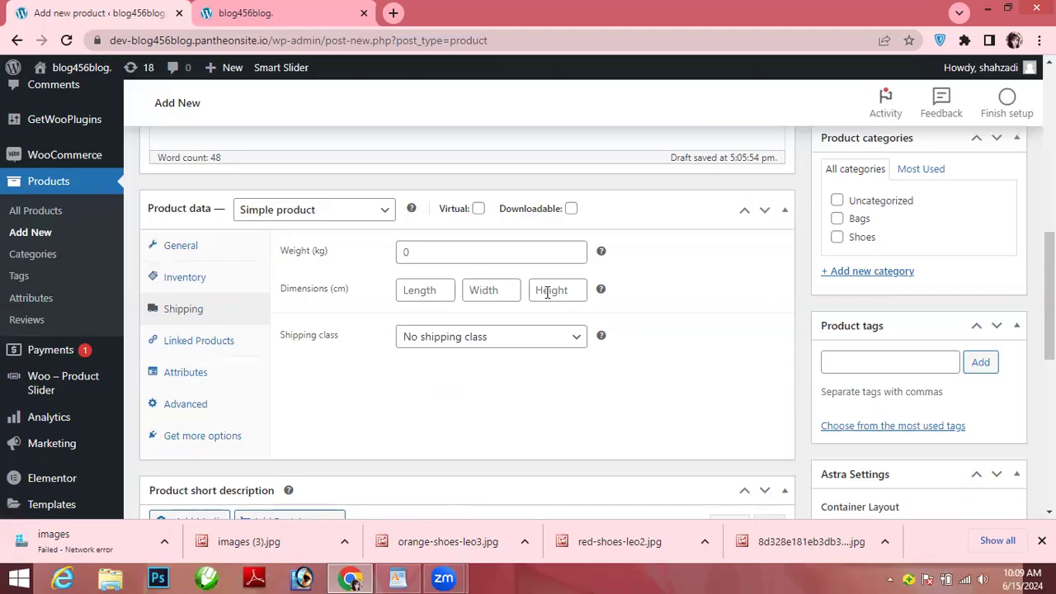
pyautogui.click(576, 340)
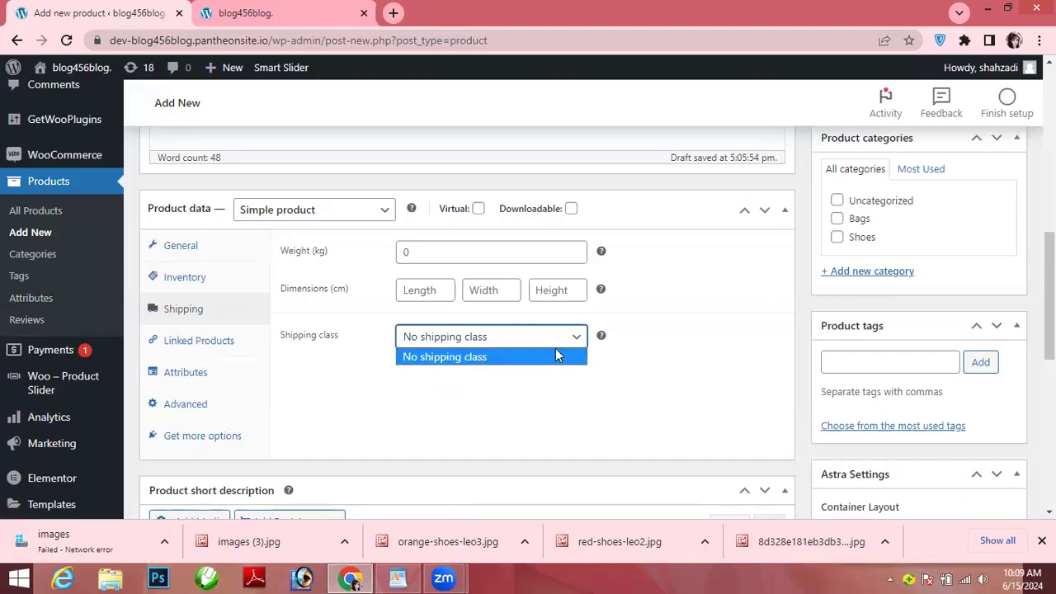
pyautogui.click(497, 370)
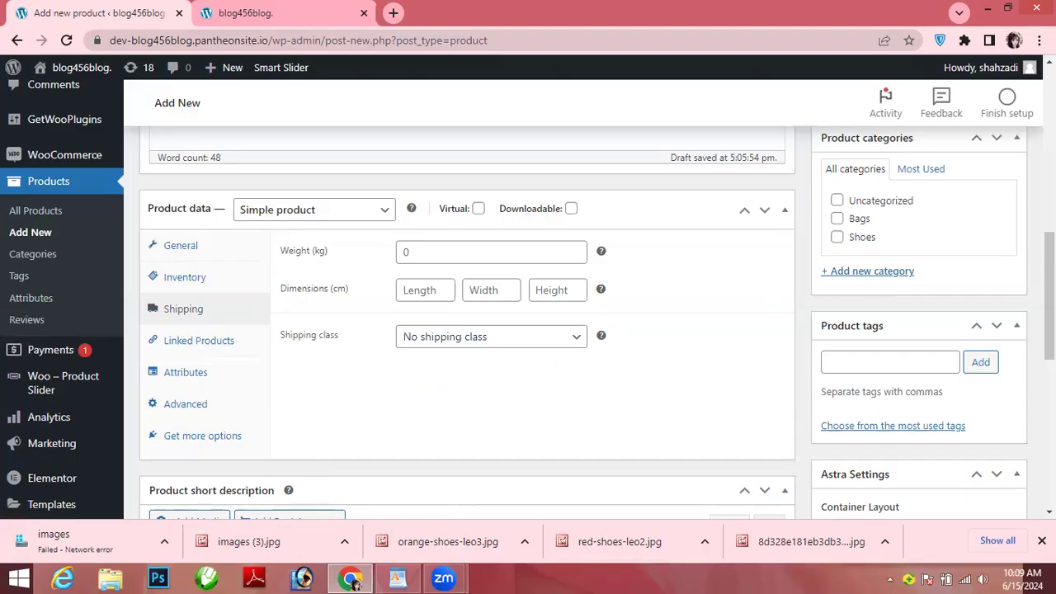
pyautogui.moveTo(1050, 285); pyautogui.dragTo(1050, 244)
pyautogui.moveTo(1049, 291); pyautogui.dragTo(789, 340)
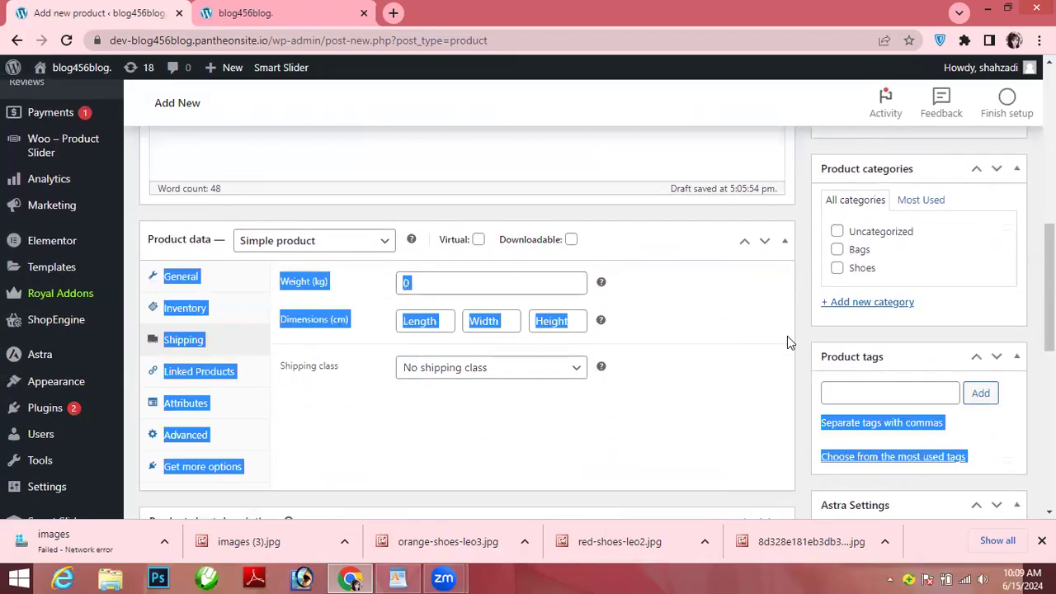
pyautogui.click(789, 340)
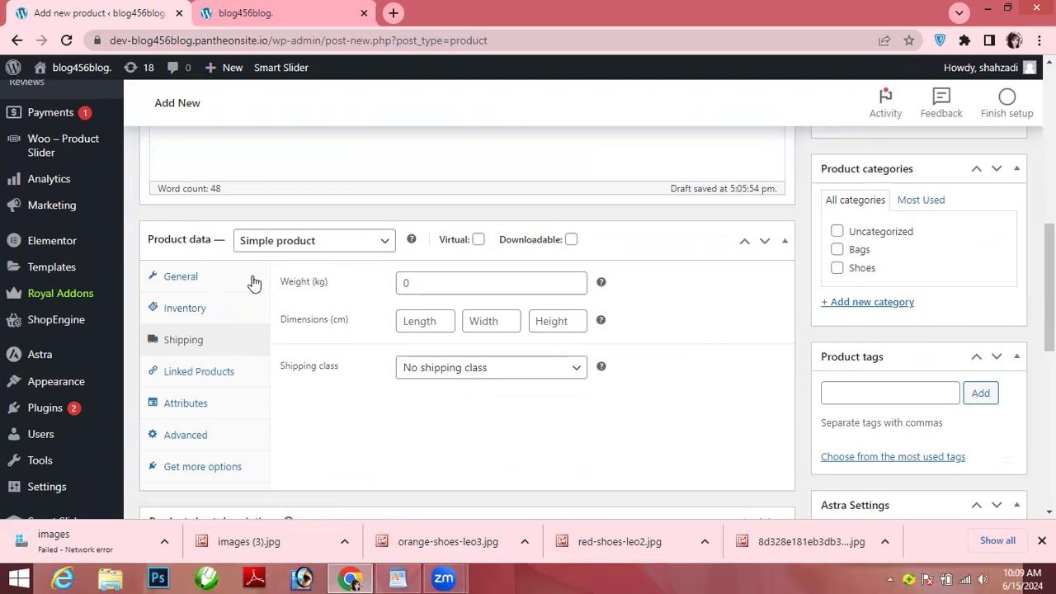
# Step: Try a shipping weight of 2 kg for the product, then clear the weight and leave the dimensions empty
pyautogui.click(449, 285)
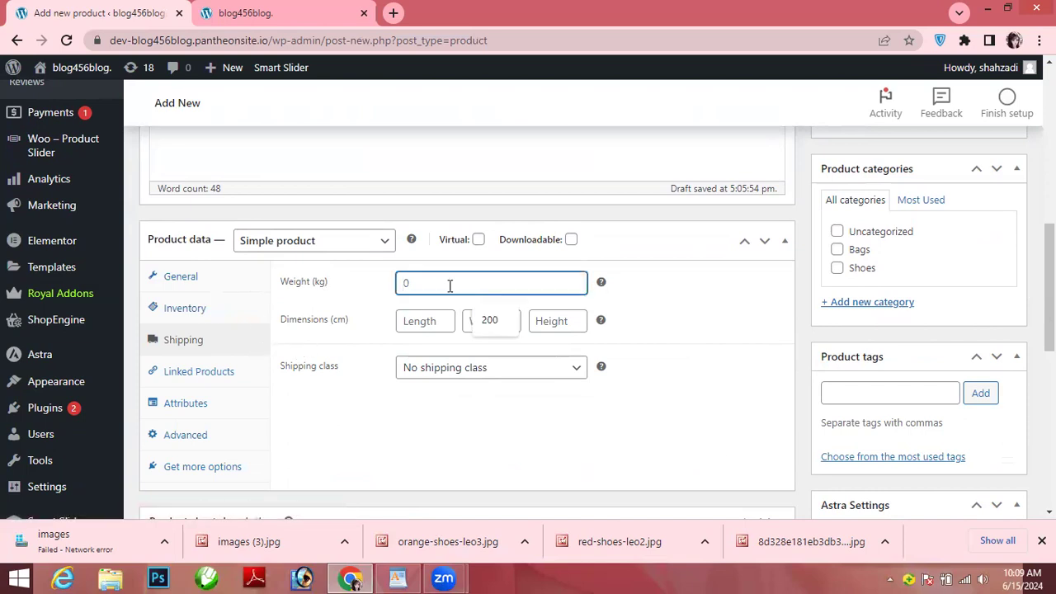
pyautogui.click(487, 319)
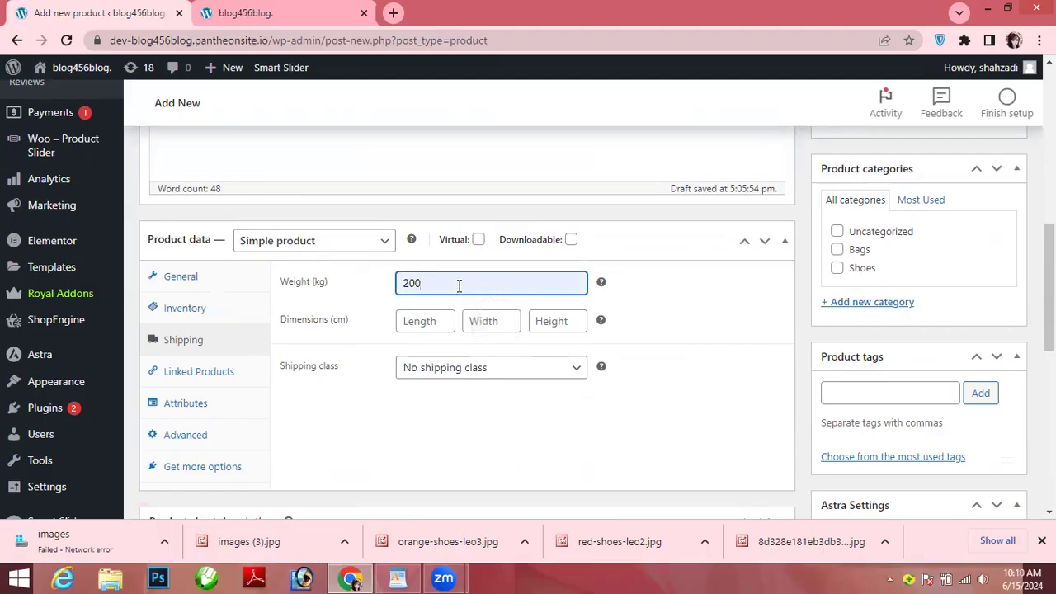
pyautogui.press('BackSpace')
pyautogui.press('BackSpace')
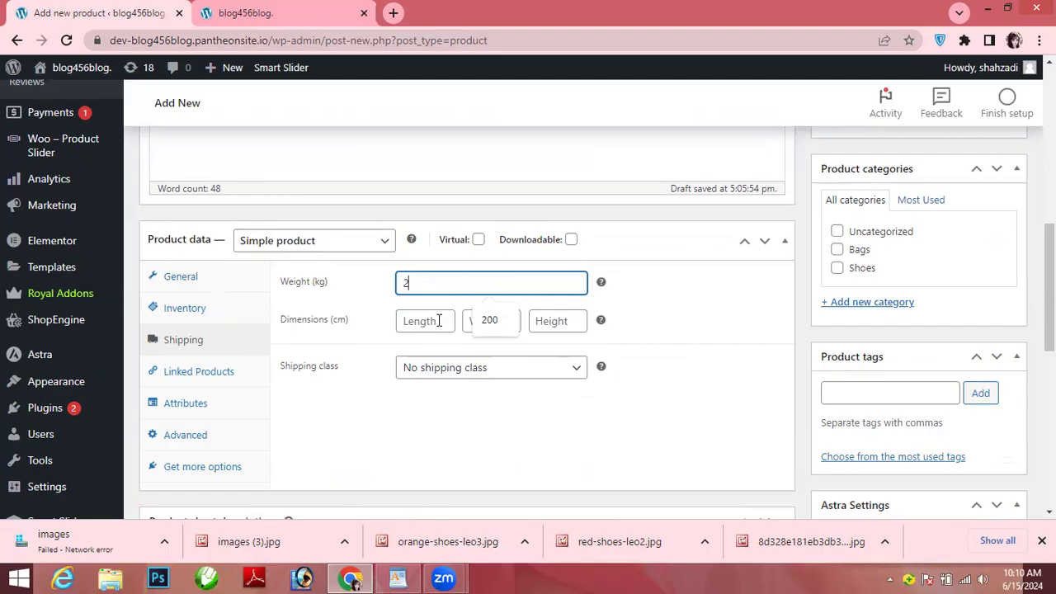
pyautogui.click(439, 320)
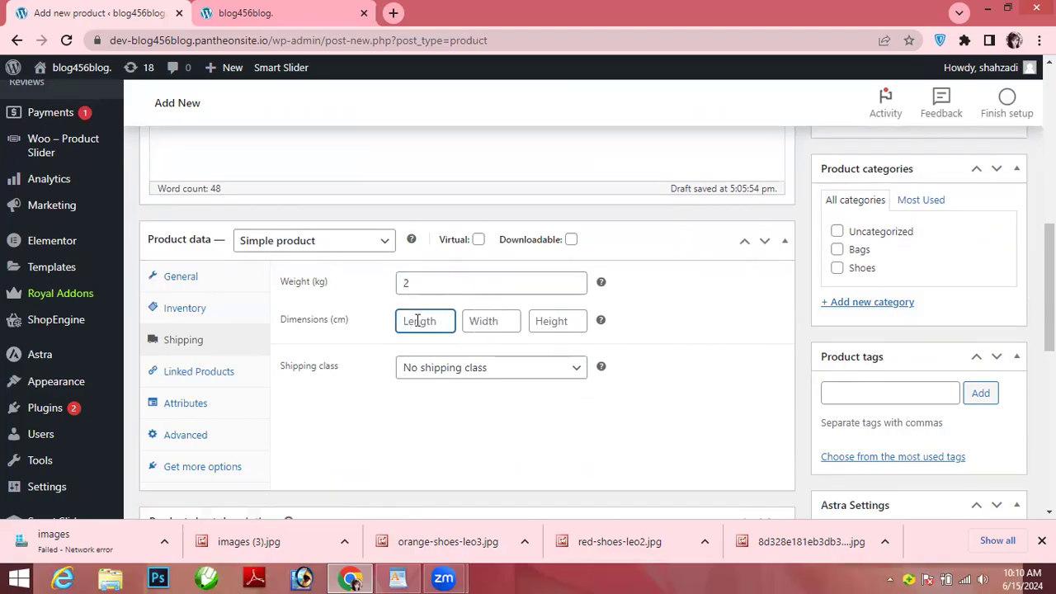
pyautogui.click(427, 280)
pyautogui.press('BackSpace')
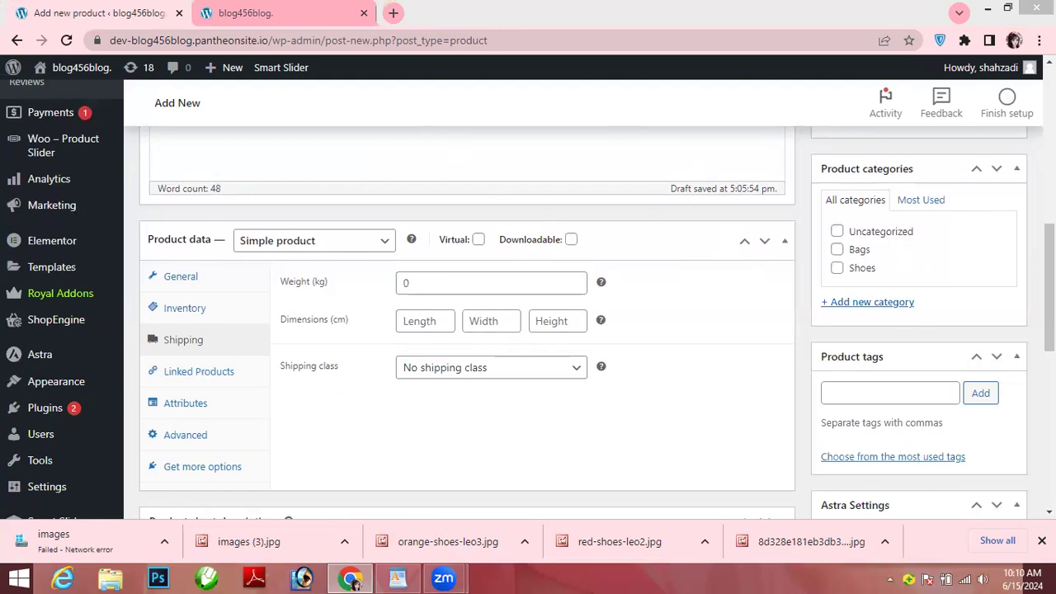
pyautogui.click(349, 578)
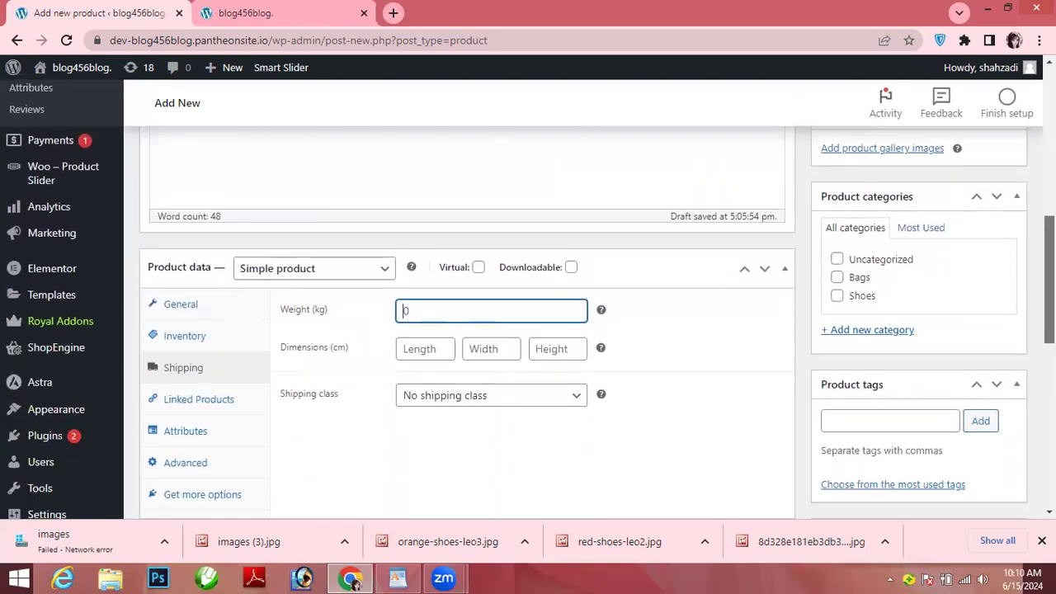
# Step: Upload the 8120cWyiZDL._SY625_ image from the Desktop and set it as the product image
pyautogui.scroll(-6, 467, 322)
pyautogui.scroll(4, 467, 322)
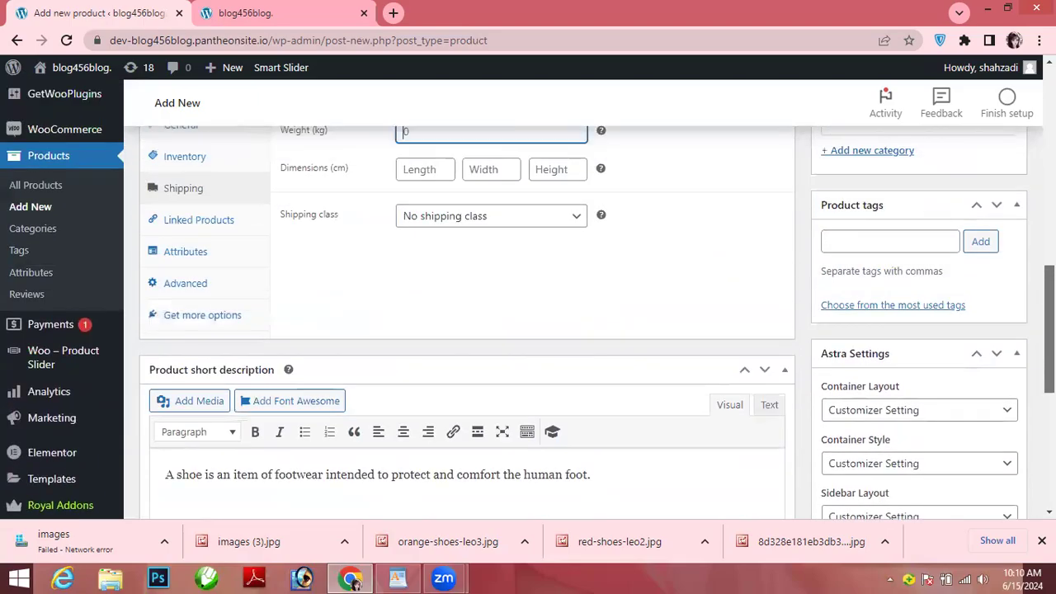
pyautogui.scroll(3, 467, 322)
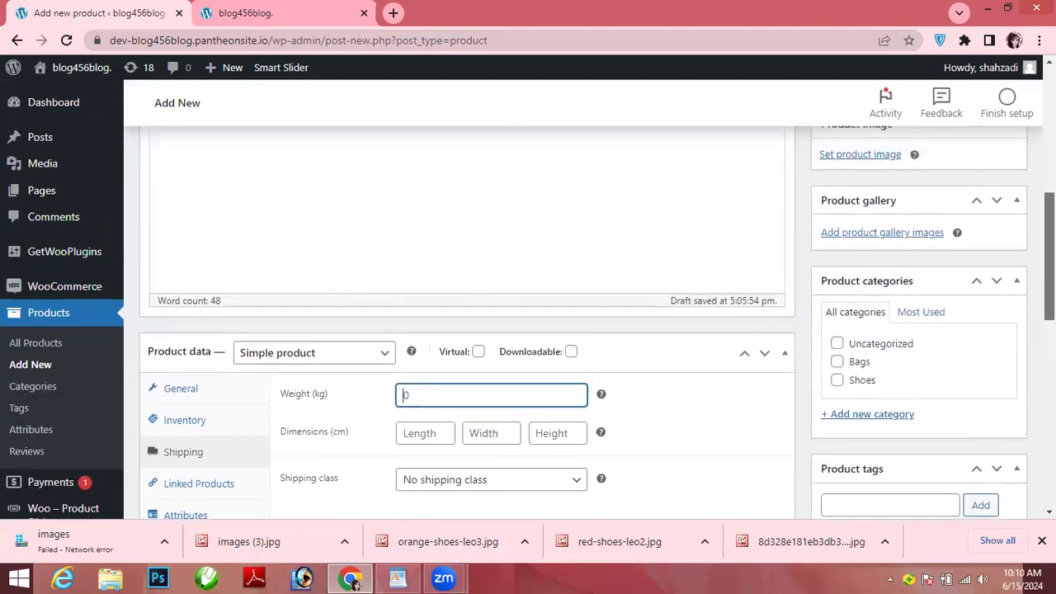
pyautogui.scroll(1, 467, 322)
pyautogui.scroll(1, 467, 322)
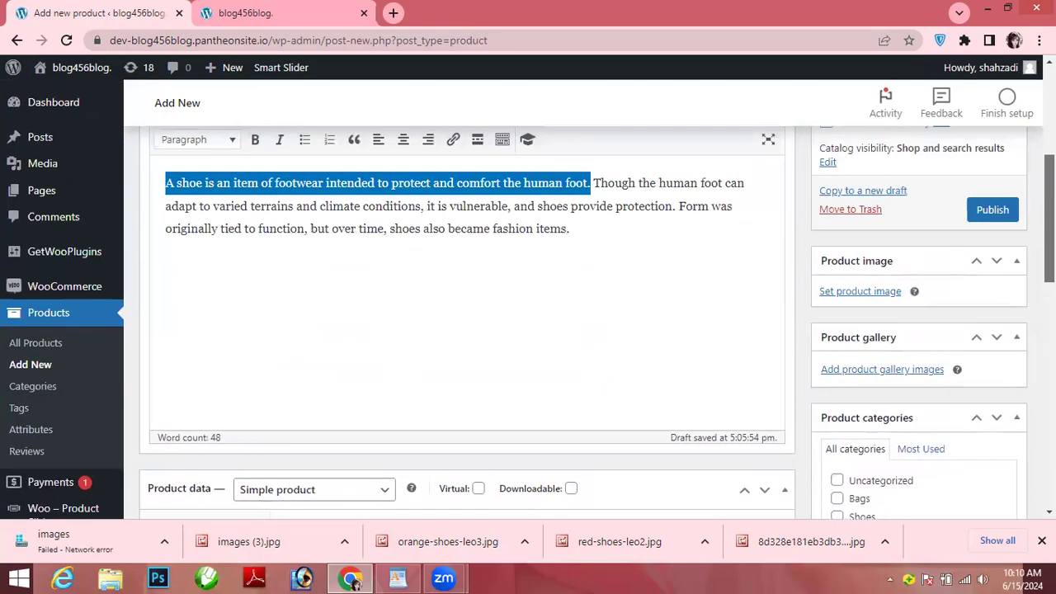
pyautogui.scroll(-2, 850, 146)
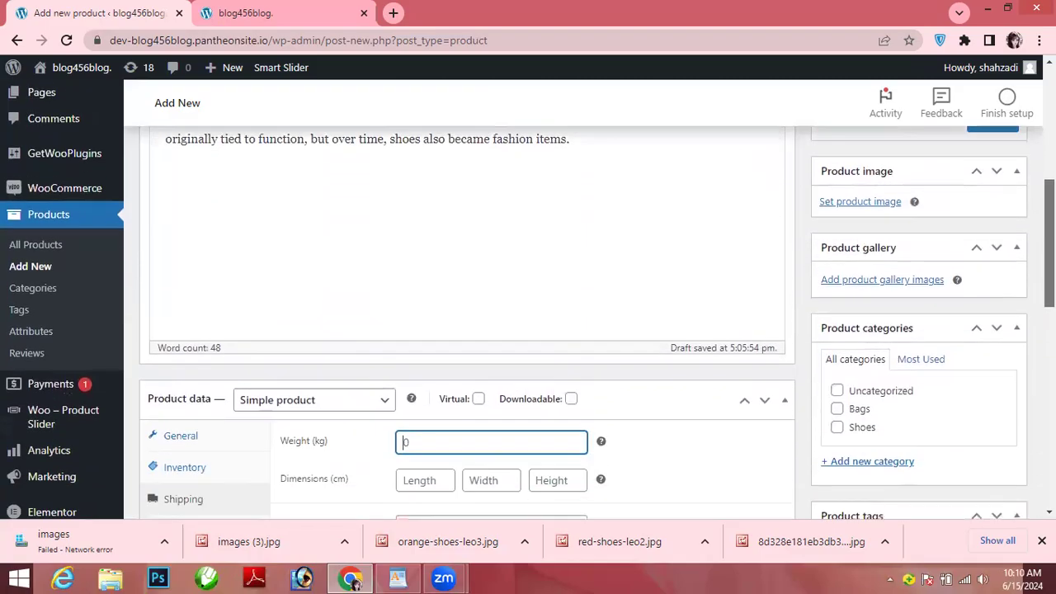
pyautogui.click(840, 203)
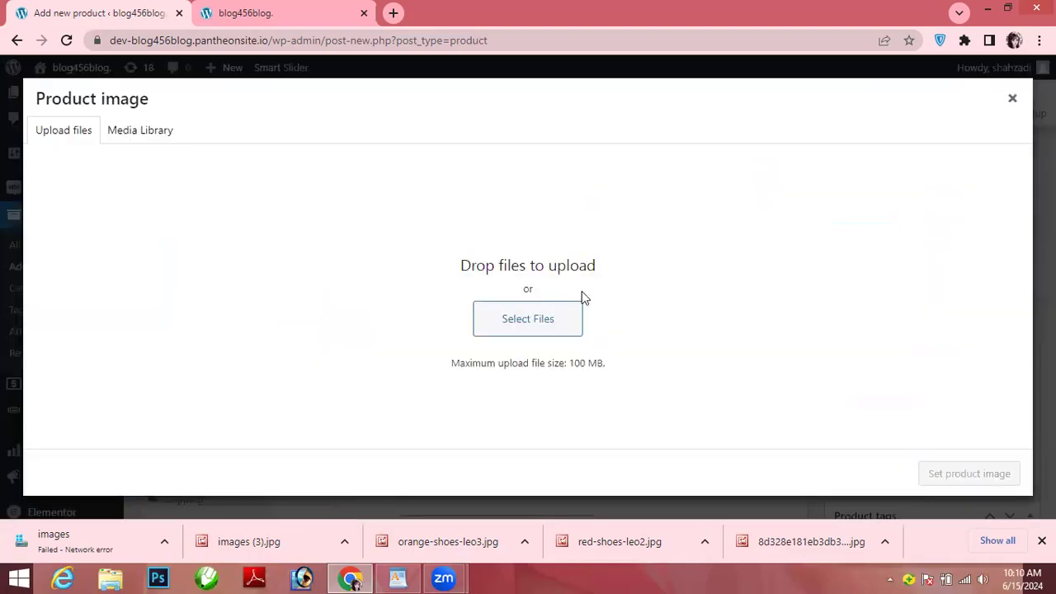
pyautogui.click(540, 330)
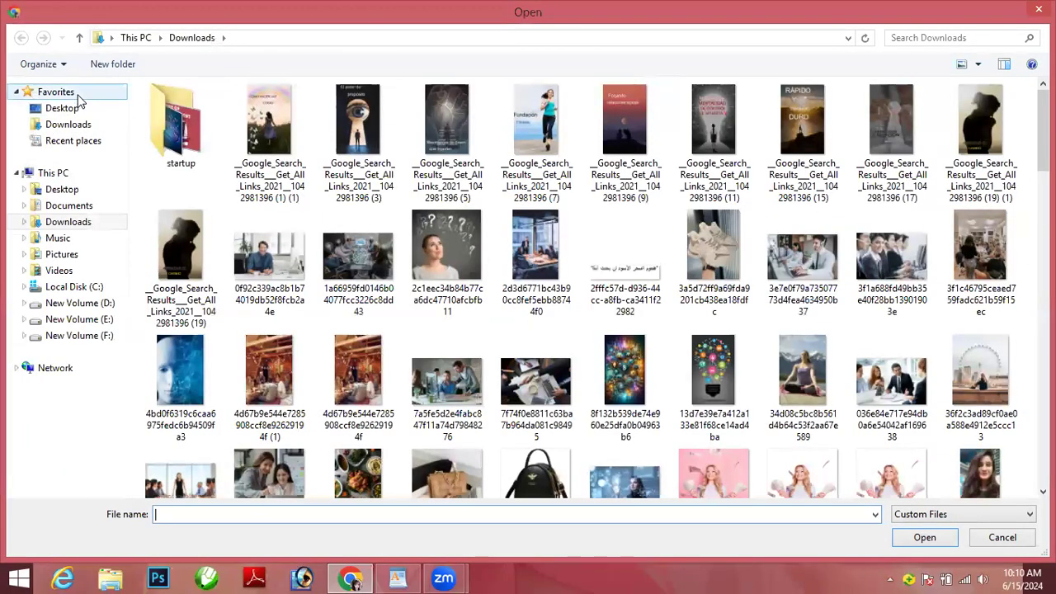
pyautogui.click(71, 112)
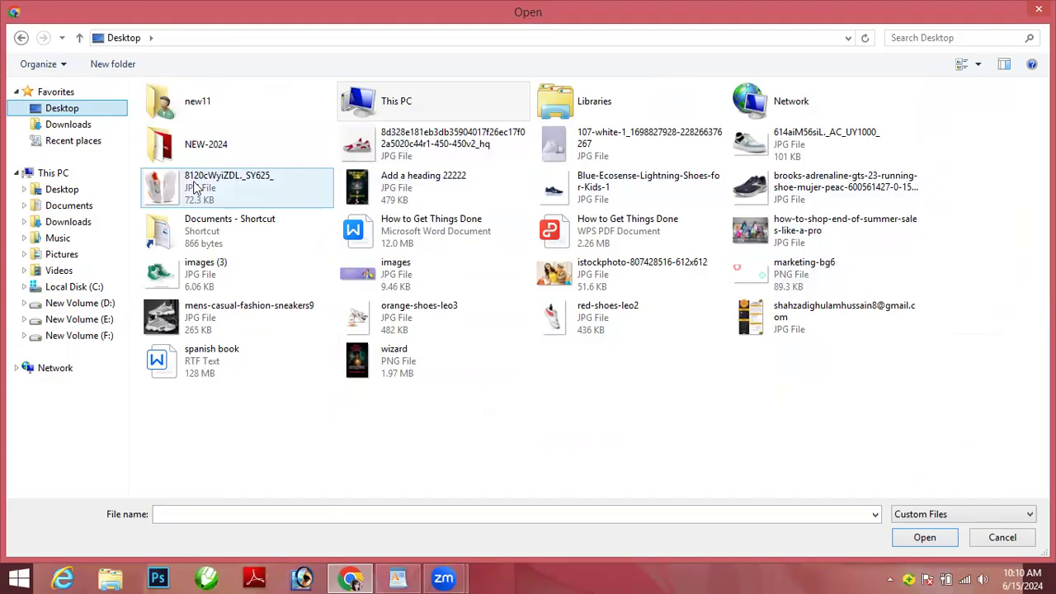
pyautogui.click(167, 193)
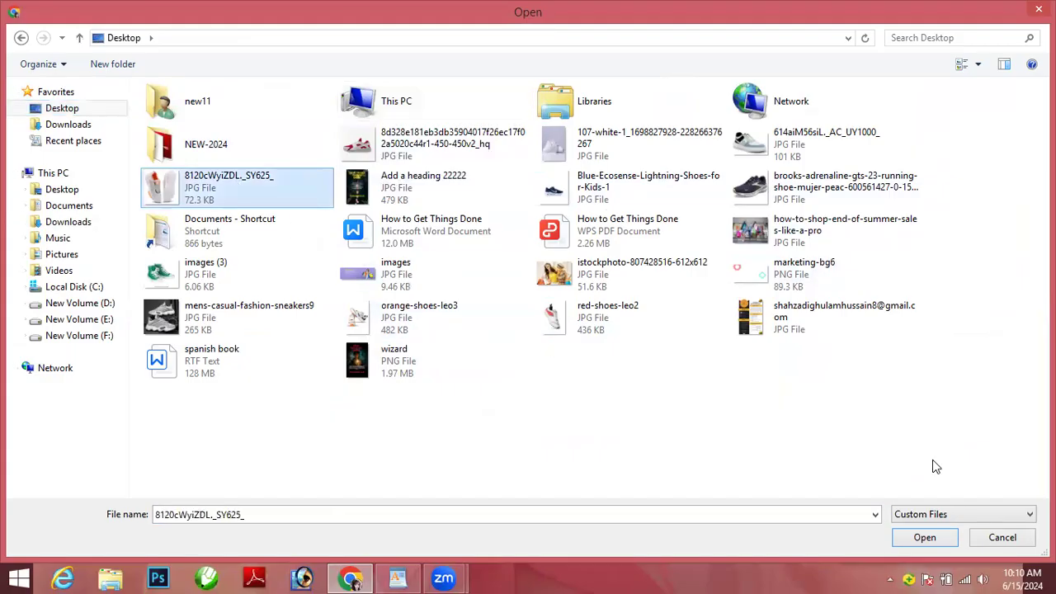
pyautogui.click(923, 537)
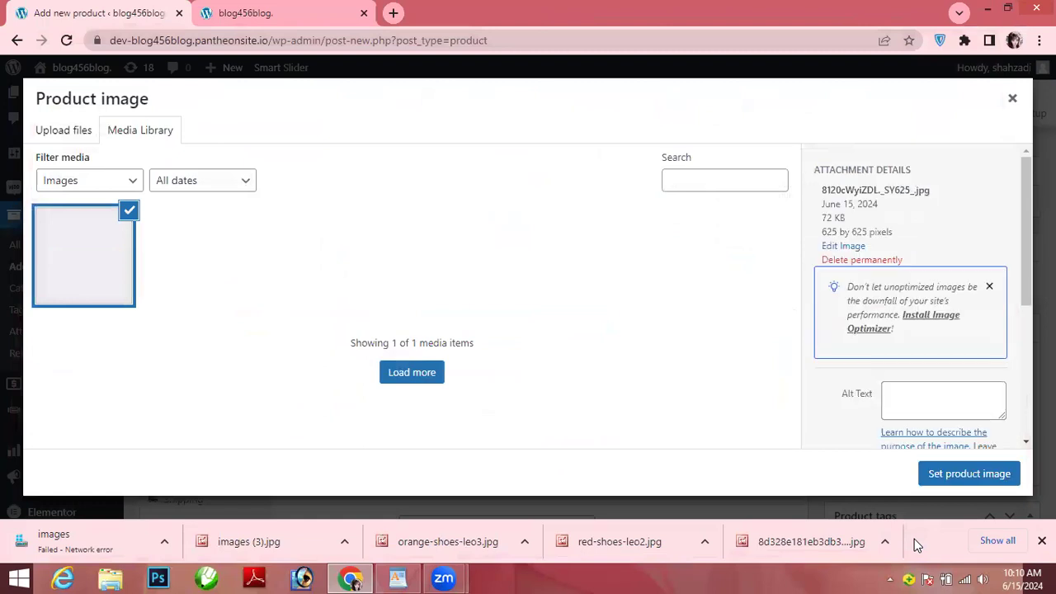
pyautogui.click(969, 473)
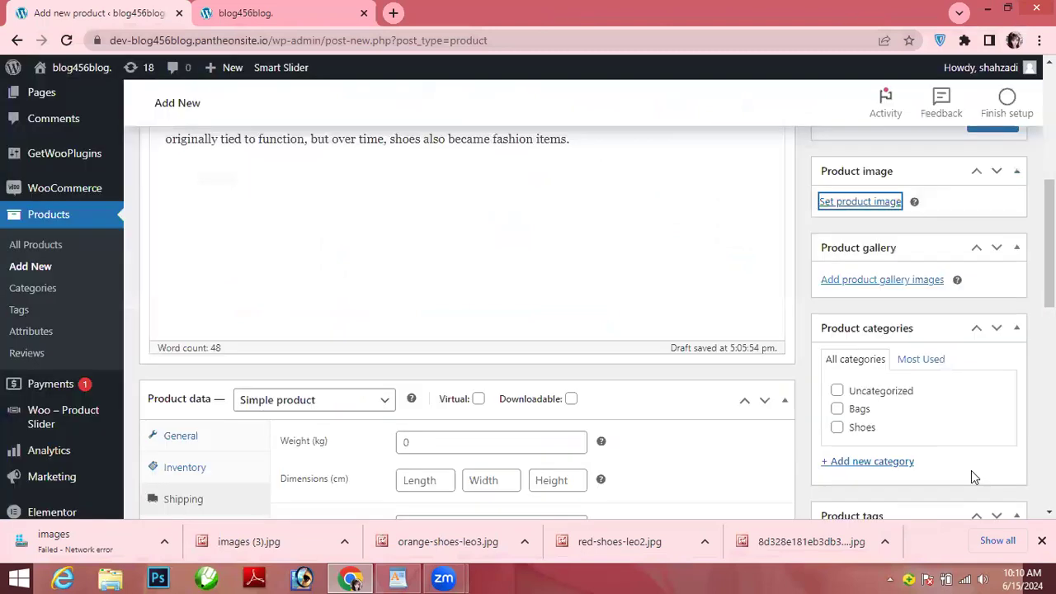
# Step: Upload the red-and-white shoe image 8d328e181eb3db35904017f26ec17f02a5020c44r1-450-450v2_hq from the Desktop and add it to the product gallery
pyautogui.scroll(-2, 982, 450)
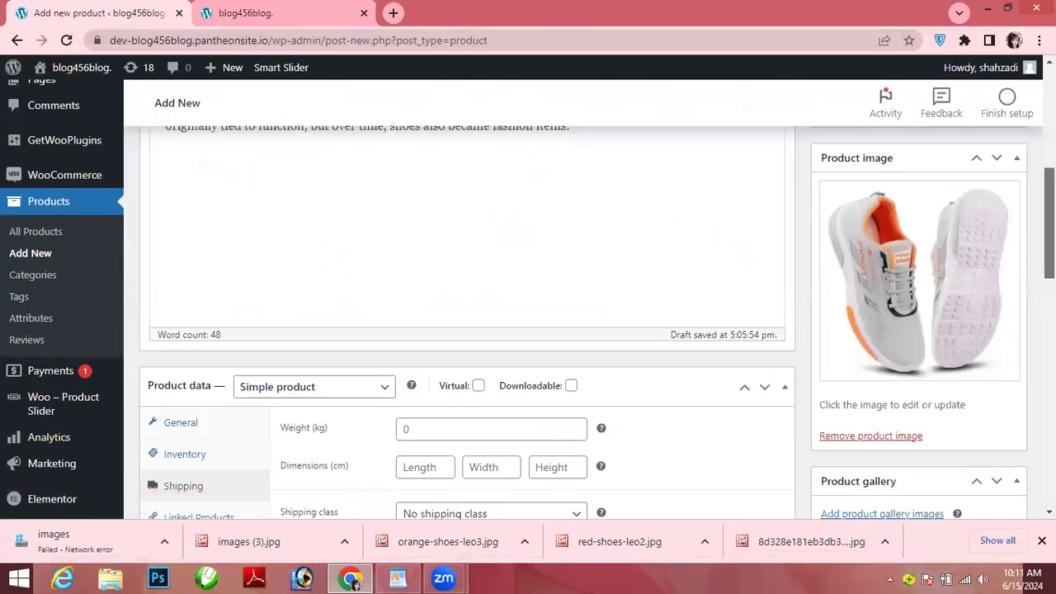
pyautogui.scroll(-1, 931, 330)
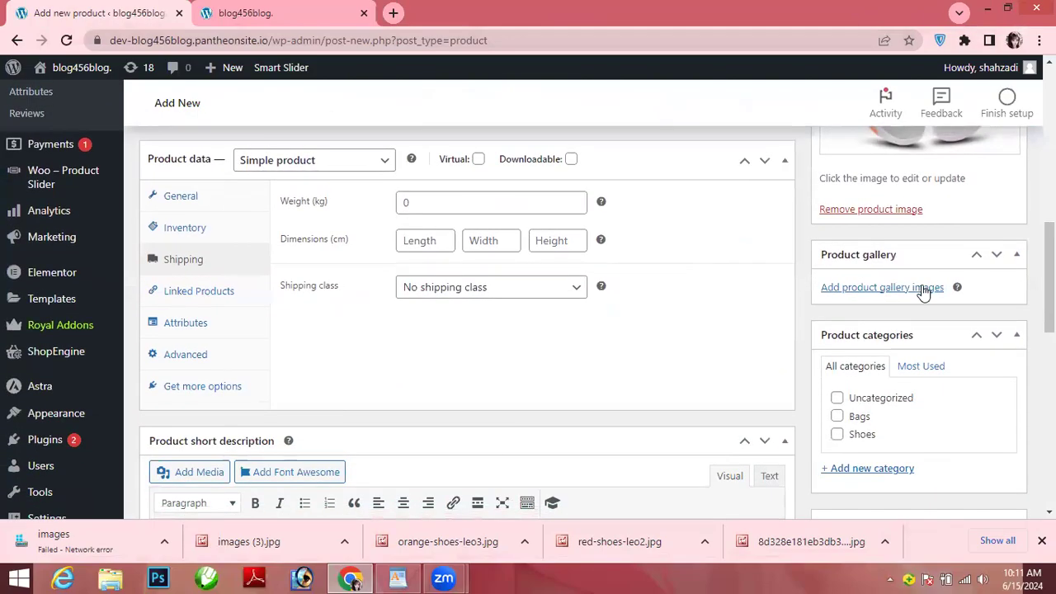
pyautogui.click(926, 288)
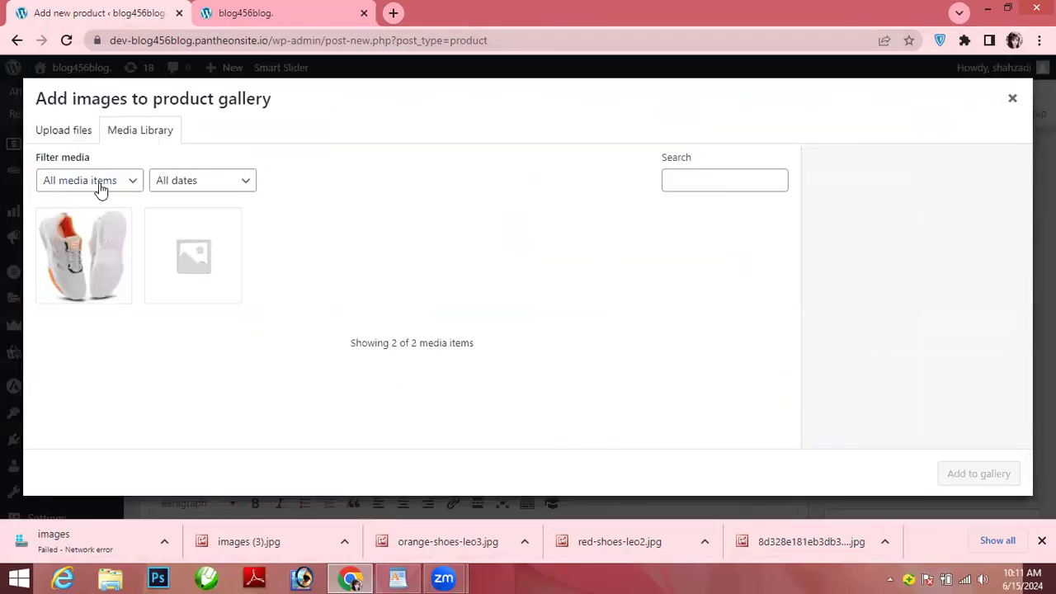
pyautogui.click(76, 140)
pyautogui.click(523, 325)
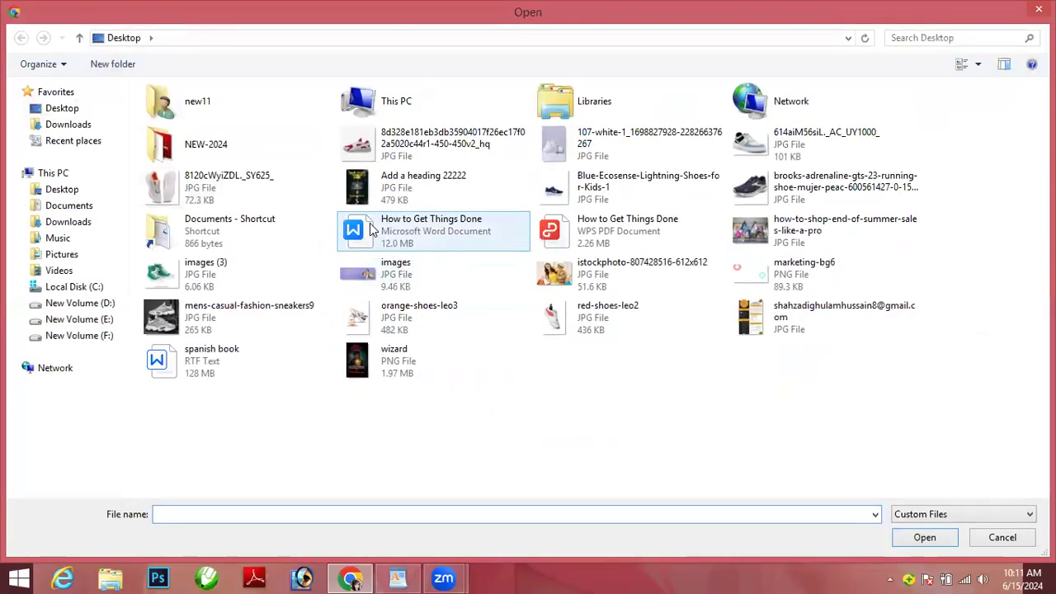
pyautogui.click(367, 157)
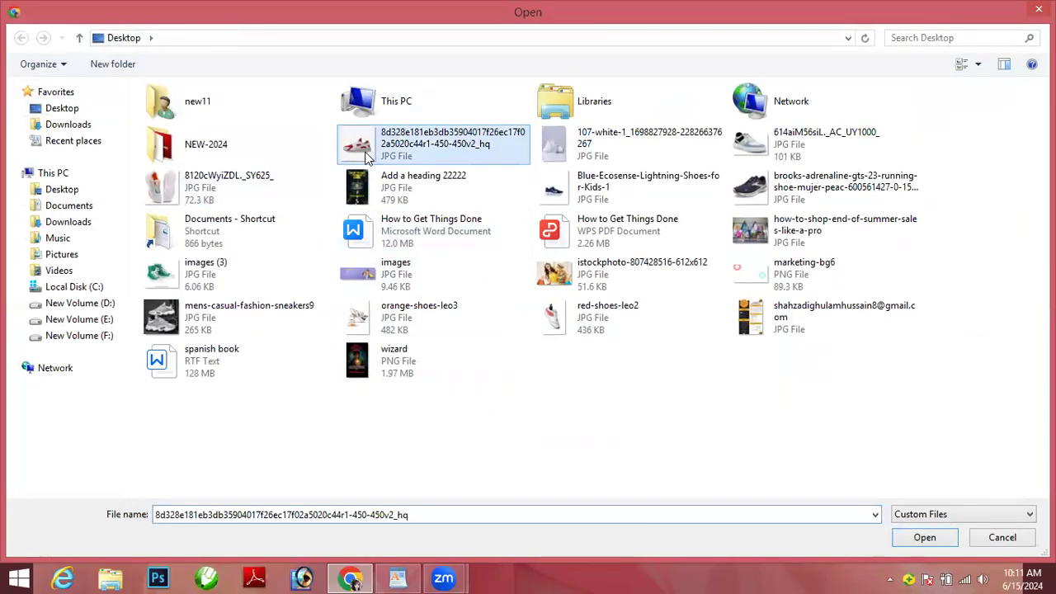
pyautogui.click(924, 538)
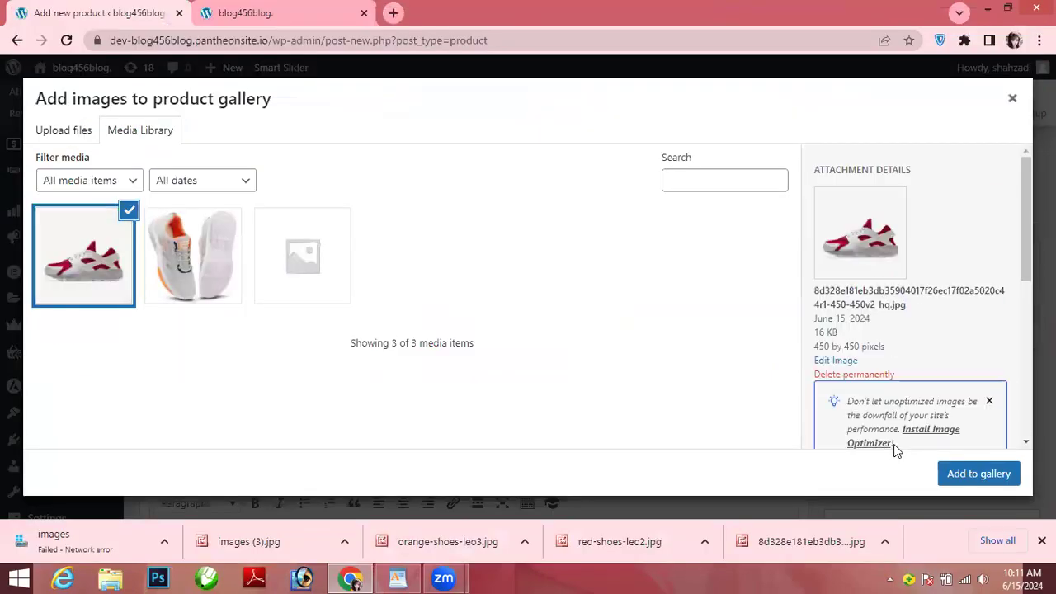
pyautogui.click(943, 476)
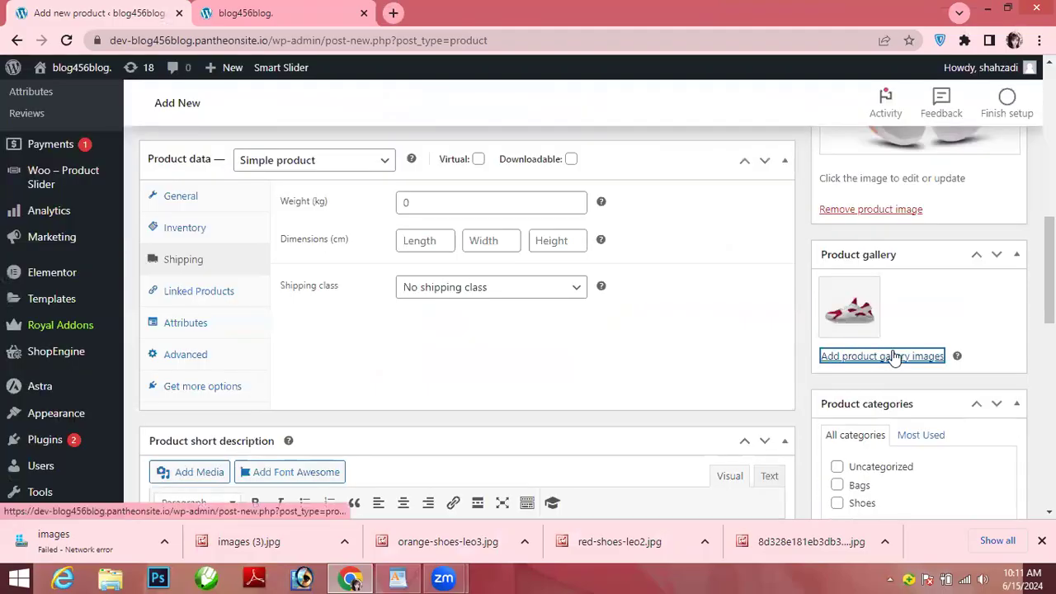
pyautogui.click(895, 363)
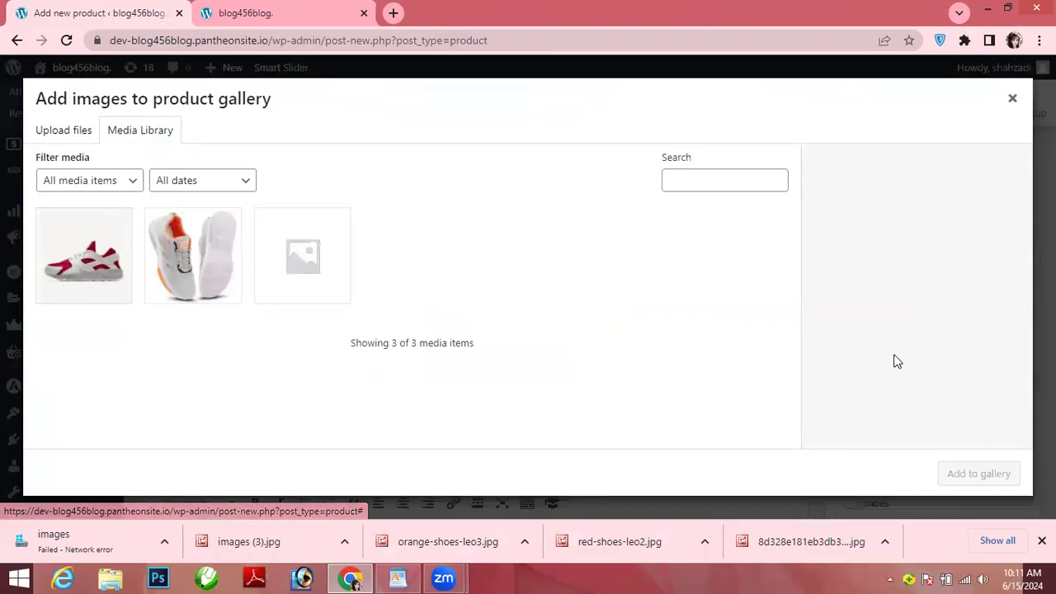
pyautogui.click(74, 132)
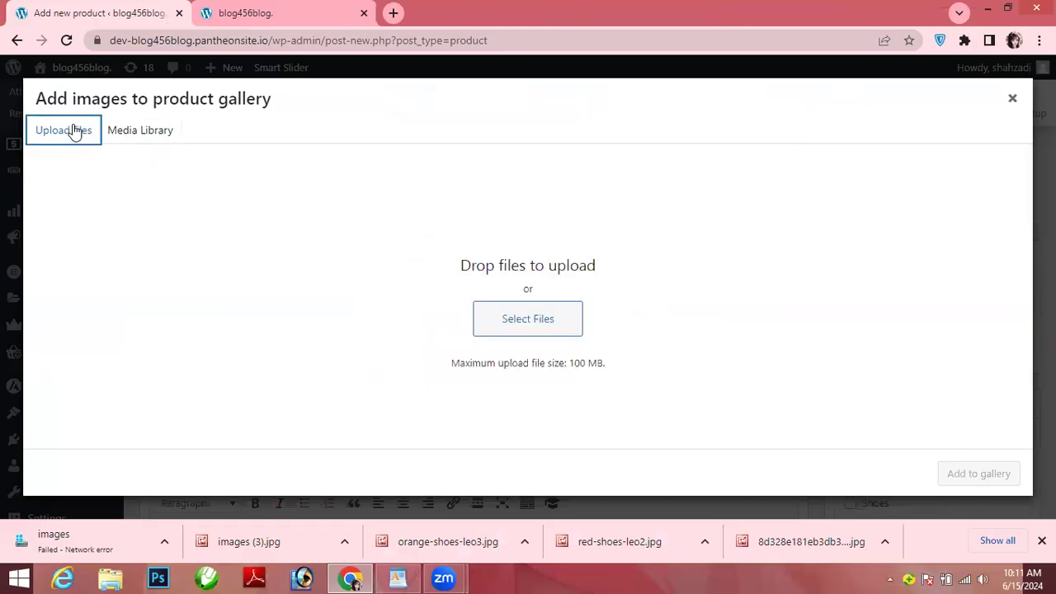
pyautogui.click(489, 328)
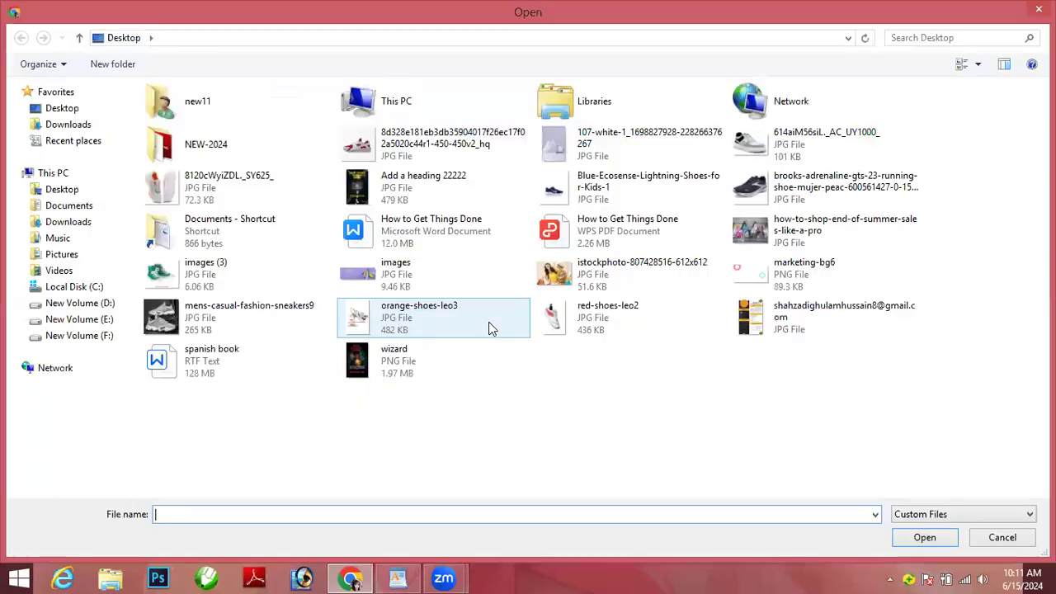
pyautogui.click(558, 192)
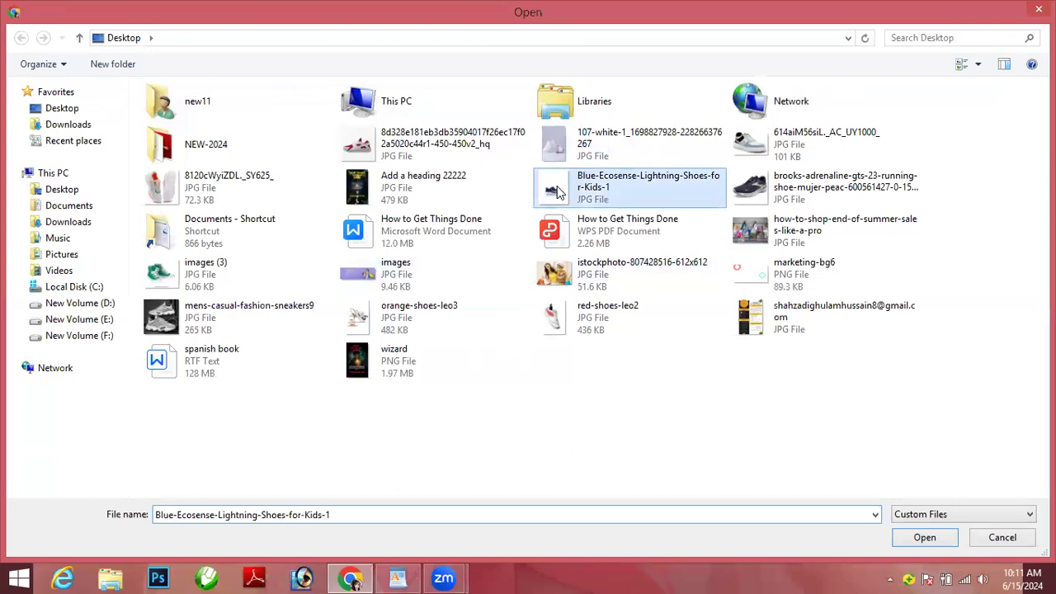
pyautogui.click(553, 152)
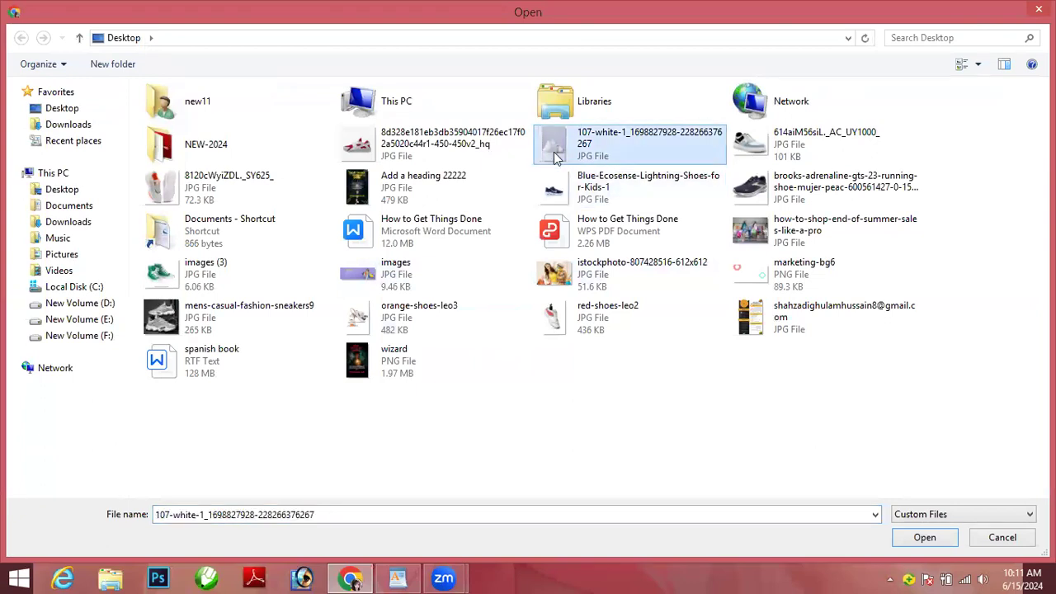
pyautogui.click(932, 537)
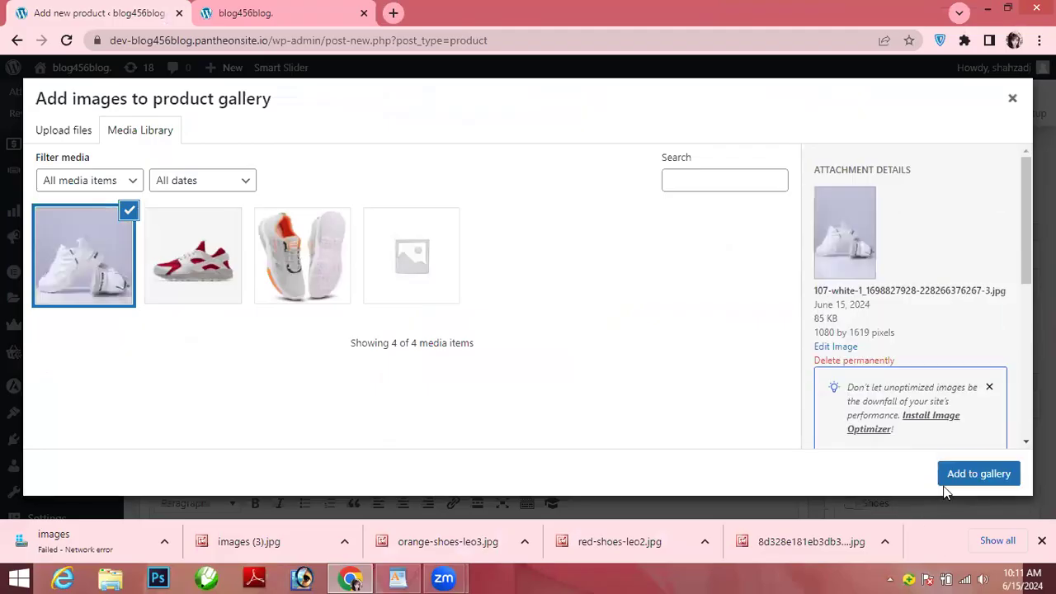
pyautogui.click(967, 476)
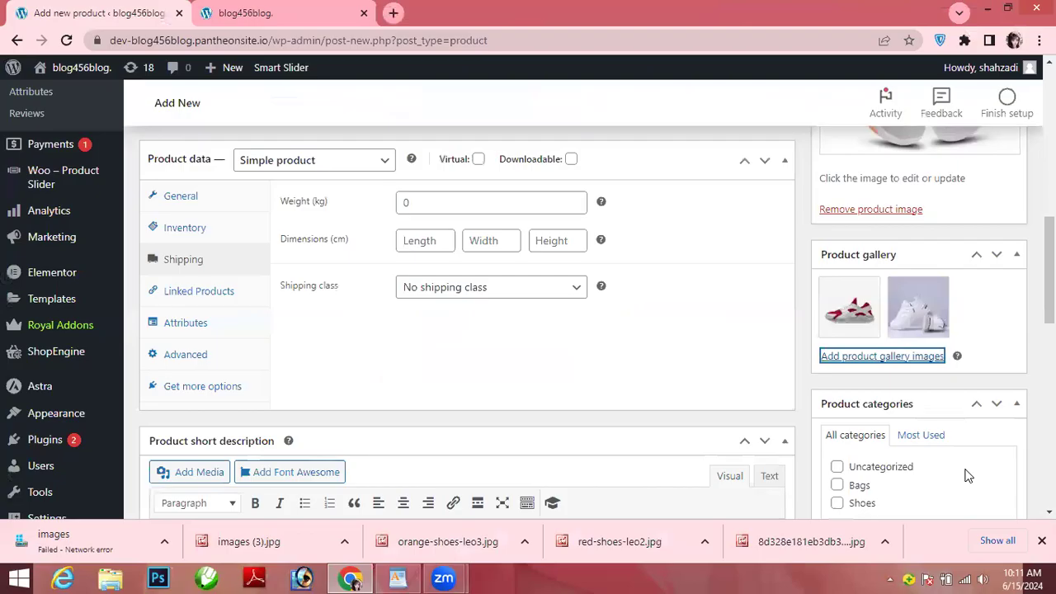
# Step: Add the already uploaded 8120cWyiZDL._SY625_ image from the media library to the product gallery
pyautogui.click(876, 359)
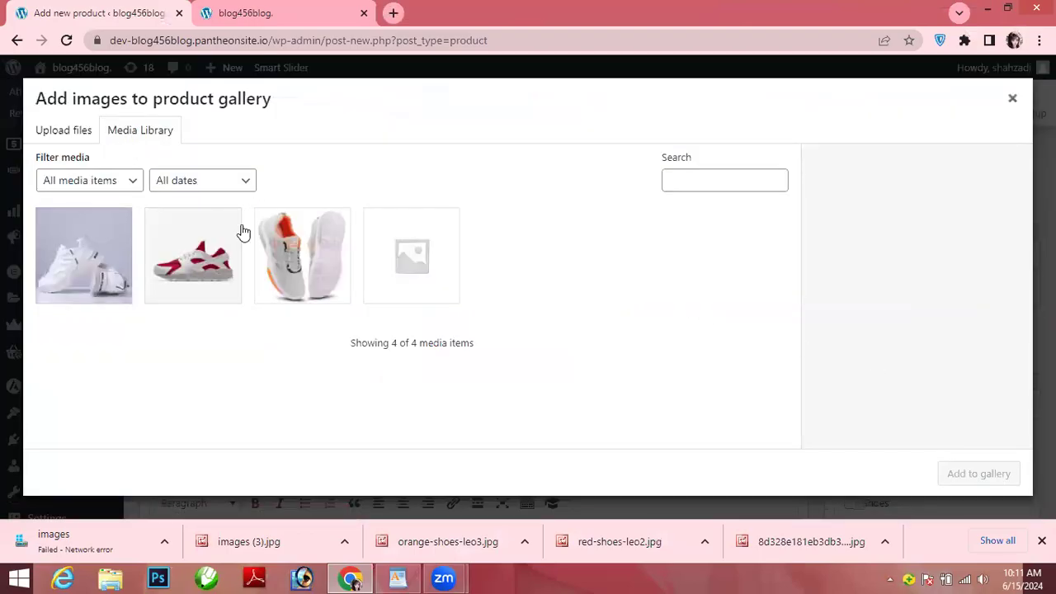
pyautogui.click(285, 254)
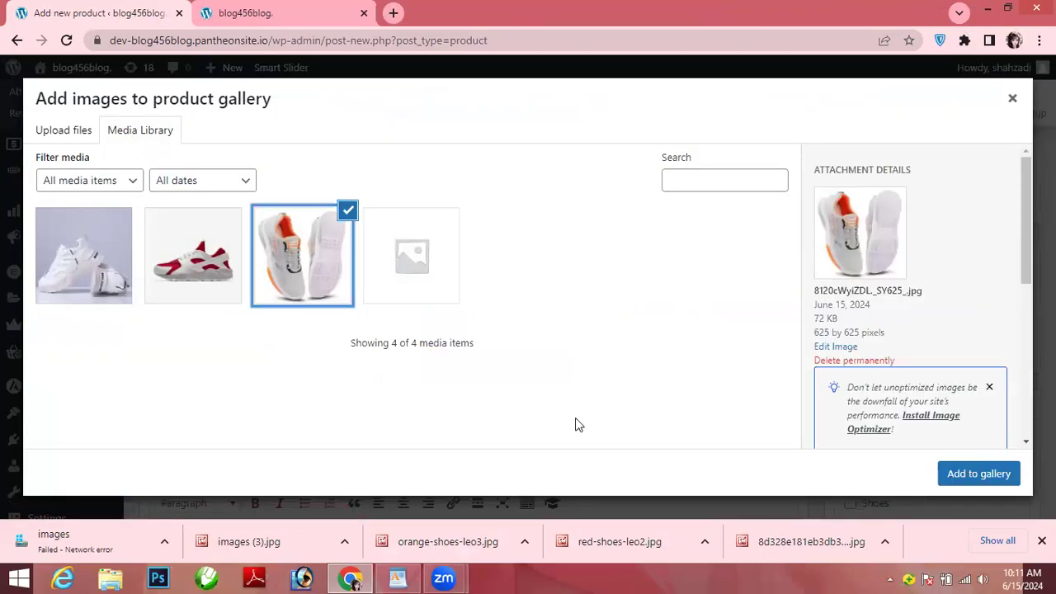
pyautogui.click(977, 477)
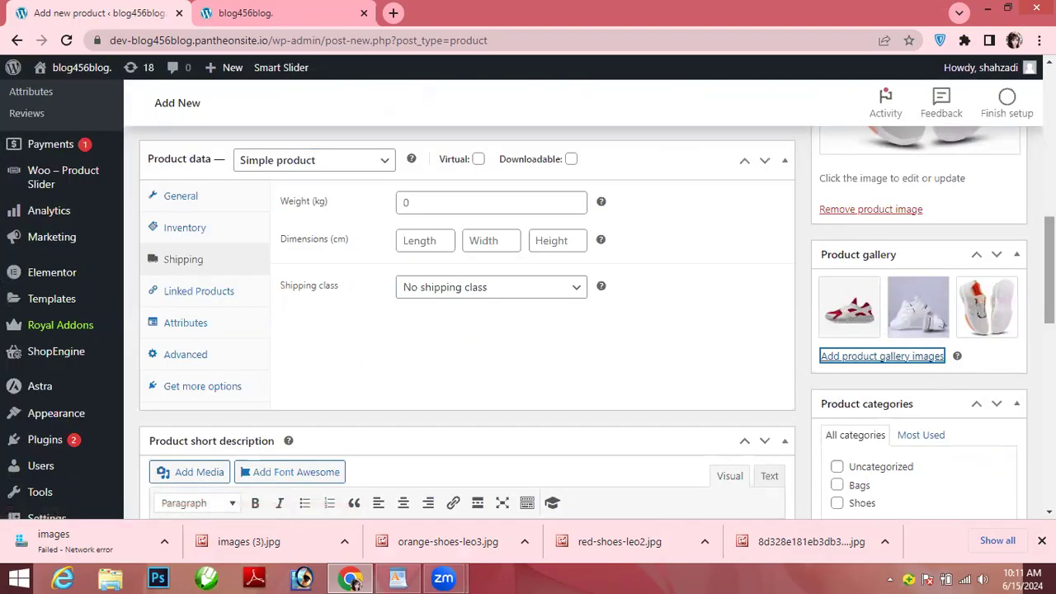
# Step: Assign the product to the Shoes category and add the product tags shoes and sale
pyautogui.scroll(-3, 827, 303)
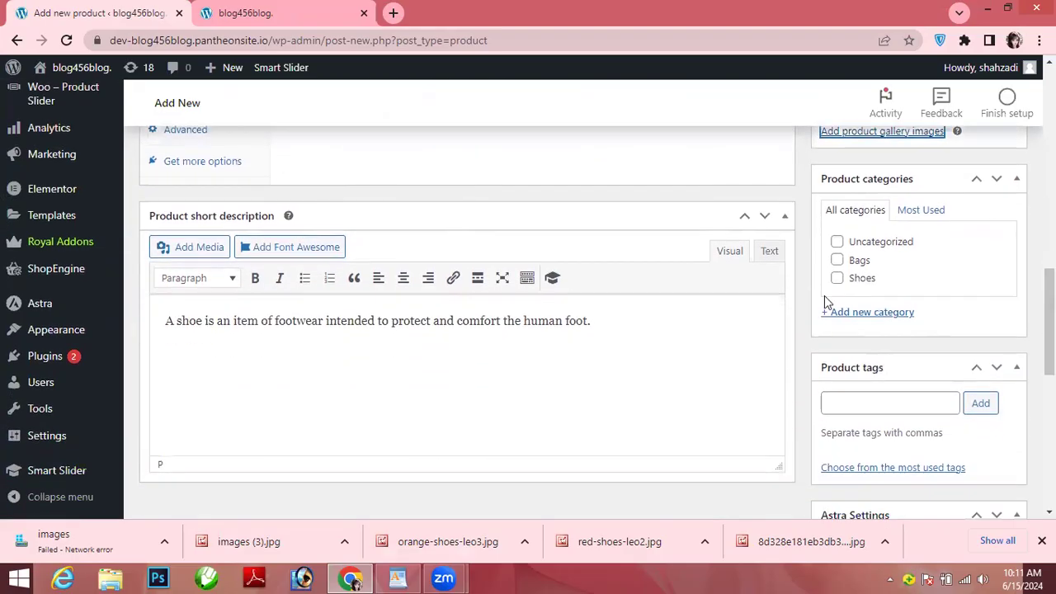
pyautogui.click(838, 278)
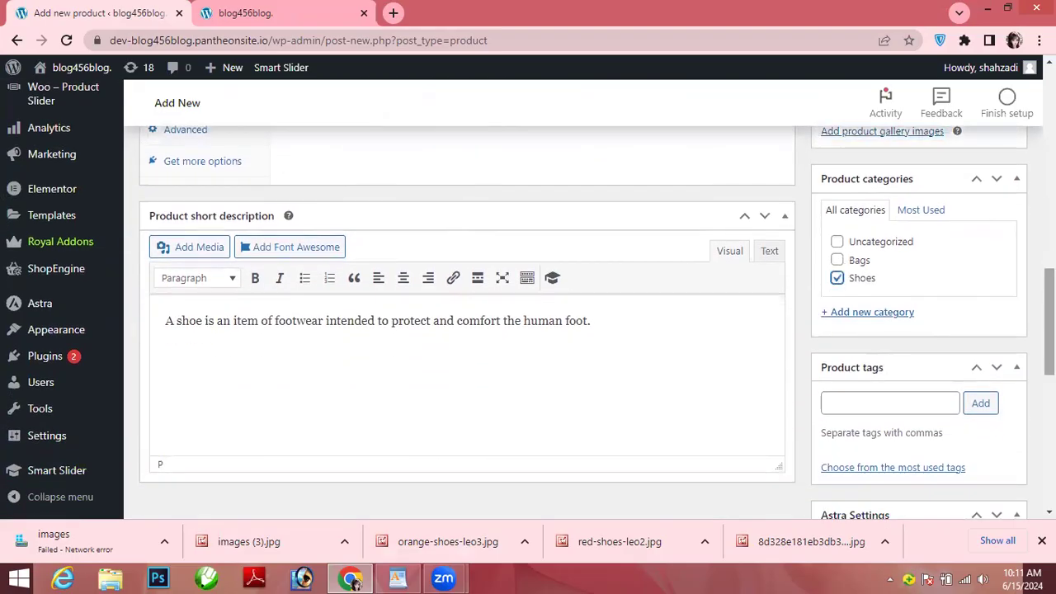
pyautogui.scroll(-3, 879, 226)
pyautogui.click(867, 195)
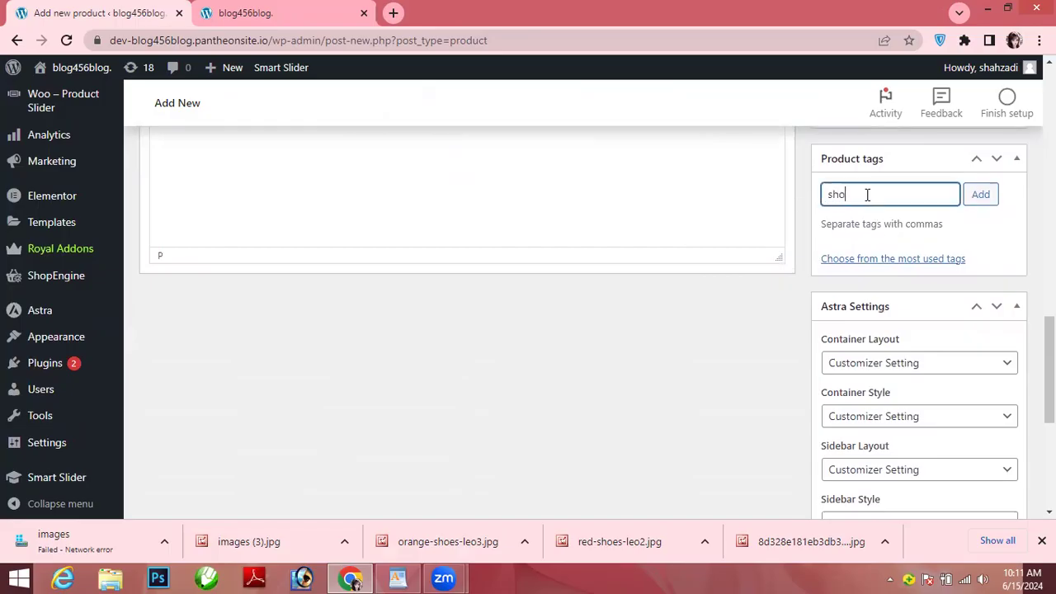
pyautogui.click(993, 202)
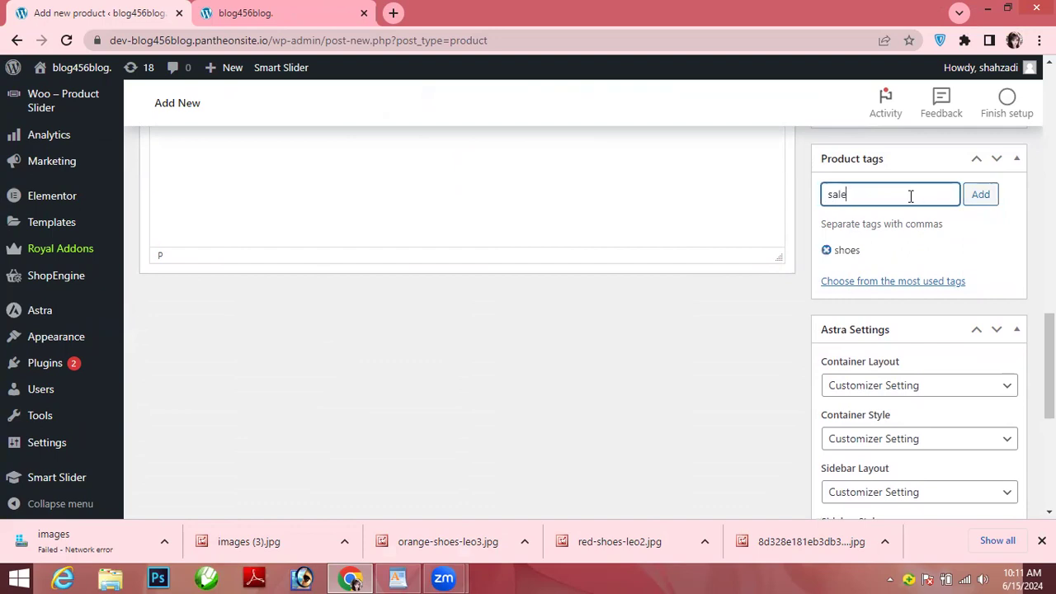
pyautogui.click(972, 203)
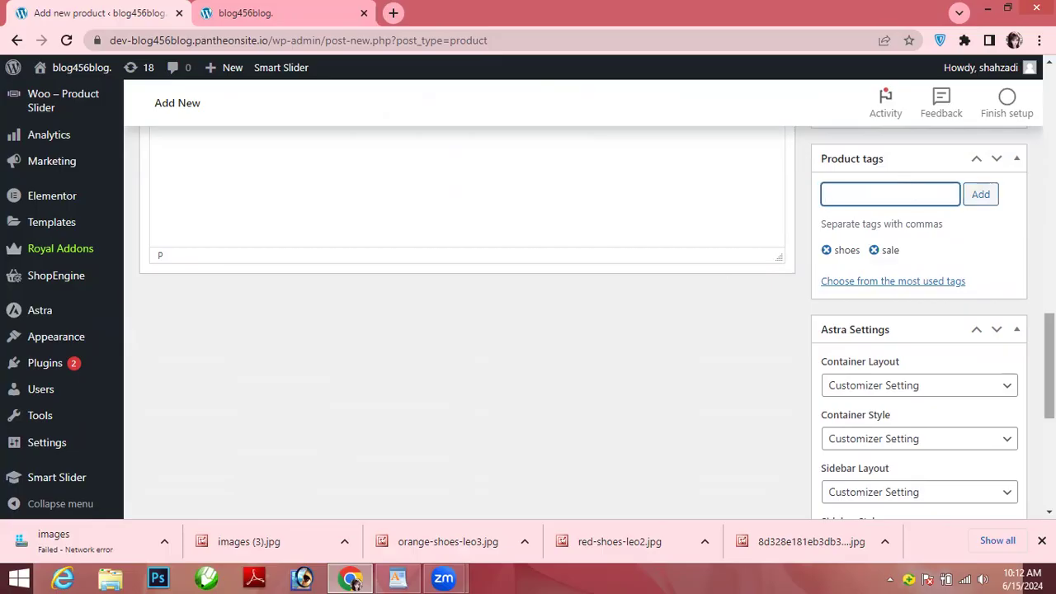
# Step: Try to set a secondary image for the product, then move the Secondary Image box one place down in the page order
pyautogui.scroll(-5, 1049, 366)
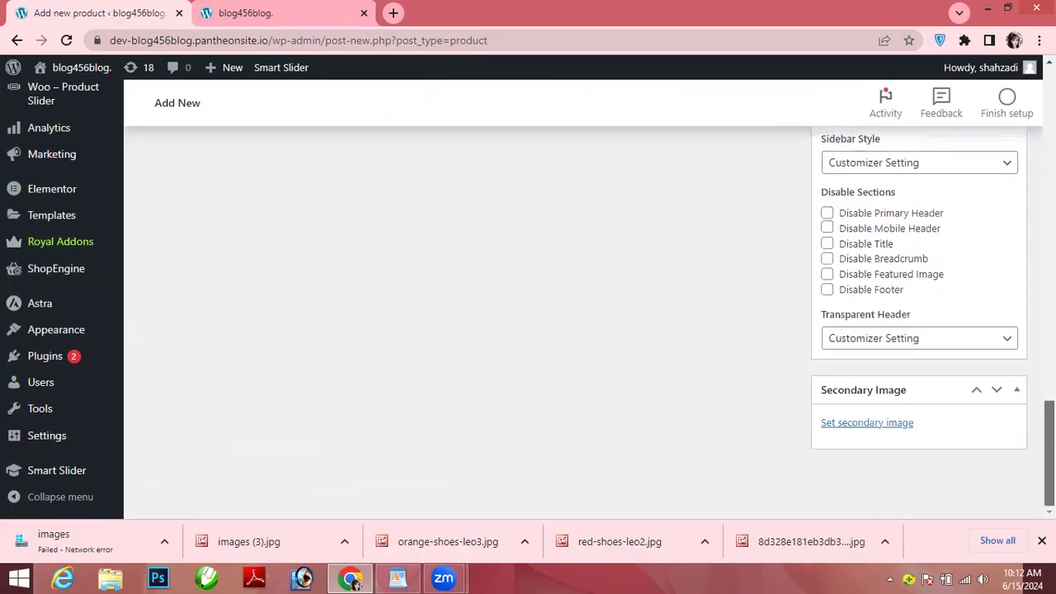
pyautogui.click(908, 428)
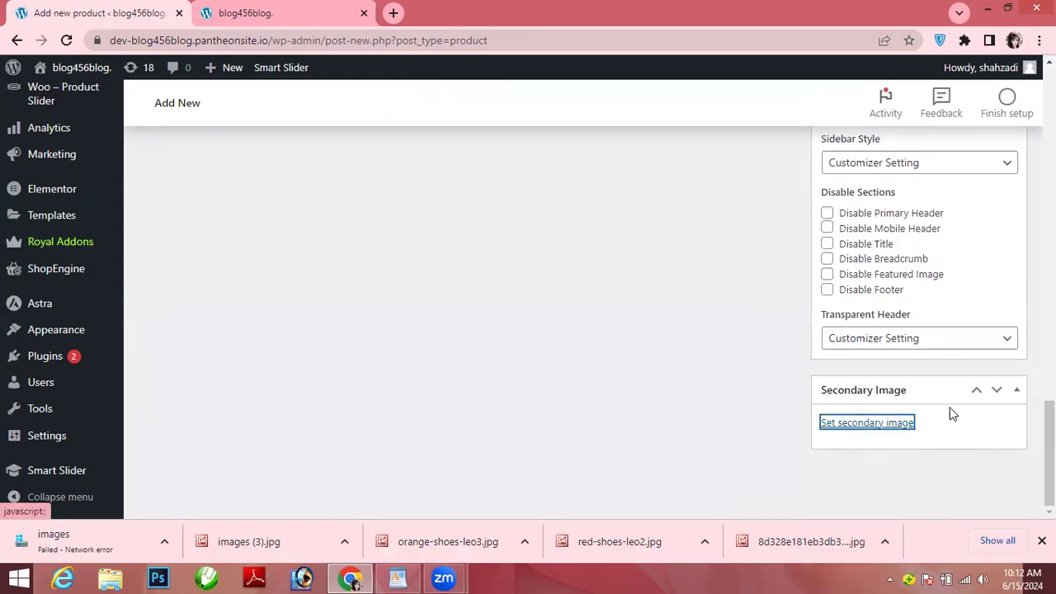
pyautogui.click(996, 392)
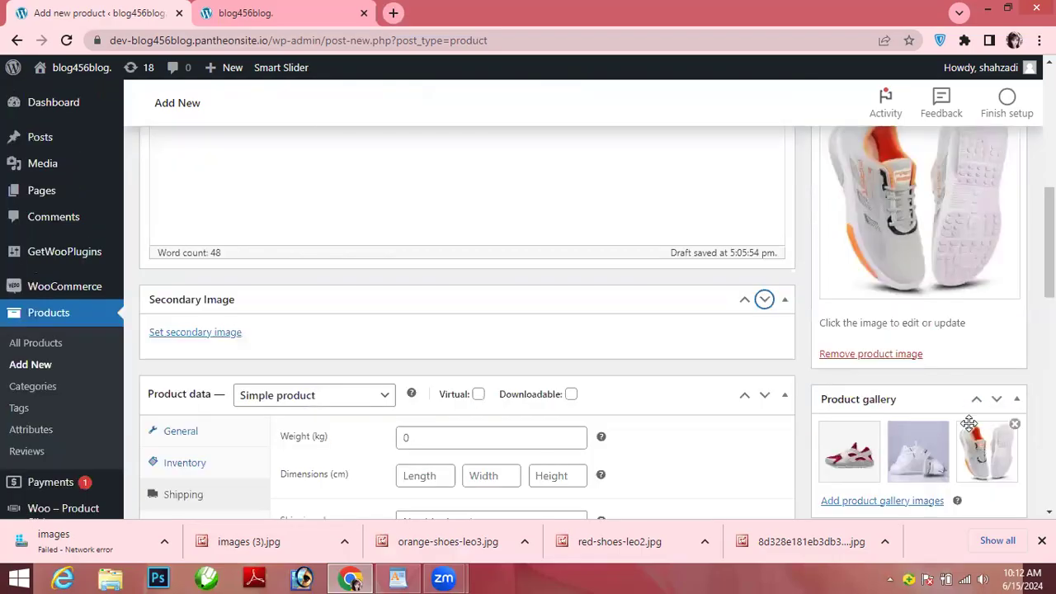
# Step: Publish the sneakers product after checking its tags, short description and layout settings
pyautogui.moveTo(1050, 248); pyautogui.dragTo(1049, 382)
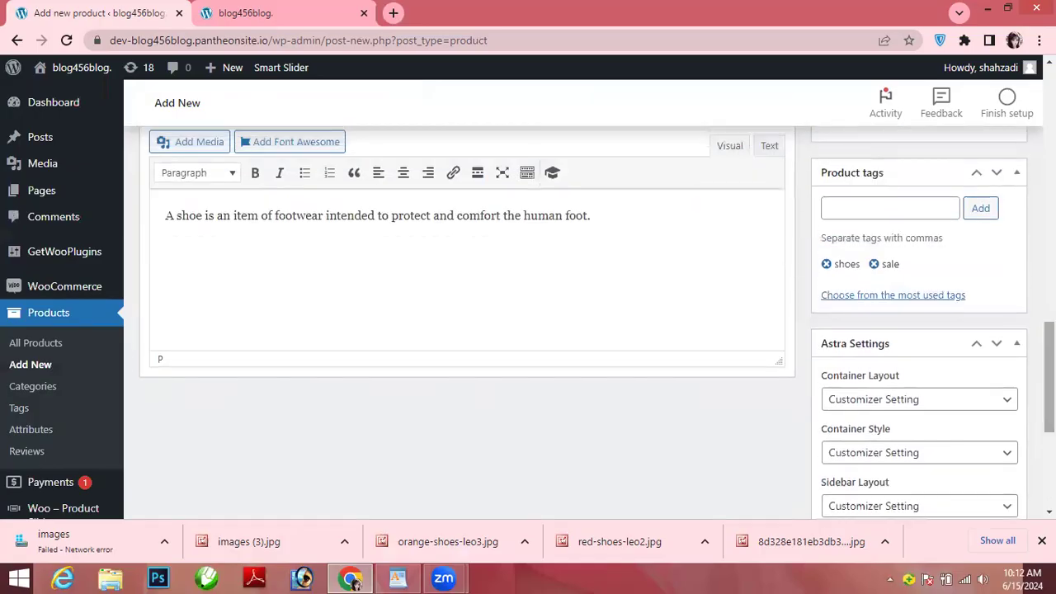
pyautogui.moveTo(1050, 377); pyautogui.dragTo(1049, 440)
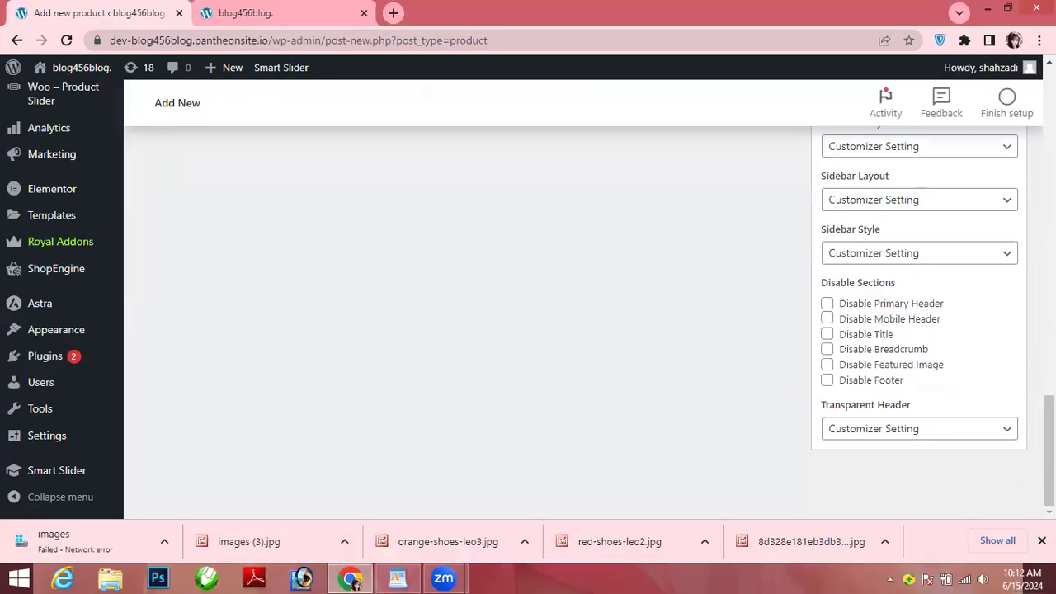
pyautogui.press('Home')
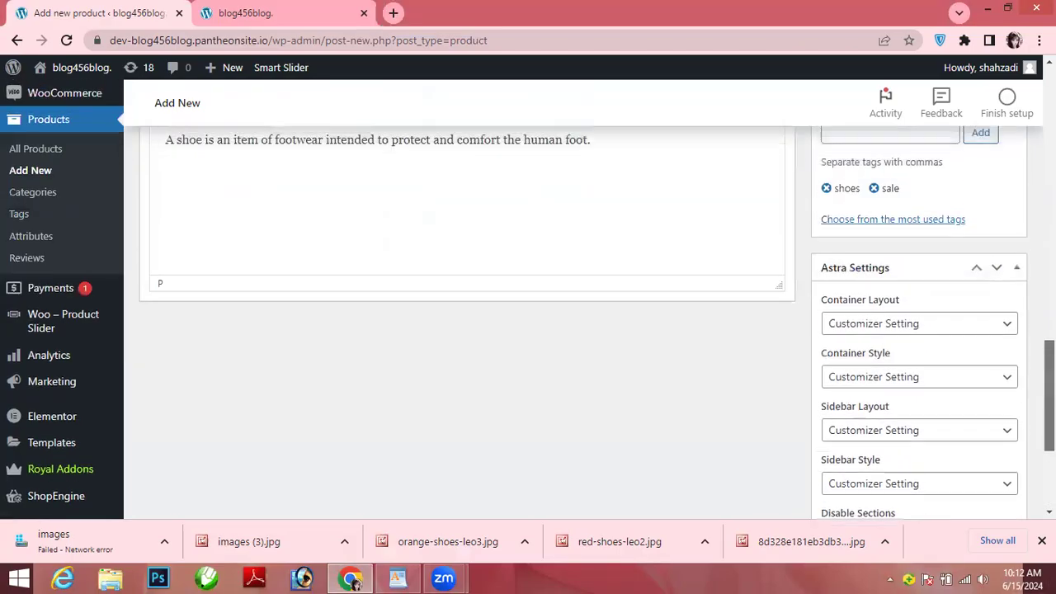
pyautogui.scroll(-2, 1002, 264)
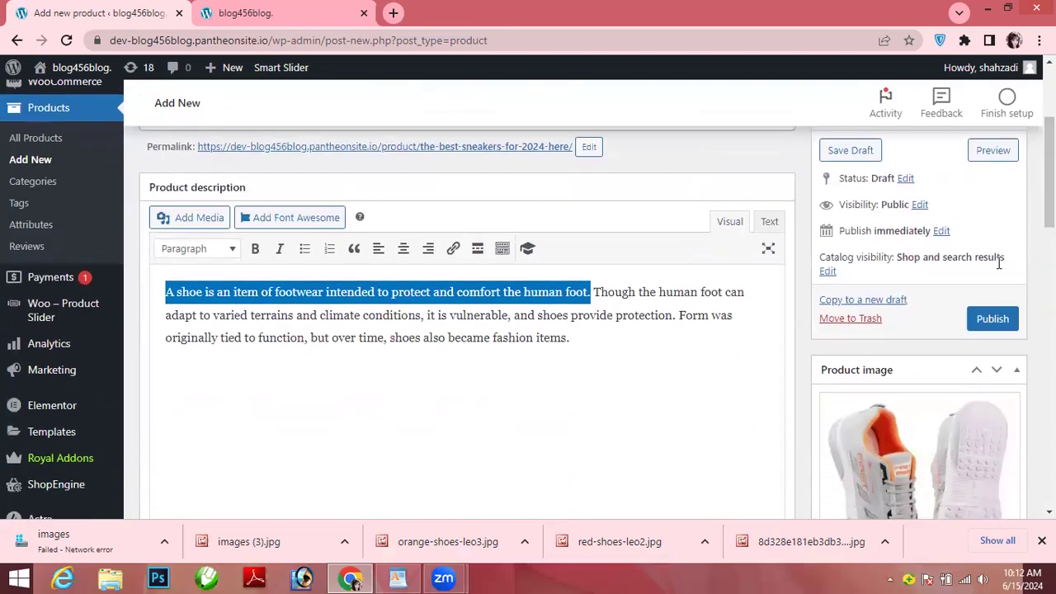
pyautogui.click(994, 321)
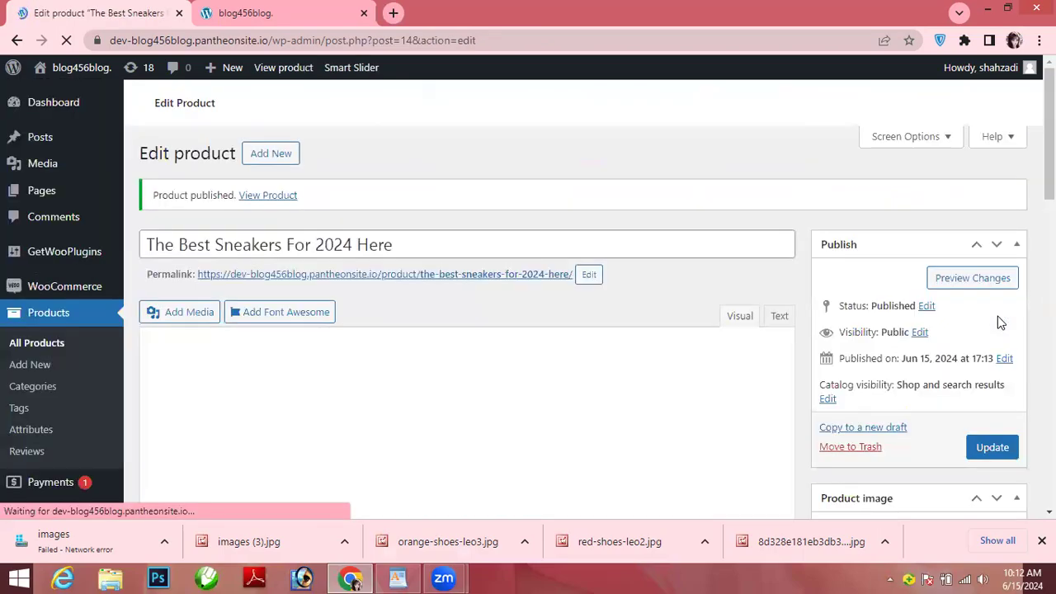
# Step: Open the published product's store page and review its title, prices, short description, category and tags
pyautogui.click(288, 203)
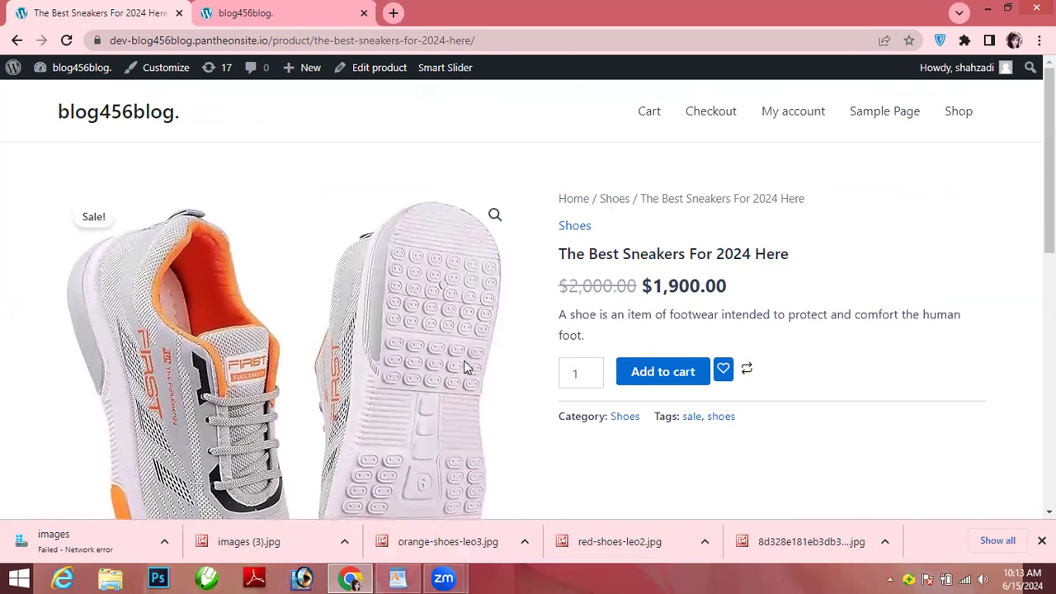
pyautogui.moveTo(707, 314); pyautogui.dragTo(737, 417)
pyautogui.scroll(-1, 1011, 200)
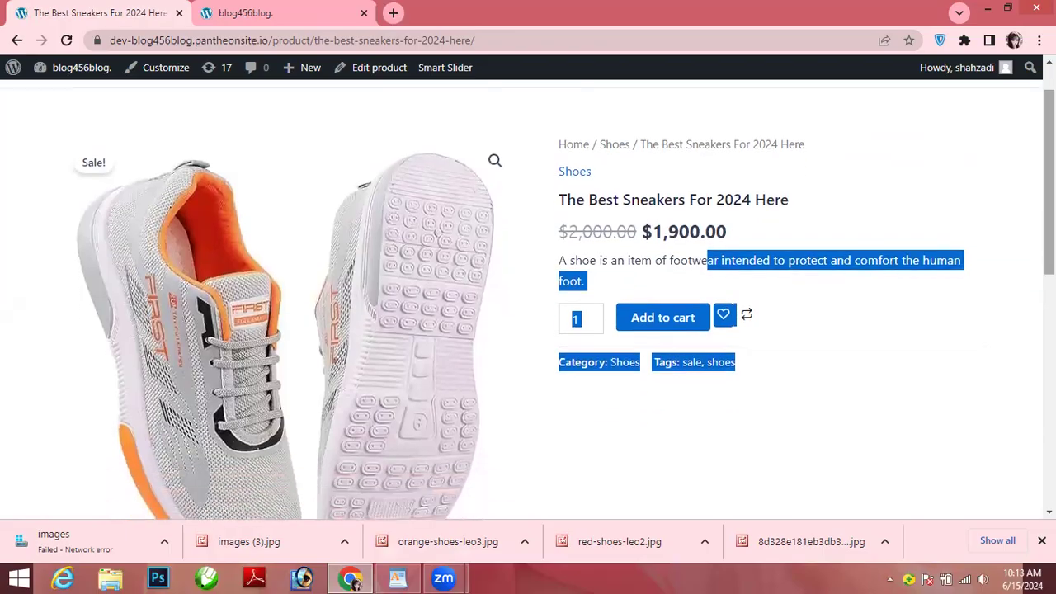
pyautogui.click(1011, 200)
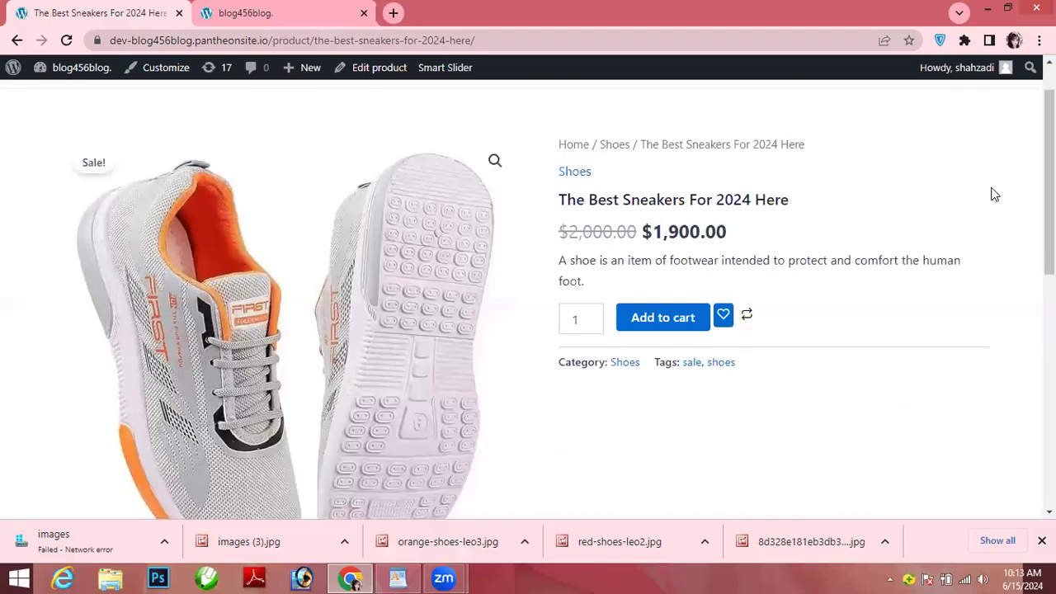
pyautogui.moveTo(1049, 189); pyautogui.dragTo(1031, 220)
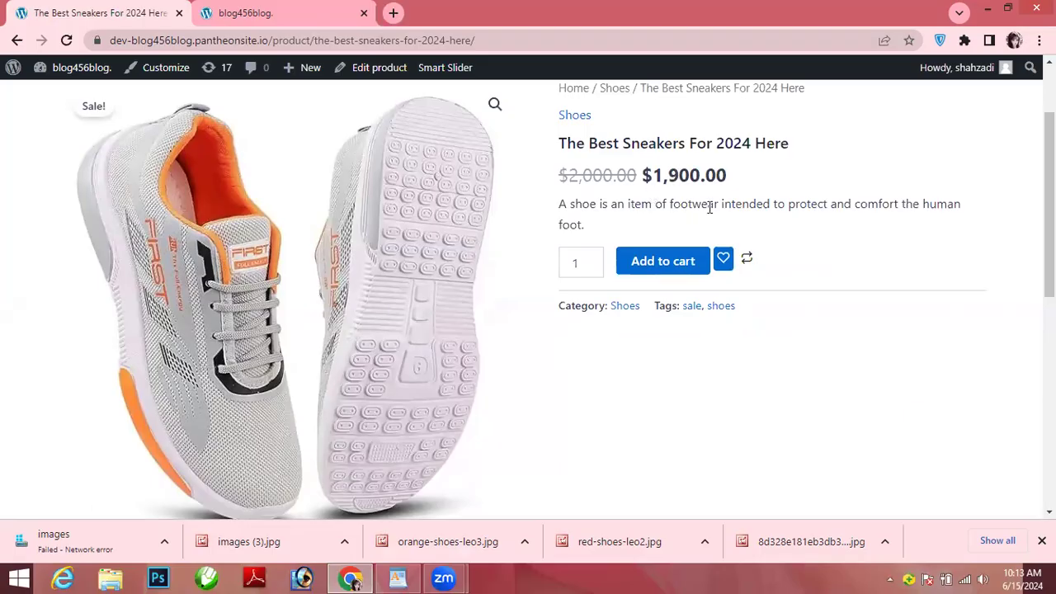
pyautogui.scroll(-3, 1031, 248)
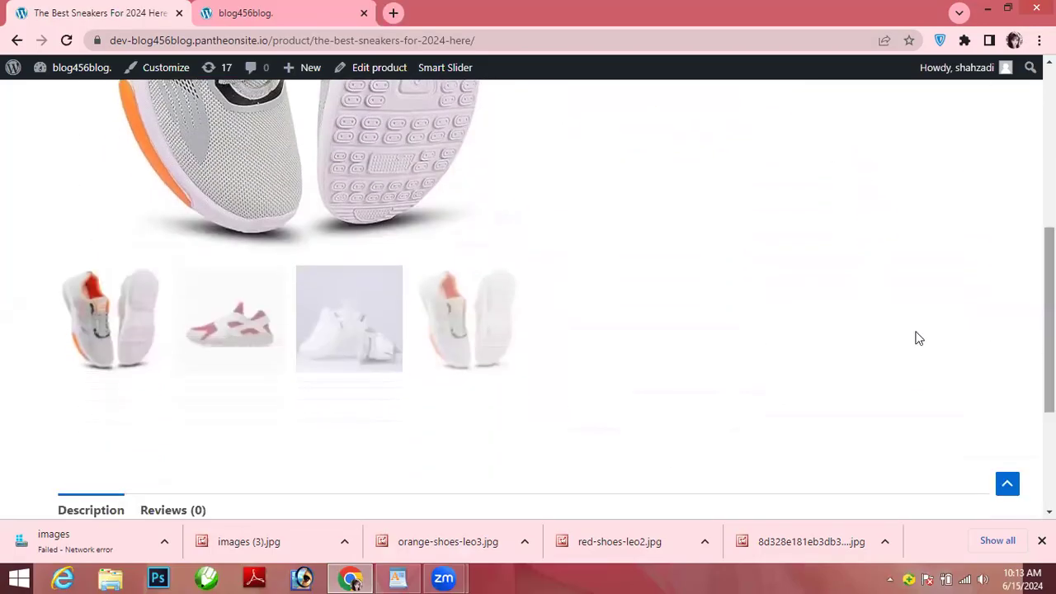
# Step: Examine the red and white shoe images in the product page's gallery and the full description below them
pyautogui.click(203, 345)
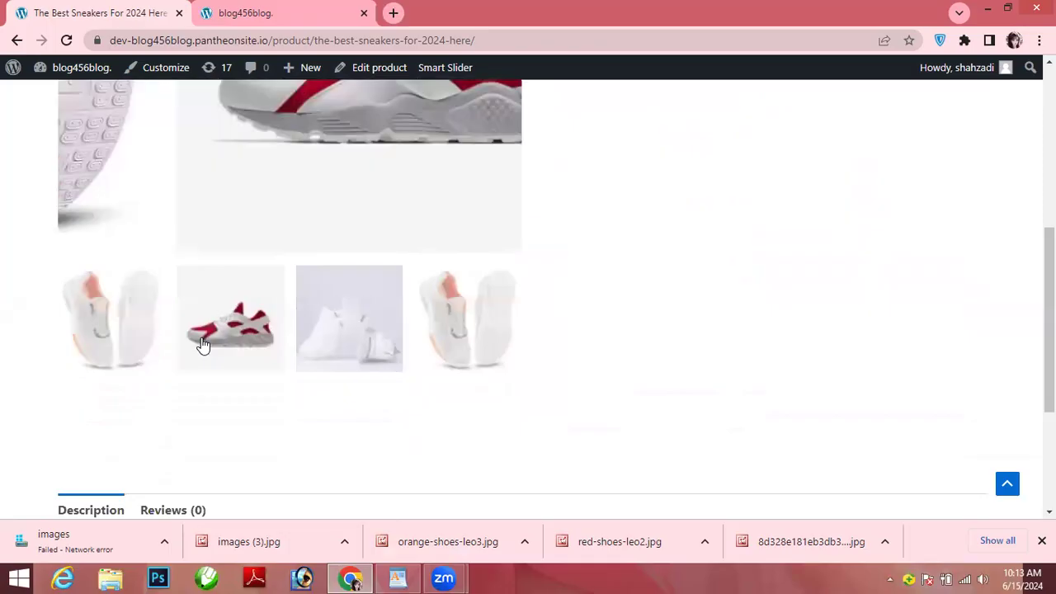
pyautogui.click(319, 350)
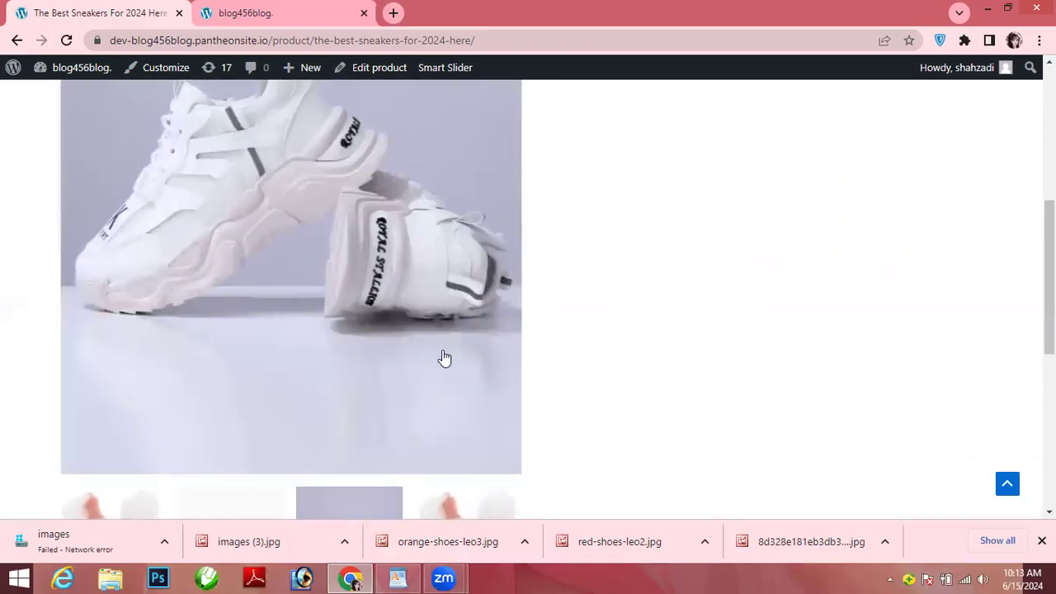
pyautogui.scroll(-1, 990, 389)
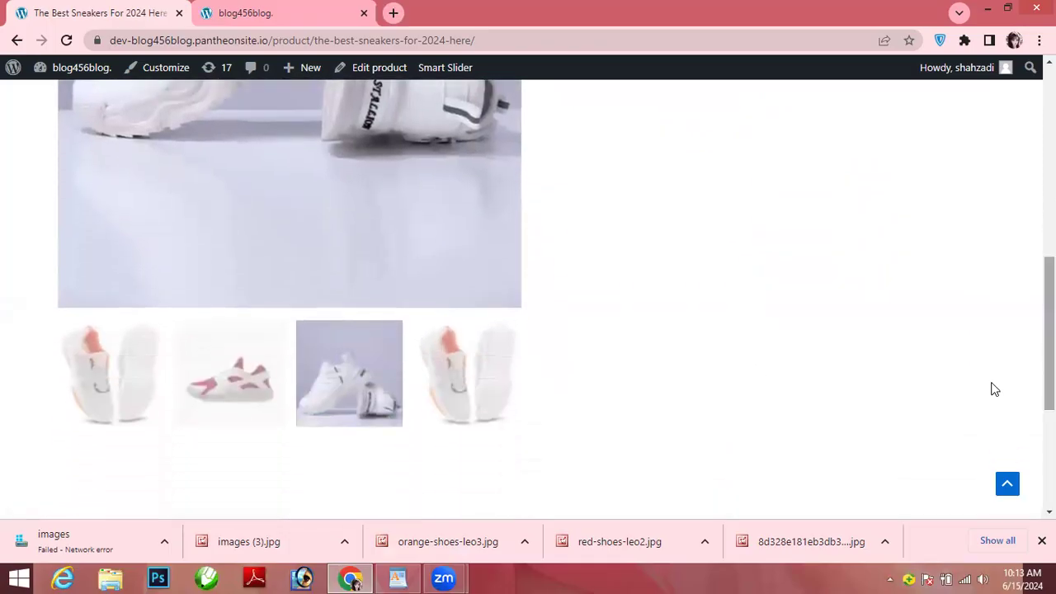
pyautogui.scroll(-2, 453, 372)
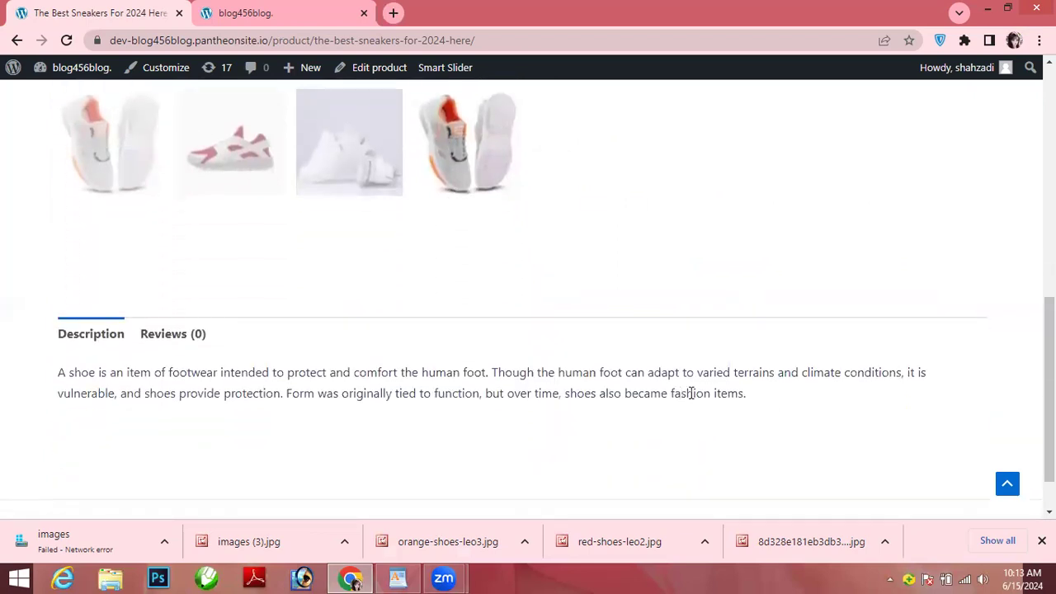
pyautogui.scroll(5, 1021, 297)
pyautogui.scroll(-3, 1025, 312)
pyautogui.scroll(5, 1023, 281)
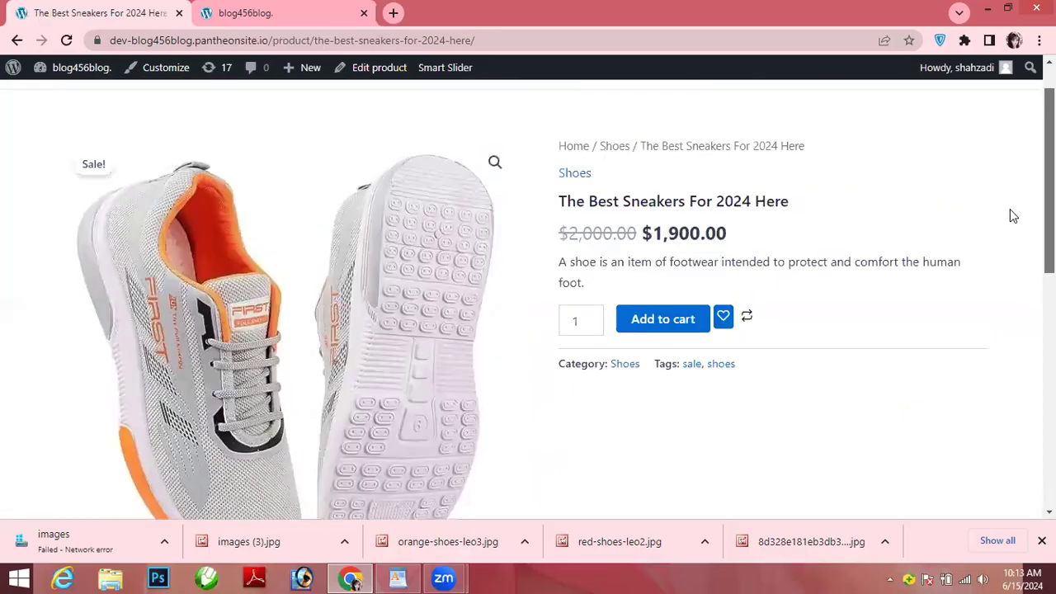
pyautogui.scroll(-6, 1015, 231)
pyautogui.scroll(3, 1026, 276)
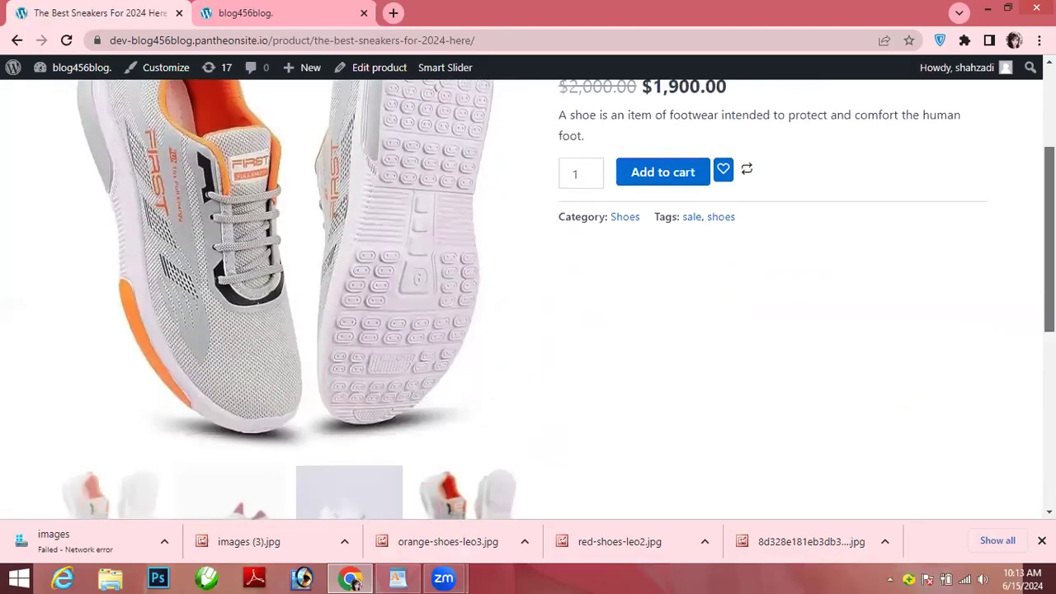
pyautogui.scroll(2, 583, 283)
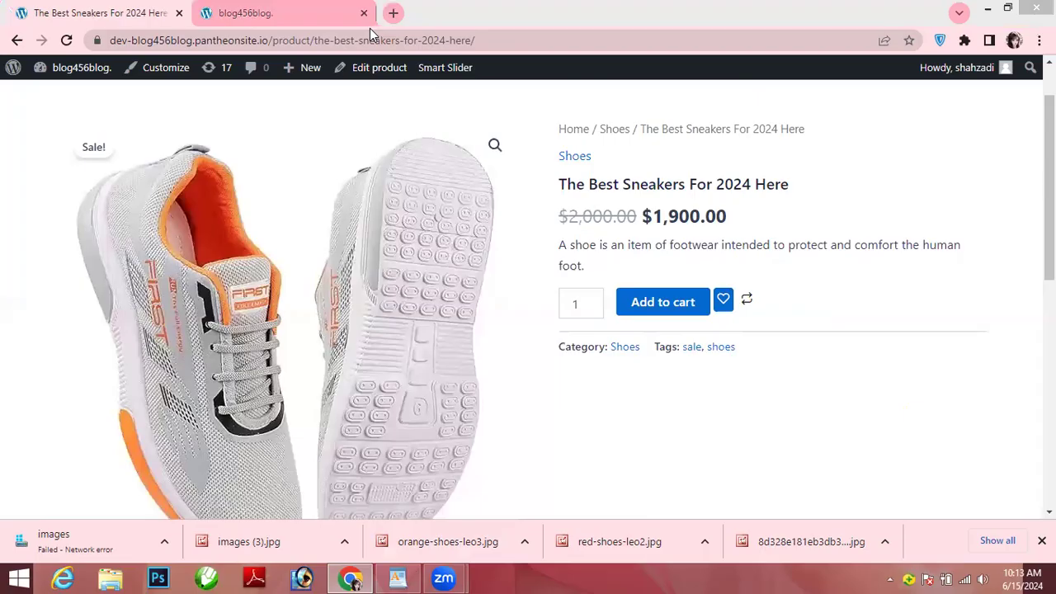
# Step: Examine the Reviews section of the product page with its rating stars and review form
pyautogui.moveTo(1050, 272); pyautogui.dragTo(1049, 500)
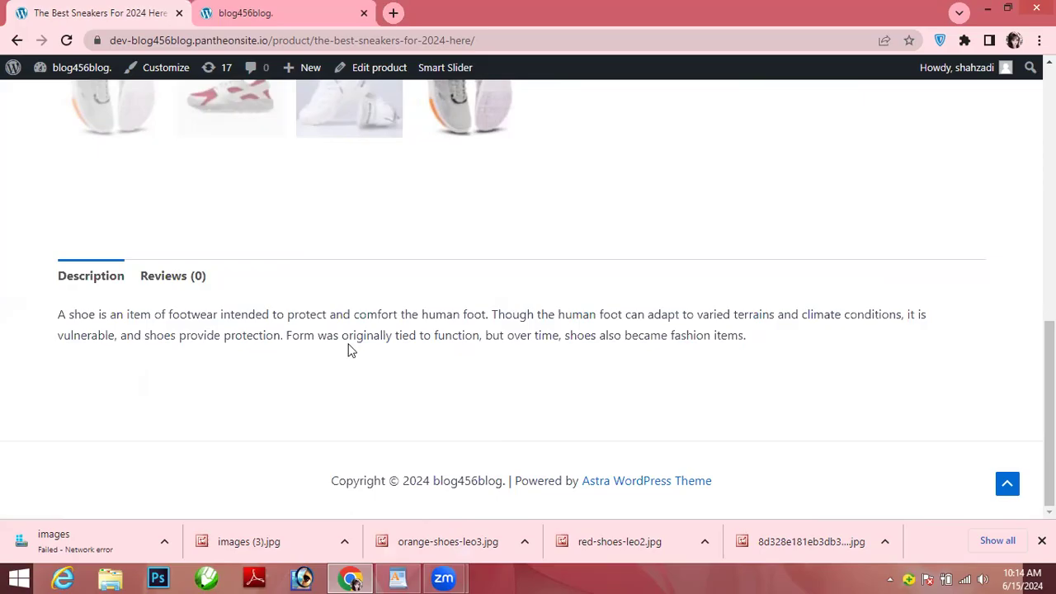
pyautogui.click(165, 278)
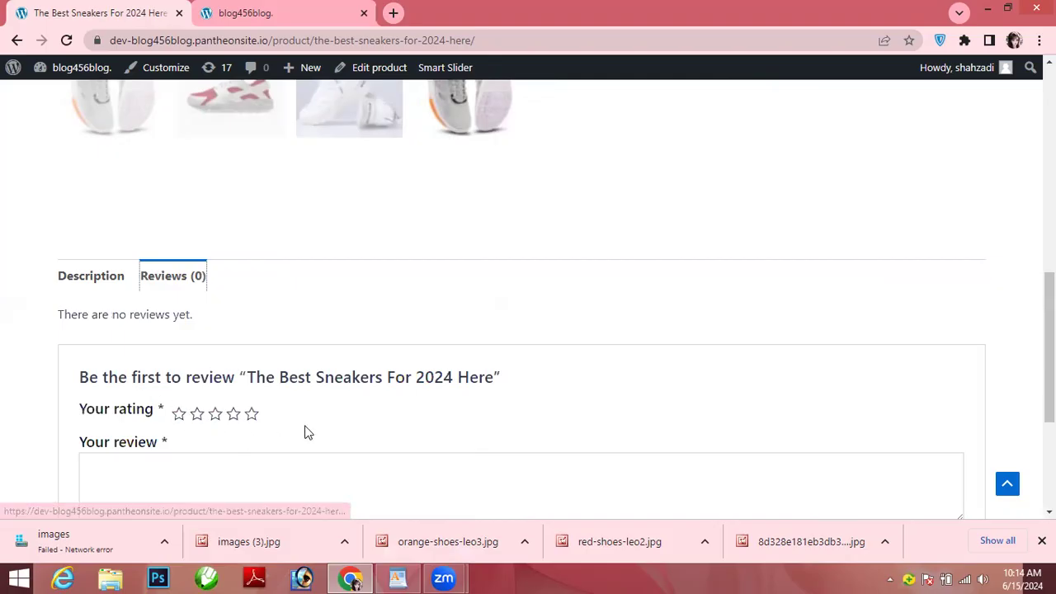
pyautogui.click(216, 414)
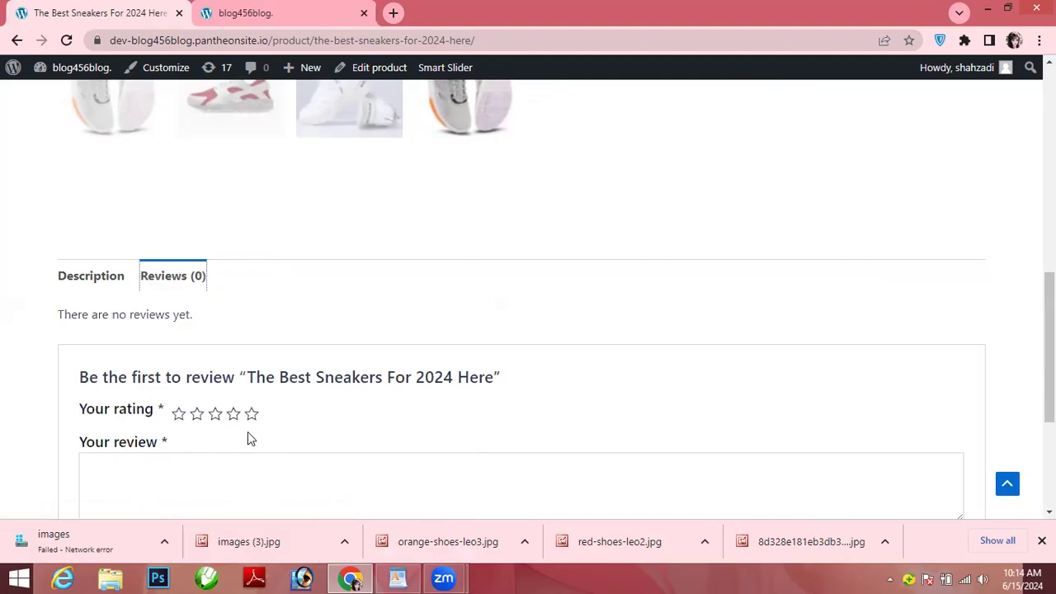
pyautogui.moveTo(1049, 388); pyautogui.dragTo(1049, 182)
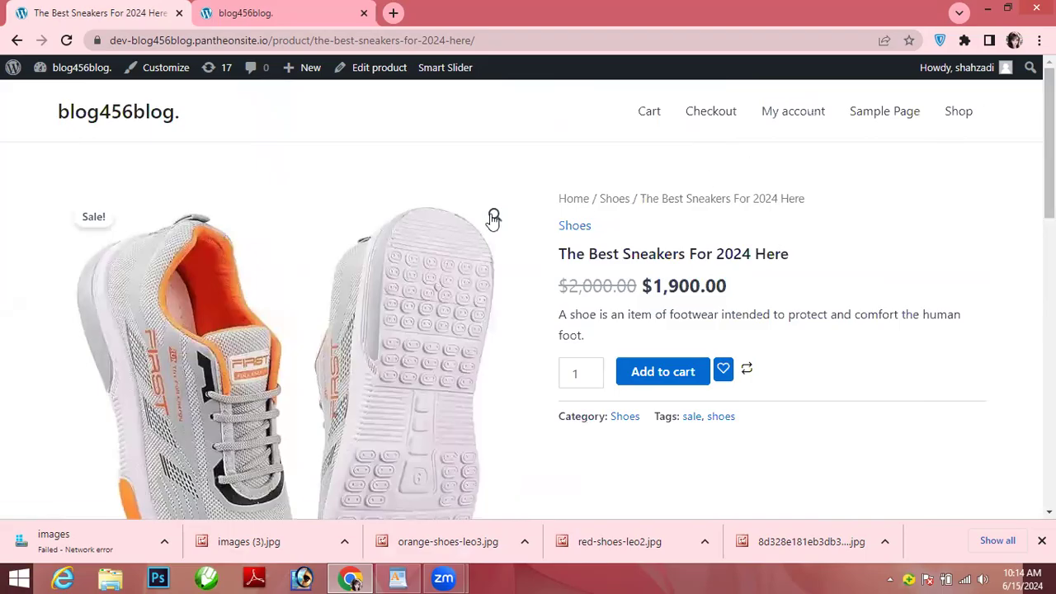
# Step: Return to the product editor and start adding another new product
pyautogui.click(16, 43)
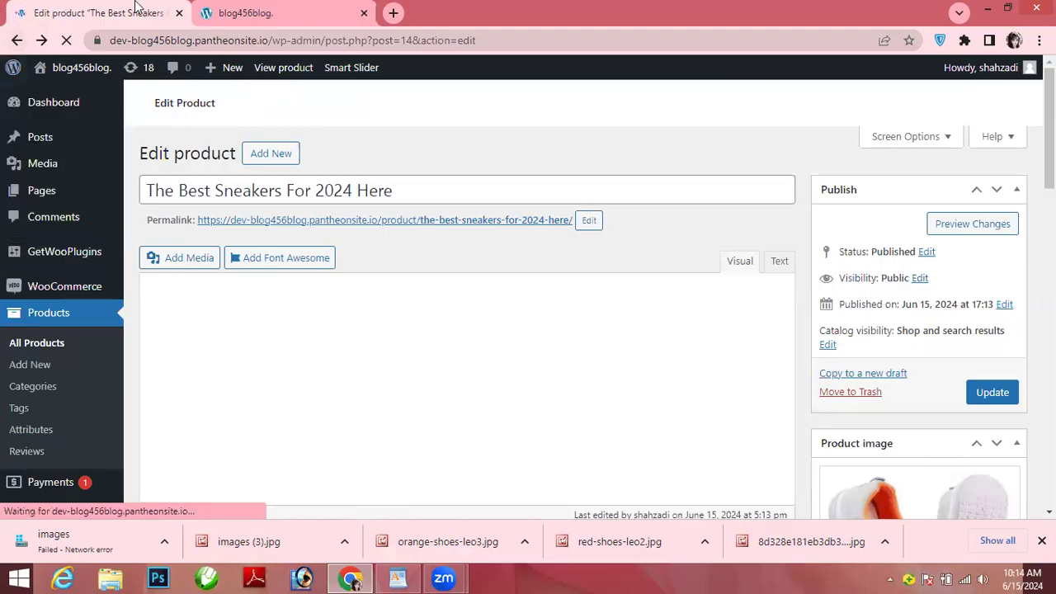
pyautogui.click(259, 163)
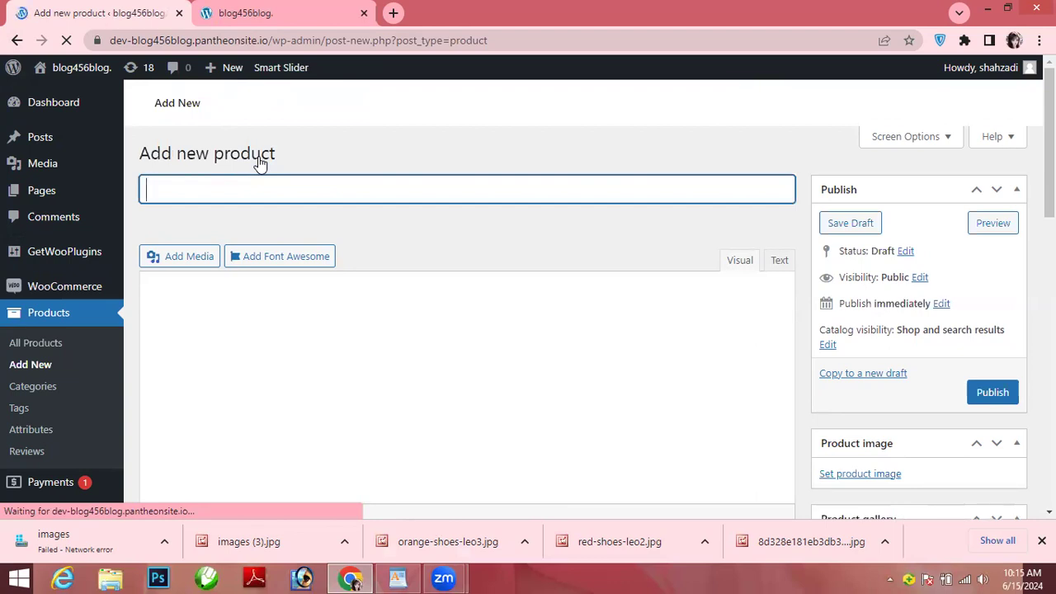
pyautogui.click(268, 16)
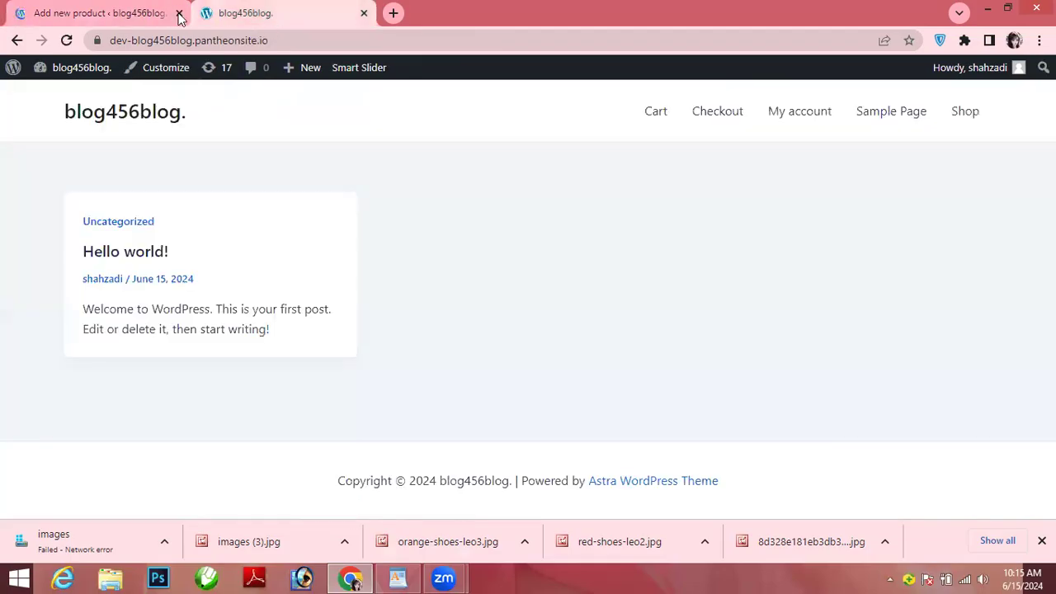
pyautogui.click(125, 15)
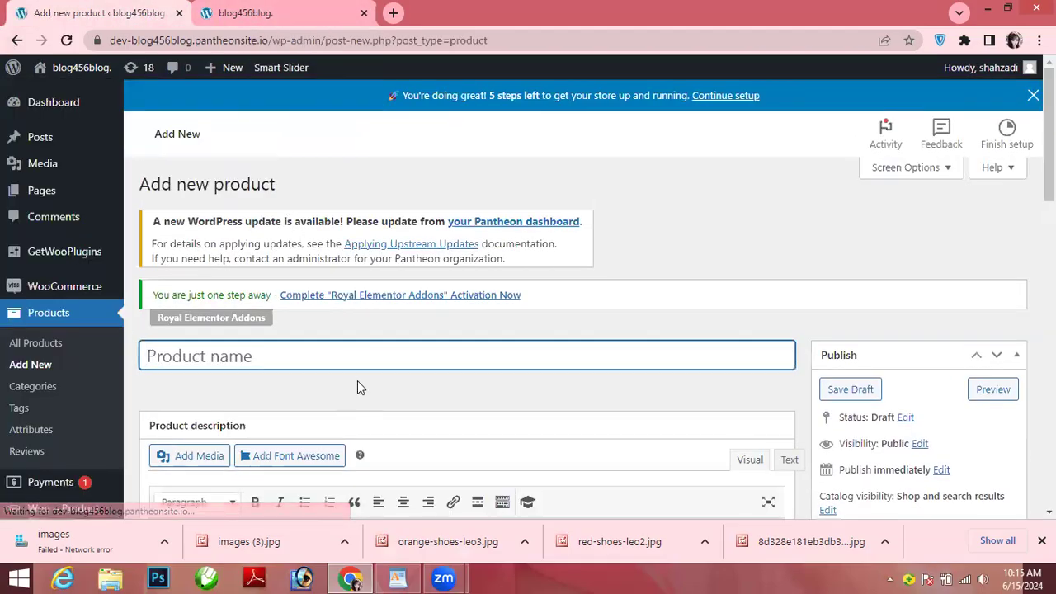
pyautogui.moveTo(1049, 132)
pyautogui.mouseDown()
pyautogui.moveTo(1049, 165)
pyautogui.moveTo(1049, 144)
pyautogui.mouseUp()
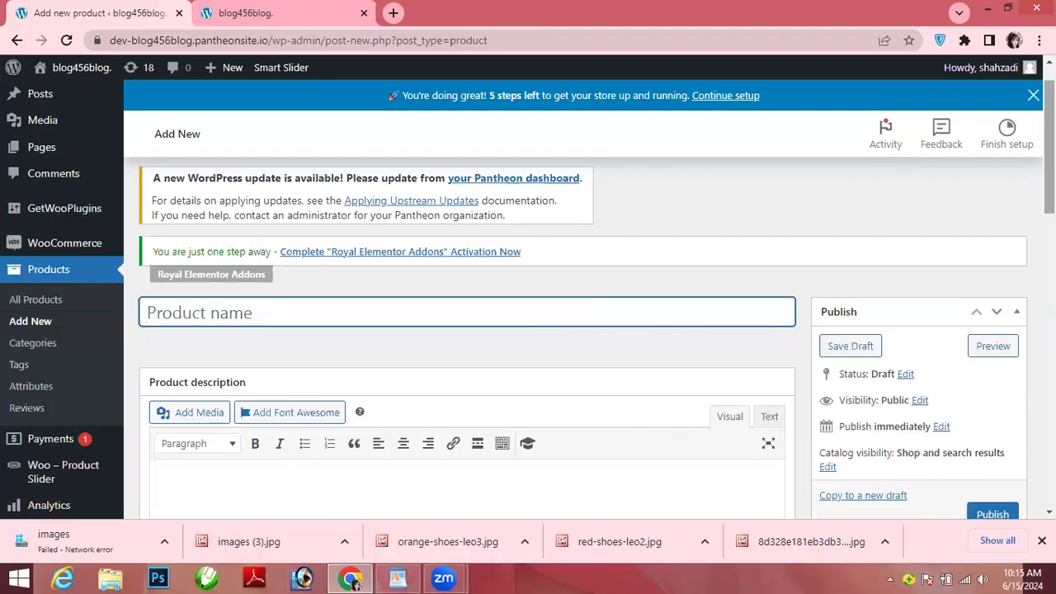
pyautogui.scroll(1, 528, 297)
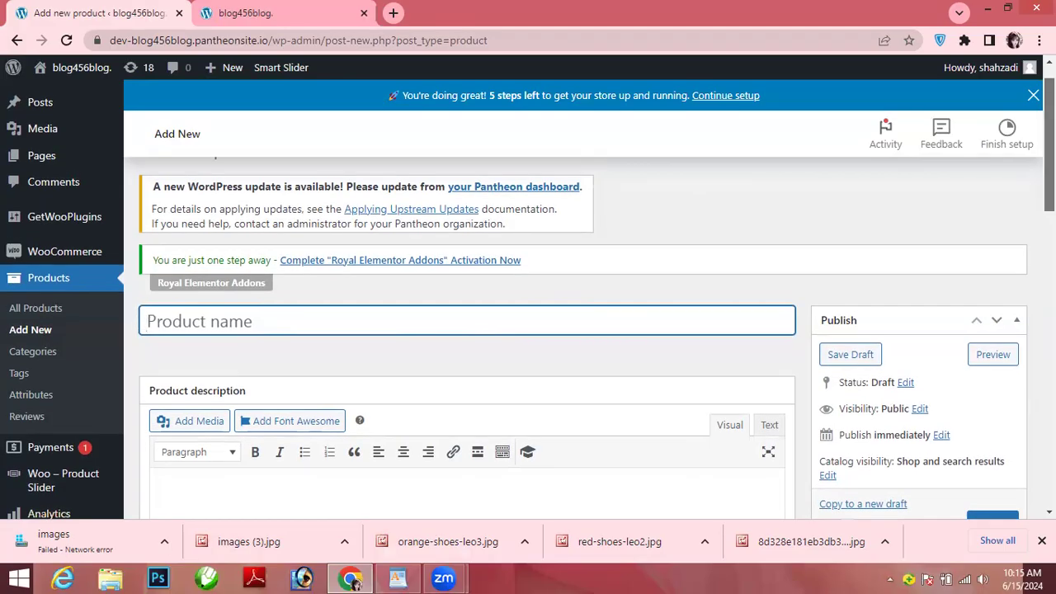
pyautogui.scroll(1, 528, 297)
pyautogui.scroll(-2, 528, 297)
pyautogui.scroll(1, 528, 297)
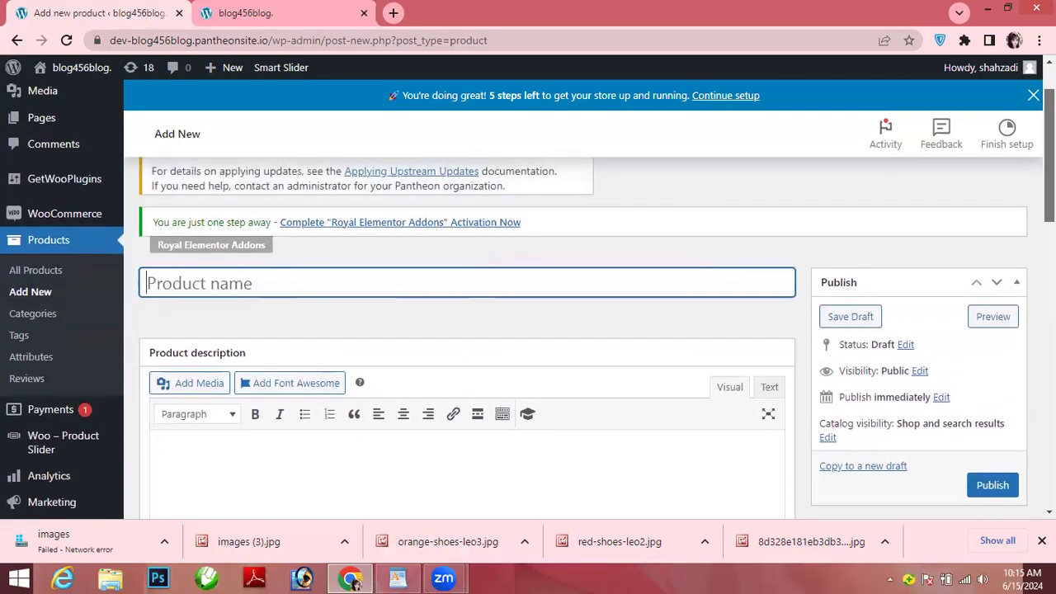
pyautogui.scroll(1, 789, 279)
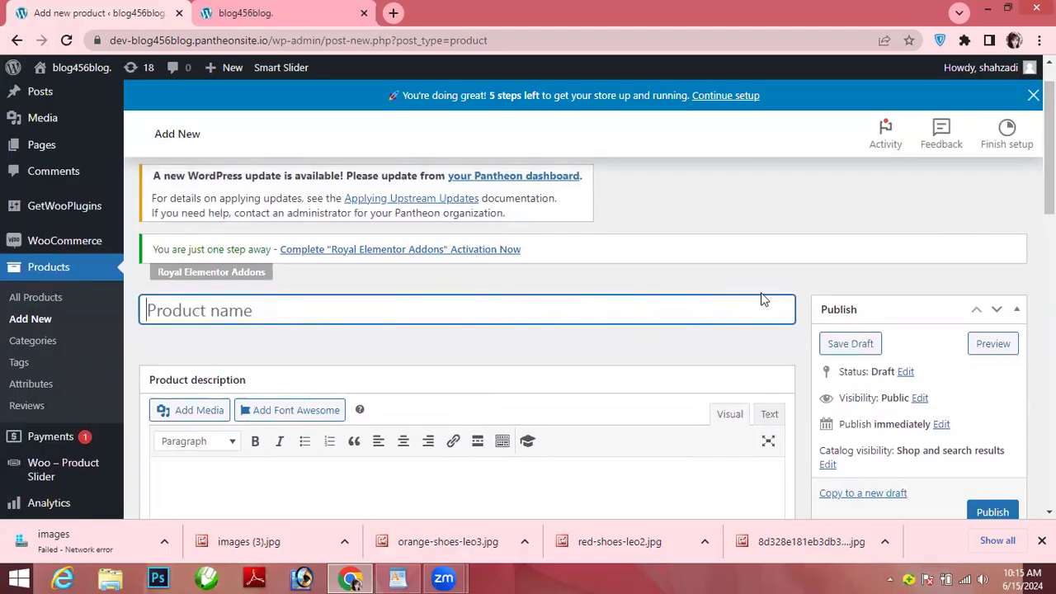
pyautogui.scroll(-3, 1048, 148)
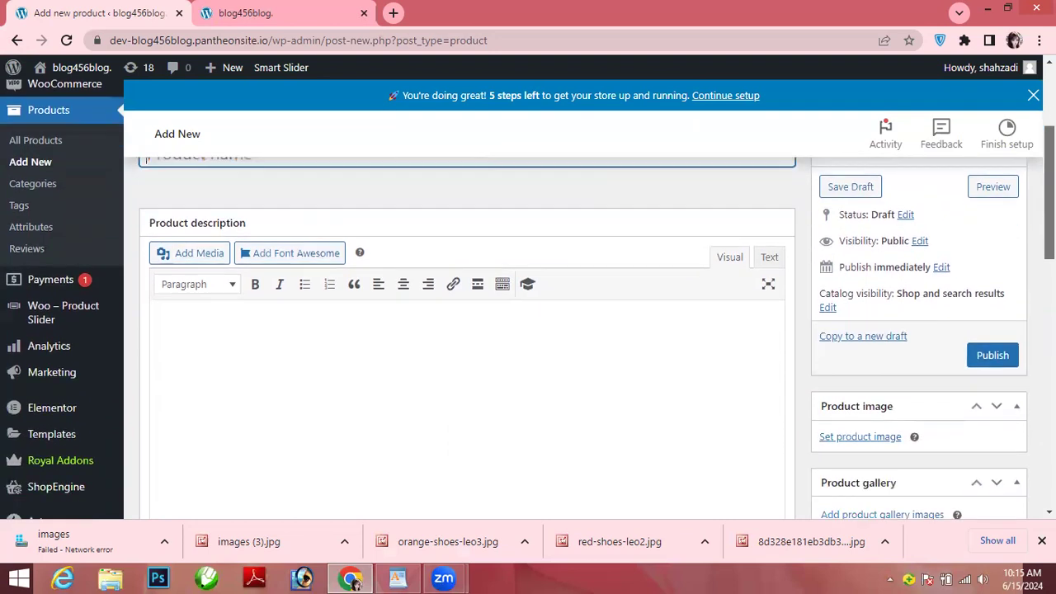
pyautogui.scroll(1, 462, 330)
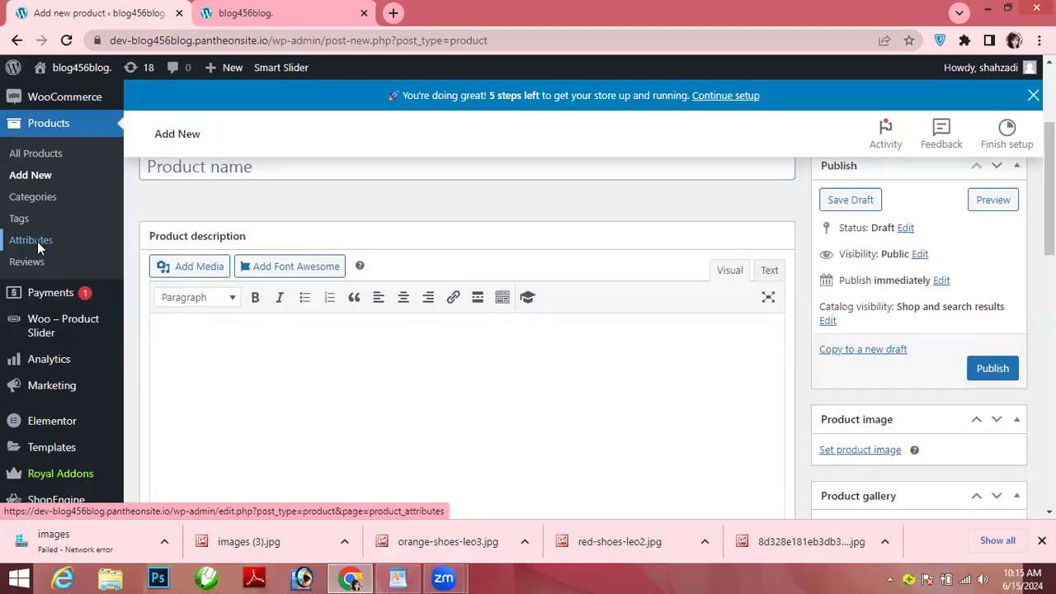
# Step: Open the product Attributes page in a separate browser tab and go to its form for adding a new attribute
pyautogui.rightClick(38, 244)
pyautogui.click(71, 257)
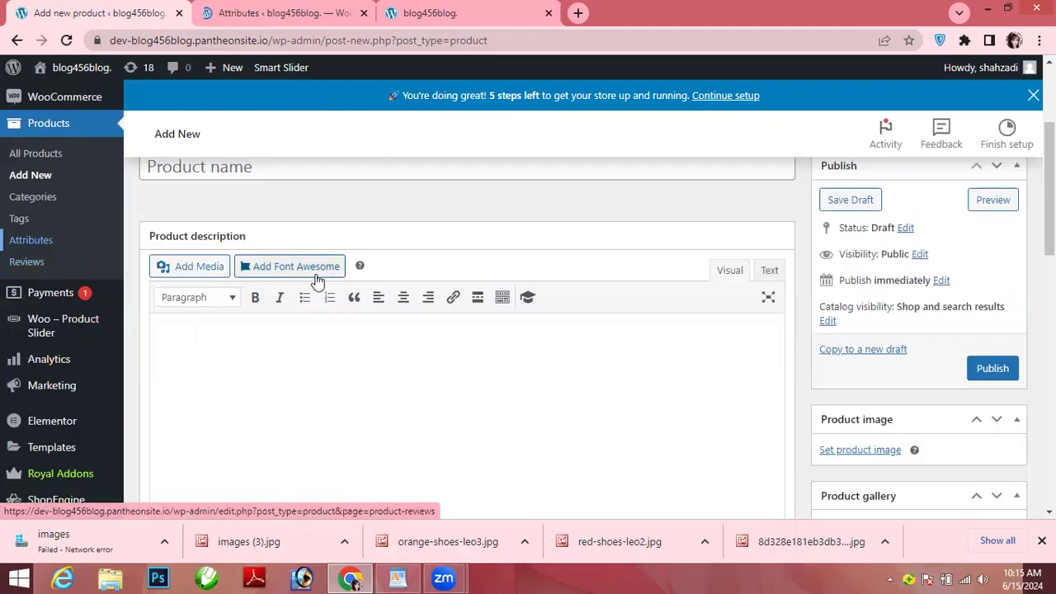
pyautogui.scroll(3, 1050, 189)
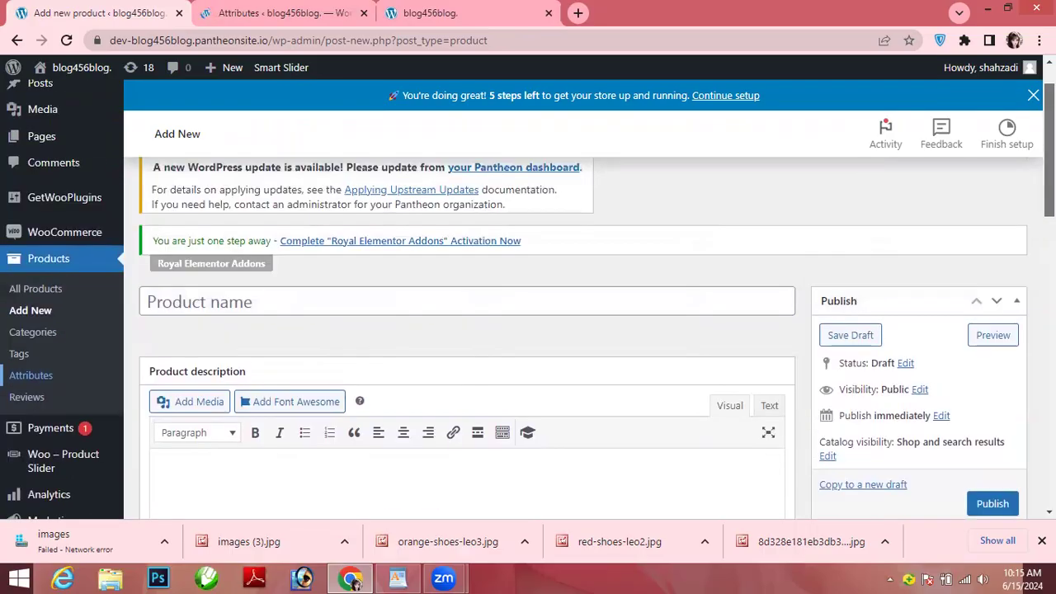
pyautogui.click(316, 9)
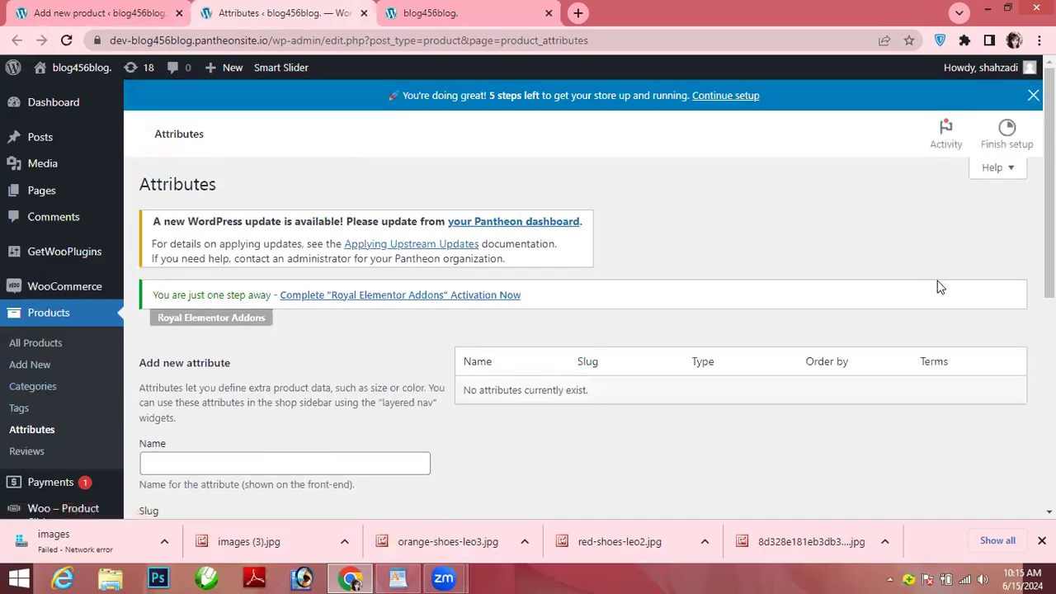
pyautogui.scroll(-2, 578, 330)
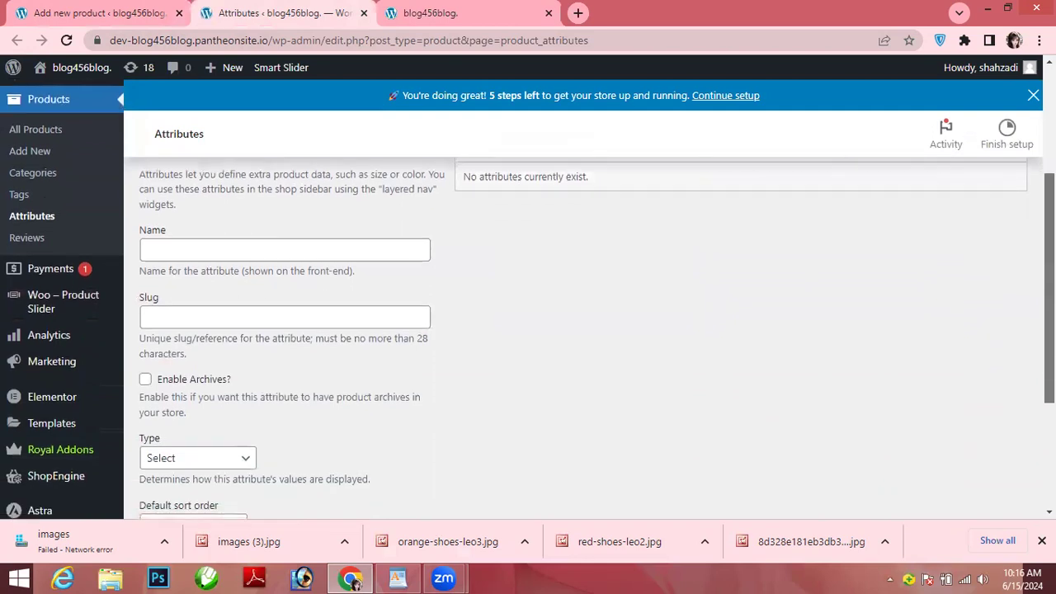
# Step: Name the new product attribute Colour and set its type to Color
pyautogui.scroll(1, 577, 330)
pyautogui.scroll(-1, 577, 330)
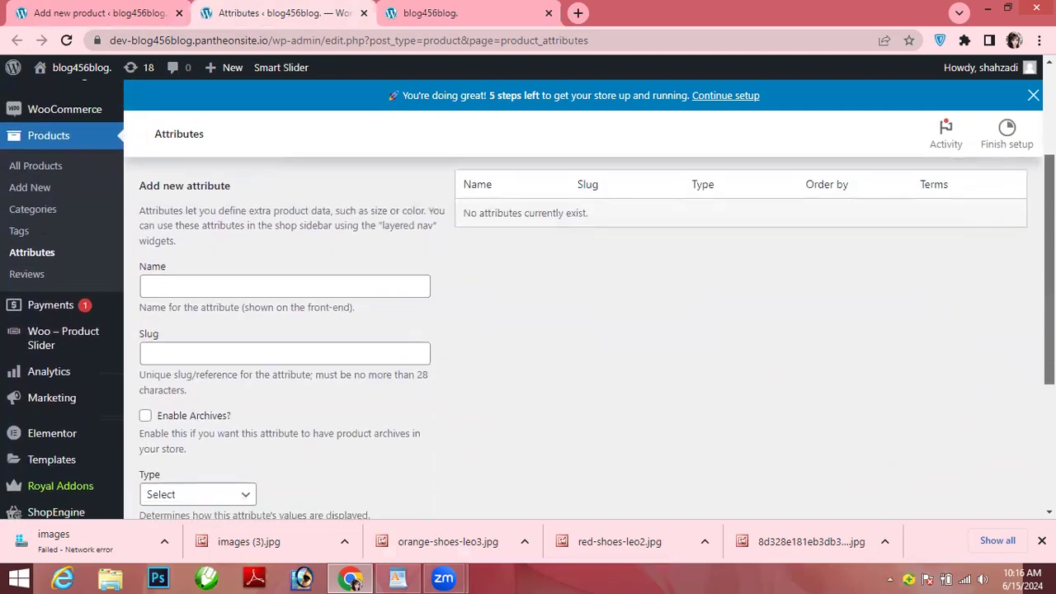
pyautogui.scroll(-1, 705, 299)
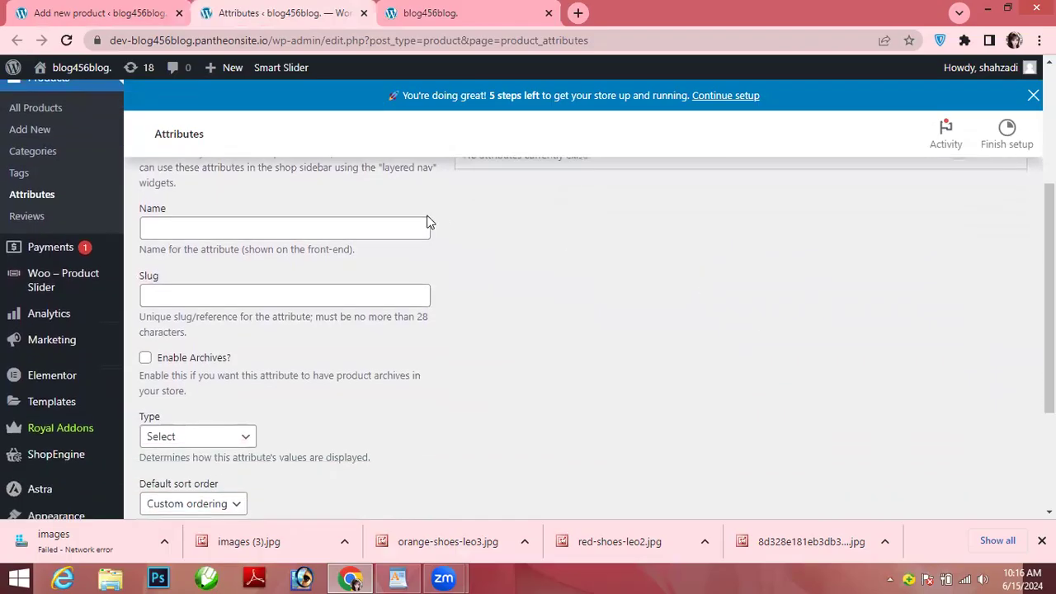
pyautogui.click(383, 229)
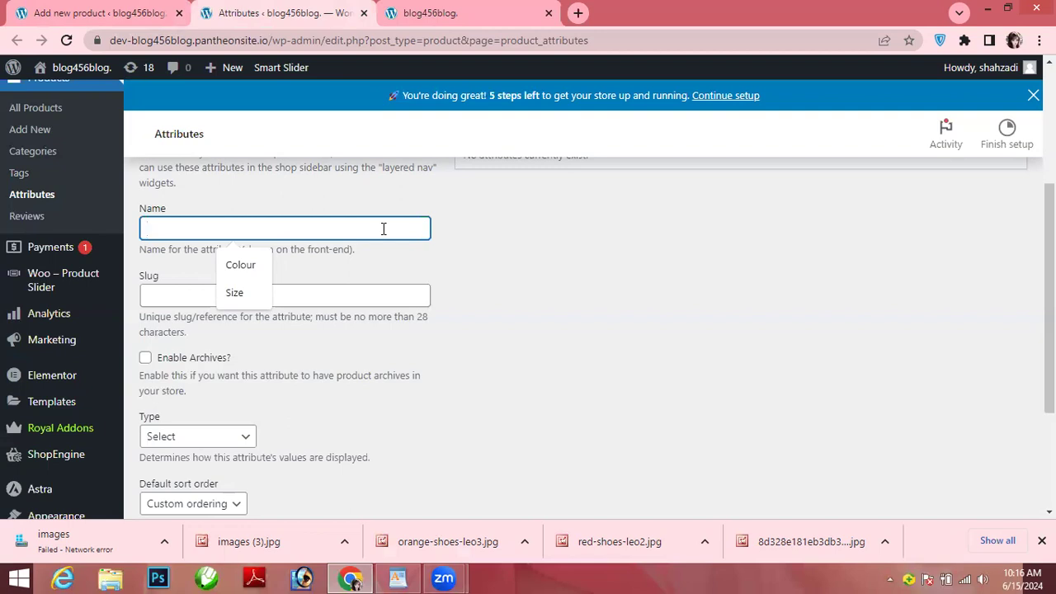
pyautogui.click(255, 264)
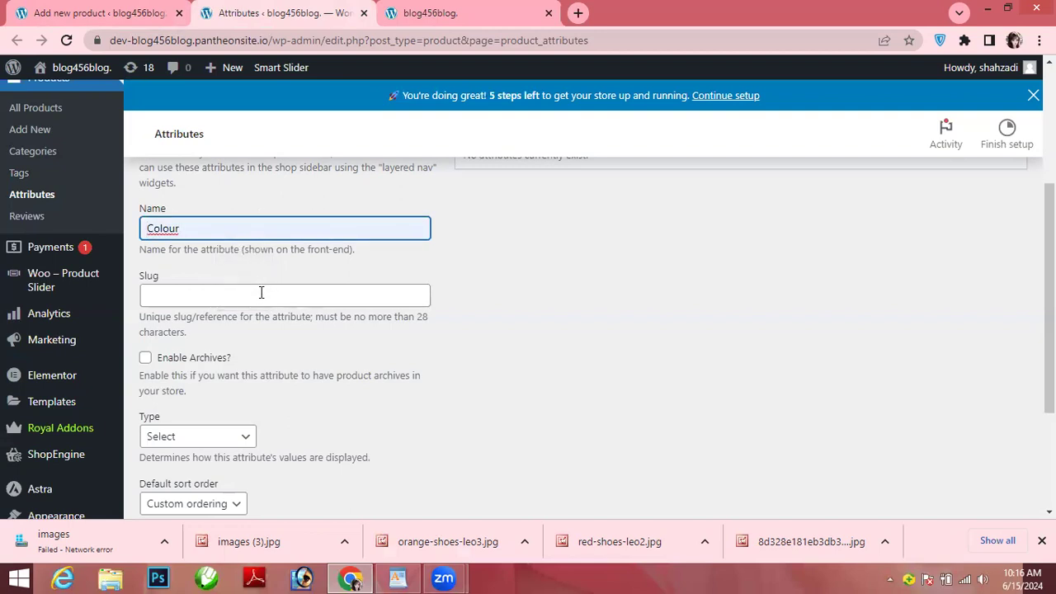
pyautogui.scroll(-2, 1049, 297)
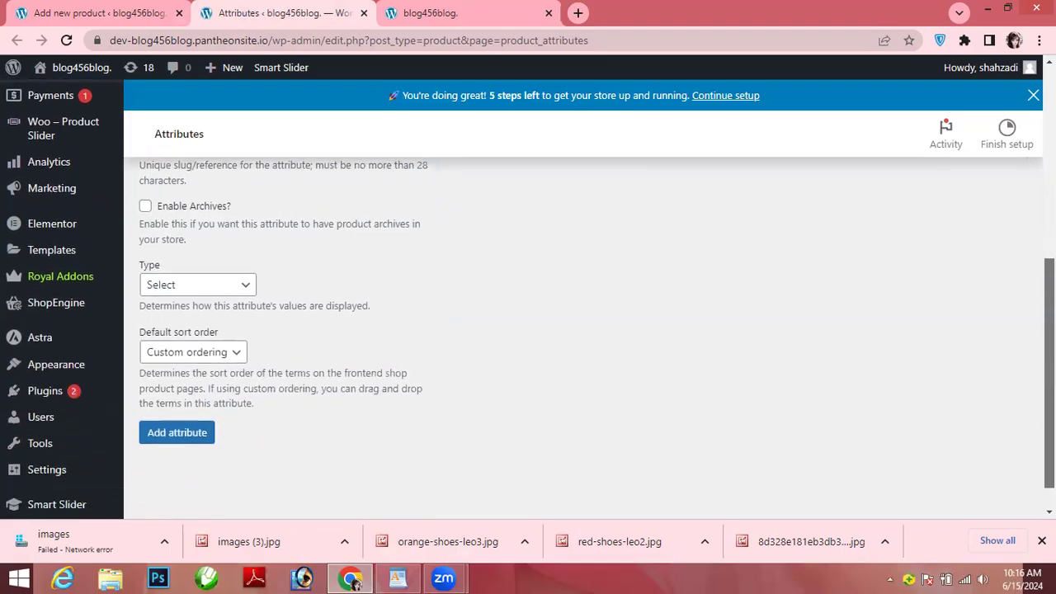
pyautogui.click(239, 293)
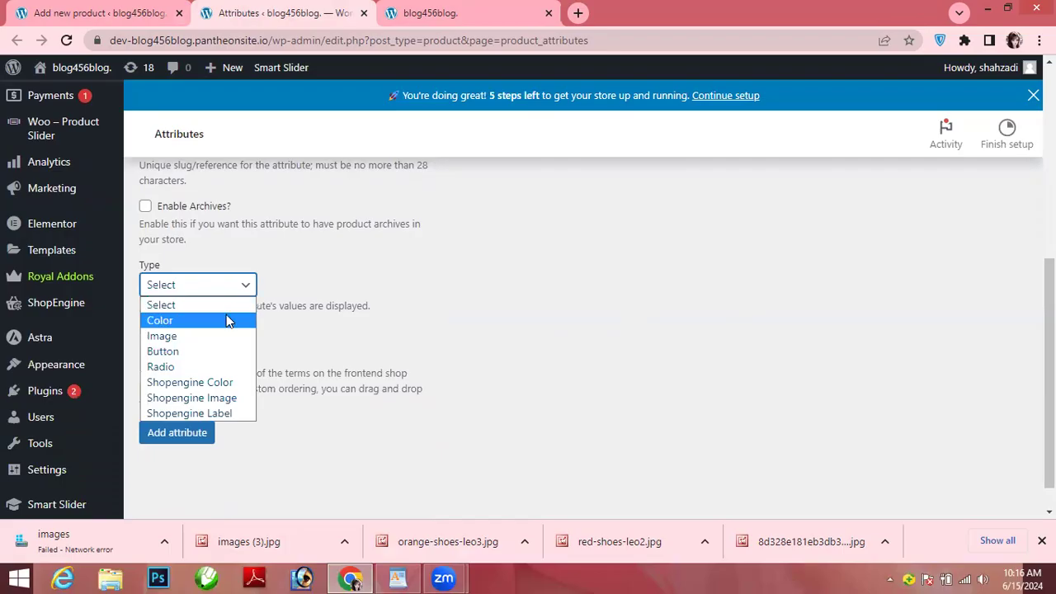
pyautogui.click(227, 320)
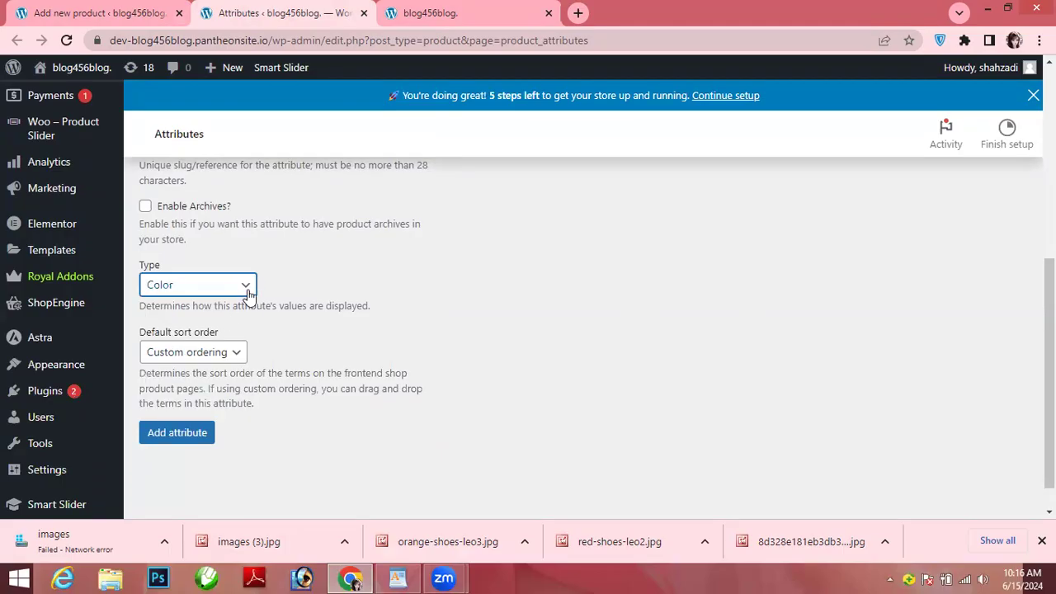
# Step: Choose custom ordering as the Colour attribute's default sort order and add the attribute
pyautogui.click(248, 293)
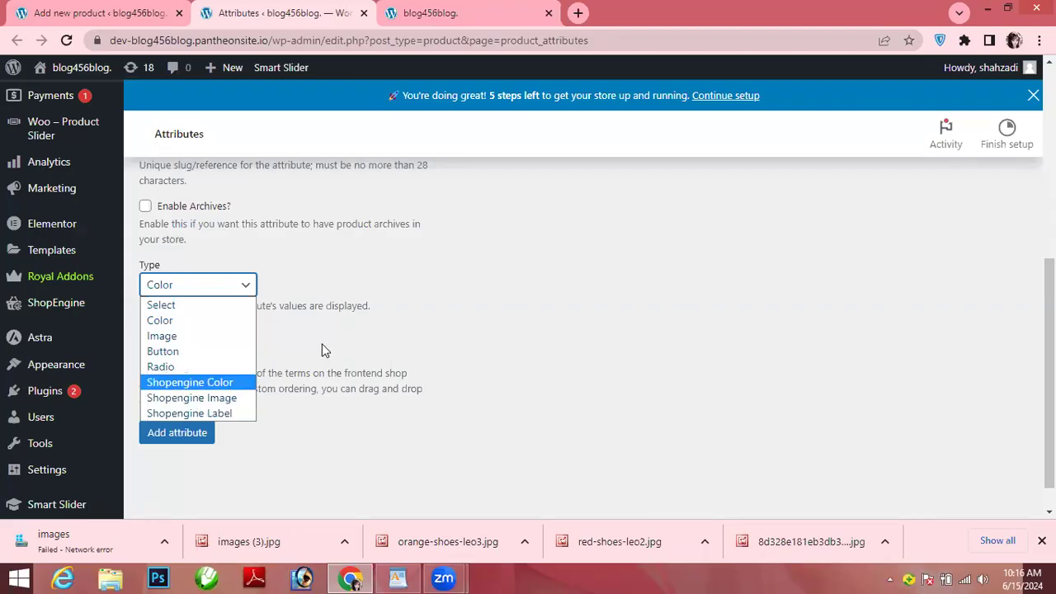
pyautogui.click(440, 318)
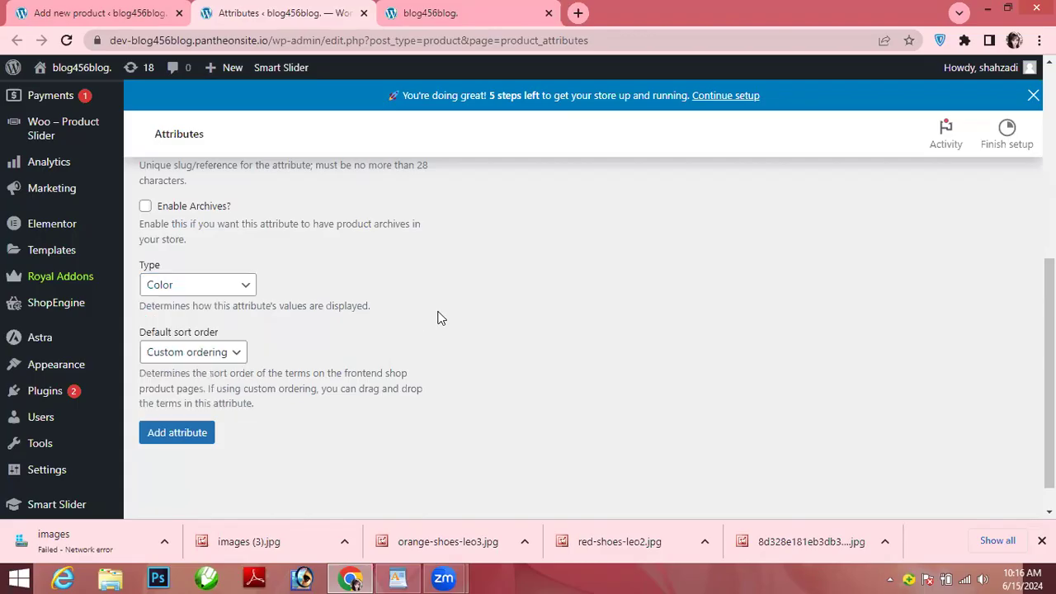
pyautogui.click(235, 355)
pyautogui.click(230, 373)
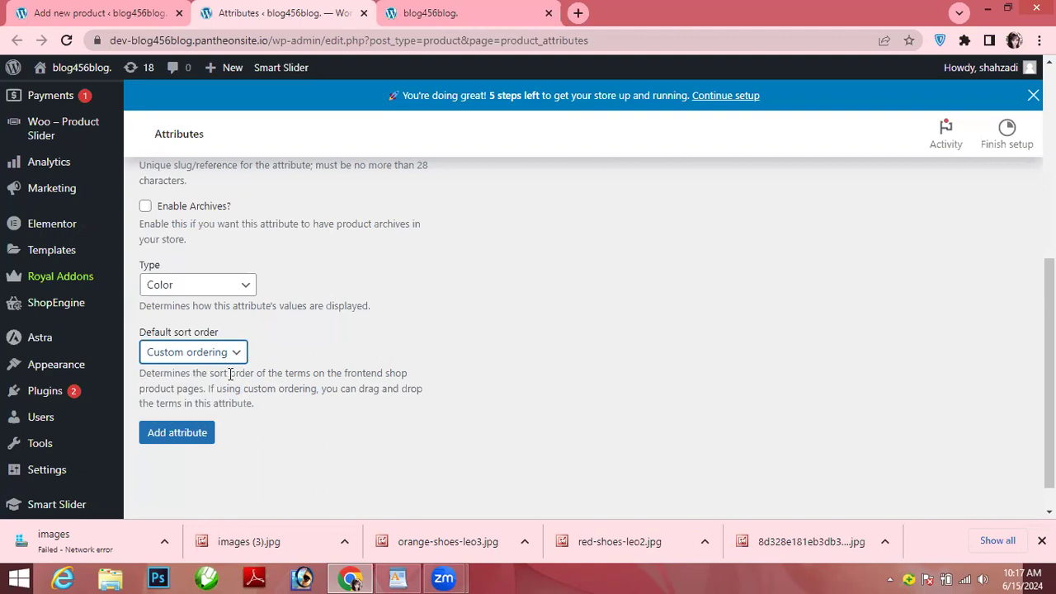
pyautogui.click(202, 438)
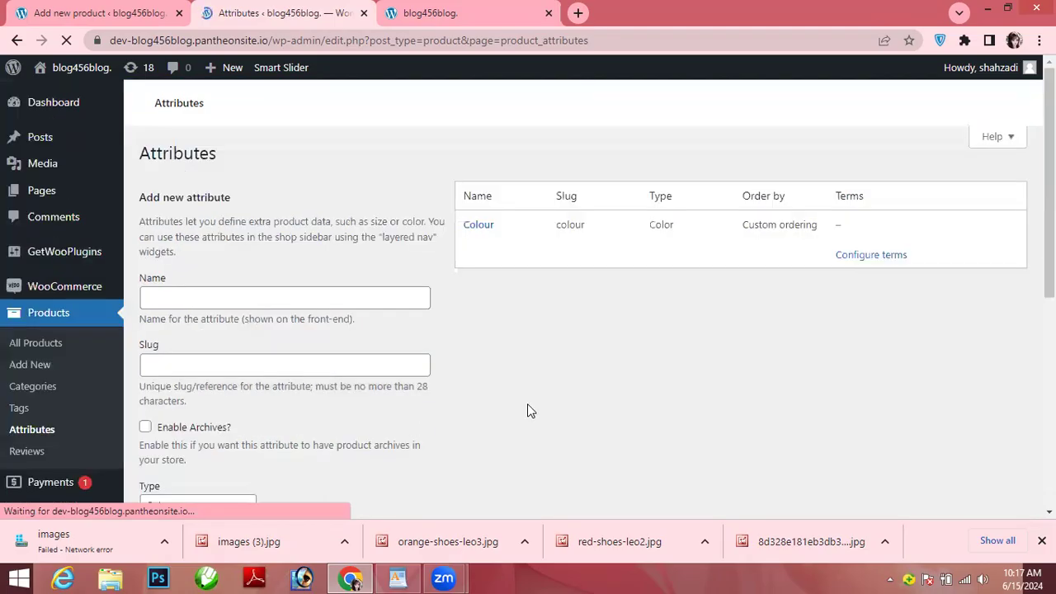
# Step: Add a second attribute named Size with the type Shopengine Label and custom ordering
pyautogui.click(388, 294)
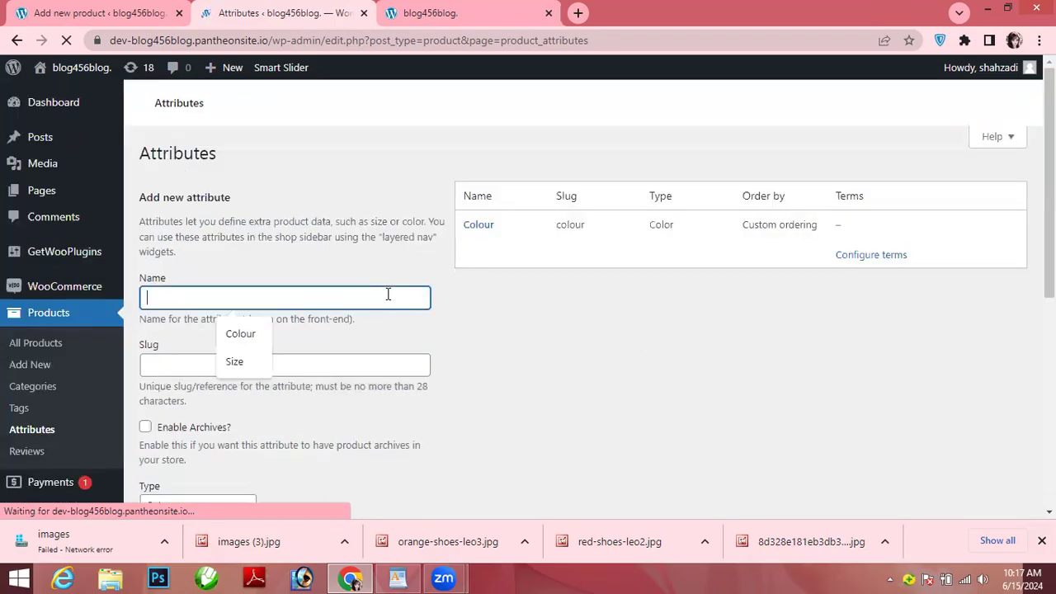
pyautogui.click(236, 361)
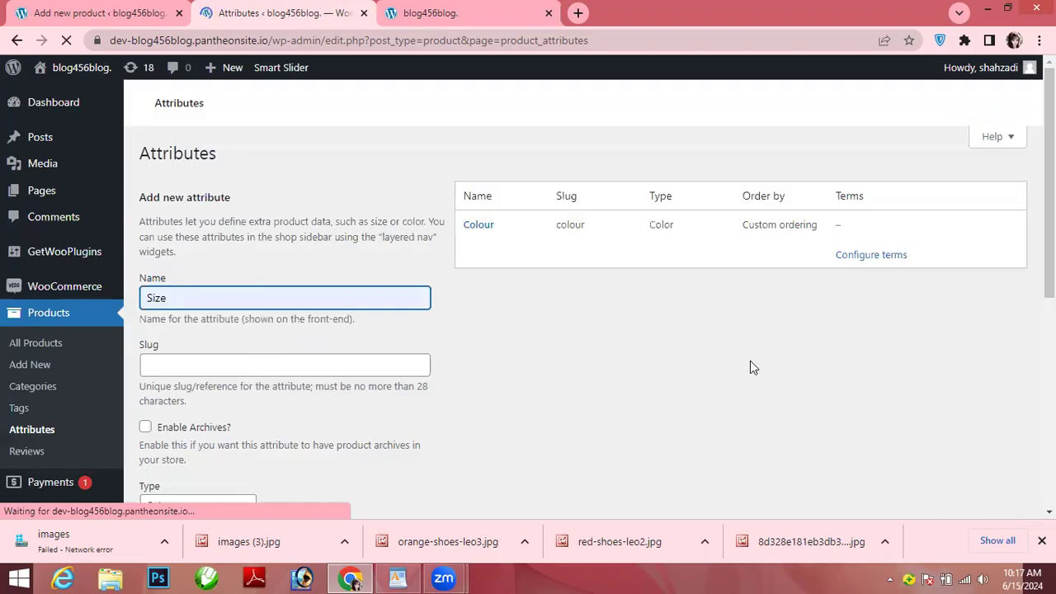
pyautogui.scroll(-1, 1050, 330)
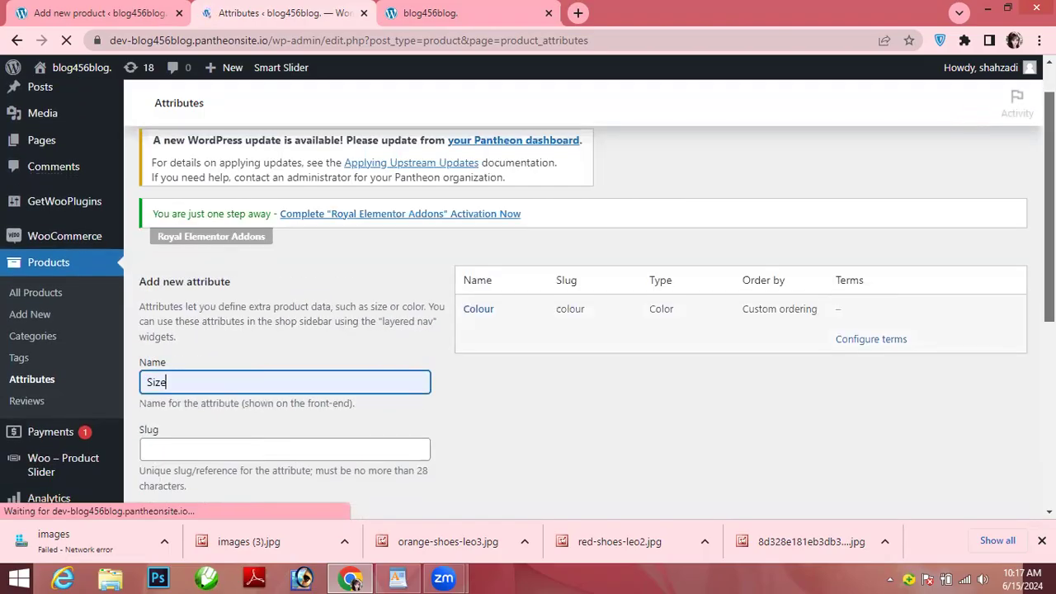
pyautogui.scroll(-3, 1049, 330)
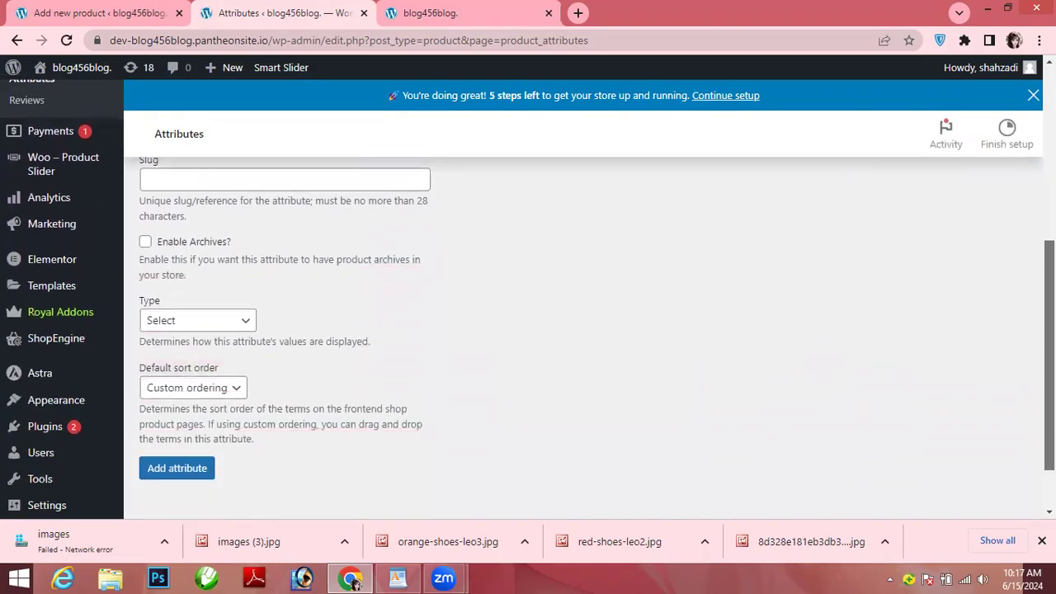
pyautogui.click(245, 323)
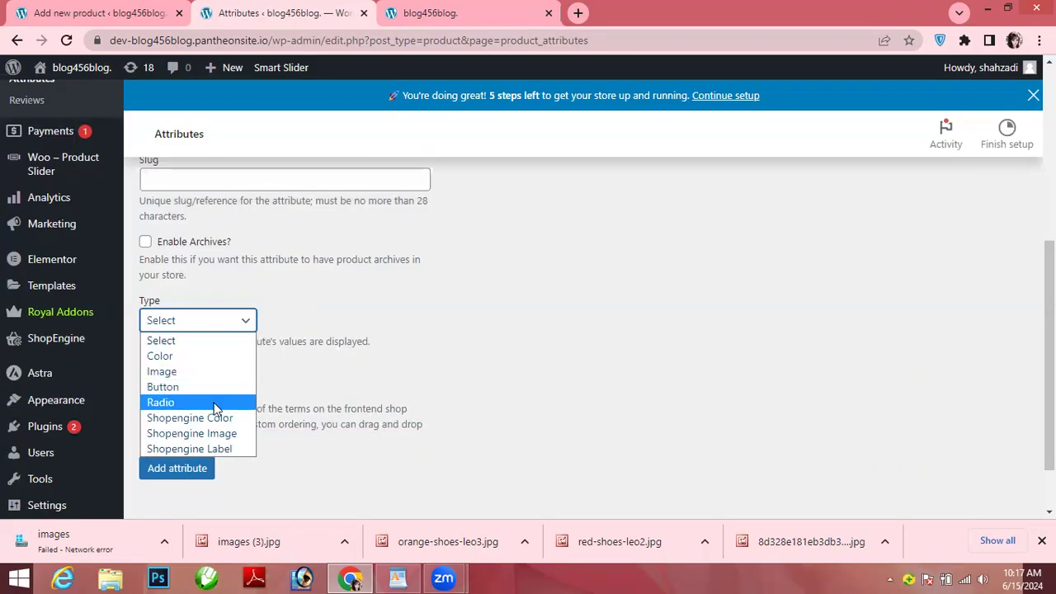
pyautogui.click(218, 449)
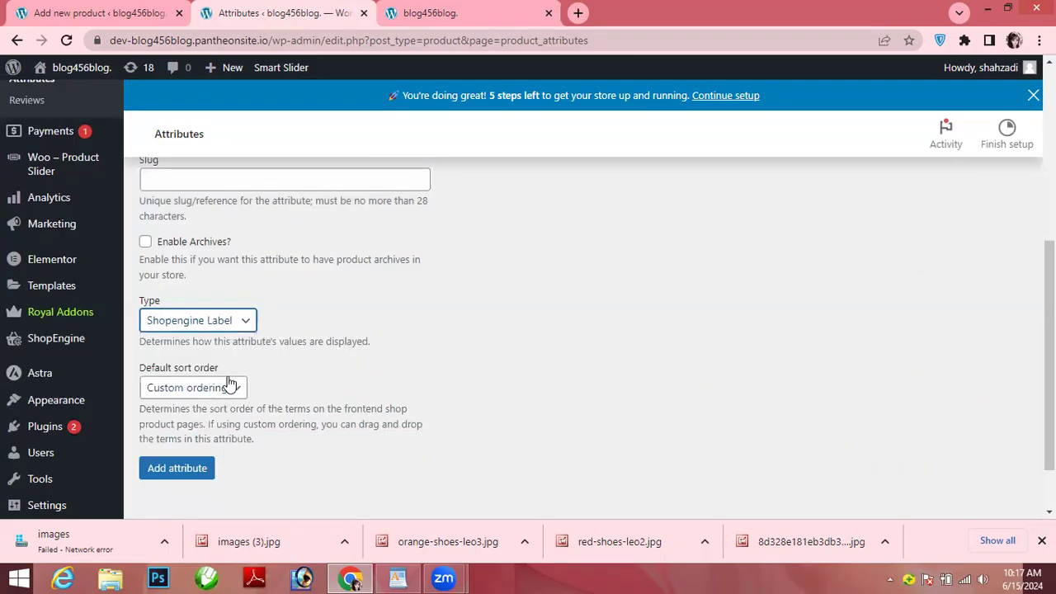
pyautogui.click(235, 386)
pyautogui.click(225, 409)
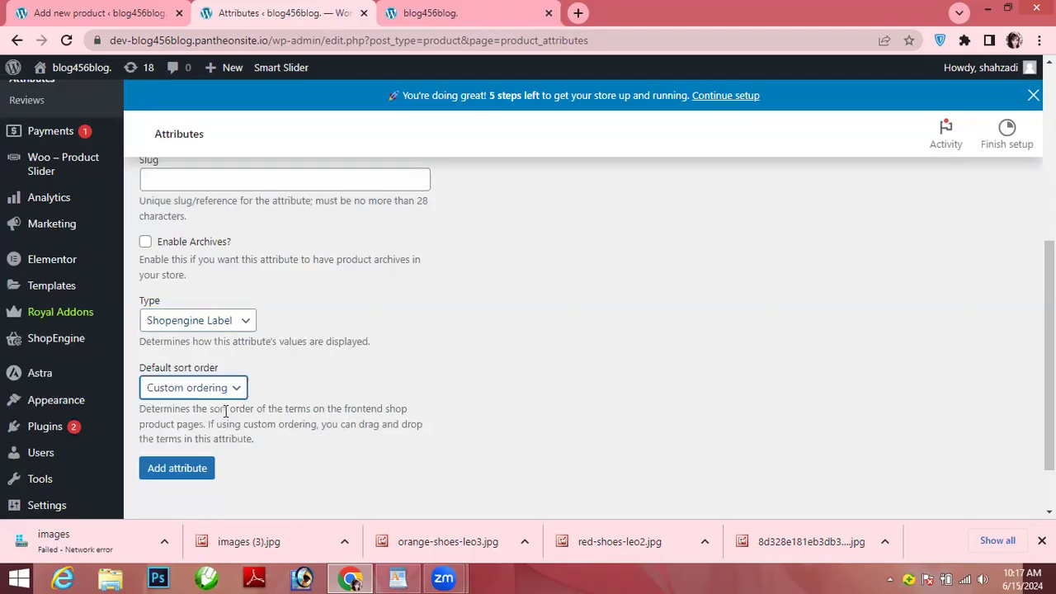
pyautogui.click(203, 470)
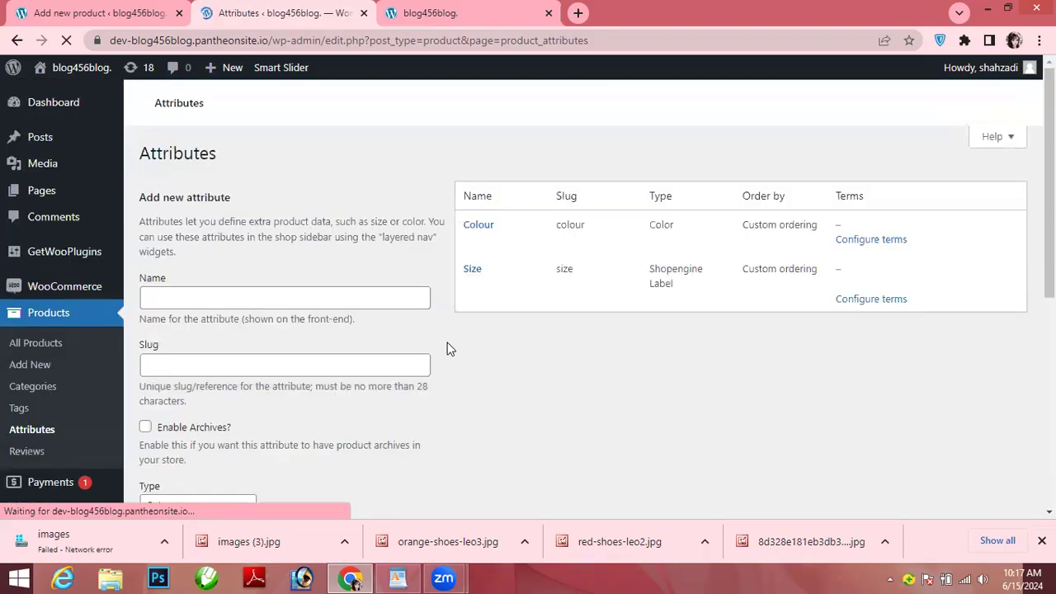
# Step: Open the term configuration of the Colour attribute and name a new term Red
pyautogui.moveTo(474, 311)
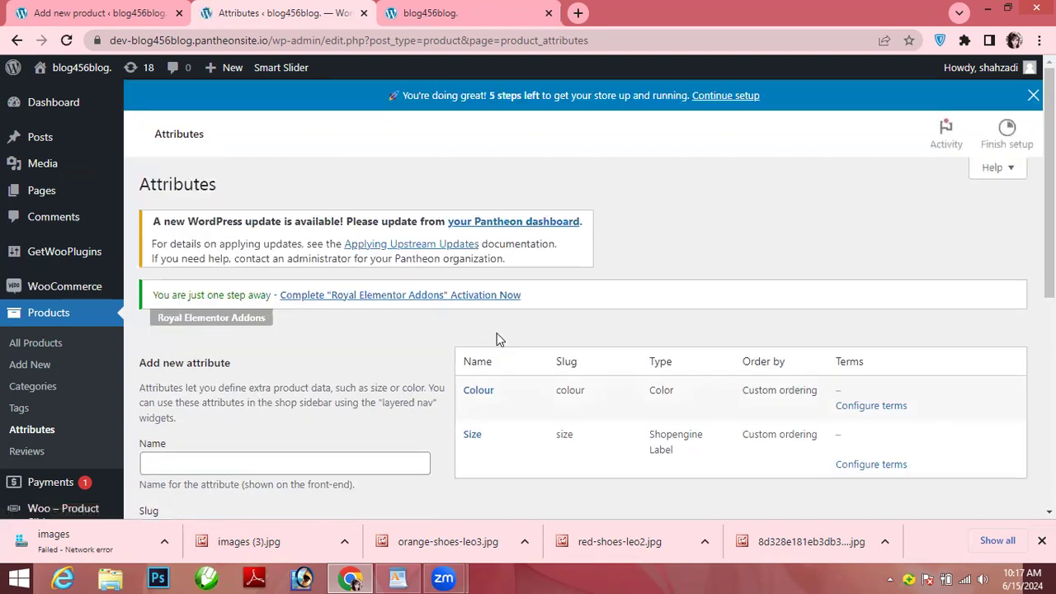
pyautogui.scroll(-1, 982, 272)
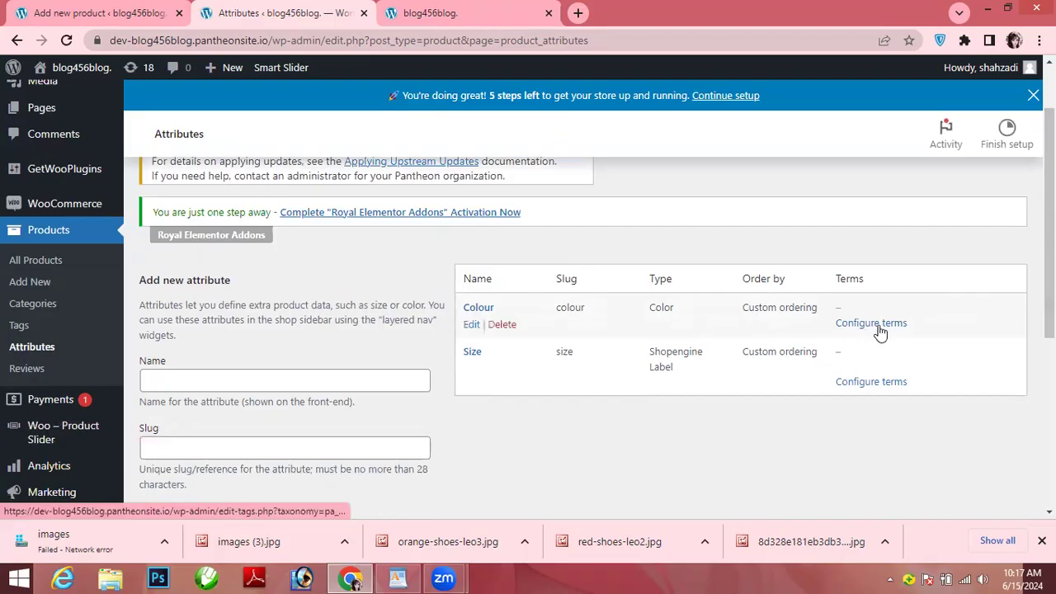
pyautogui.click(867, 324)
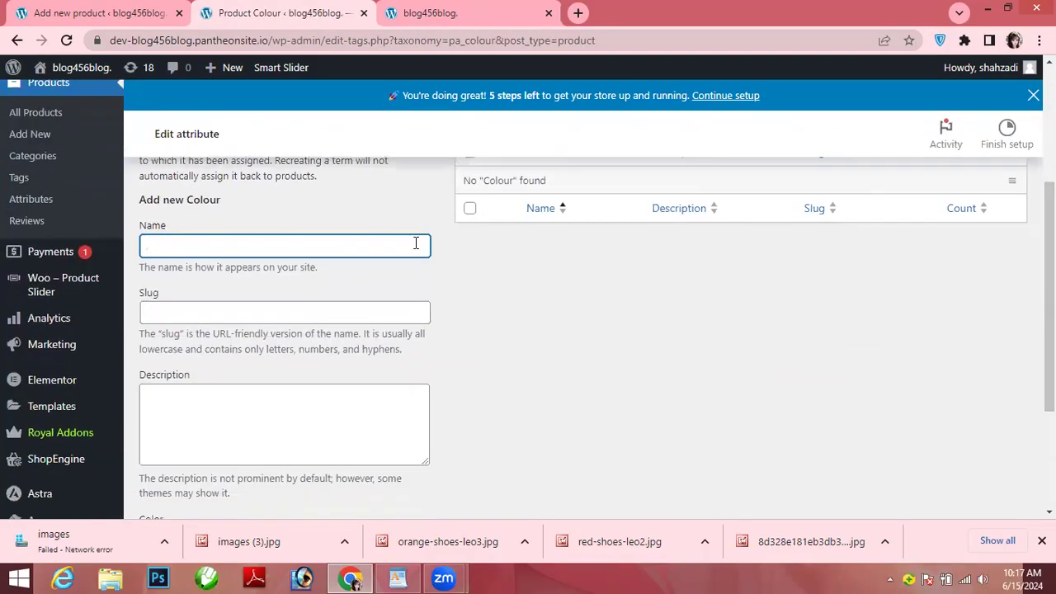
pyautogui.click(396, 244)
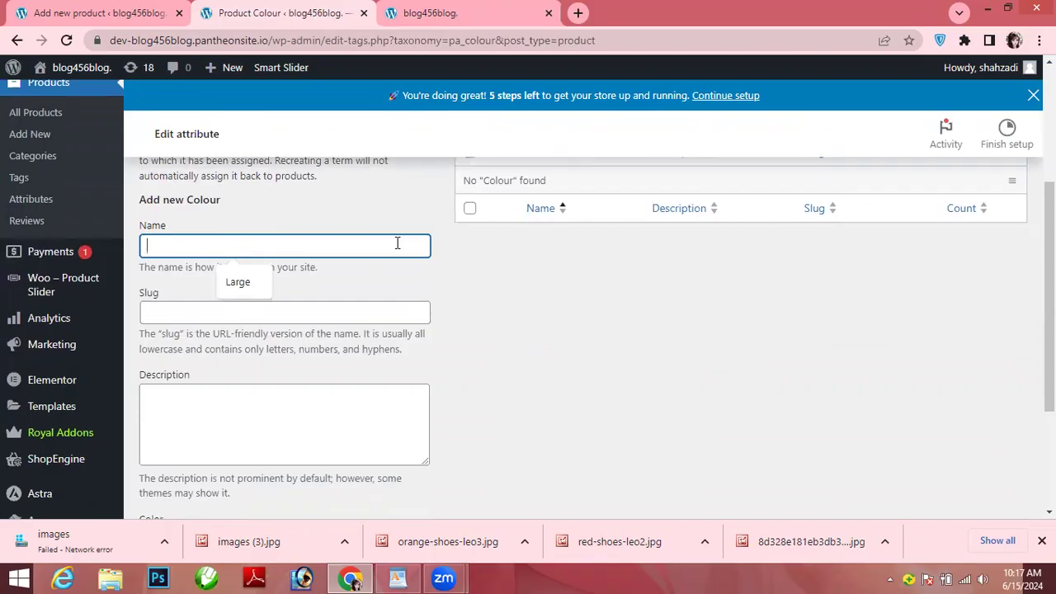
pyautogui.write('Red')
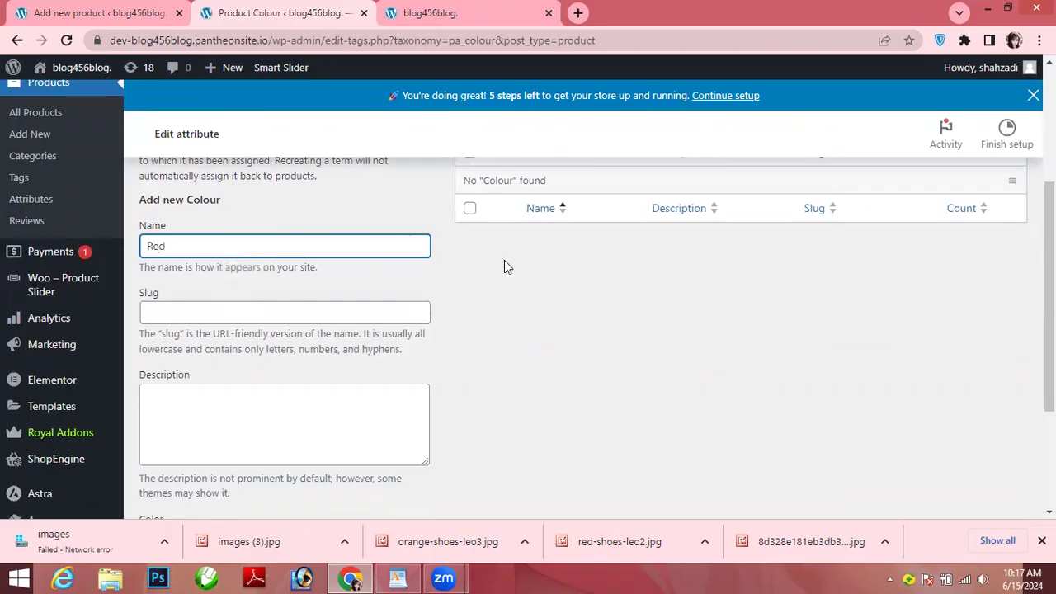
pyautogui.moveTo(1049, 297); pyautogui.dragTo(1050, 379)
pyautogui.write('ed')
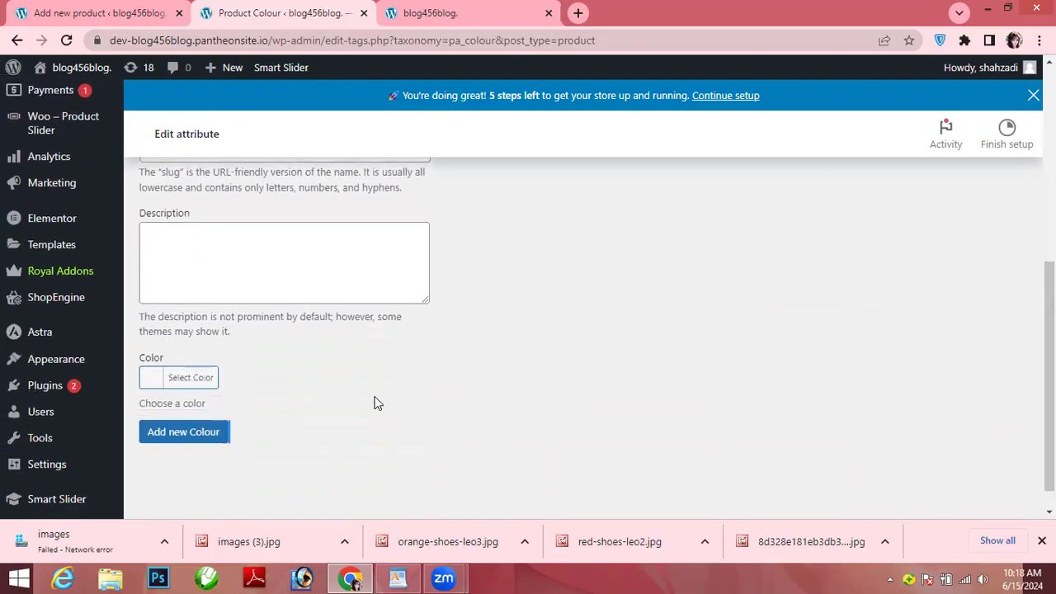
# Step: Set the Red term's swatch colour to #dd1616 and add the term to the Colour attribute
pyautogui.click(149, 380)
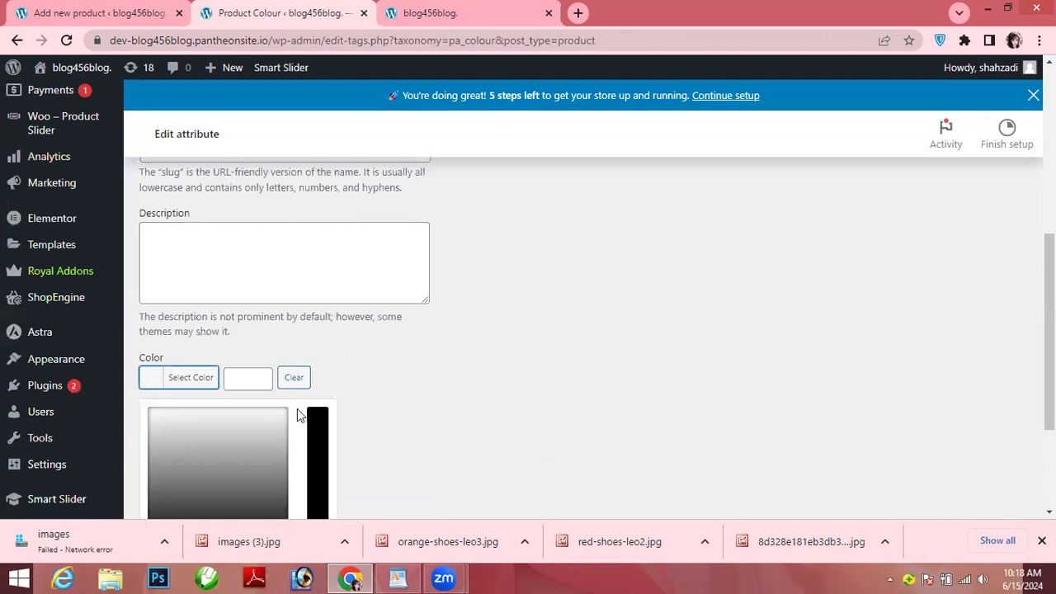
pyautogui.scroll(-1, 847, 420)
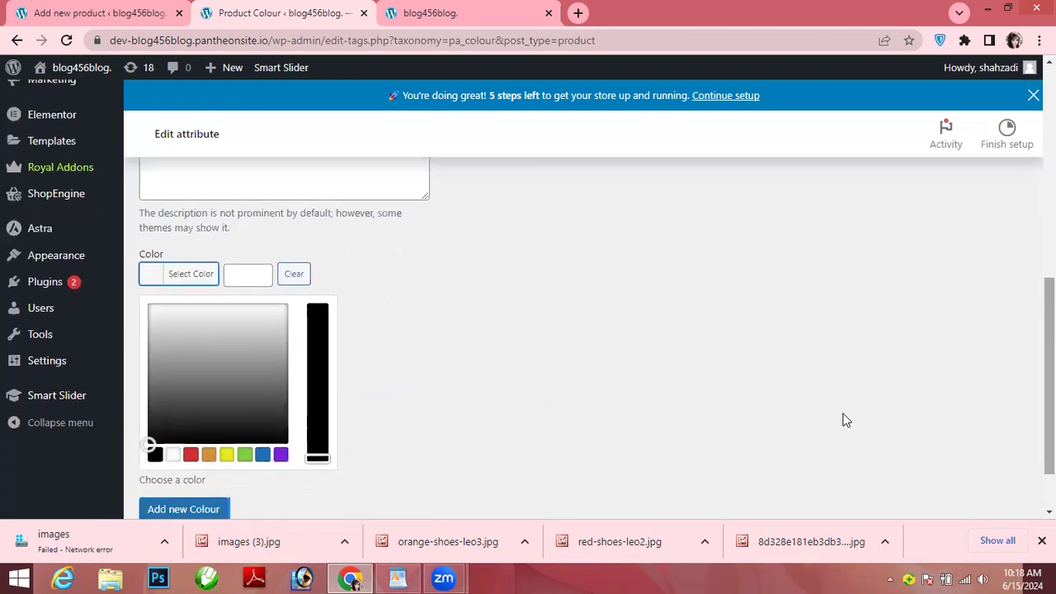
pyautogui.click(191, 456)
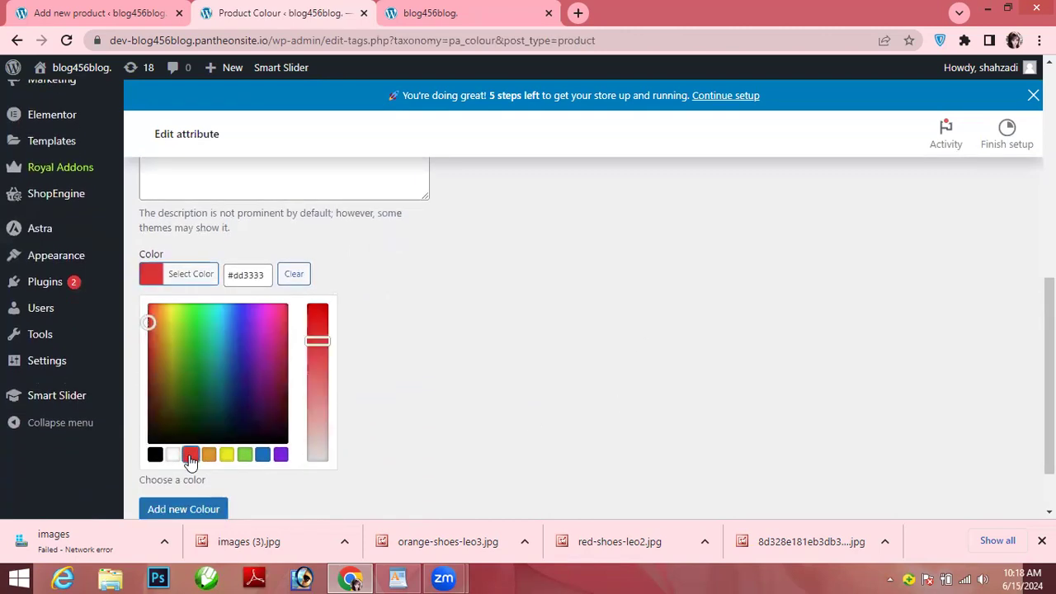
pyautogui.moveTo(321, 343); pyautogui.dragTo(320, 337)
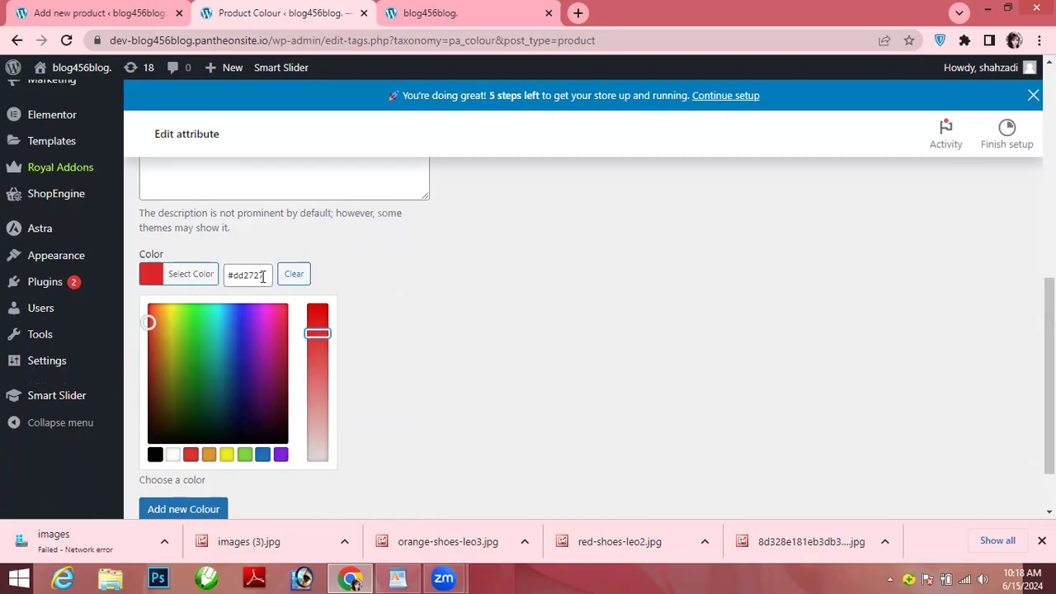
pyautogui.click(312, 324)
pyautogui.moveTo(313, 323); pyautogui.dragTo(315, 321)
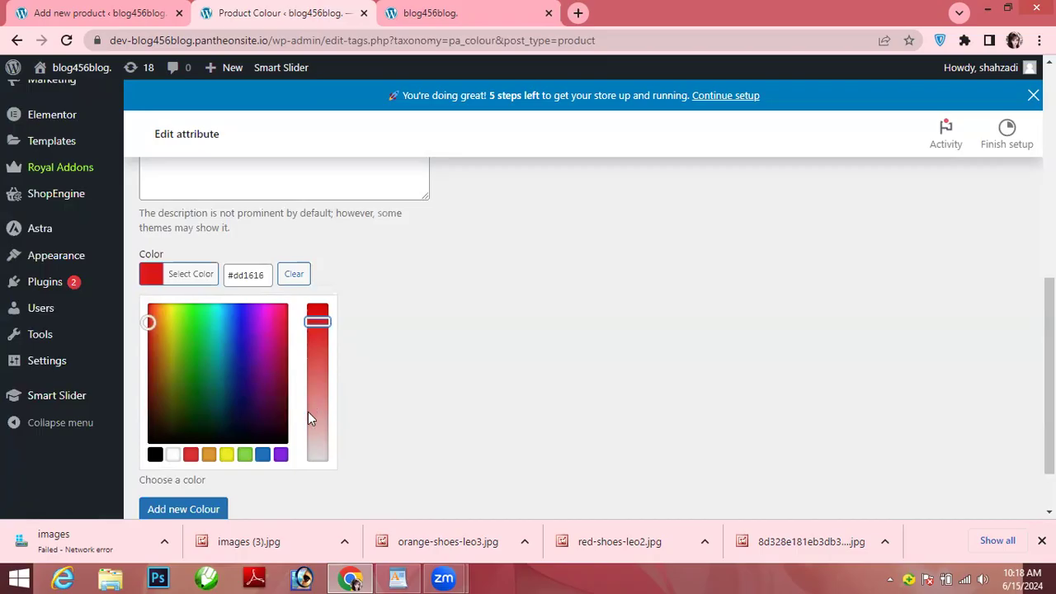
pyautogui.click(213, 512)
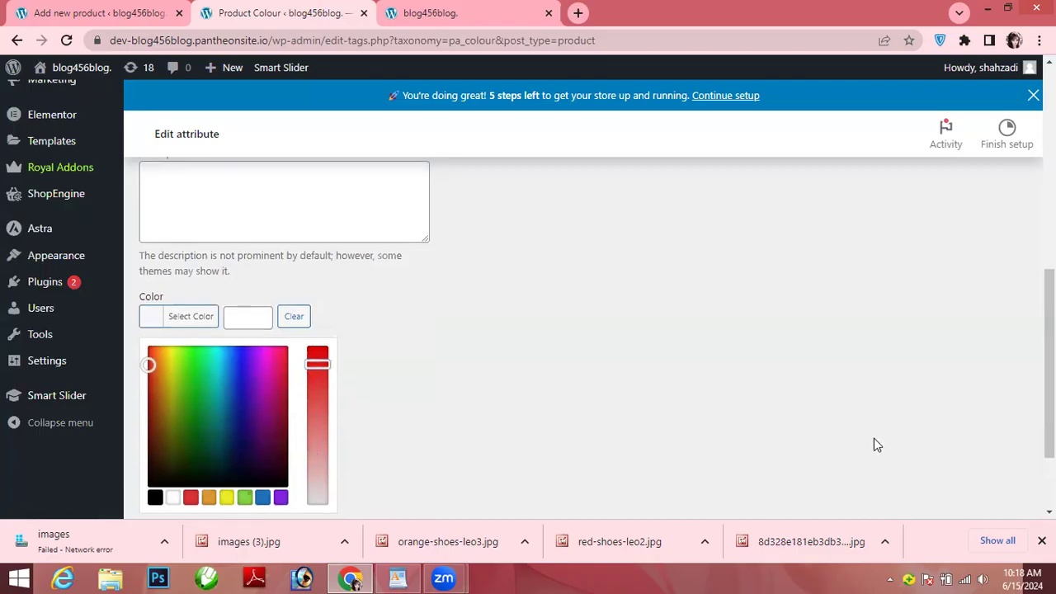
# Step: Name a new term Blue for the Colour attribute
pyautogui.scroll(5, 679, 376)
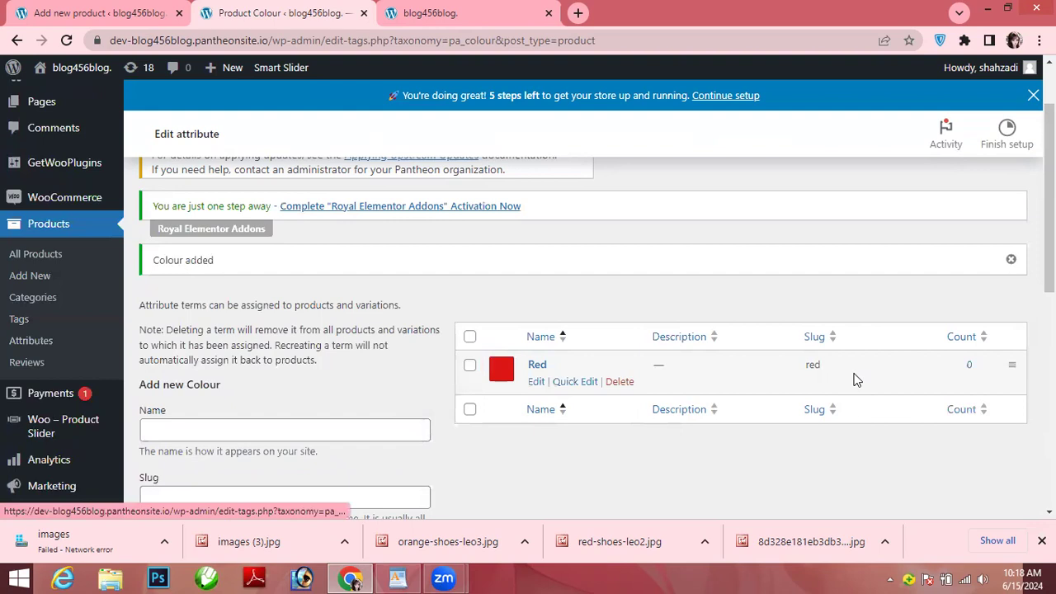
pyautogui.moveTo(1050, 248); pyautogui.dragTo(1050, 307)
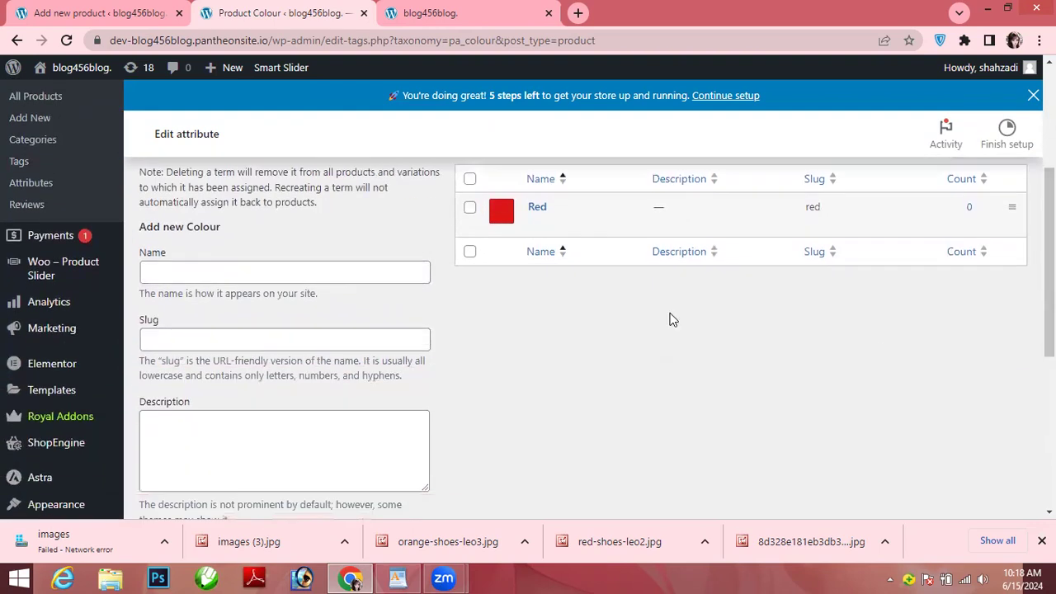
pyautogui.click(333, 275)
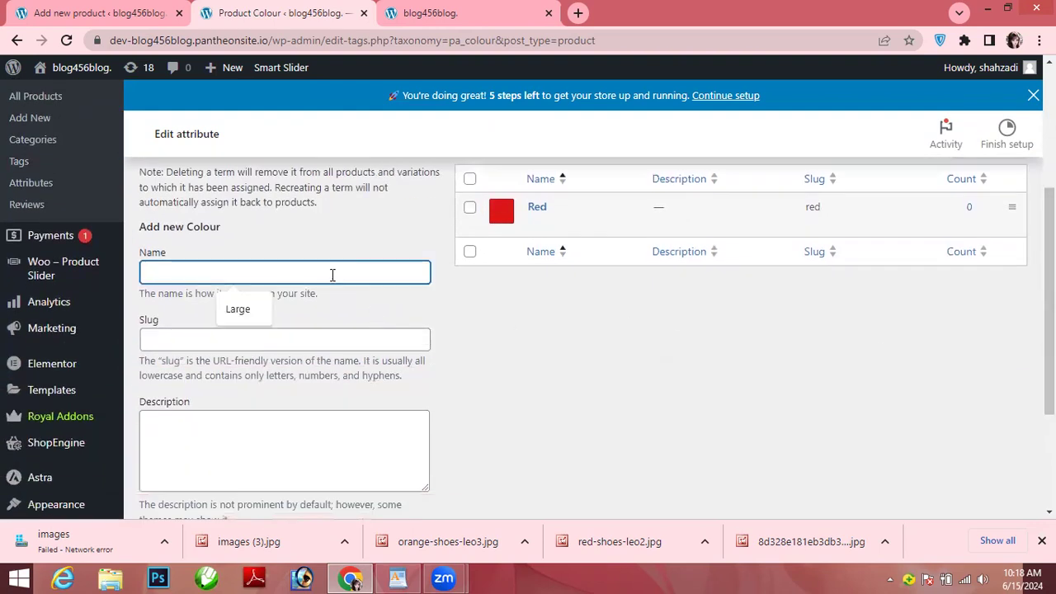
pyautogui.write('Blue')
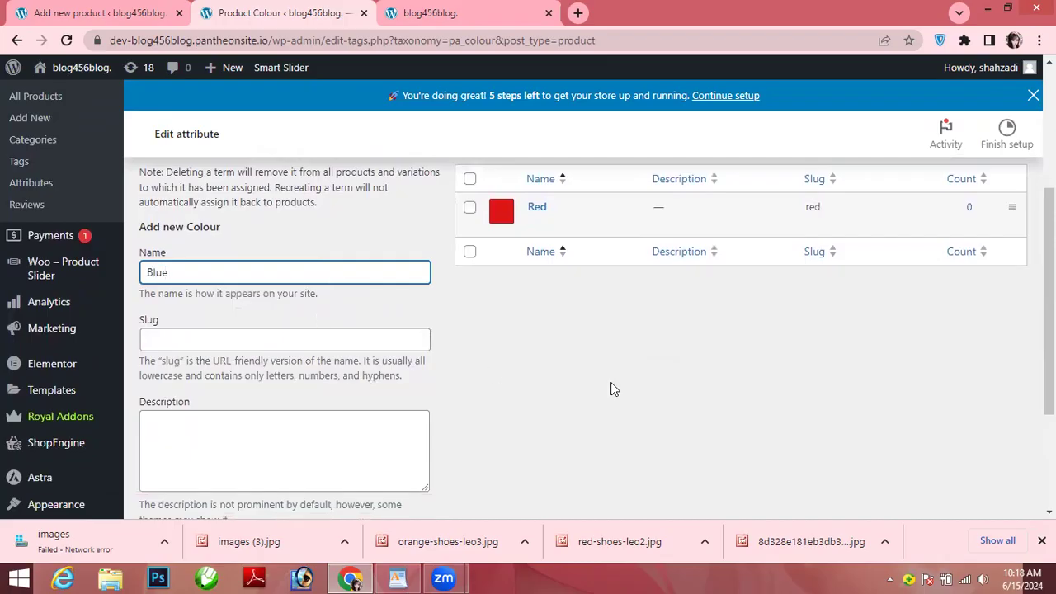
# Step: Set the Blue term's swatch colour to #116ebf and add the term to the Colour attribute
pyautogui.scroll(-3, 746, 438)
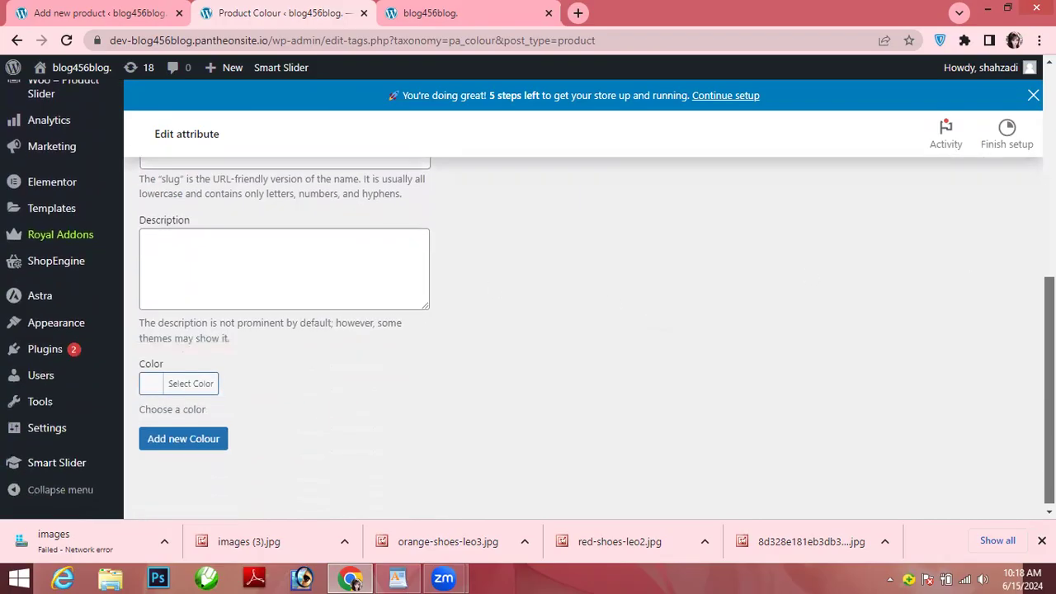
pyautogui.click(157, 381)
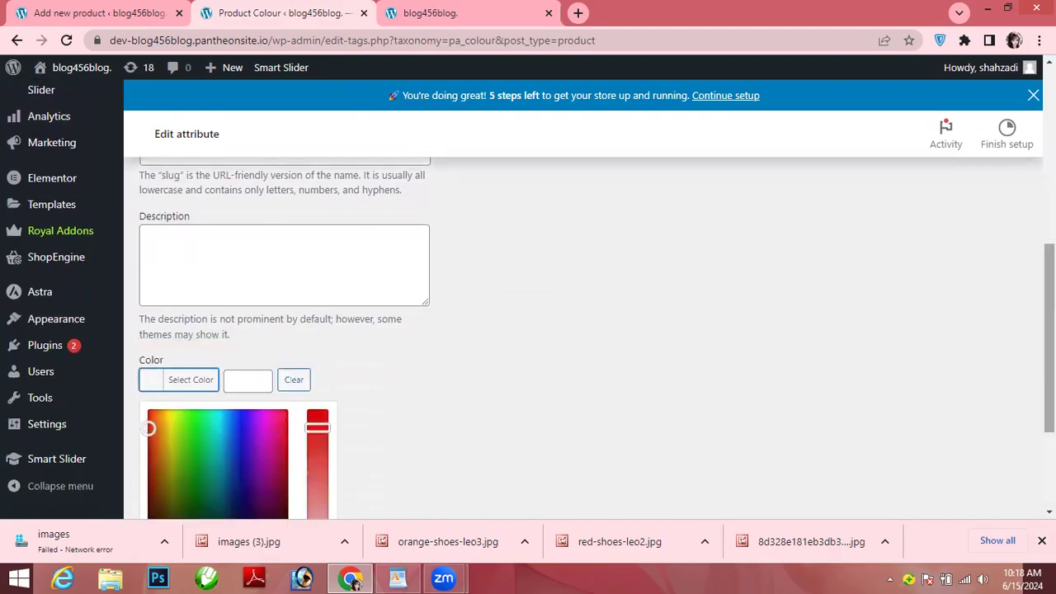
pyautogui.scroll(-3, 660, 388)
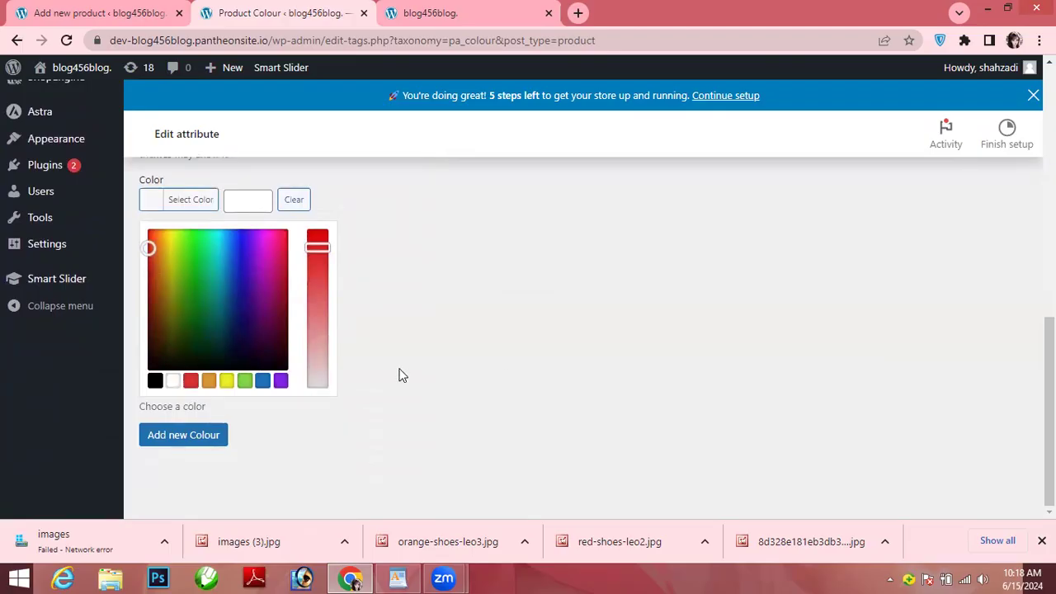
pyautogui.click(403, 375)
pyautogui.click(149, 384)
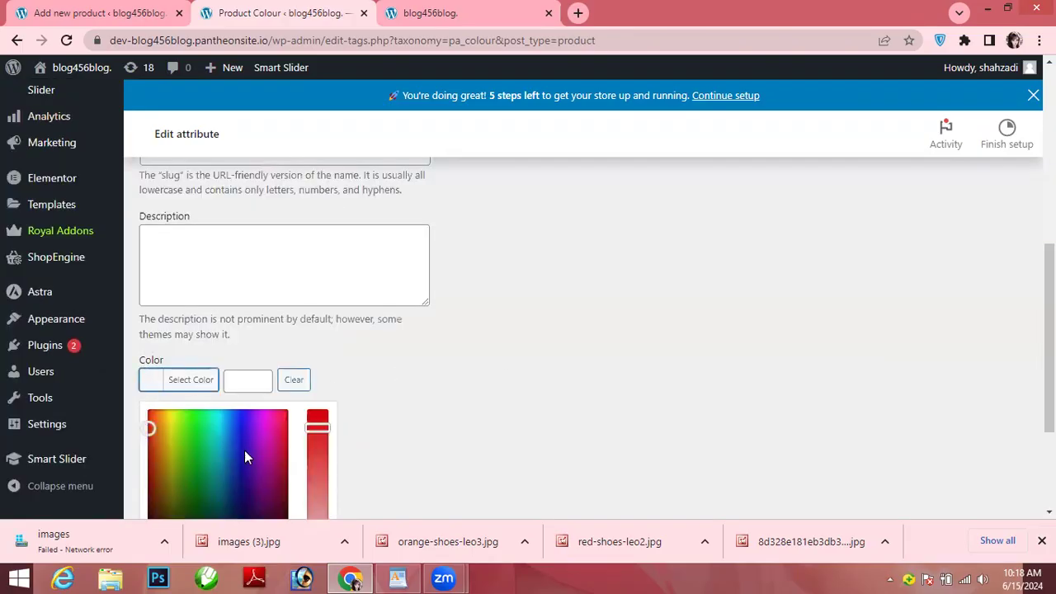
pyautogui.scroll(-2, 1050, 338)
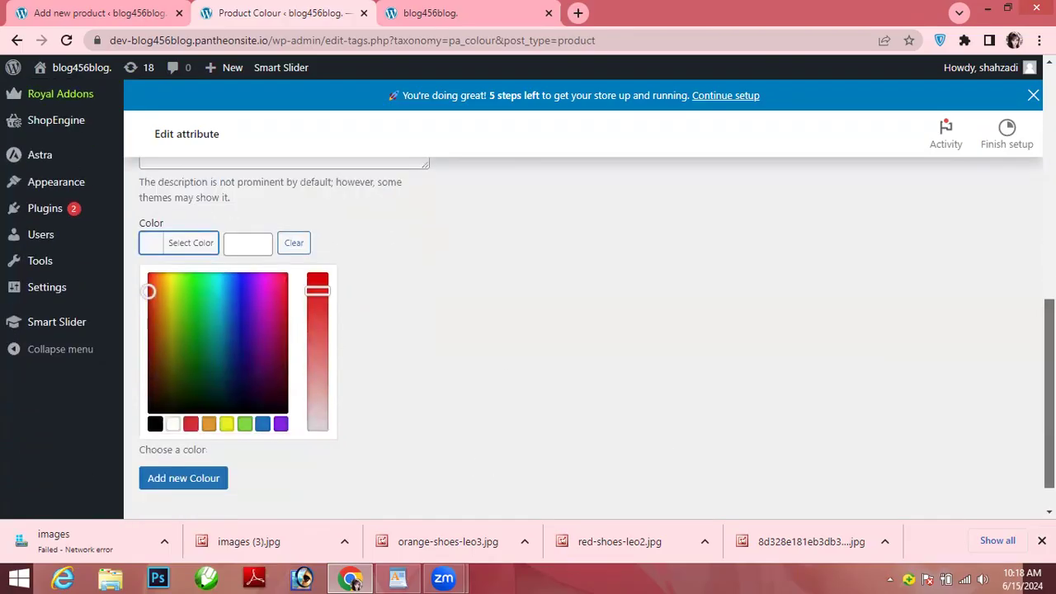
pyautogui.click(265, 426)
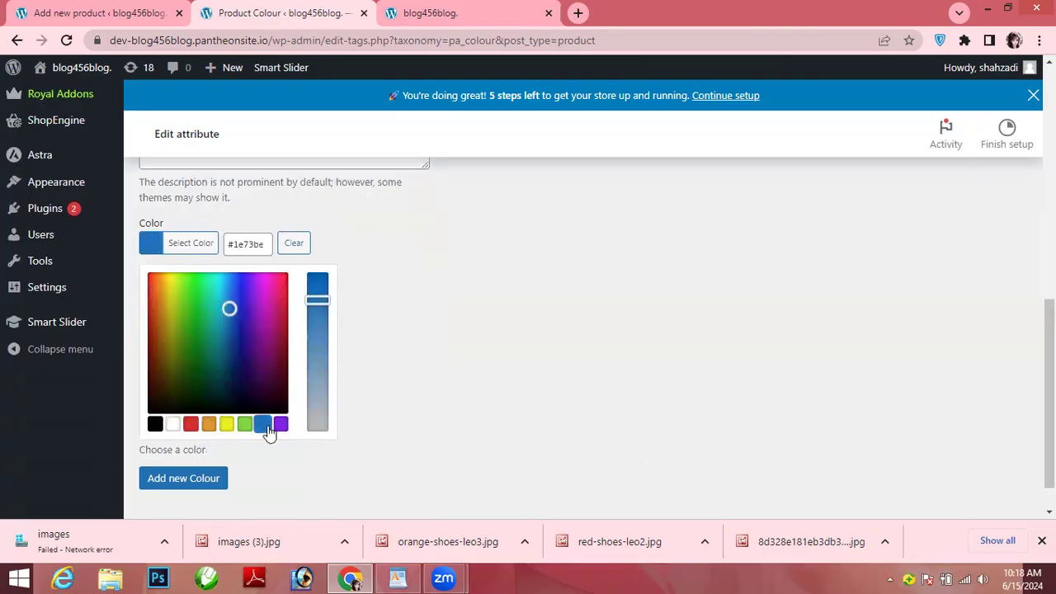
pyautogui.moveTo(320, 299); pyautogui.dragTo(320, 288)
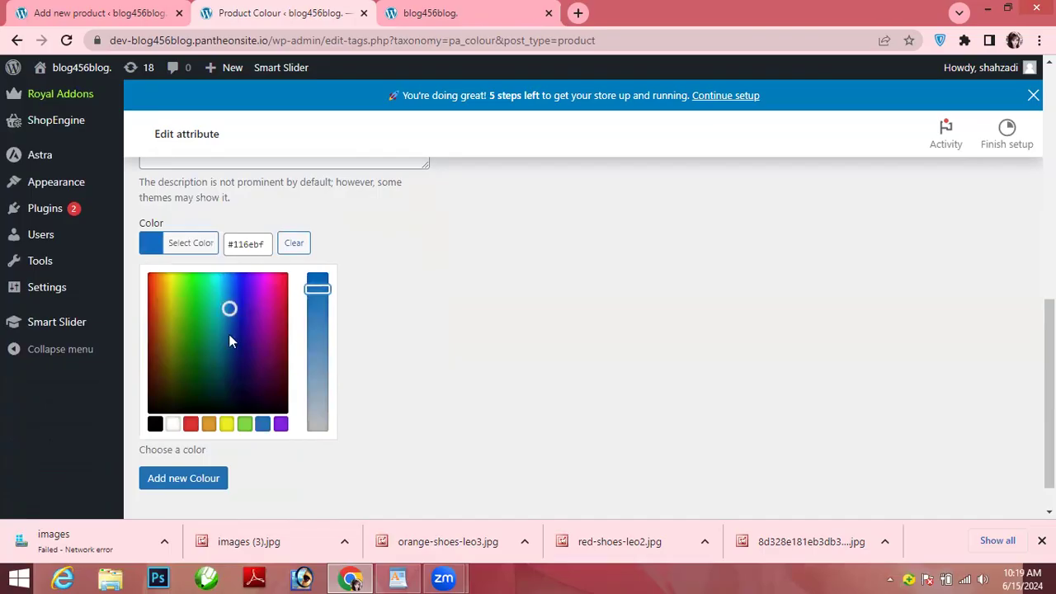
pyautogui.click(202, 480)
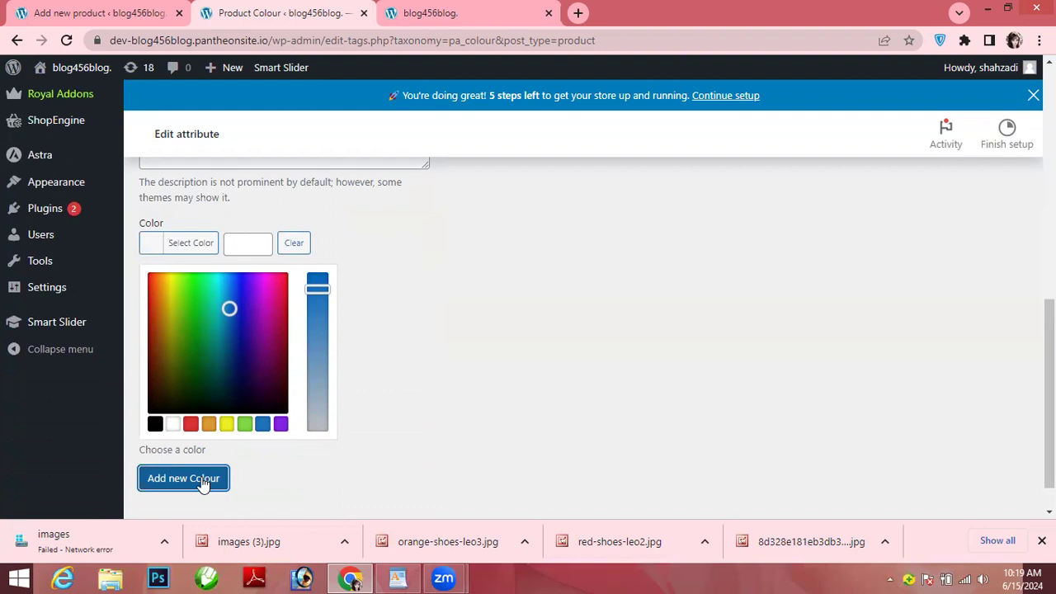
pyautogui.click(204, 482)
# Step: Name another new Colour term Green
pyautogui.moveTo(1049, 361); pyautogui.dragTo(1011, 204)
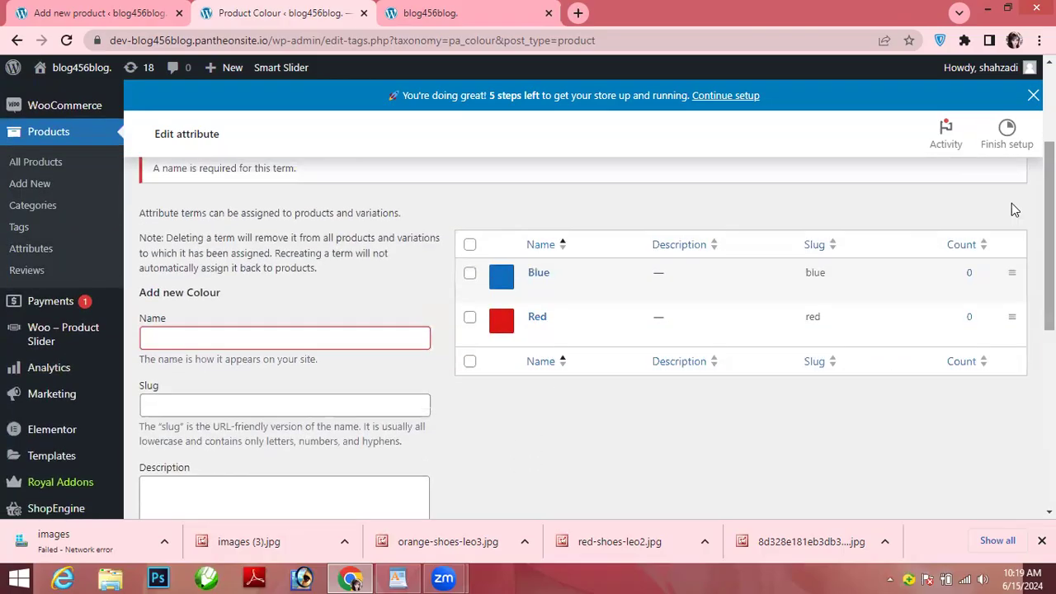
pyautogui.click(384, 337)
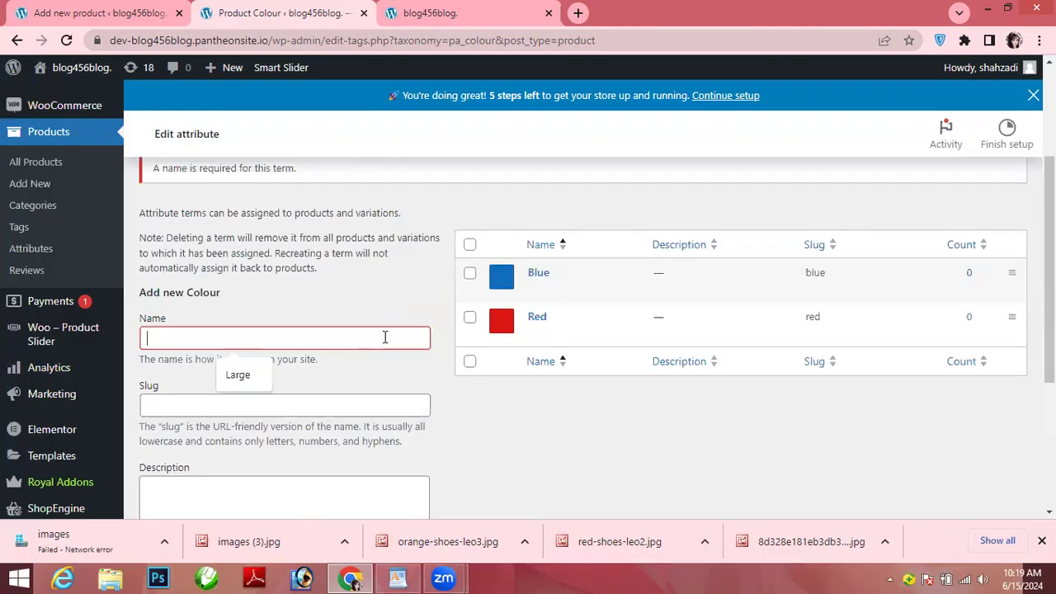
pyautogui.write('Green')
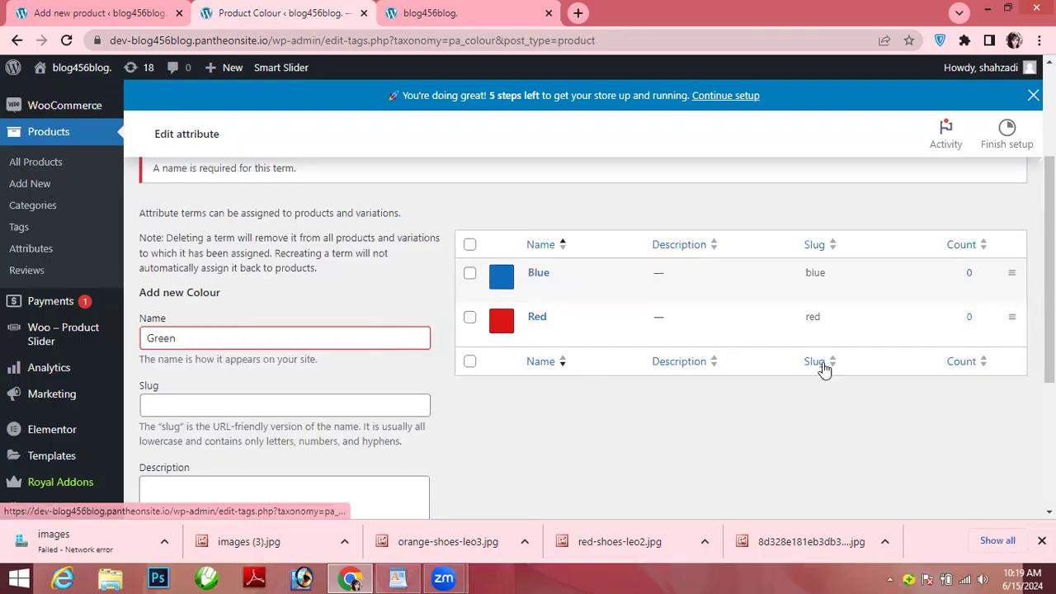
# Step: Give the Green term a saturated dark green swatch and add the term to the Colour attribute
pyautogui.scroll(-3, 881, 384)
pyautogui.scroll(-1, 625, 457)
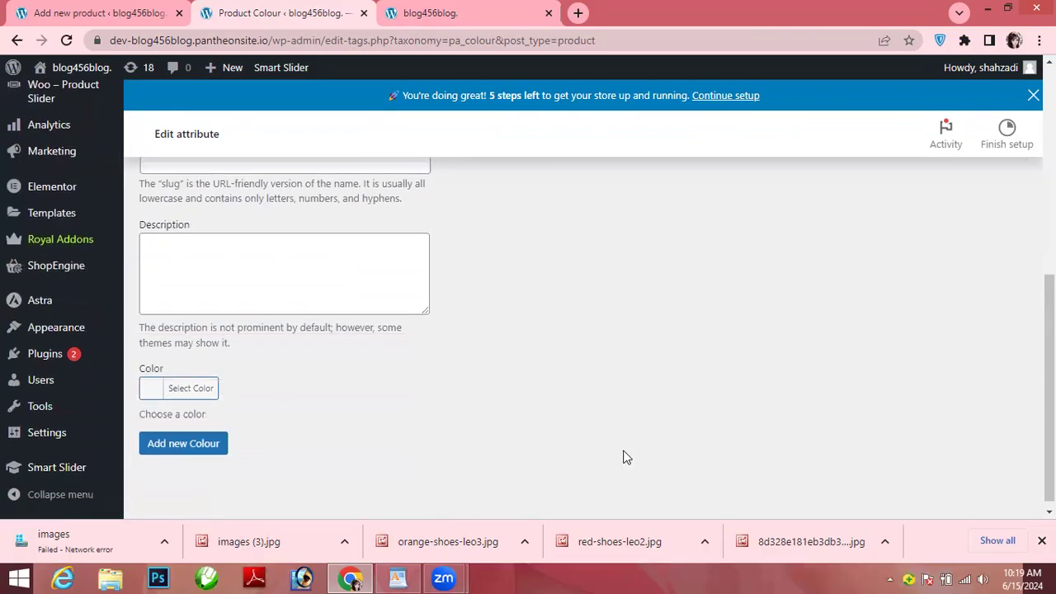
pyautogui.click(152, 391)
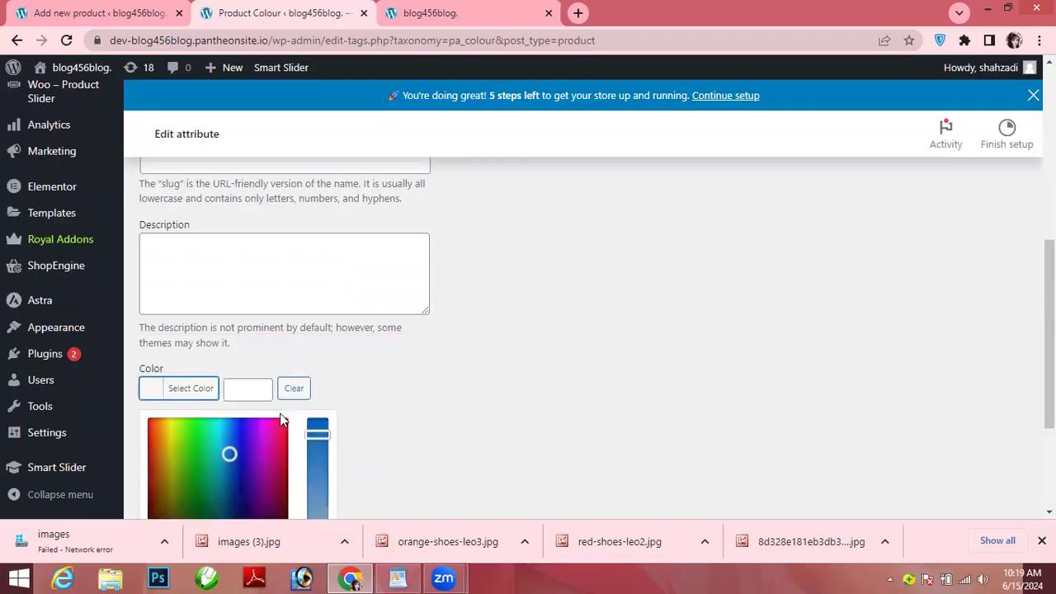
pyautogui.scroll(-3, 411, 386)
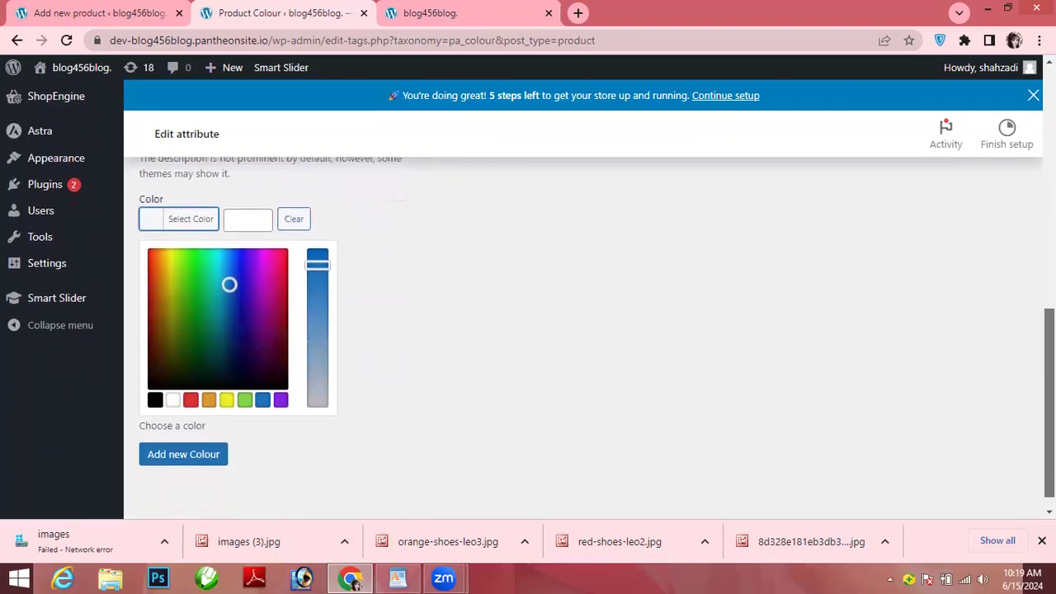
pyautogui.click(244, 400)
pyautogui.moveTo(315, 301); pyautogui.dragTo(317, 265)
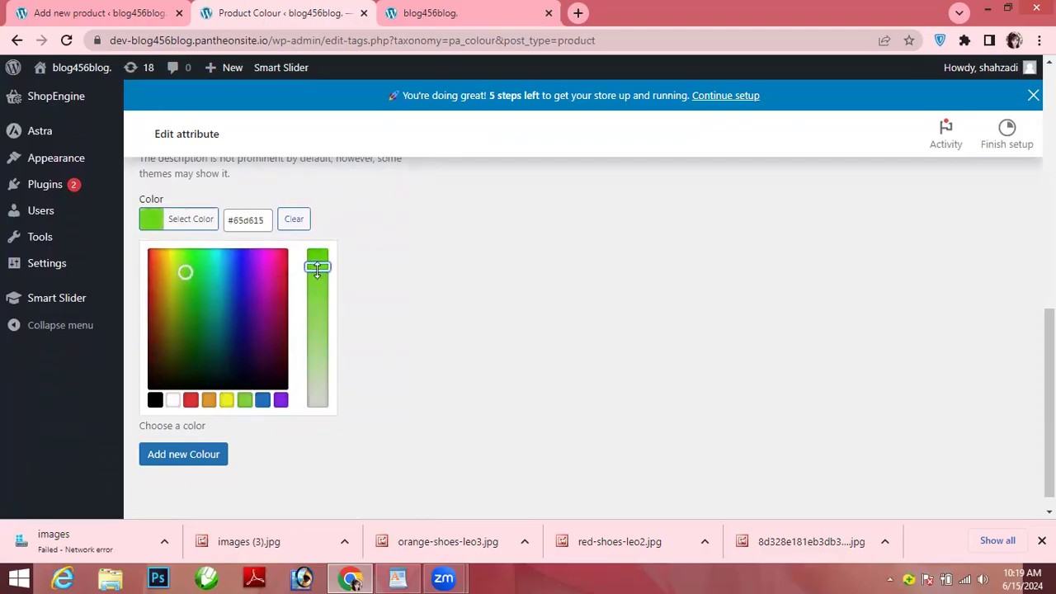
pyautogui.moveTo(183, 274); pyautogui.dragTo(192, 306)
pyautogui.moveTo(318, 266)
pyautogui.mouseDown()
pyautogui.moveTo(318, 252)
pyautogui.moveTo(319, 261)
pyautogui.mouseUp()
pyautogui.click(205, 458)
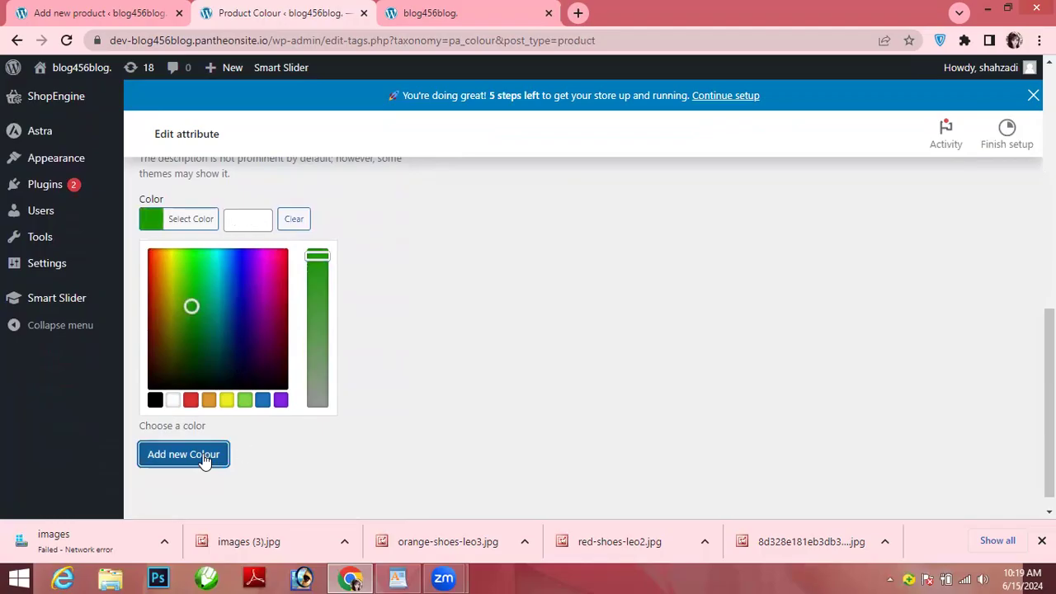
pyautogui.moveTo(1049, 413); pyautogui.dragTo(1048, 256)
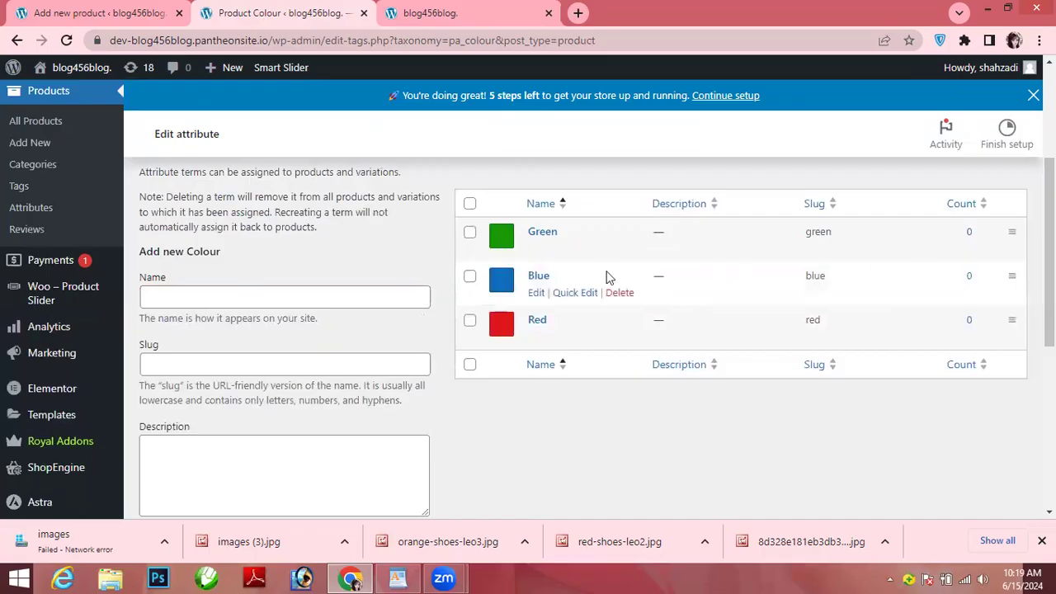
# Step: Return to the attributes list, open the term configuration of the Size attribute and name a new term Large
pyautogui.moveTo(520, 259)
pyautogui.scroll(2, 1048, 248)
pyautogui.scroll(1, 1048, 248)
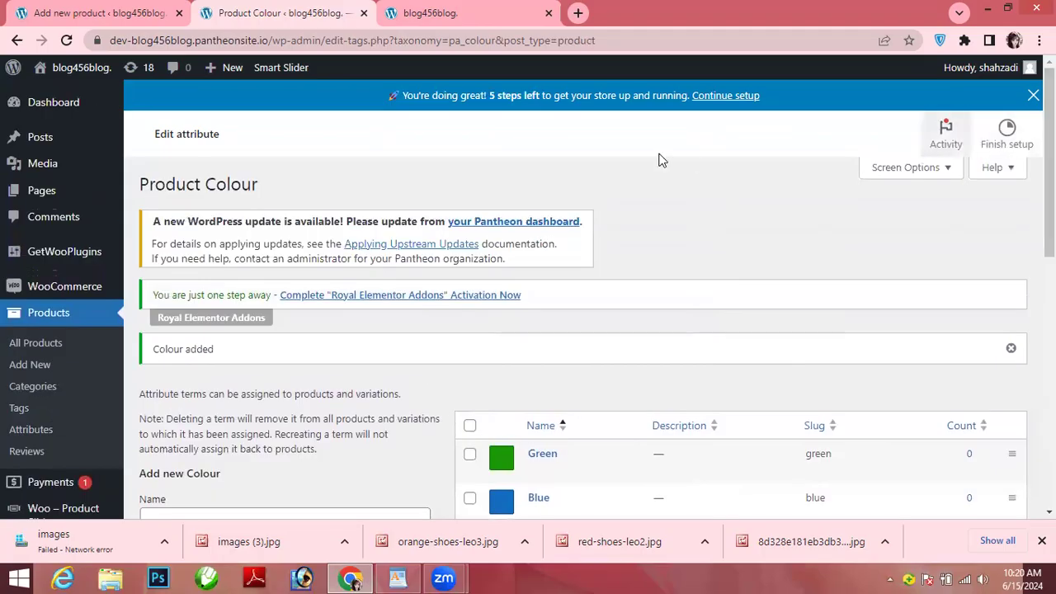
pyautogui.click(17, 42)
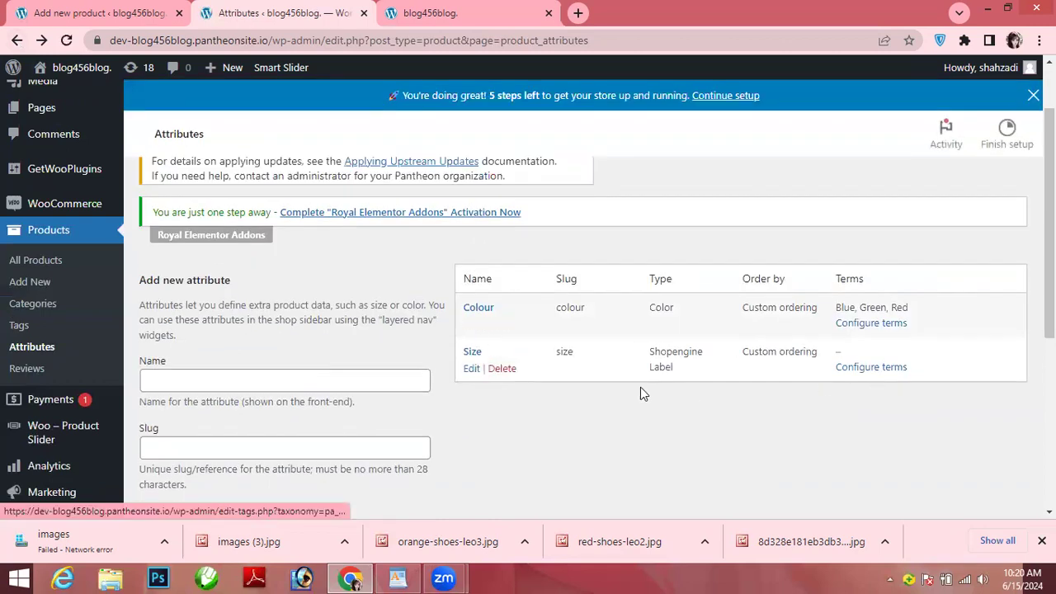
pyautogui.click(887, 369)
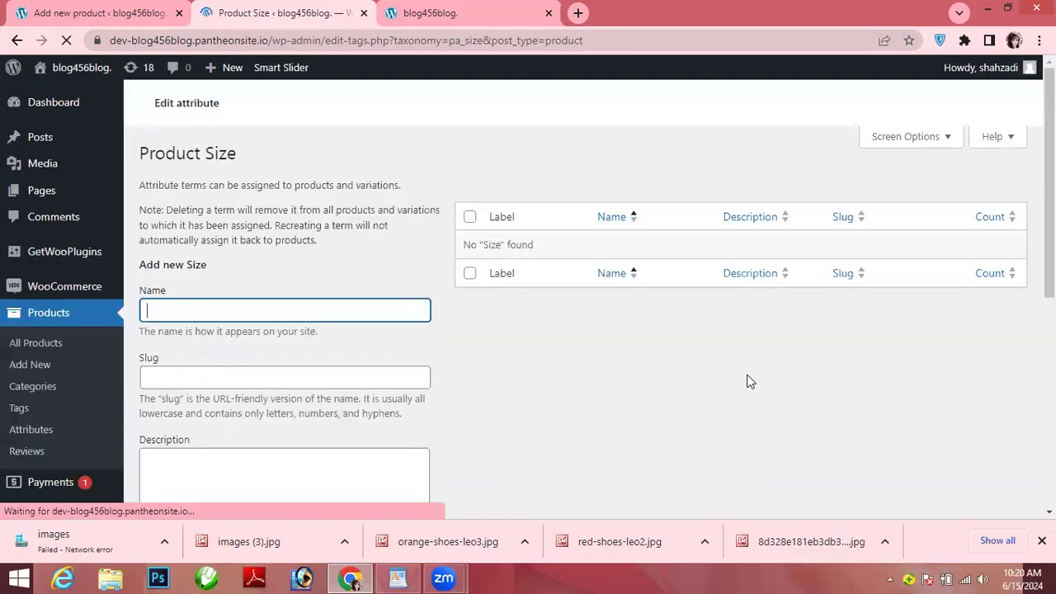
pyautogui.click(388, 313)
pyautogui.click(239, 347)
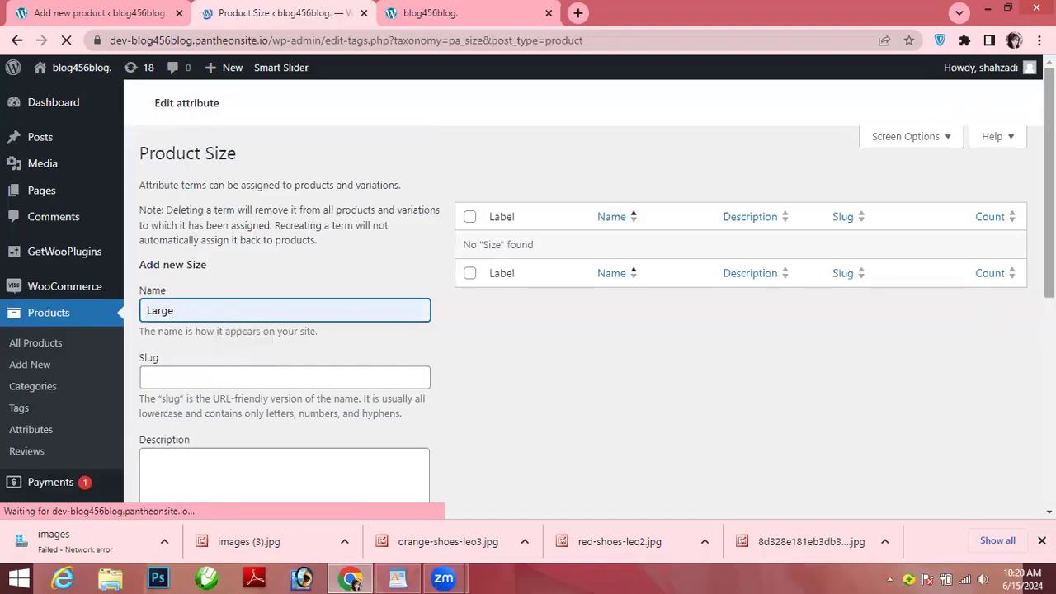
# Step: Set the Large term's Shopengine label to L and add the term to the Size attribute
pyautogui.scroll(-3, 511, 334)
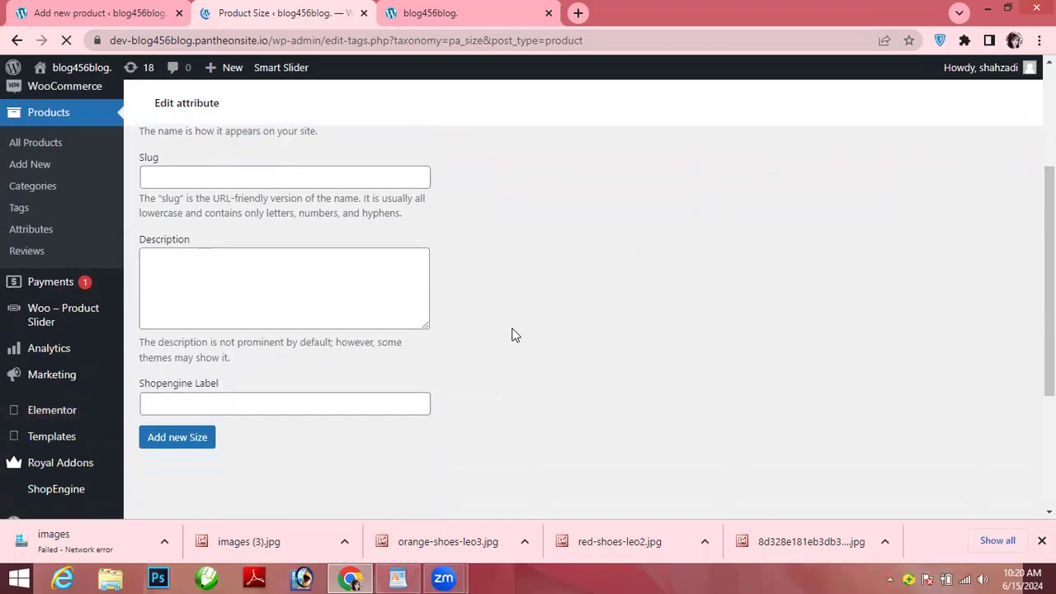
pyautogui.scroll(2, 413, 355)
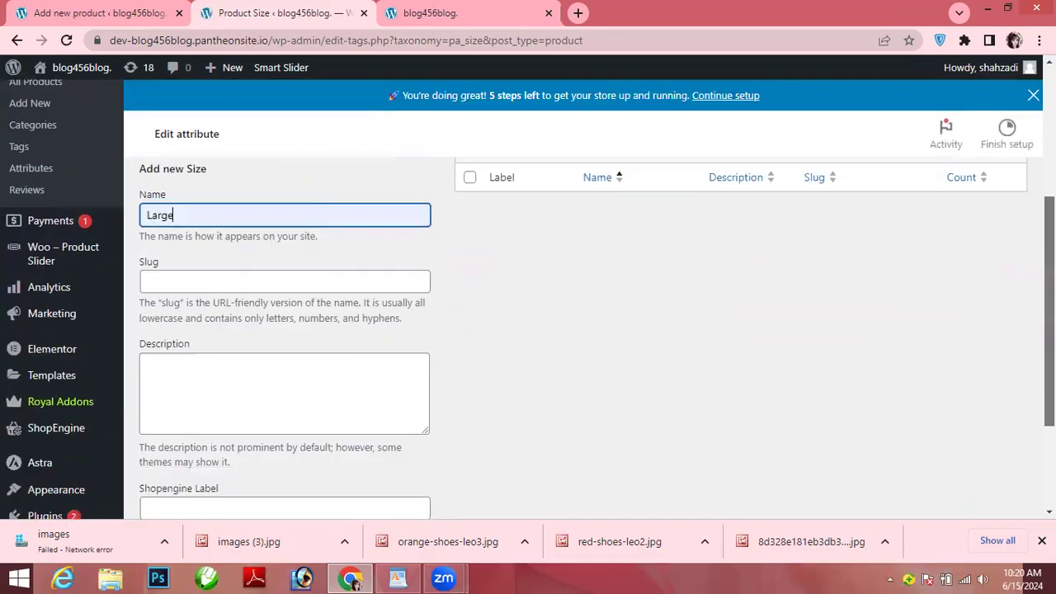
pyautogui.scroll(-2, 651, 375)
pyautogui.click(377, 353)
pyautogui.write('K')
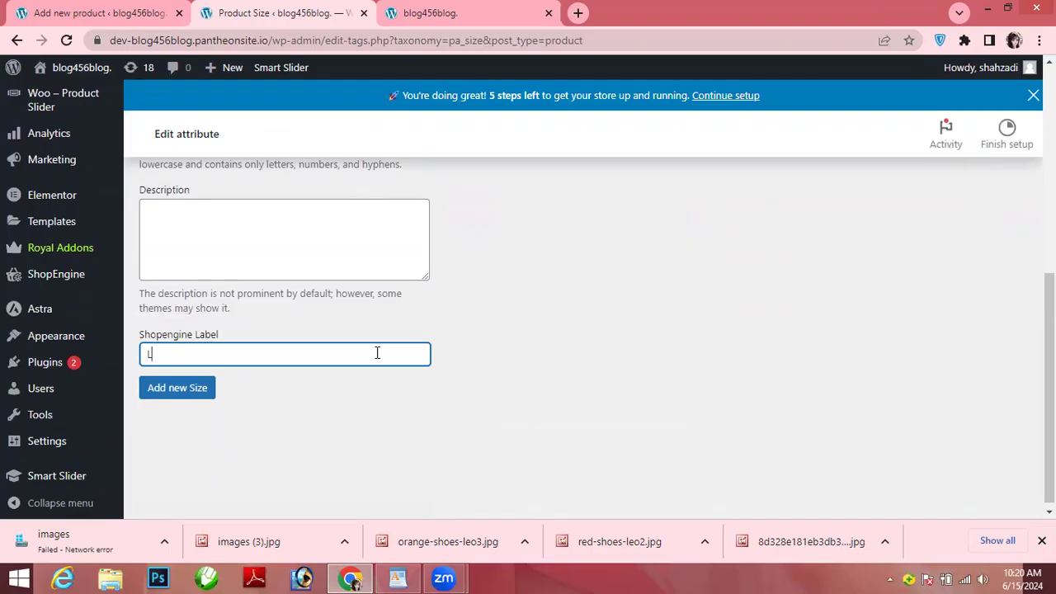
pyautogui.click(167, 396)
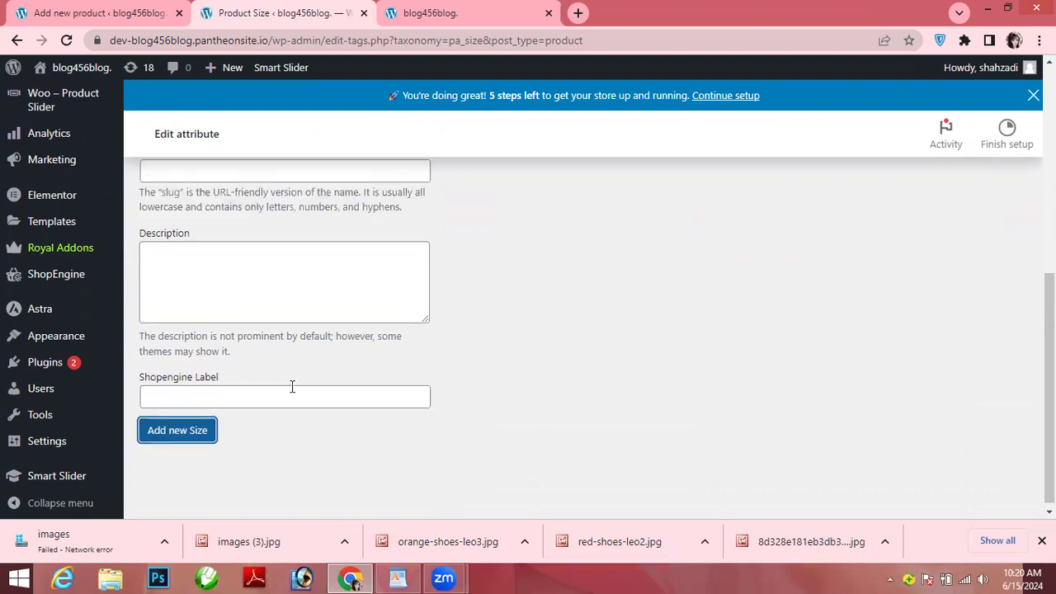
# Step: Add a second Size term named Medium with the Shopengine label M
pyautogui.scroll(3, 686, 268)
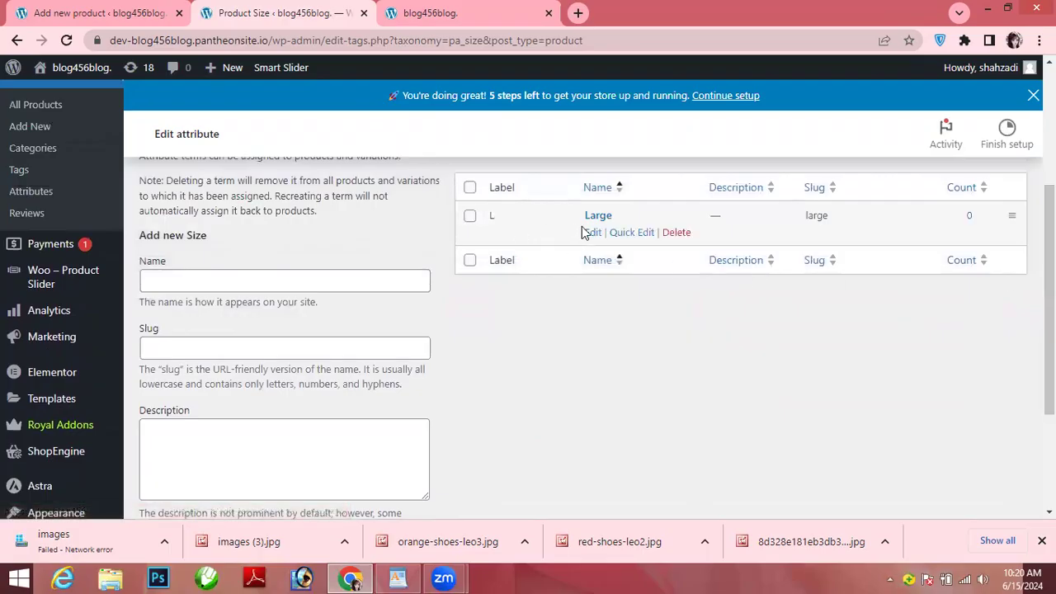
pyautogui.click(371, 277)
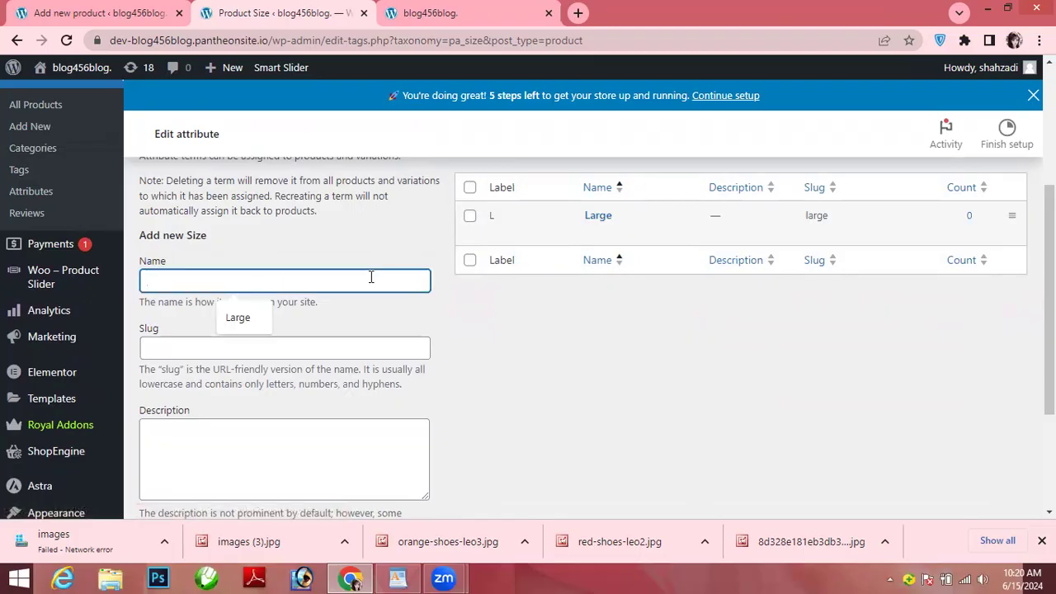
pyautogui.write('m')
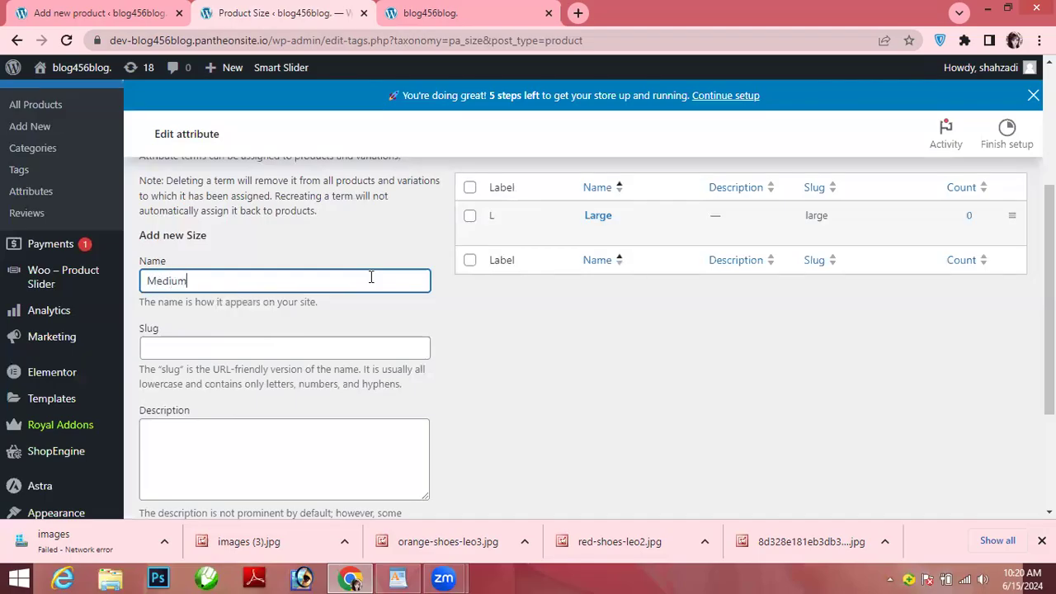
pyautogui.scroll(-3, 821, 345)
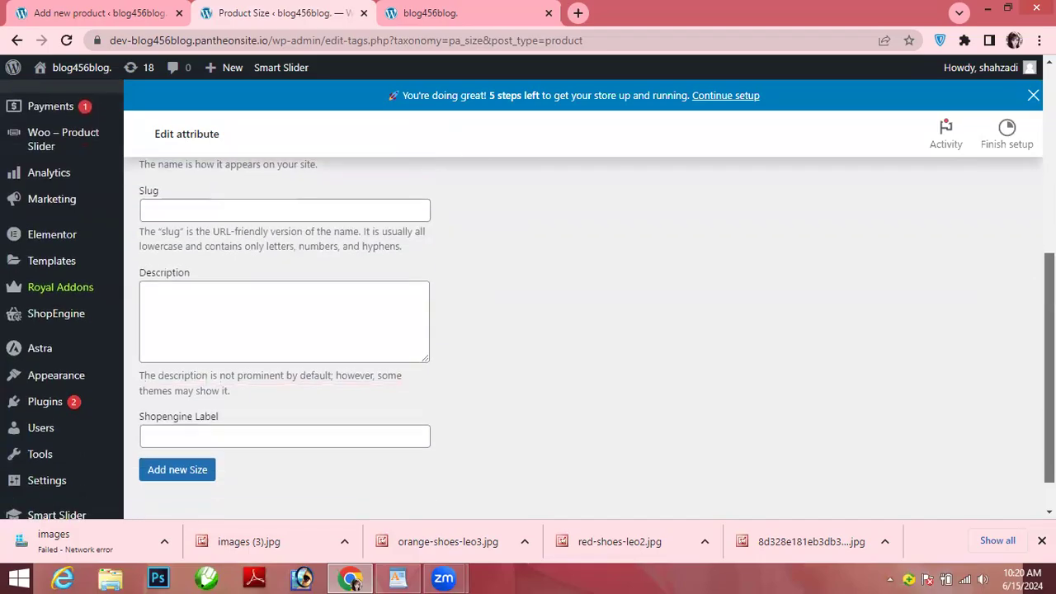
pyautogui.click(363, 390)
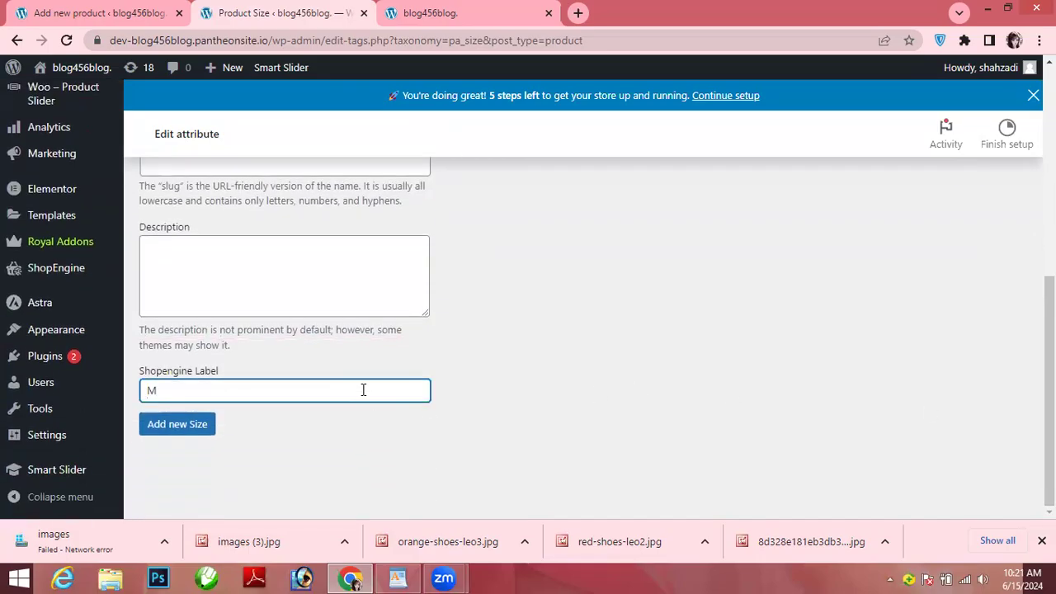
pyautogui.click(194, 429)
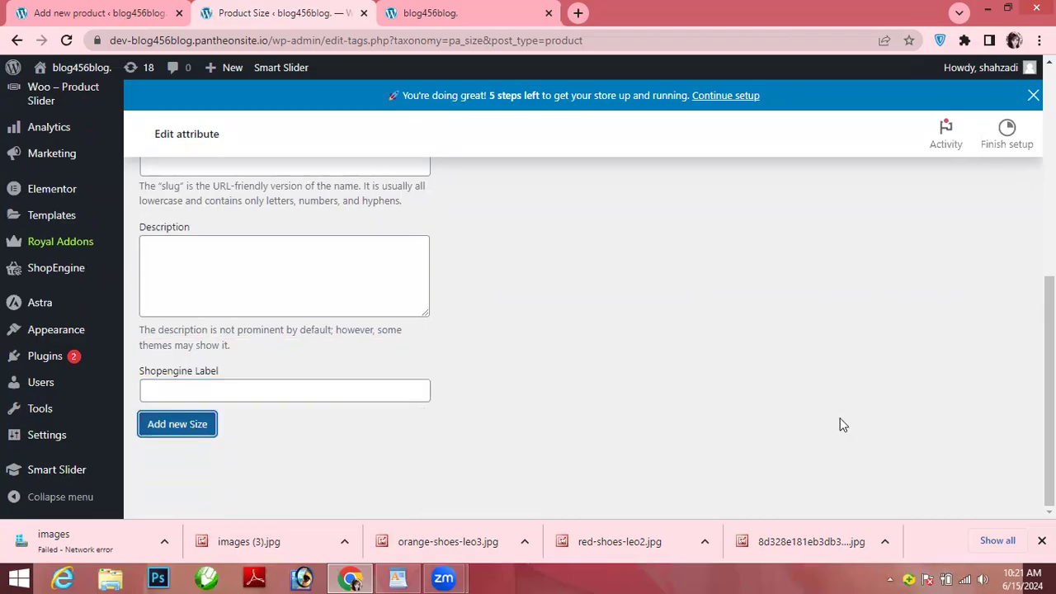
# Step: Check the Size attribute's term list for the added Medium and Large terms
pyautogui.moveTo(1049, 388); pyautogui.dragTo(1049, 243)
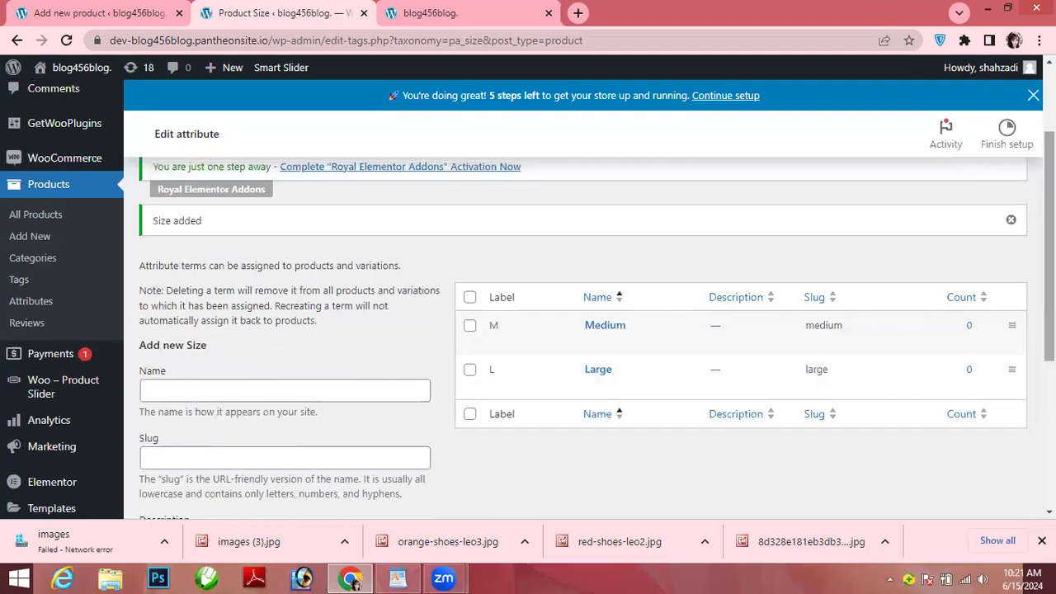
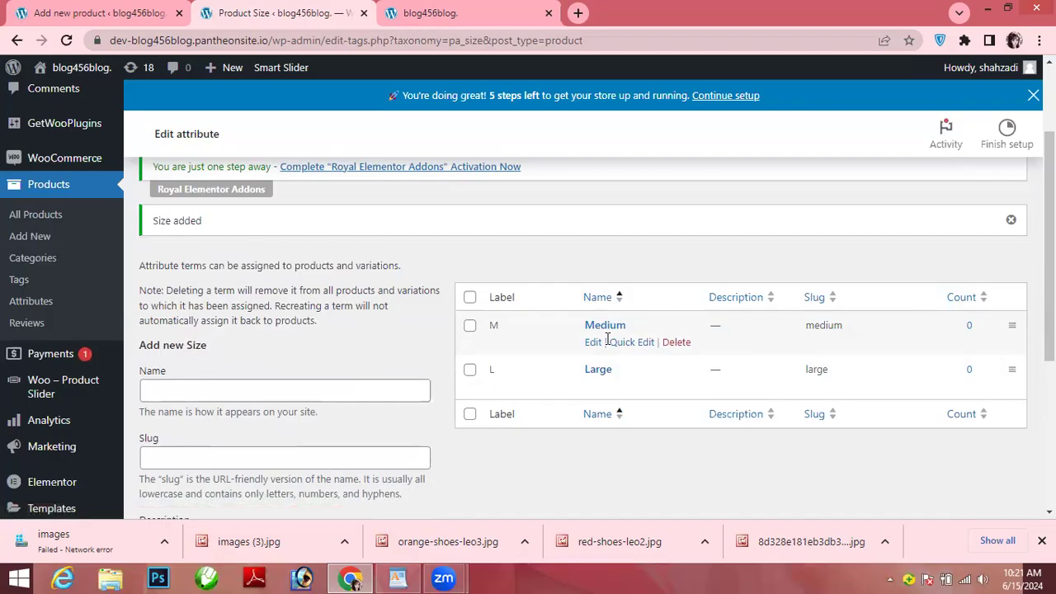
pyautogui.moveTo(1049, 248); pyautogui.dragTo(1050, 186)
pyautogui.scroll(-1, 578, 330)
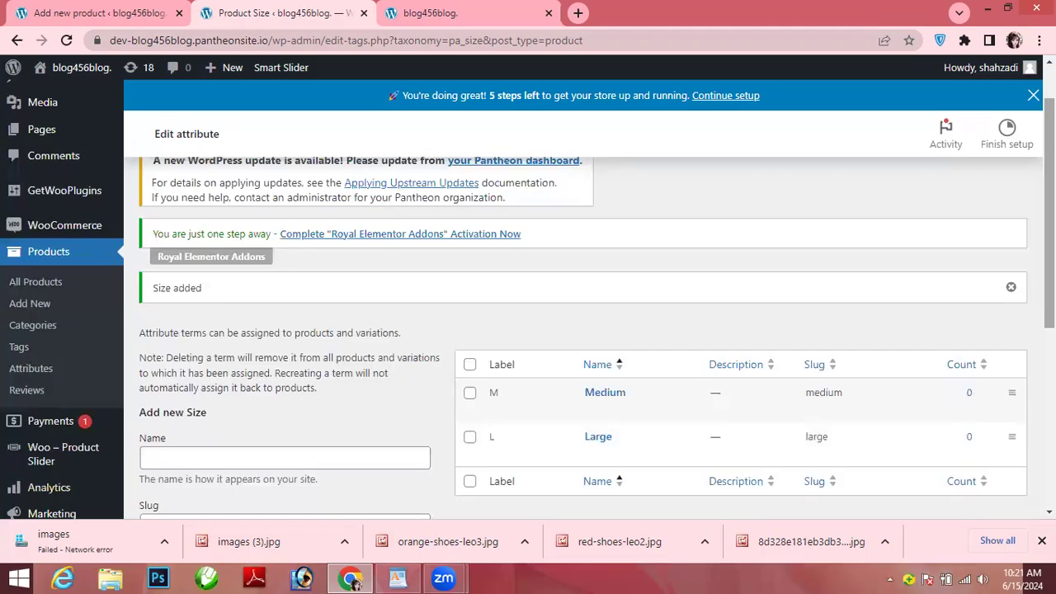
pyautogui.scroll(-1, 577, 330)
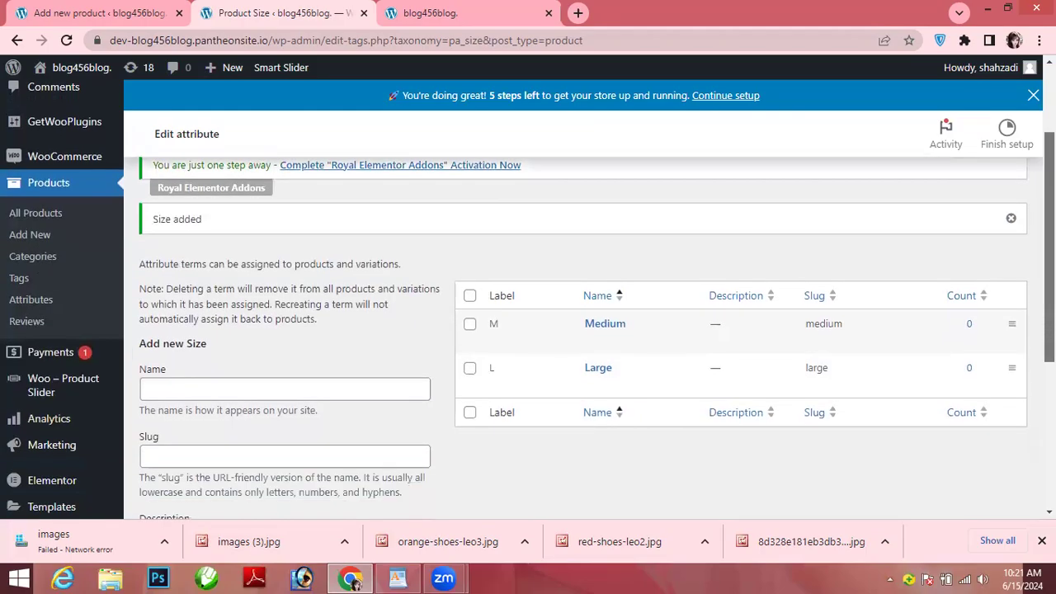
pyautogui.scroll(-2, 578, 330)
pyautogui.scroll(3, 578, 330)
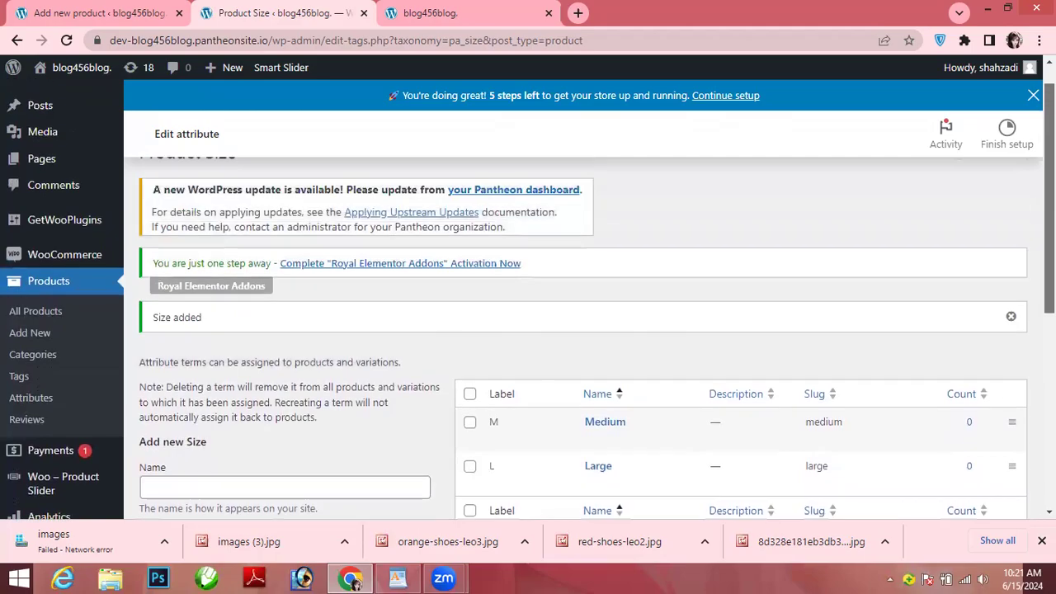
pyautogui.scroll(1, 577, 330)
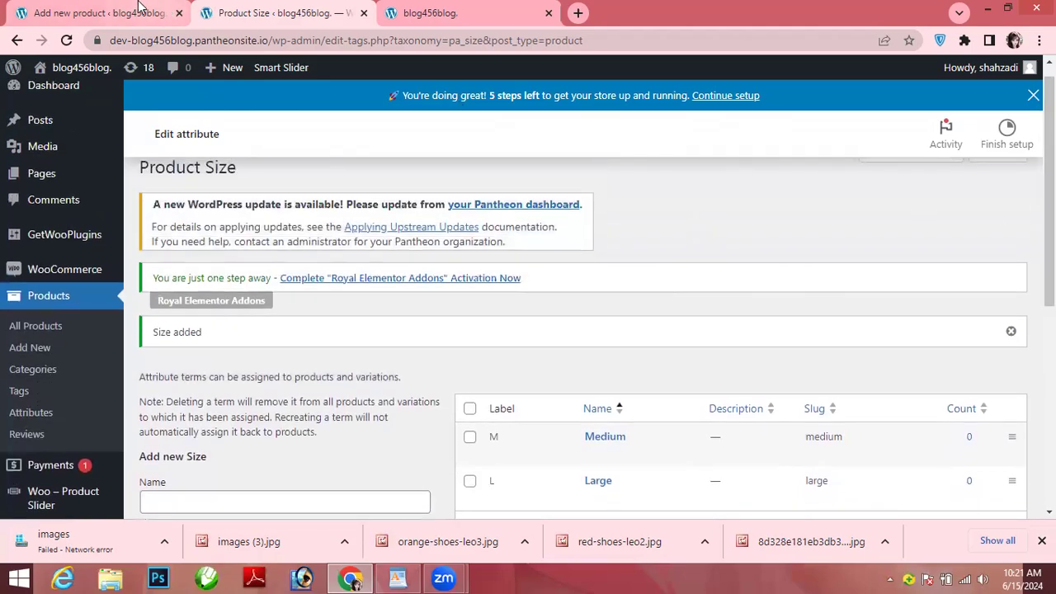
# Step: Return from the Size terms to the attributes list to check the terms of Colour and Size
pyautogui.click(139, 7)
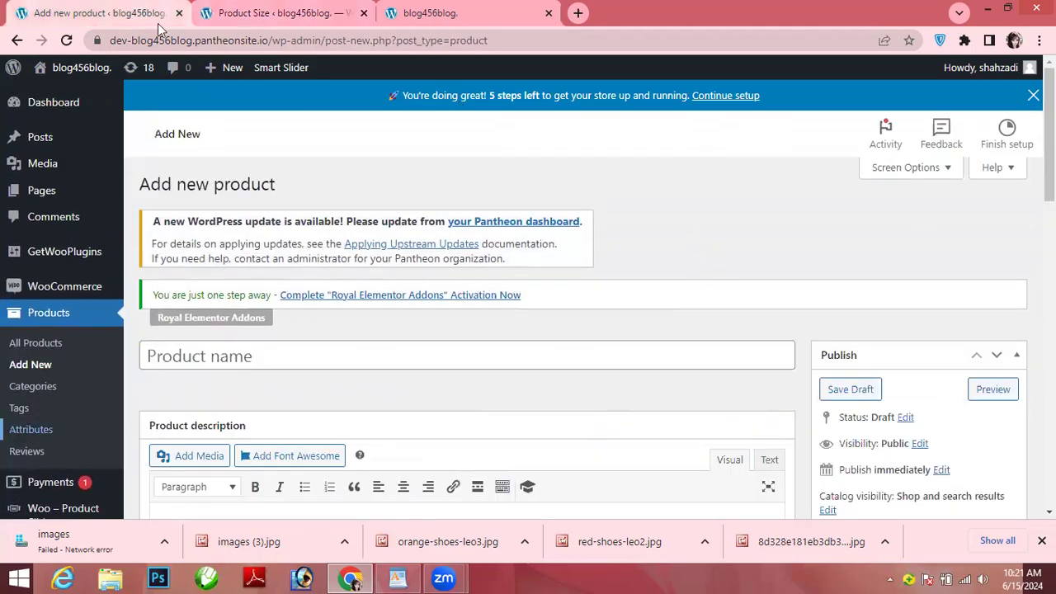
pyautogui.click(248, 356)
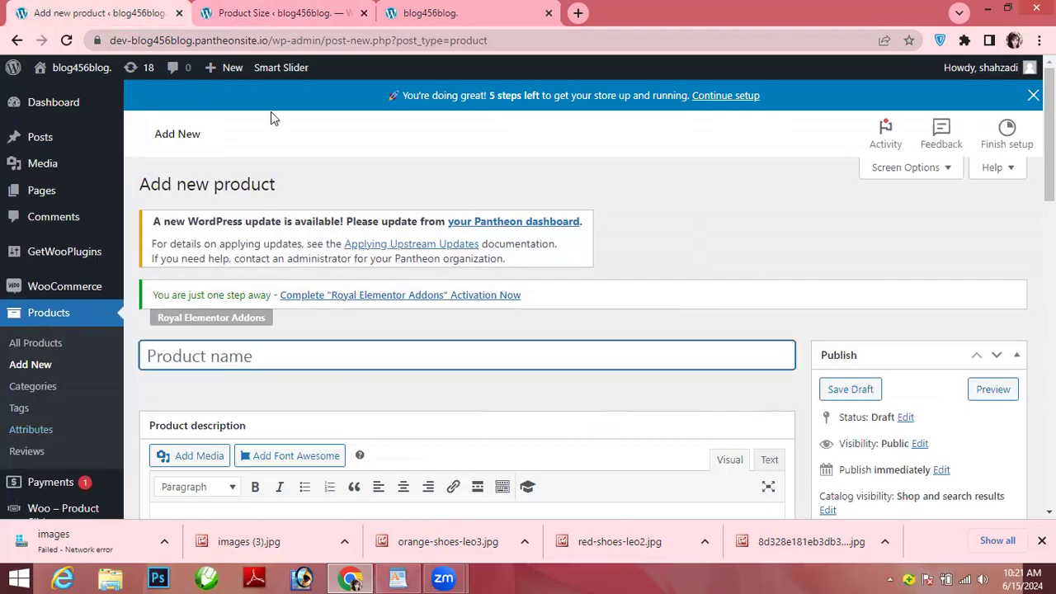
pyautogui.click(266, 9)
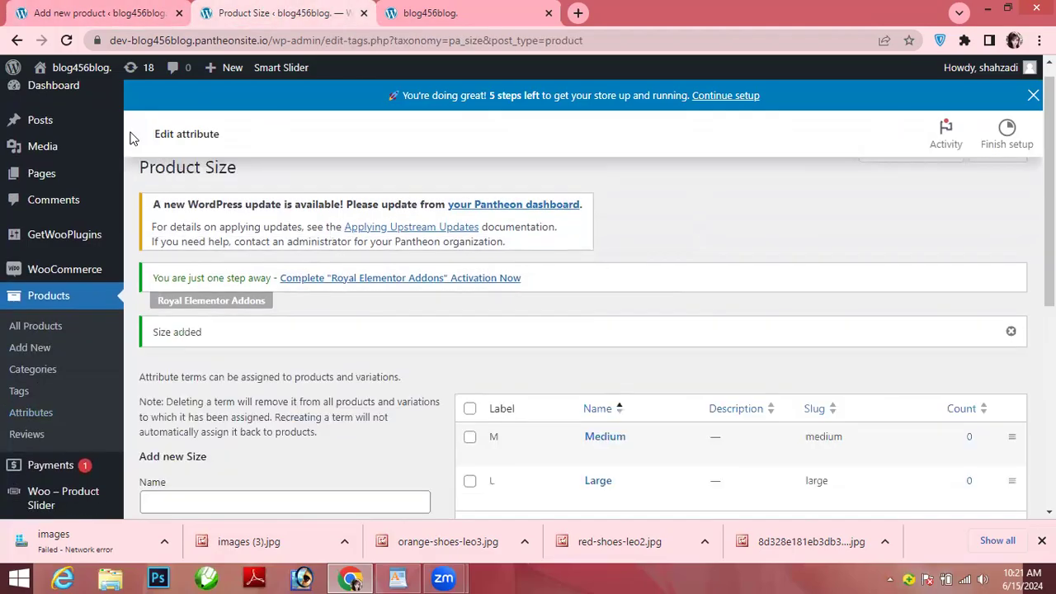
pyautogui.click(17, 40)
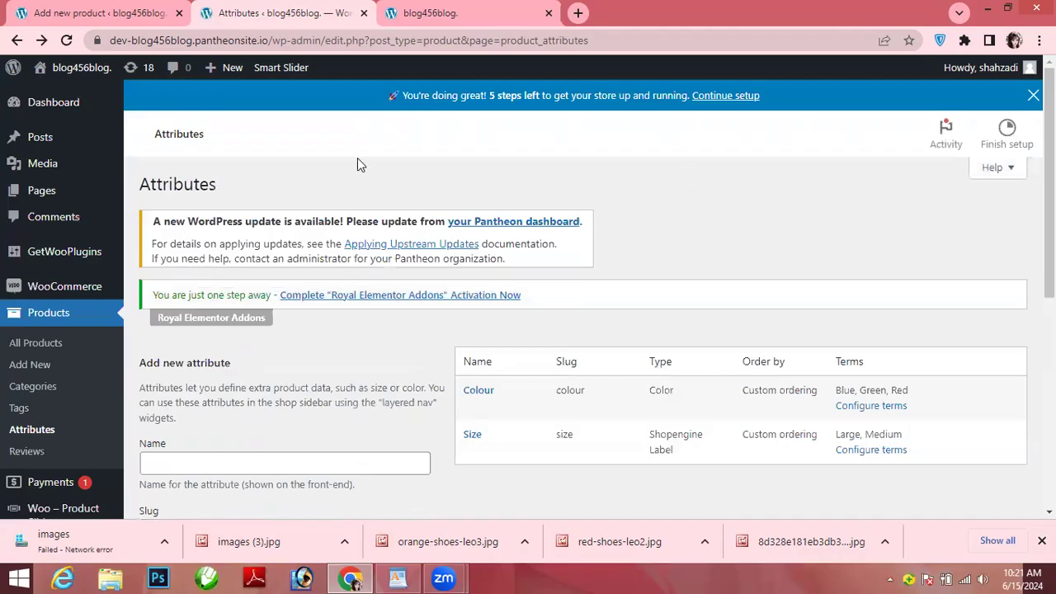
# Step: Copy the title "The Best Sneakers For 2024 Here" from the WordPad document into the new product's name
pyautogui.click(132, 13)
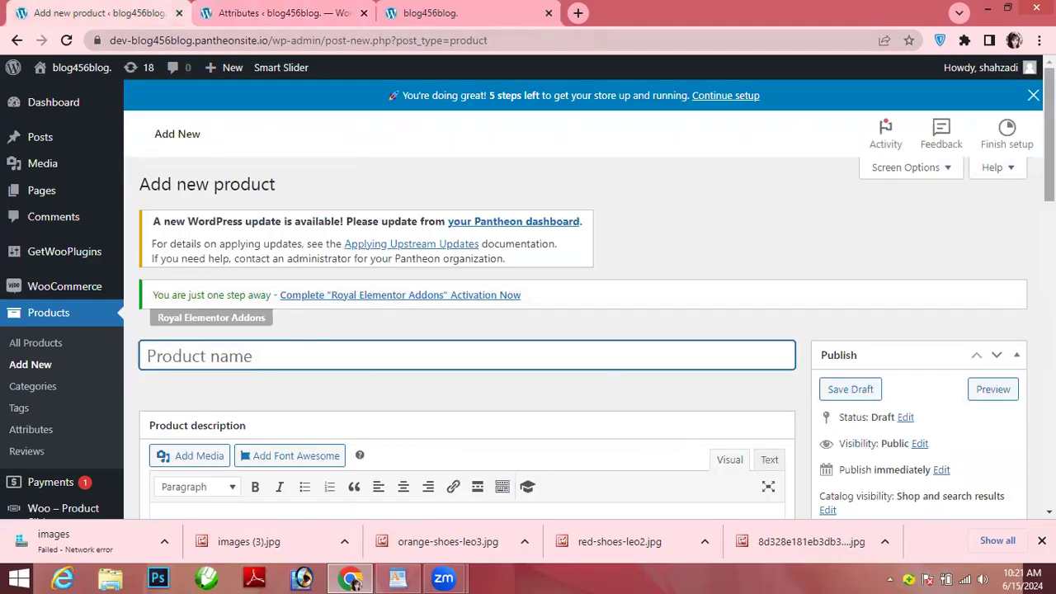
pyautogui.scroll(-2, 1049, 165)
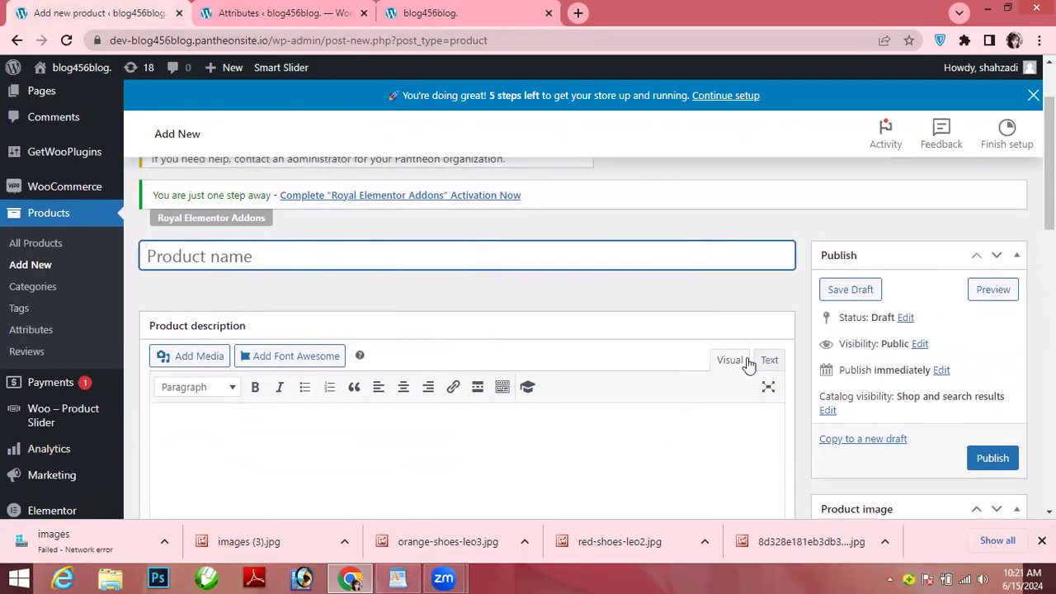
pyautogui.moveTo(443, 577)
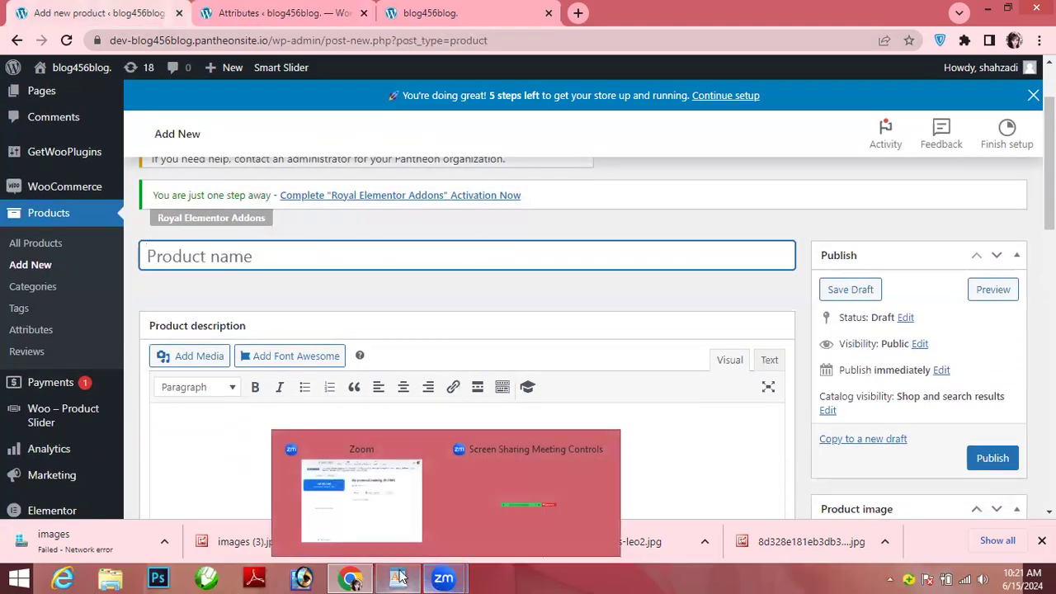
pyautogui.click(397, 578)
pyautogui.moveTo(467, 146); pyautogui.dragTo(315, 150)
pyautogui.hotkey('ctrl', 'c')
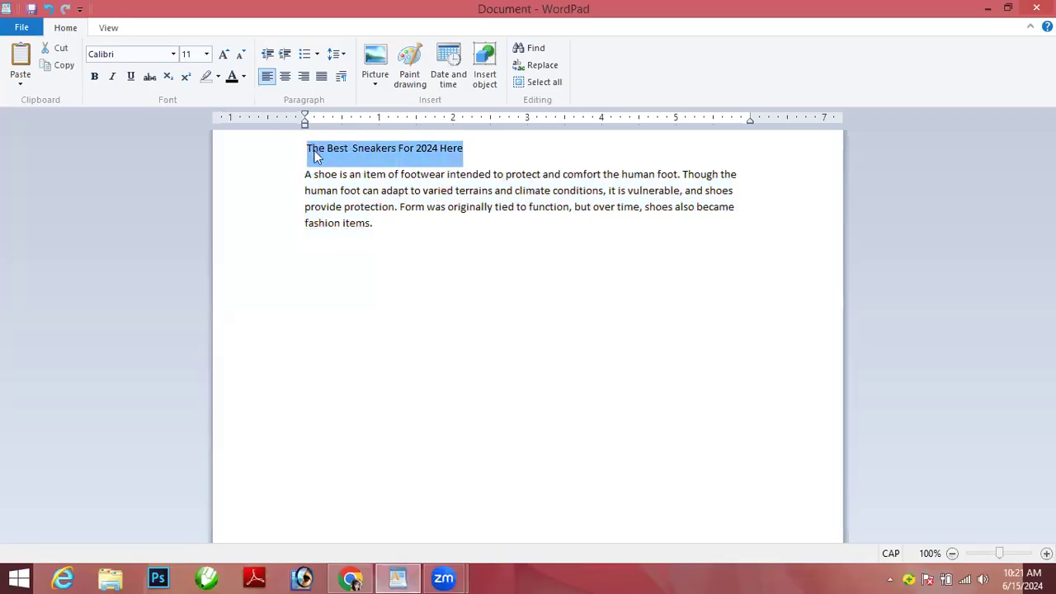
pyautogui.click(350, 577)
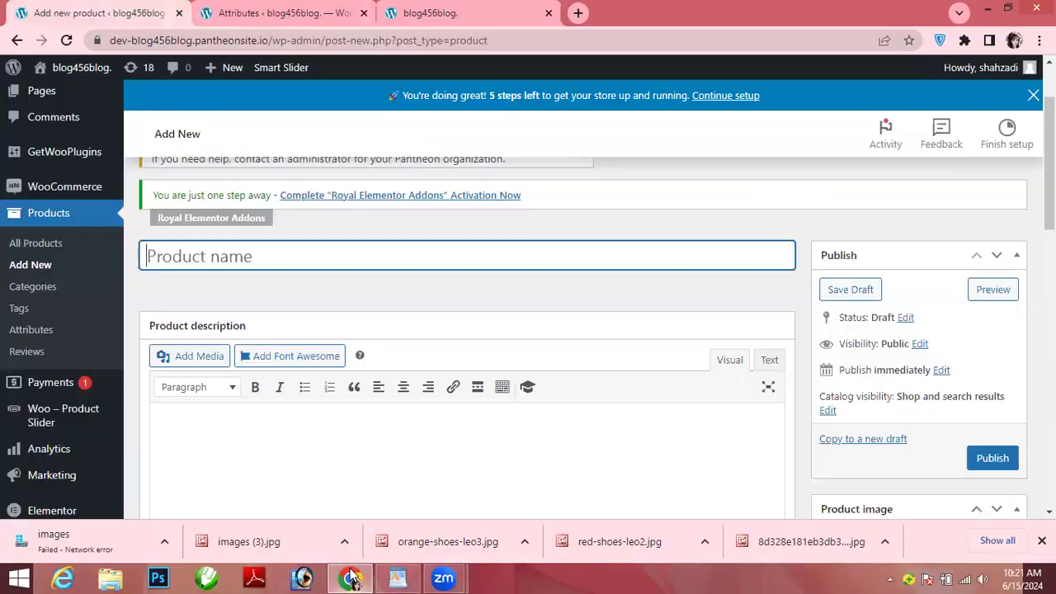
pyautogui.hotkey('ctrl', 'v')
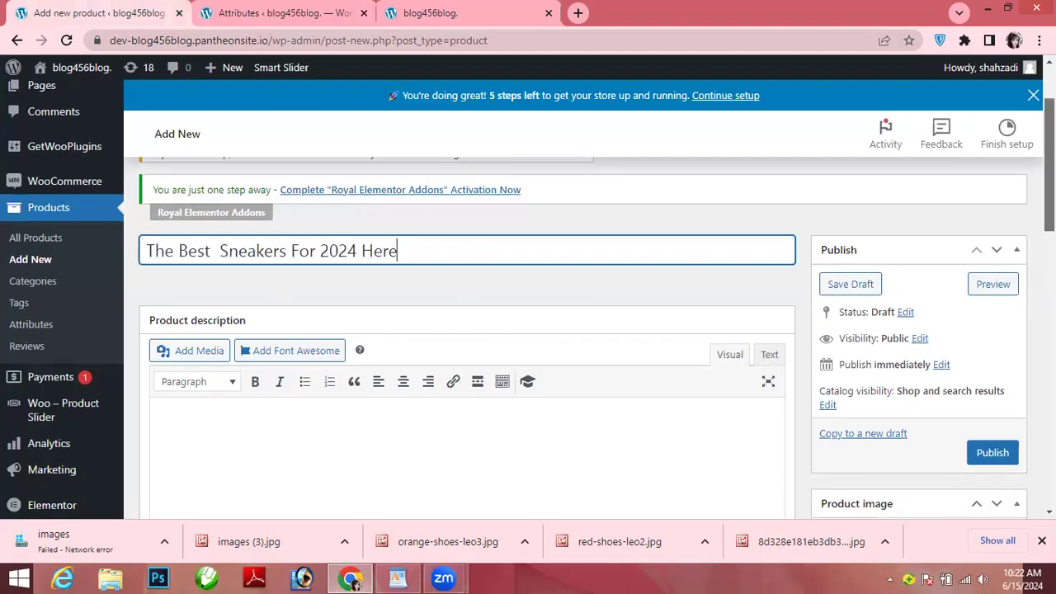
# Step: Copy the full shoe paragraph from the WordPad document into the product description
pyautogui.scroll(-2, 736, 356)
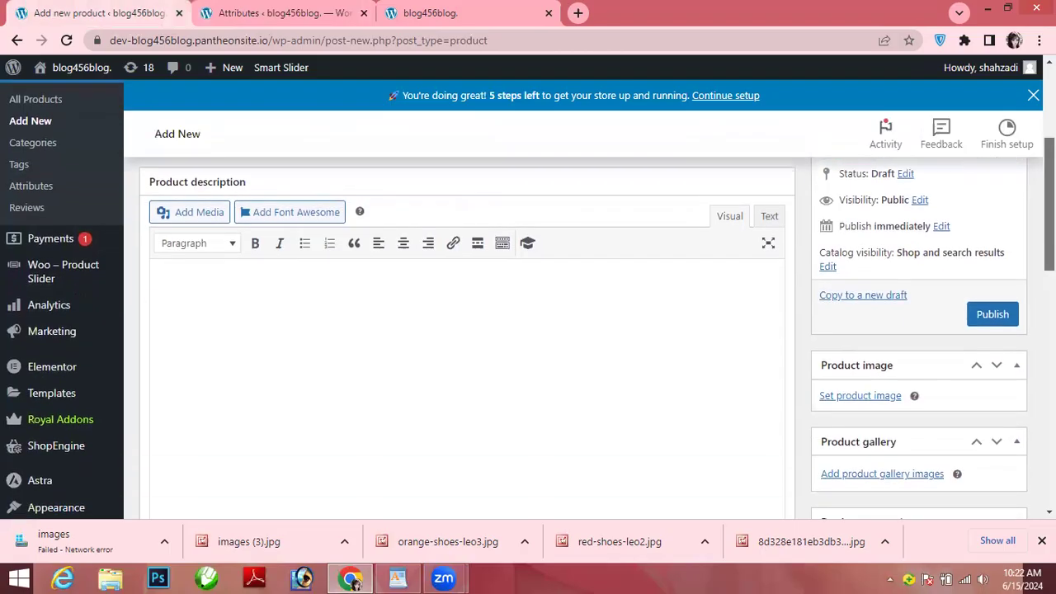
pyautogui.click(398, 578)
pyautogui.moveTo(372, 223); pyautogui.dragTo(307, 178)
pyautogui.hotkey('ctrl', 'c')
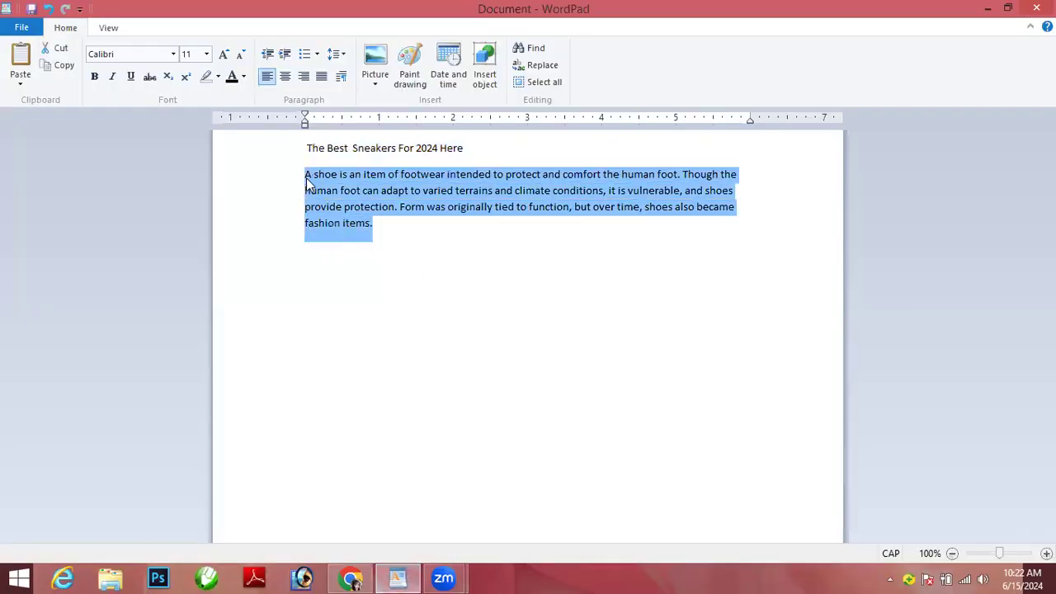
pyautogui.click(350, 577)
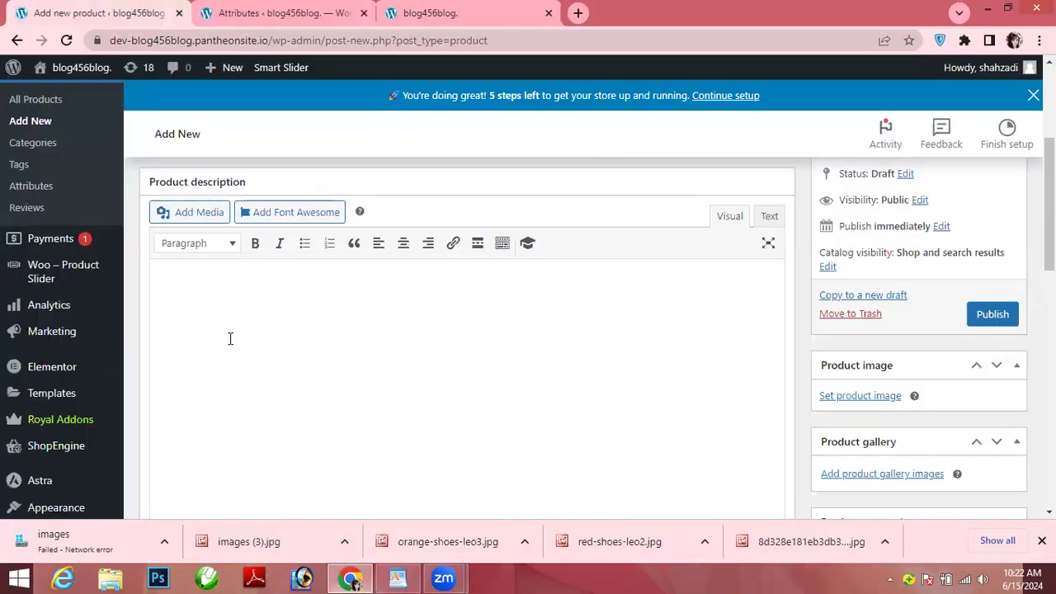
pyautogui.hotkey('ctrl', 'v')
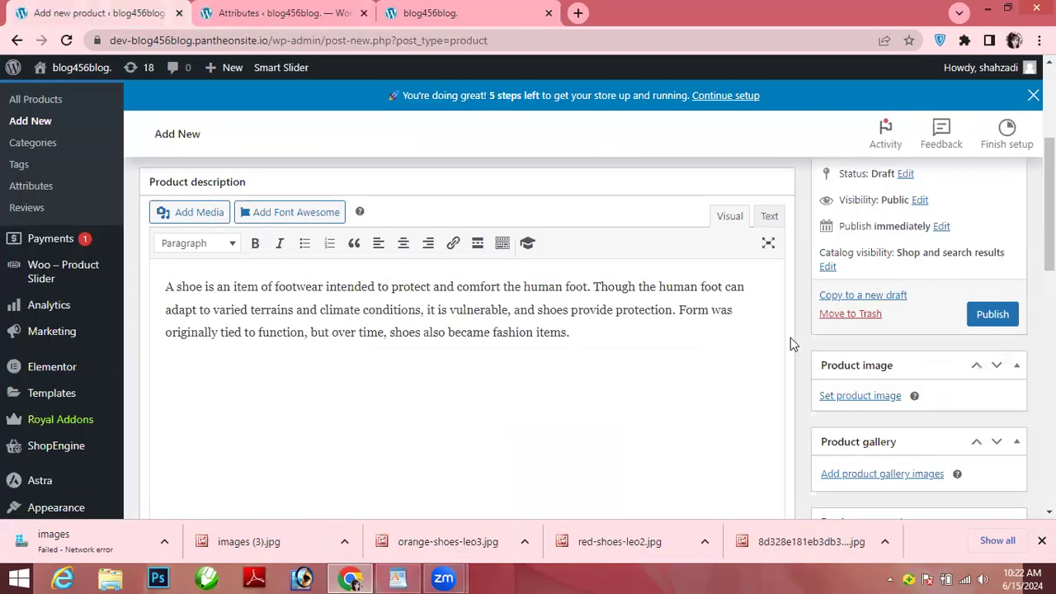
# Step: Copy the text "A shoe is an item of footwear intended to protect and comfort the human foot" from WordPad into the product short description
pyautogui.scroll(-10, 790, 343)
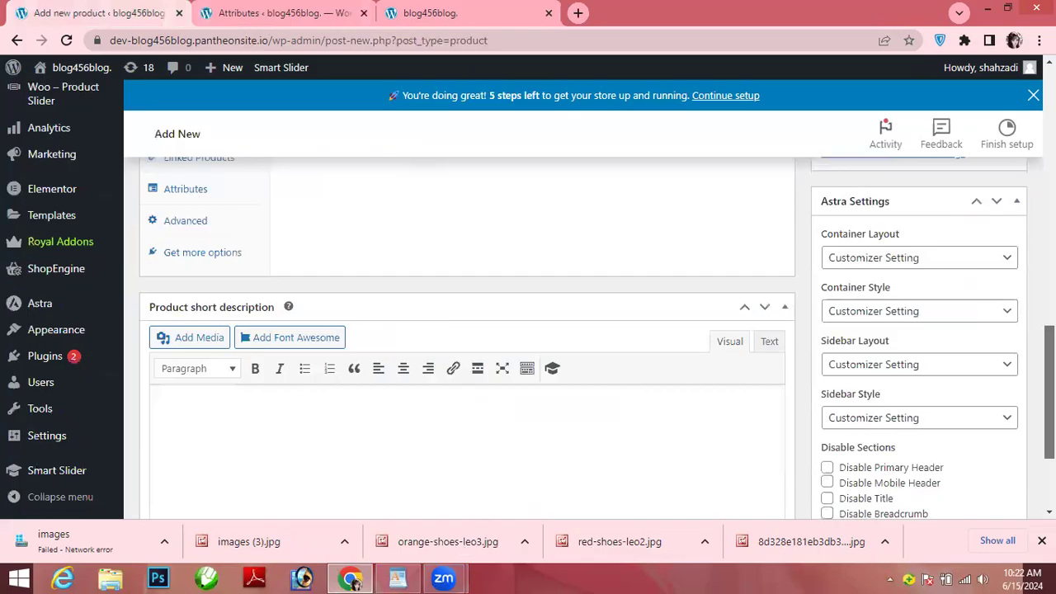
pyautogui.scroll(-1, 1014, 426)
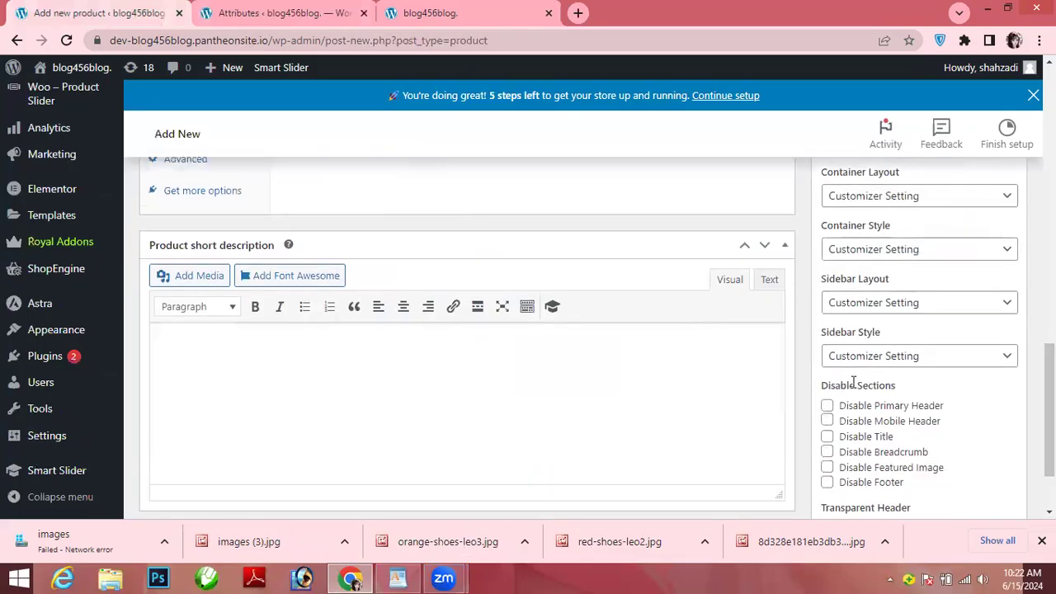
pyautogui.click(397, 578)
pyautogui.click(413, 304)
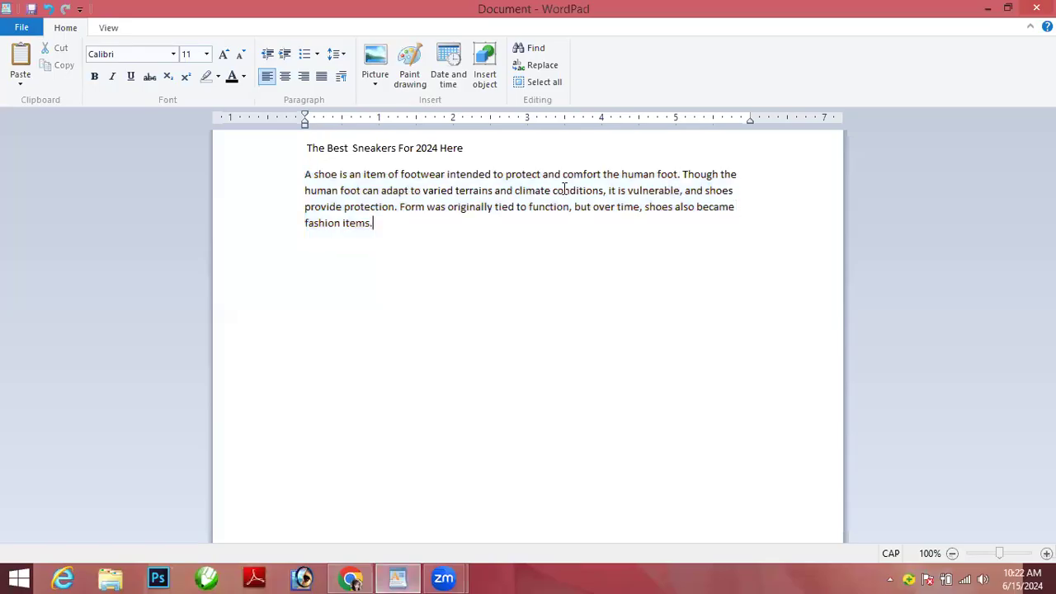
pyautogui.moveTo(678, 174); pyautogui.dragTo(255, 184)
pyautogui.hotkey('ctrl', 'c')
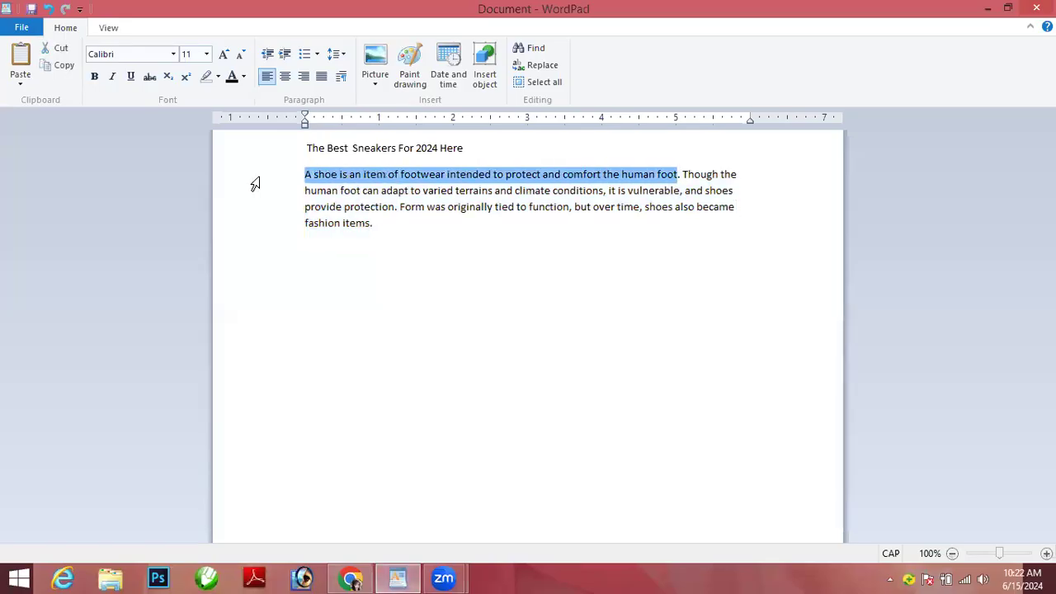
pyautogui.click(351, 578)
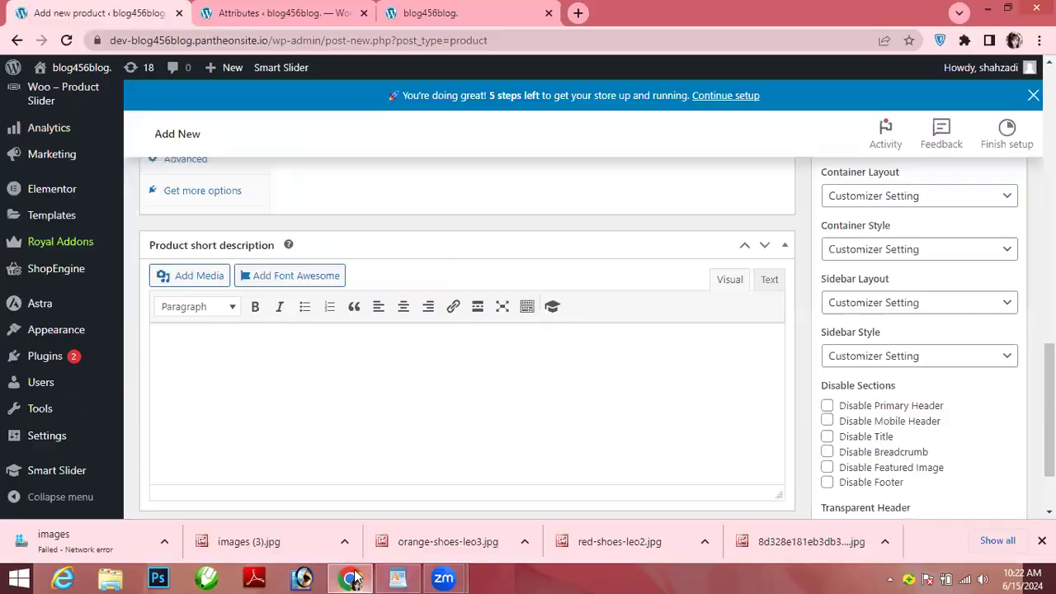
pyautogui.click(335, 356)
pyautogui.hotkey('ctrl', 'v')
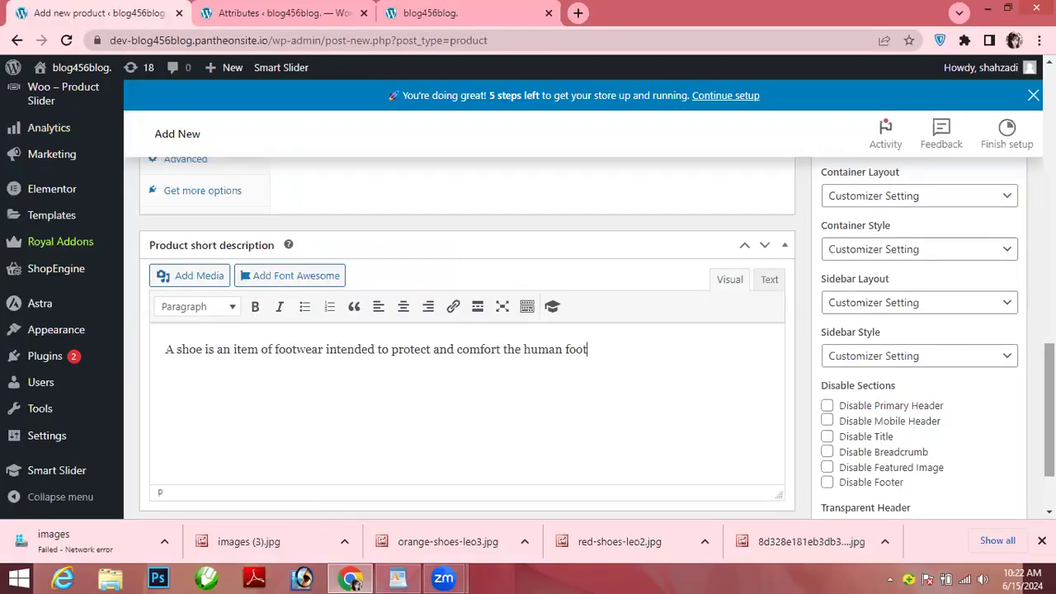
# Step: Assign the new product to the Shoes category
pyautogui.scroll(2, 1049, 396)
pyautogui.scroll(7, 528, 330)
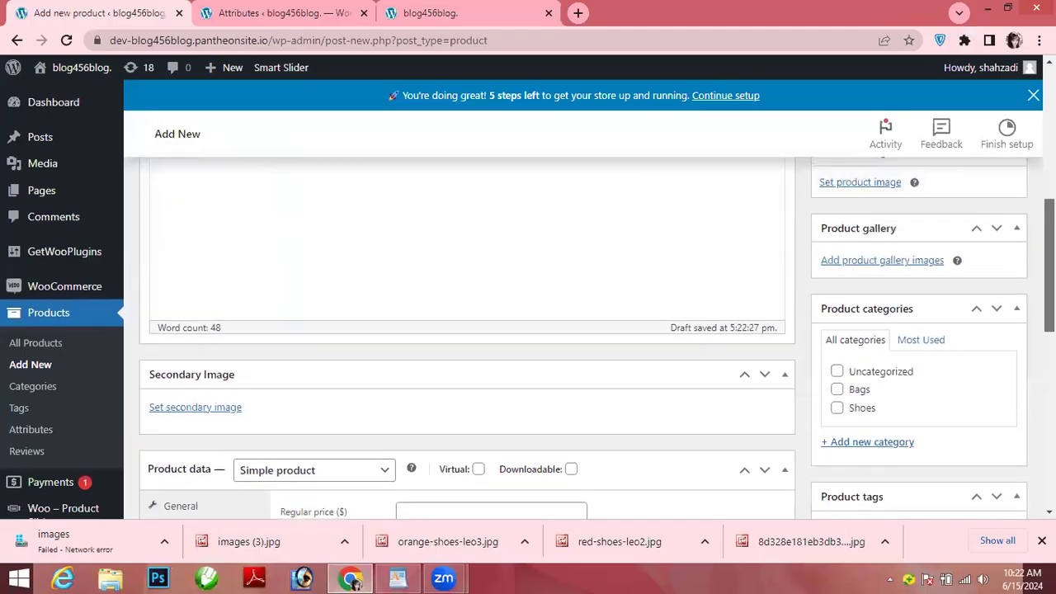
pyautogui.scroll(-2, 467, 330)
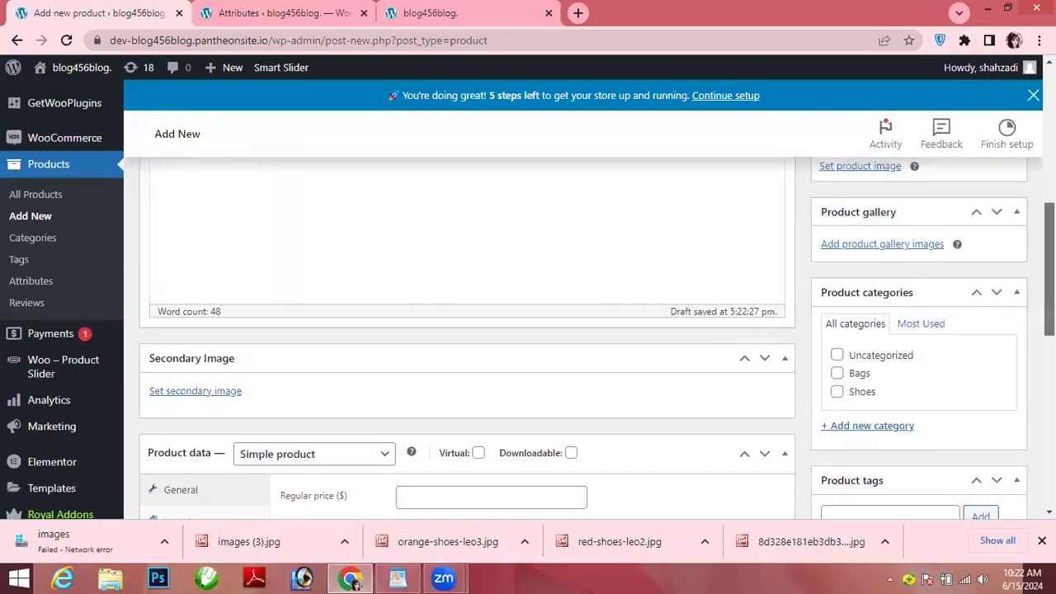
pyautogui.scroll(1, 528, 330)
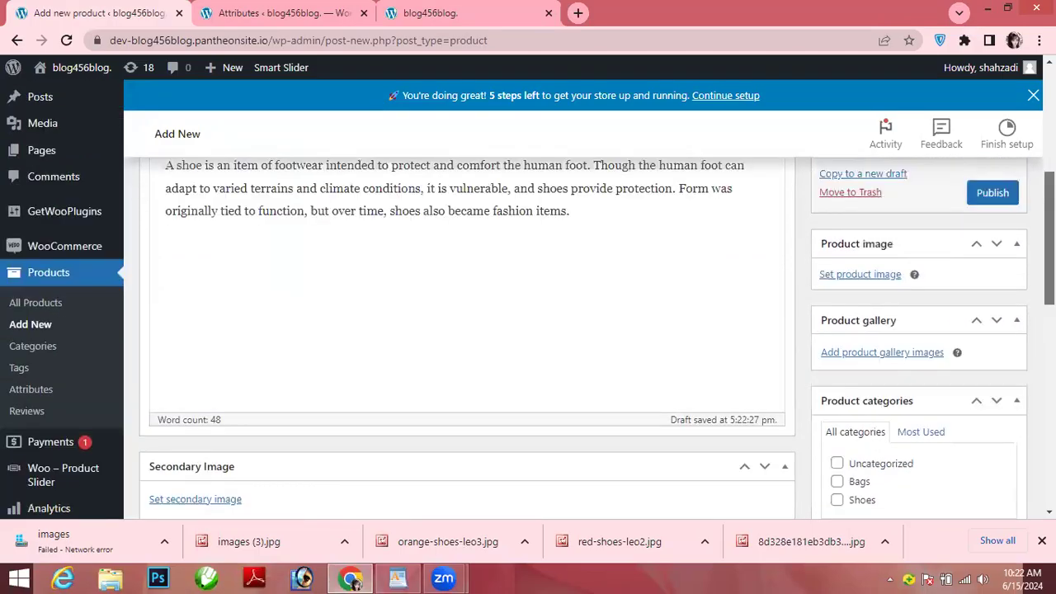
pyautogui.scroll(-1, 886, 326)
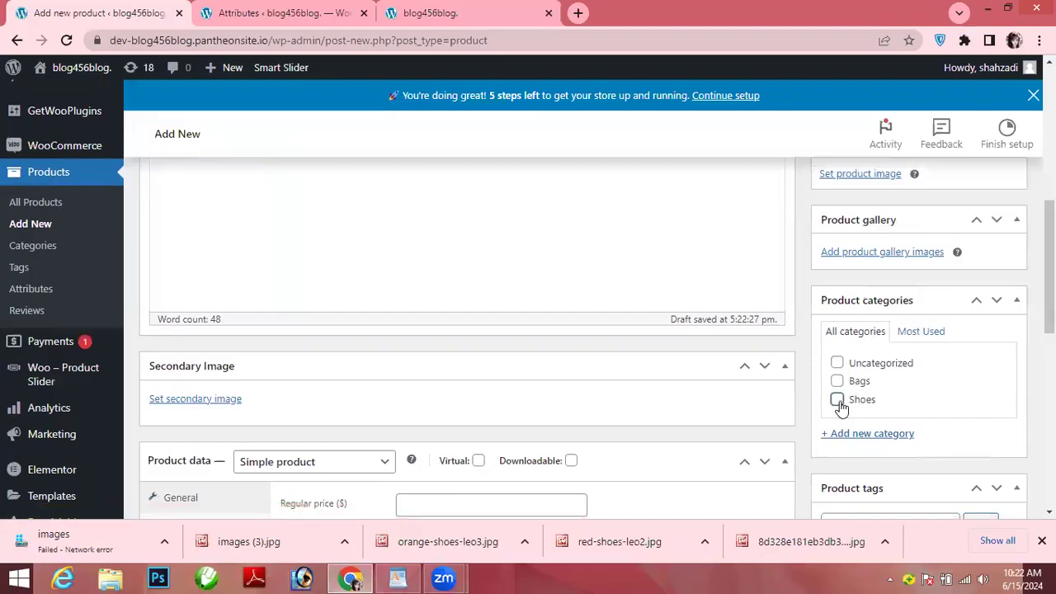
# Step: Start setting the product image and upload mens-casual-fashion-sneakers9 from the Desktop to the media library
pyautogui.scroll(1, 889, 284)
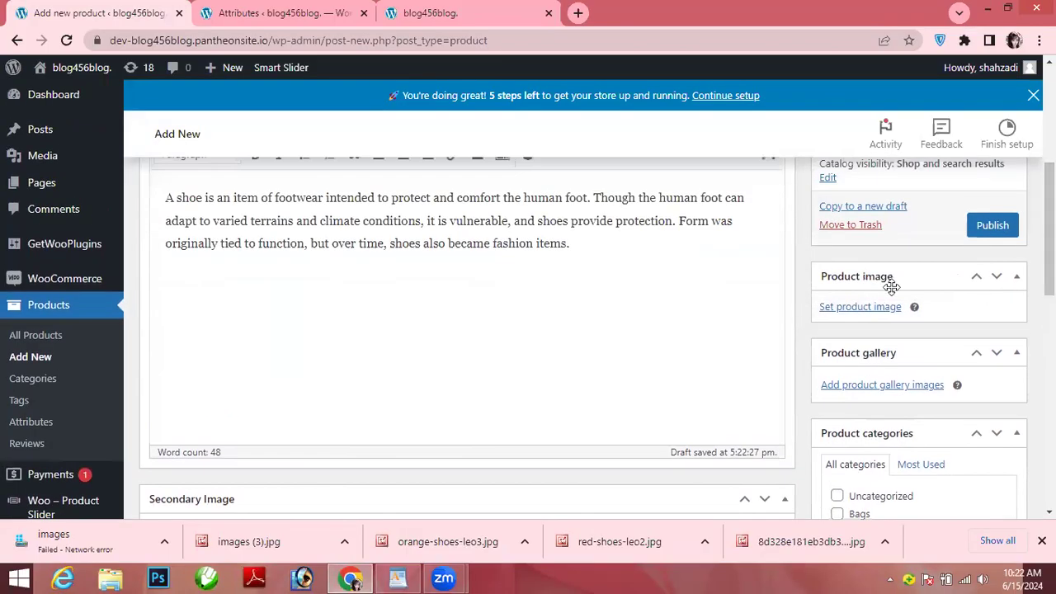
pyautogui.click(875, 308)
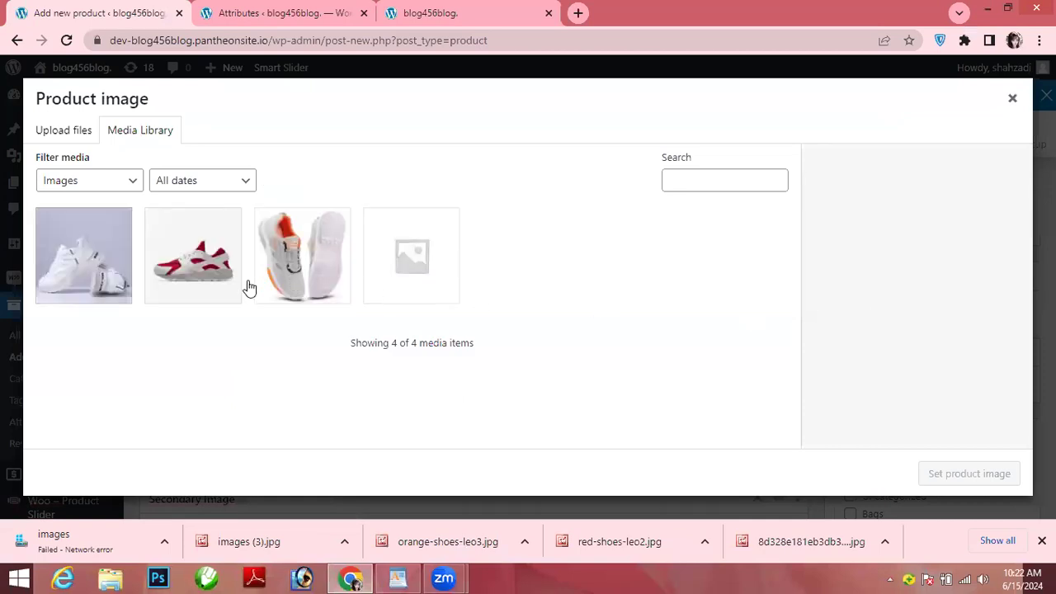
pyautogui.click(71, 133)
pyautogui.click(518, 327)
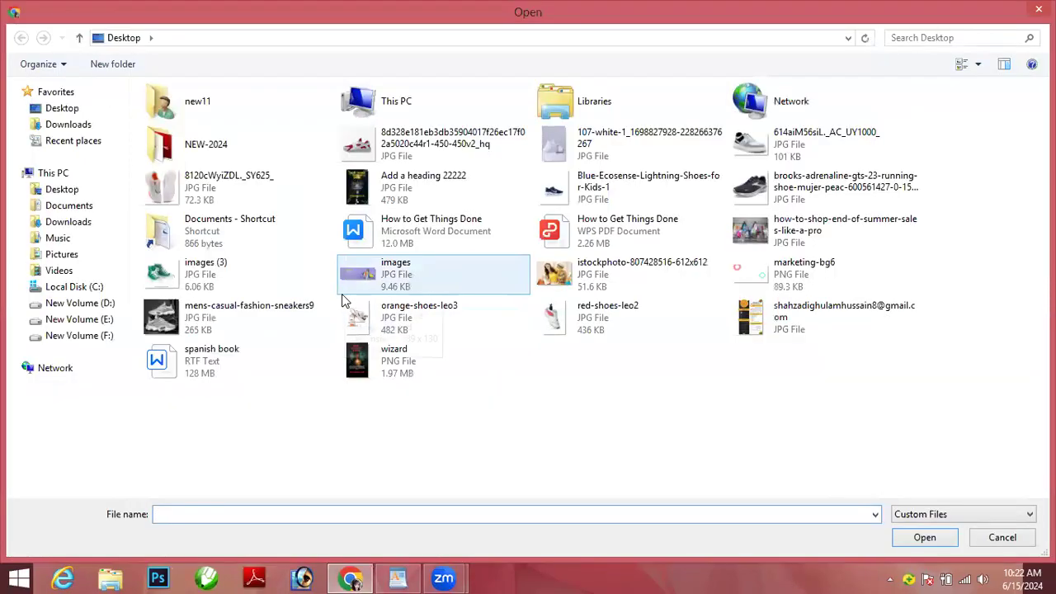
pyautogui.click(175, 325)
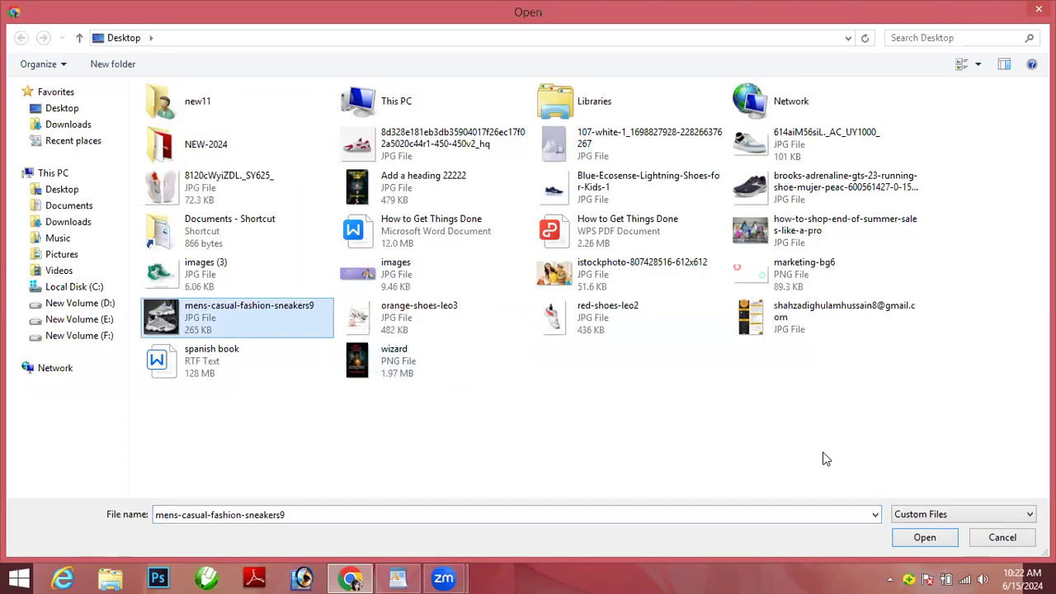
pyautogui.click(925, 538)
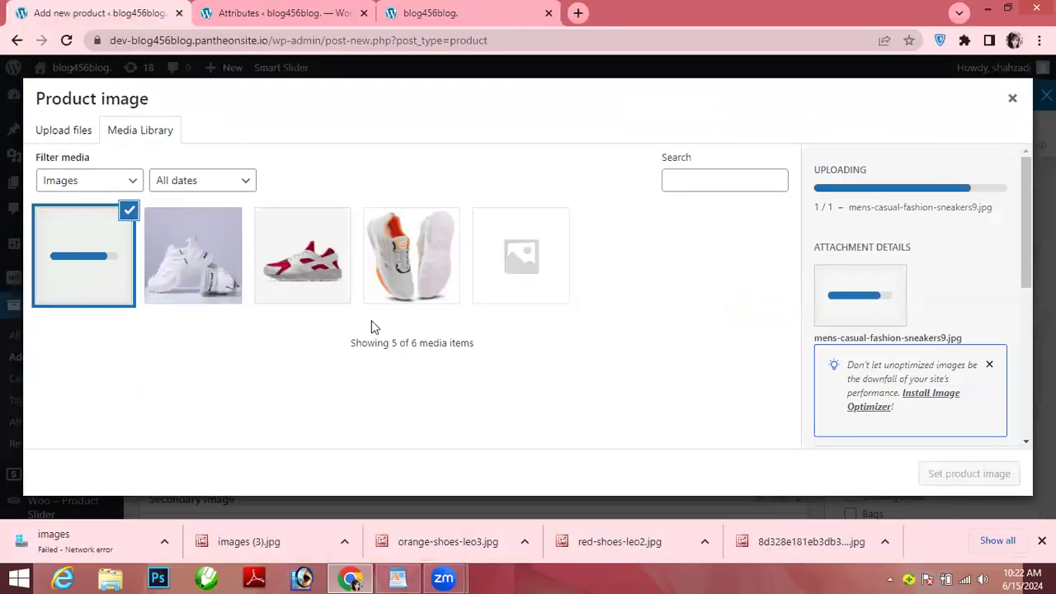
# Step: Upload the green shoe picture "images (3)" from the Desktop to the media library
pyautogui.click(82, 141)
pyautogui.click(508, 320)
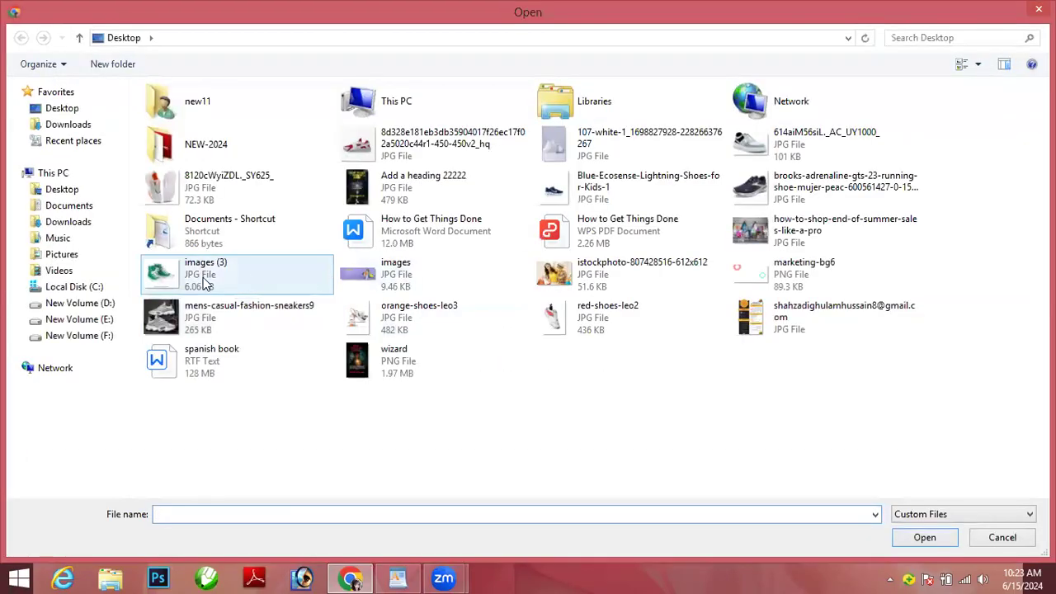
pyautogui.click(204, 281)
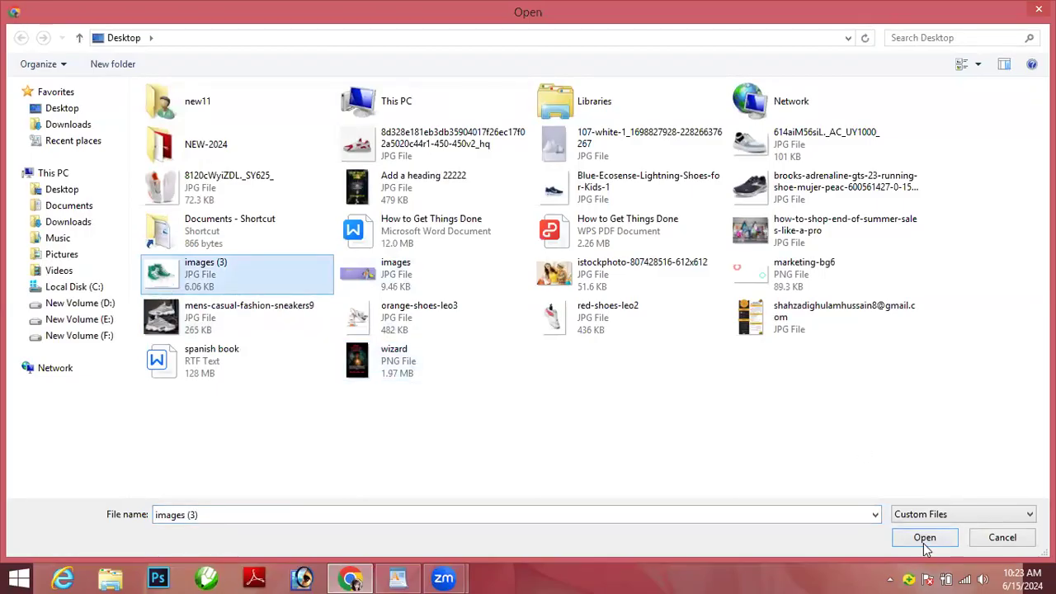
pyautogui.click(924, 538)
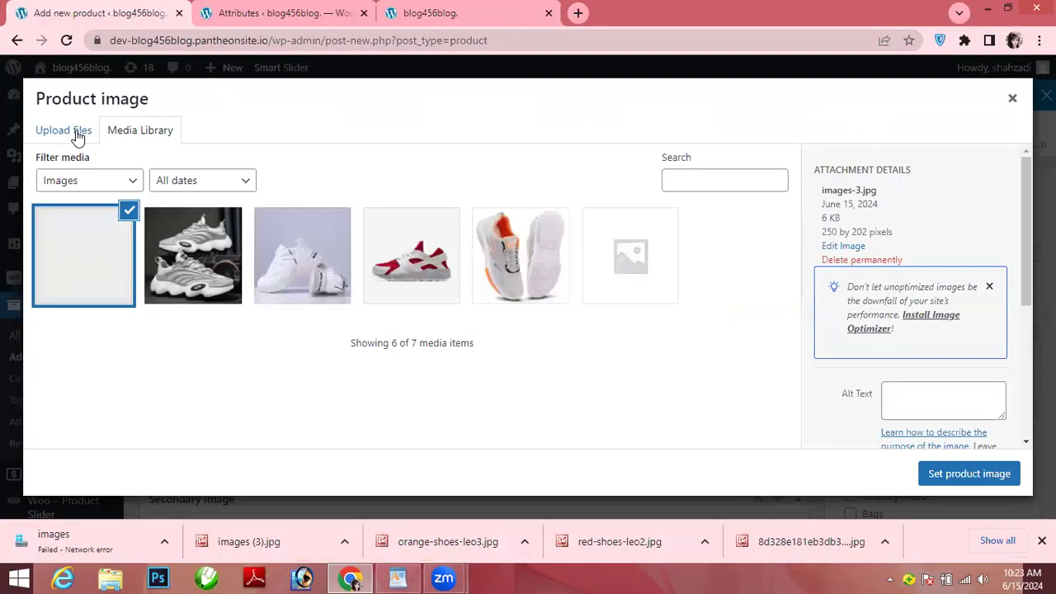
pyautogui.click(71, 133)
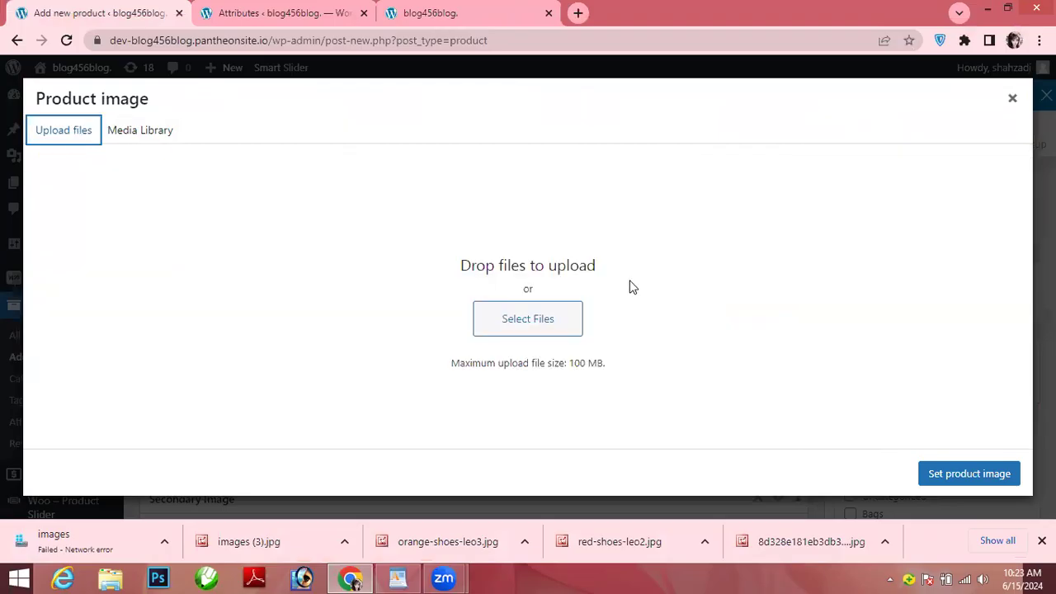
pyautogui.click(566, 319)
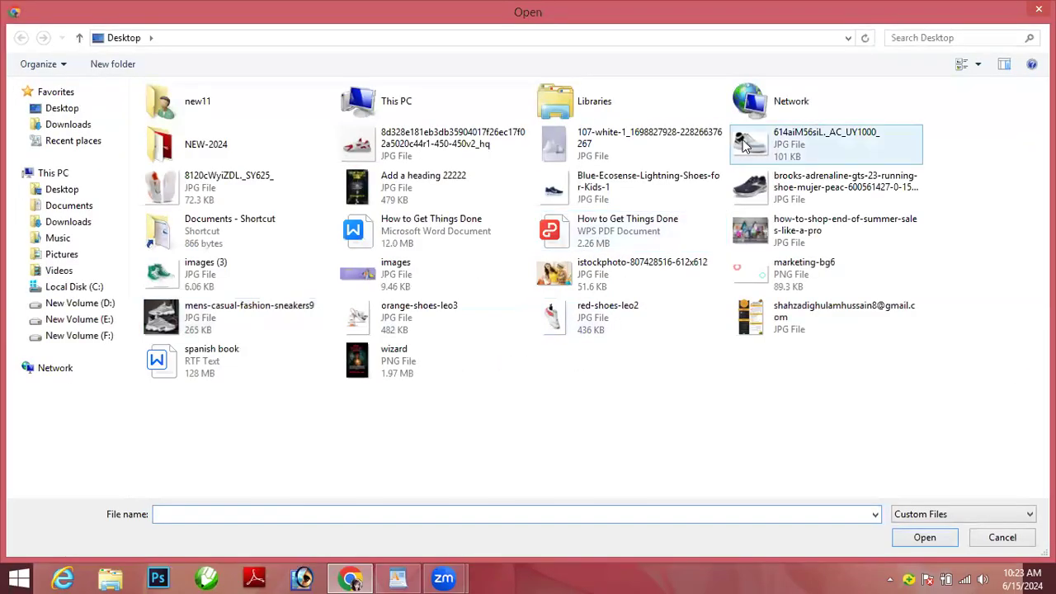
pyautogui.click(752, 187)
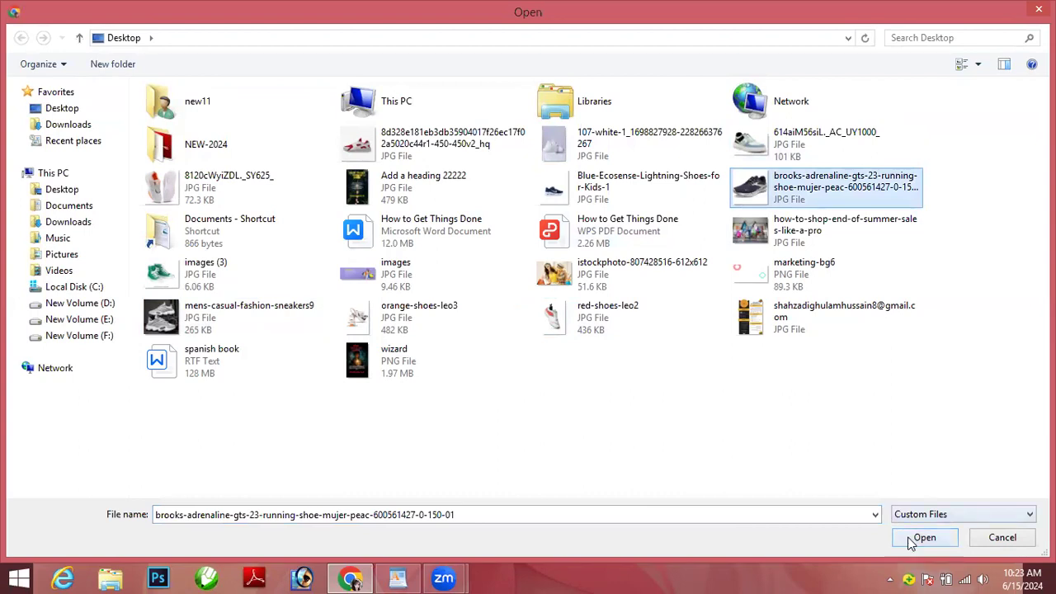
pyautogui.click(911, 541)
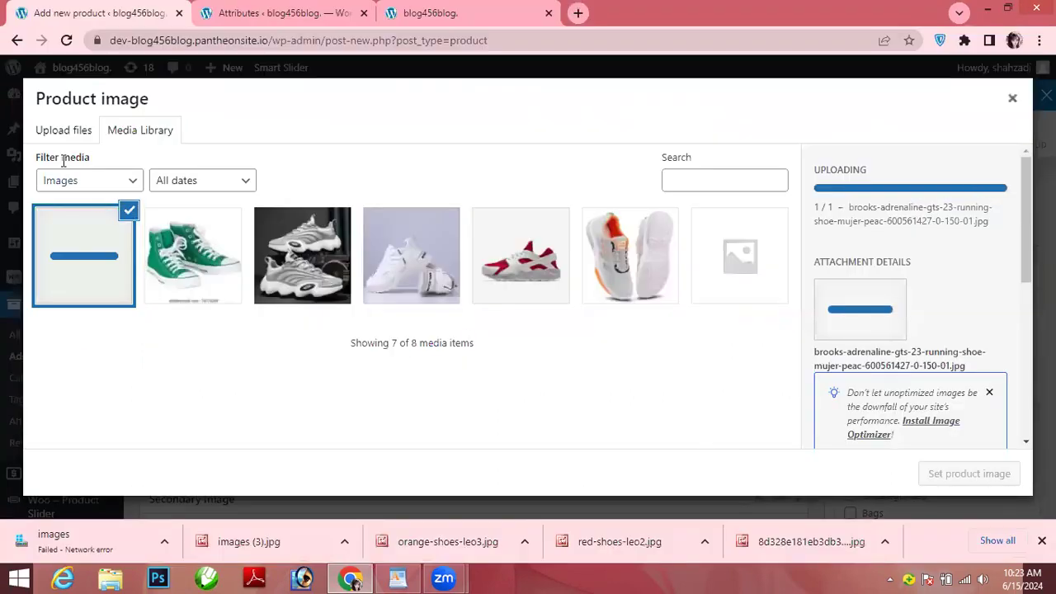
# Step: Upload Blue-Ecosense-Lightning-Shoes-for-Kids-1 from the Desktop to the media library
pyautogui.click(65, 140)
pyautogui.click(518, 326)
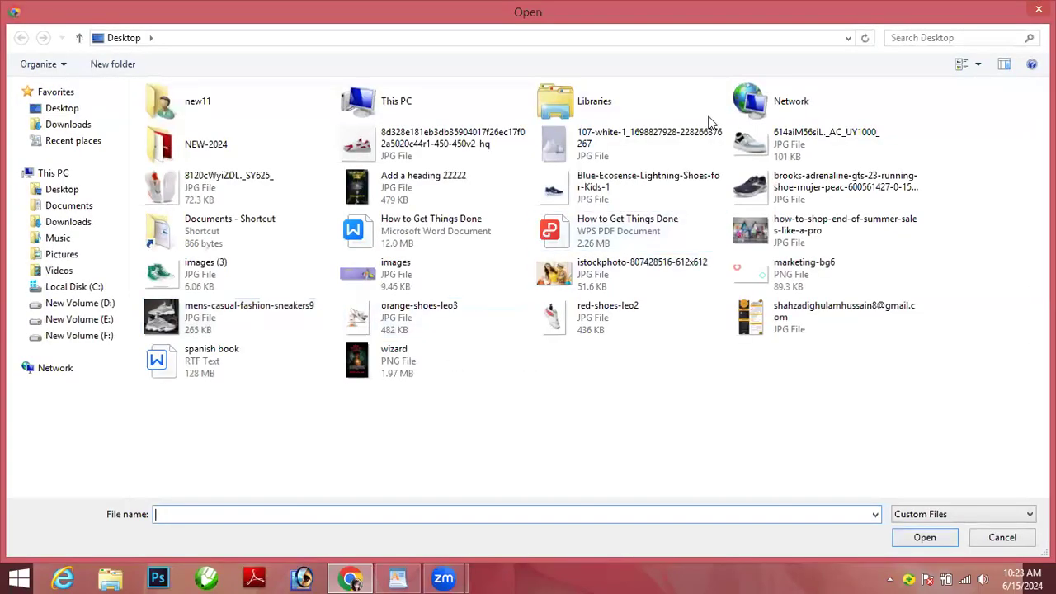
pyautogui.click(680, 175)
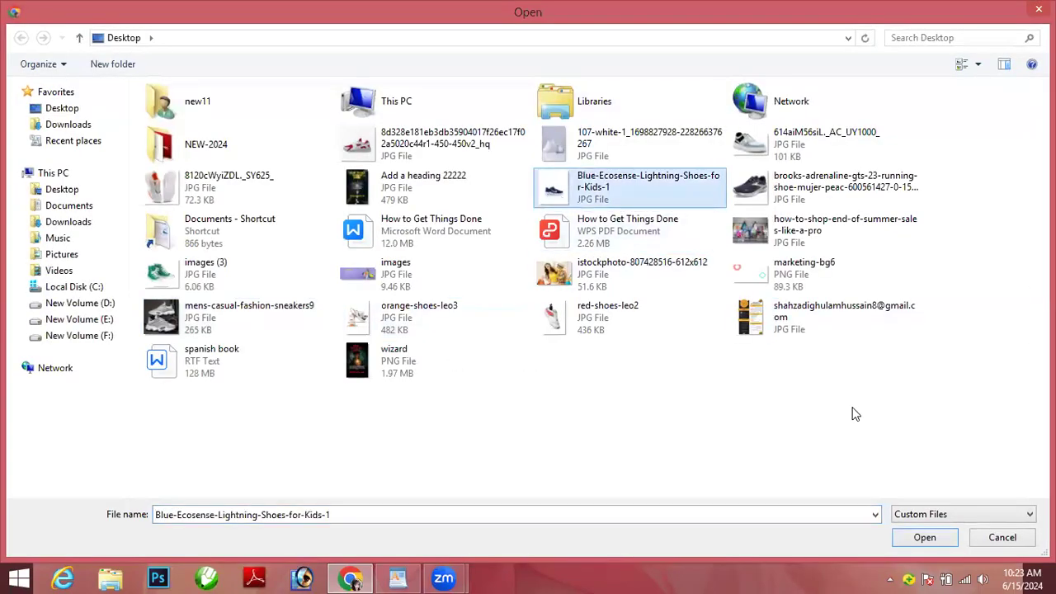
pyautogui.click(925, 537)
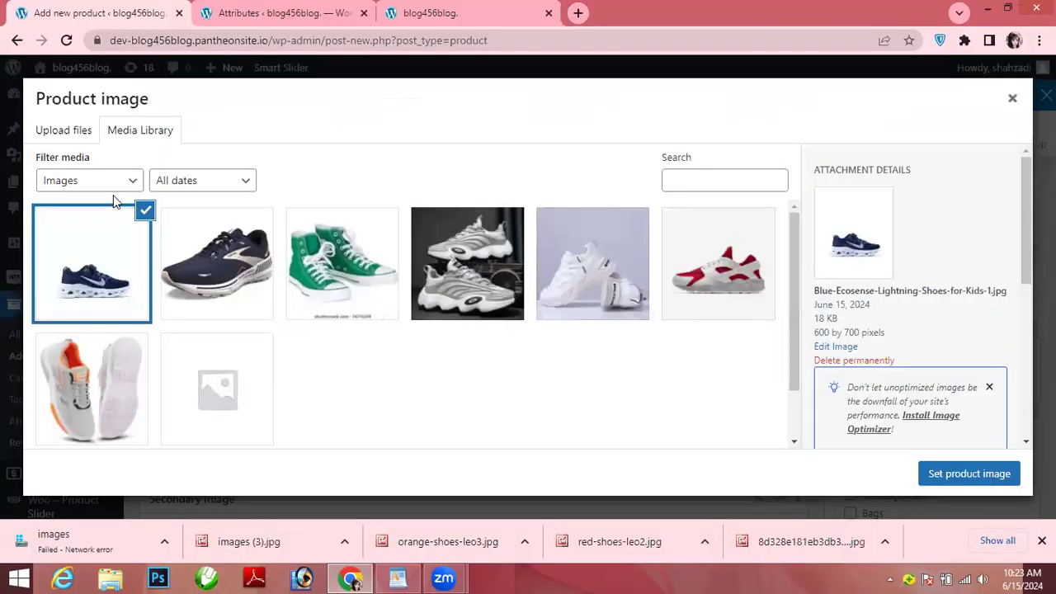
pyautogui.click(63, 137)
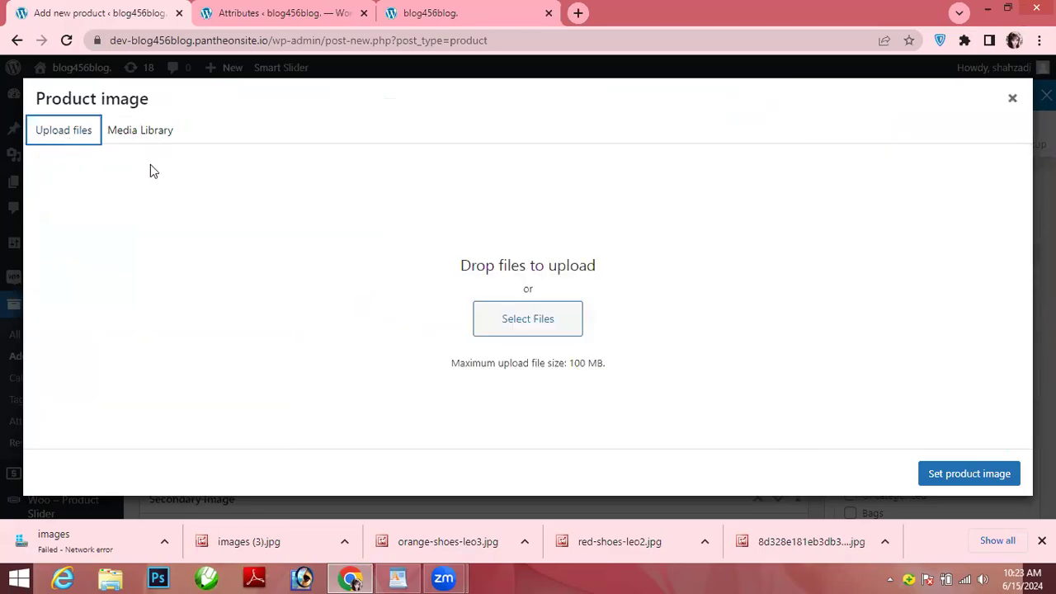
pyautogui.click(528, 329)
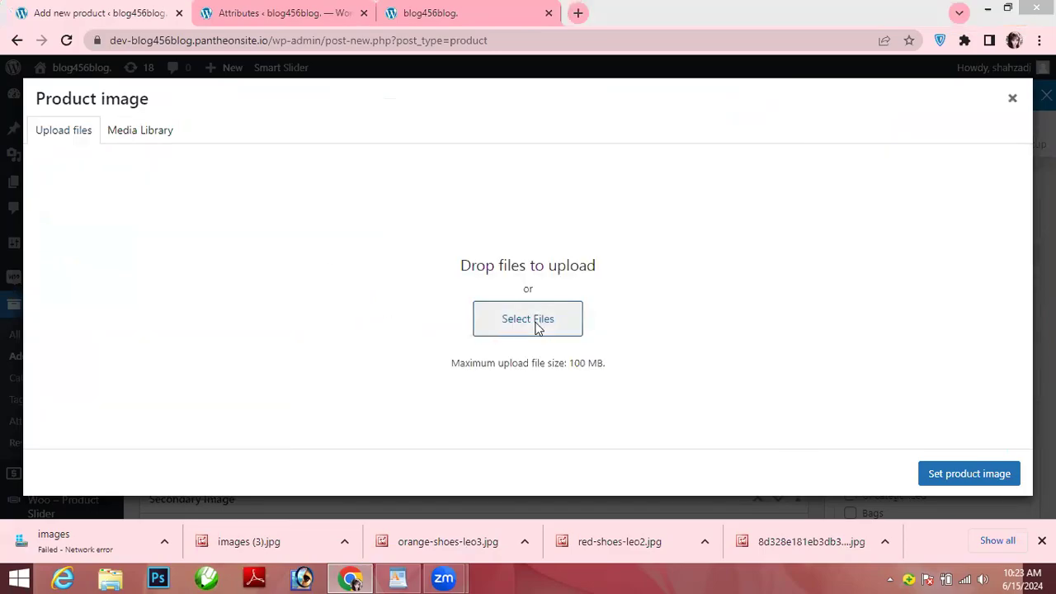
pyautogui.click(758, 145)
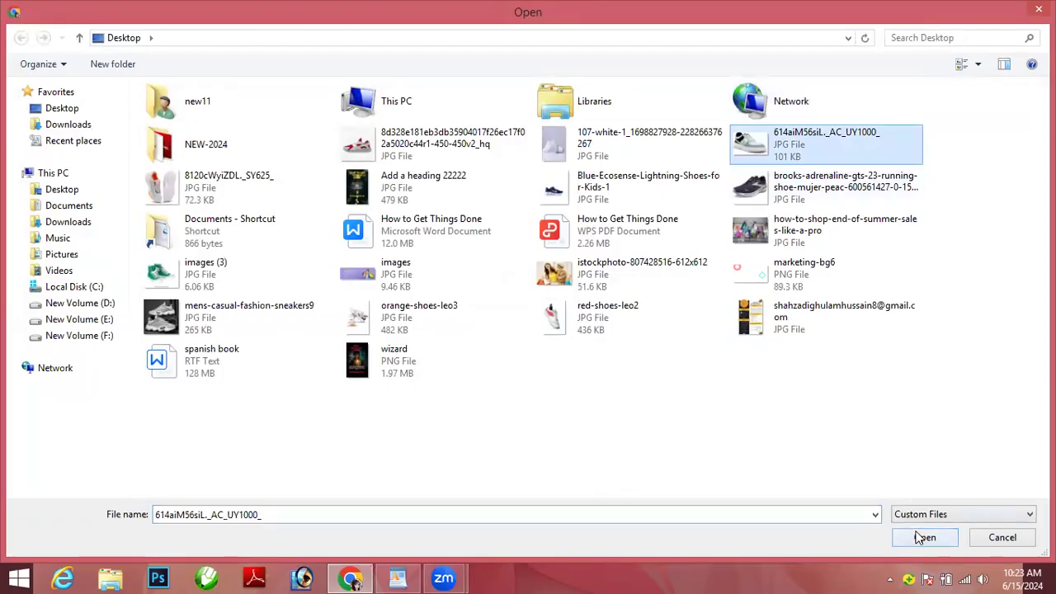
pyautogui.click(919, 536)
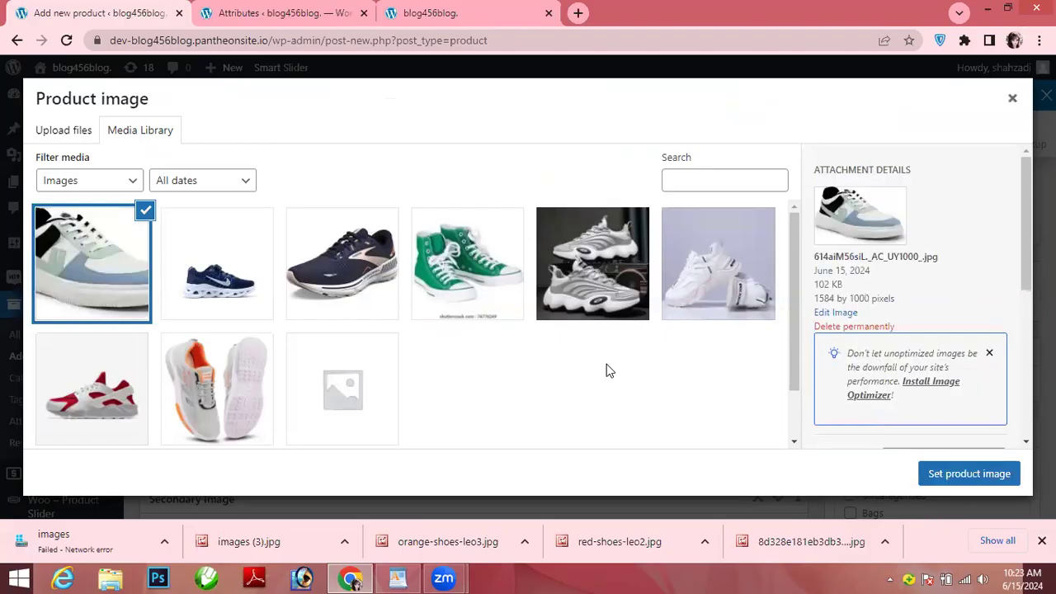
pyautogui.click(693, 292)
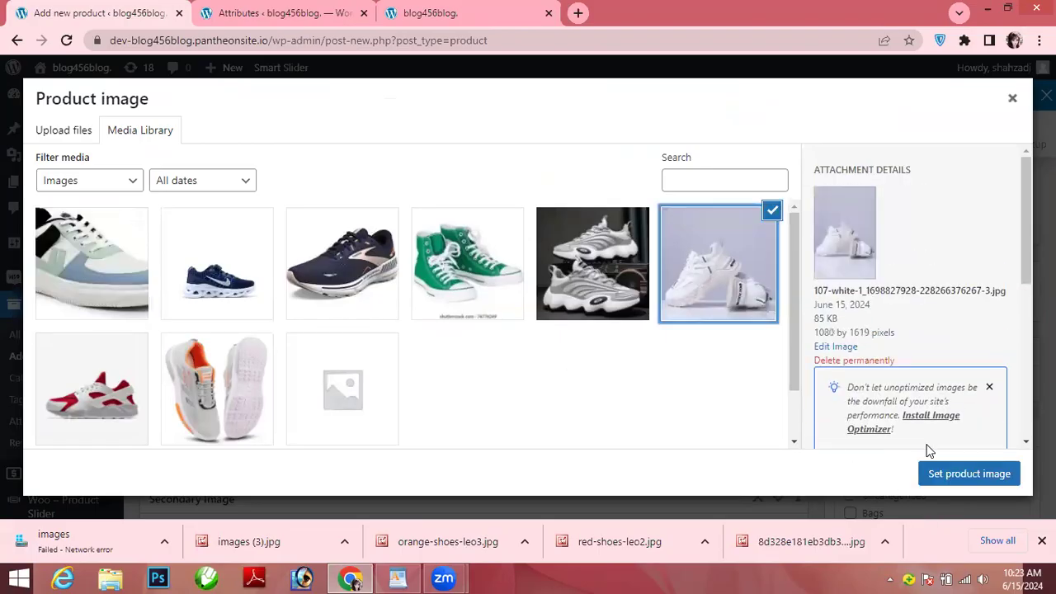
pyautogui.click(953, 476)
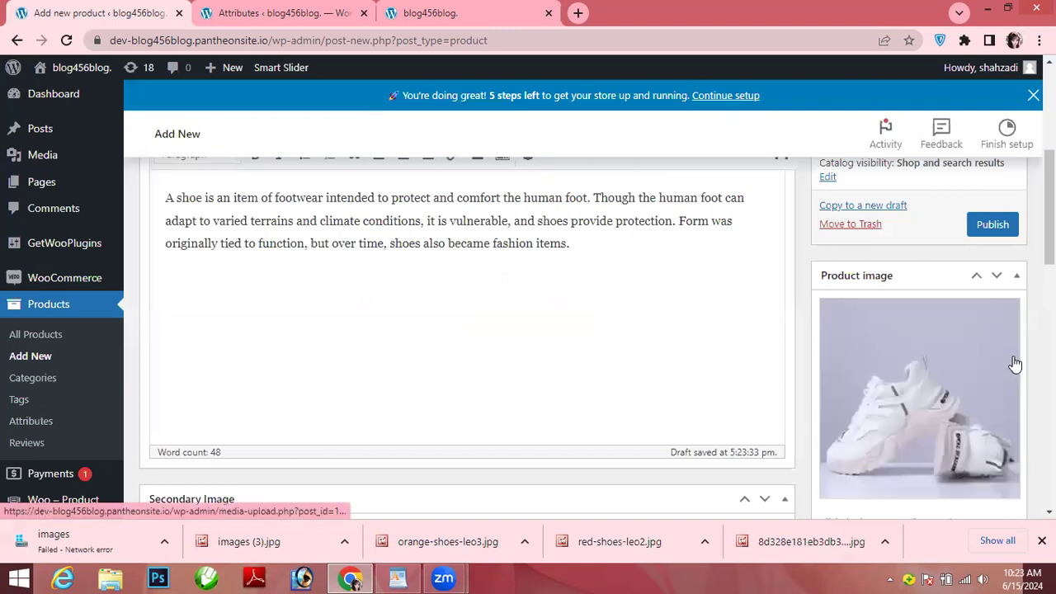
# Step: Add the green high-top shoes picture from the media library to the product gallery
pyautogui.moveTo(1049, 207); pyautogui.dragTo(1049, 284)
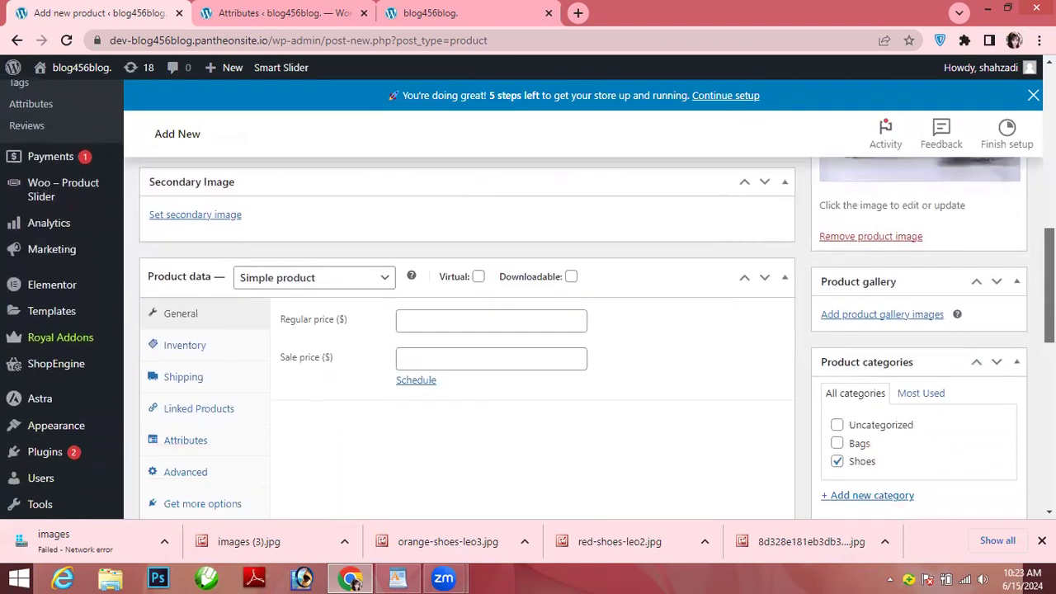
pyautogui.click(922, 315)
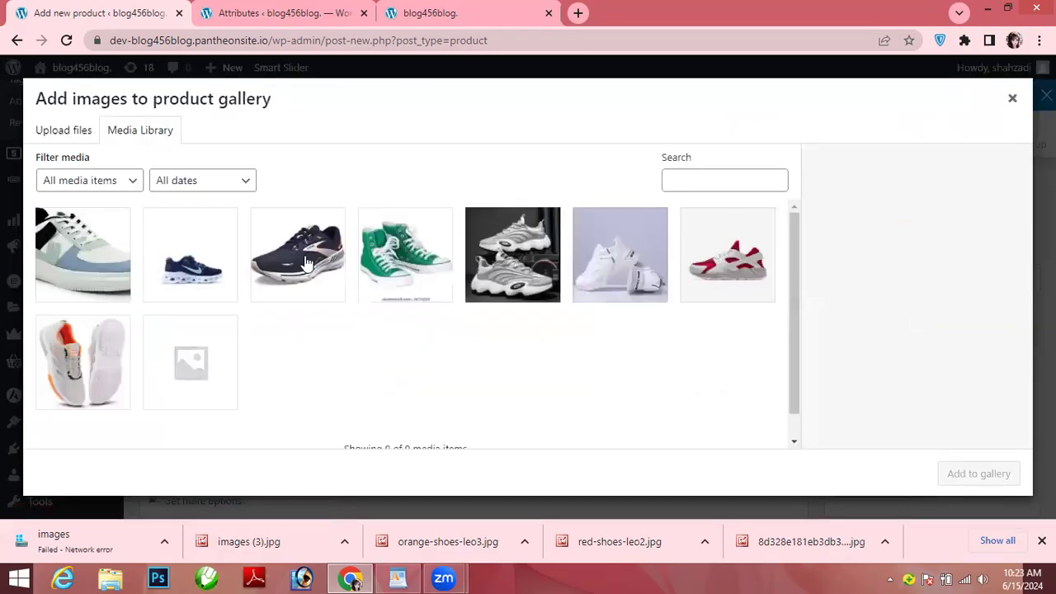
pyautogui.click(171, 294)
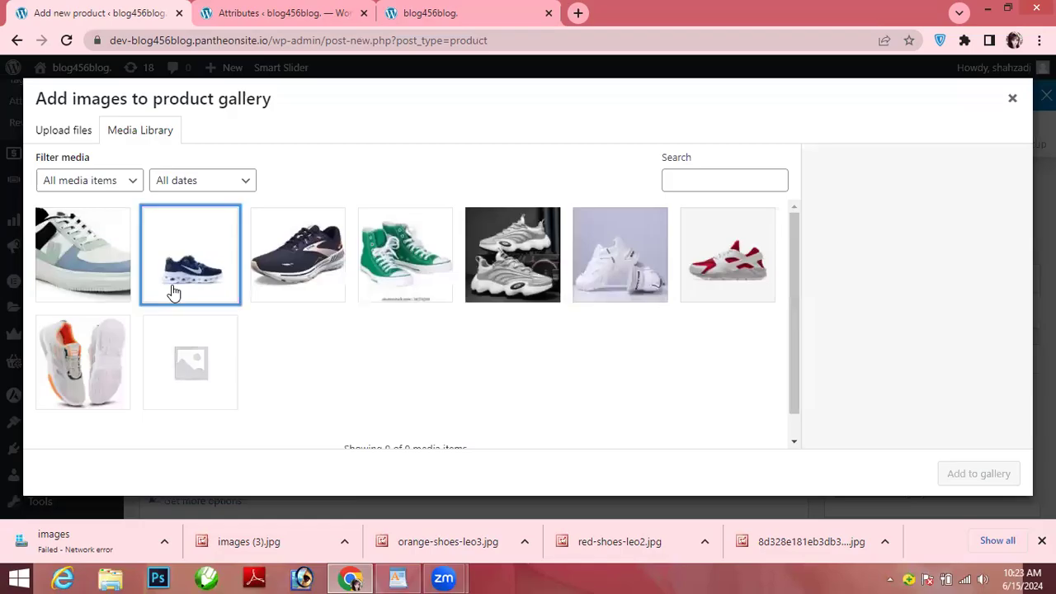
pyautogui.click(98, 267)
pyautogui.click(417, 266)
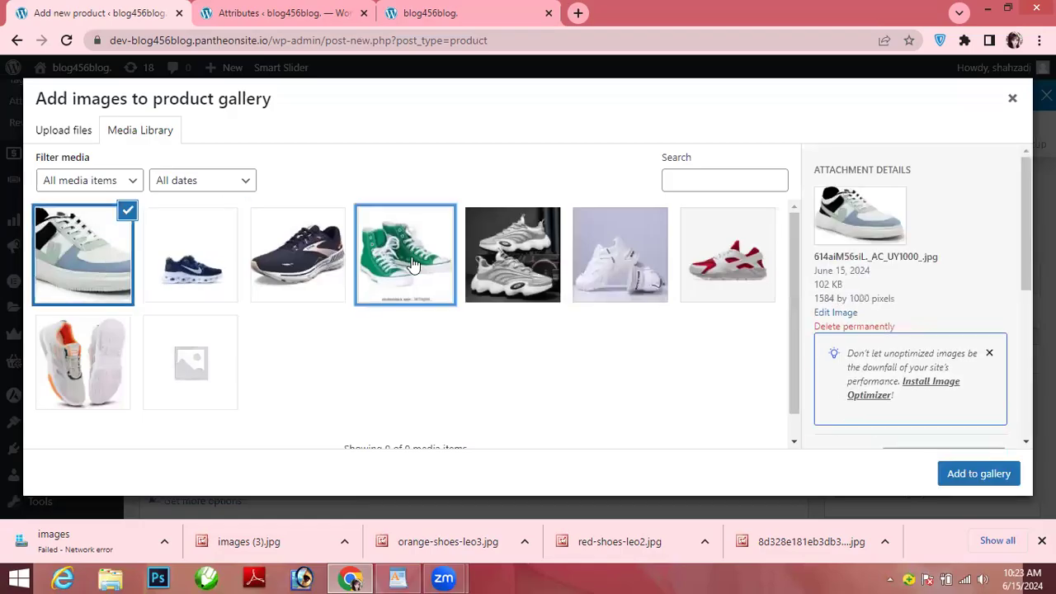
pyautogui.click(982, 471)
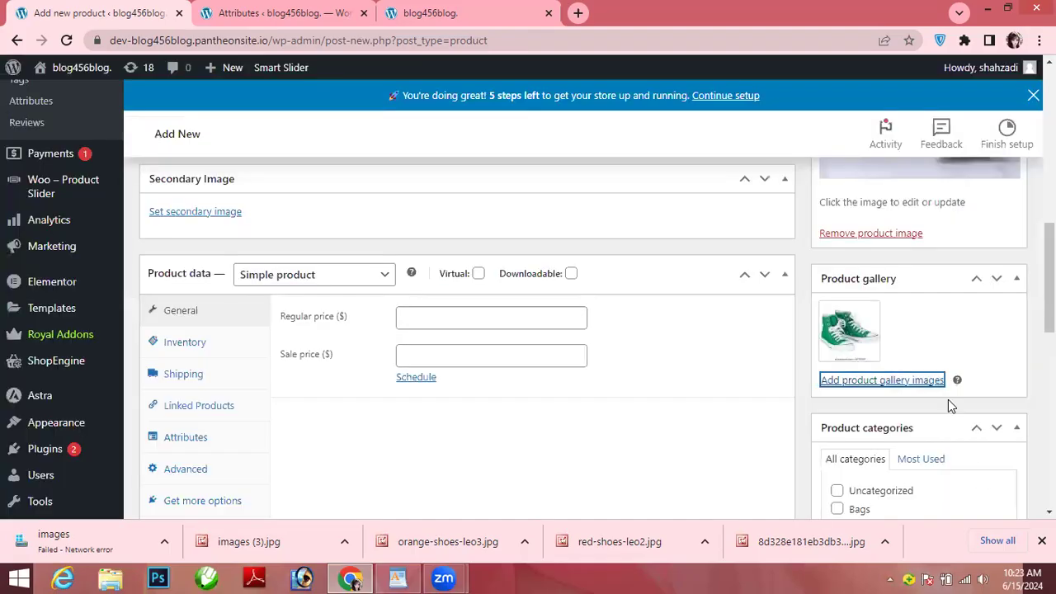
# Step: Add the white and blue sneaker picture 614aiM56siL._AC_UY1000_.jpg to the product gallery
pyautogui.click(931, 382)
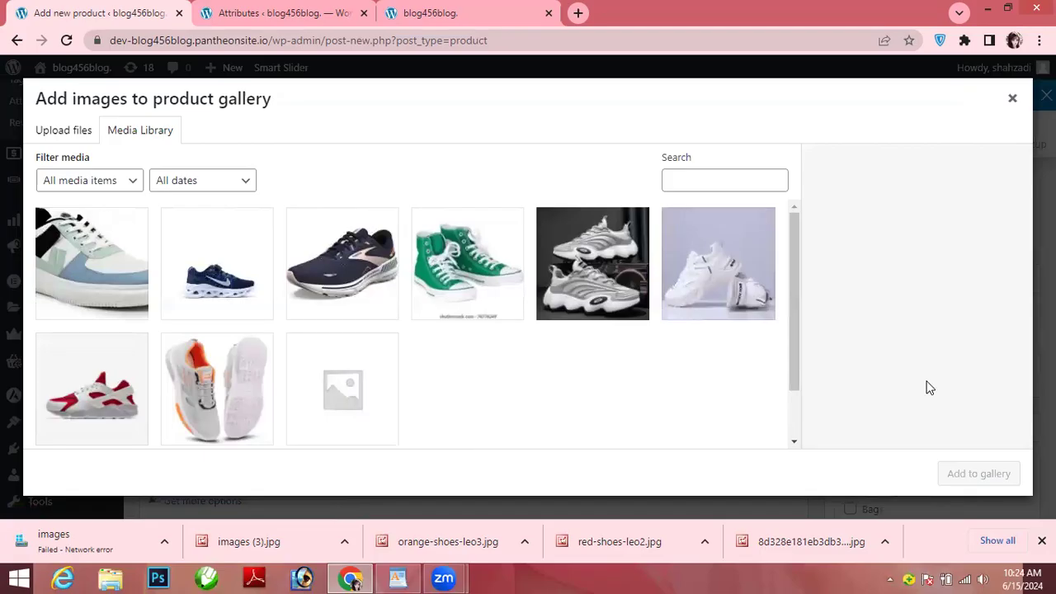
pyautogui.click(336, 278)
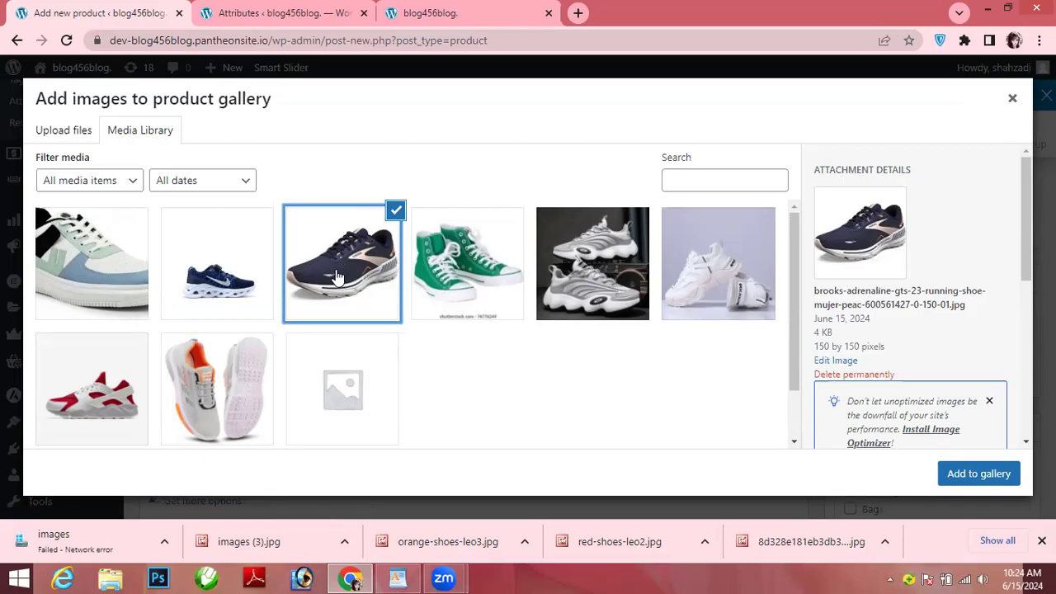
pyautogui.click(250, 281)
pyautogui.click(125, 302)
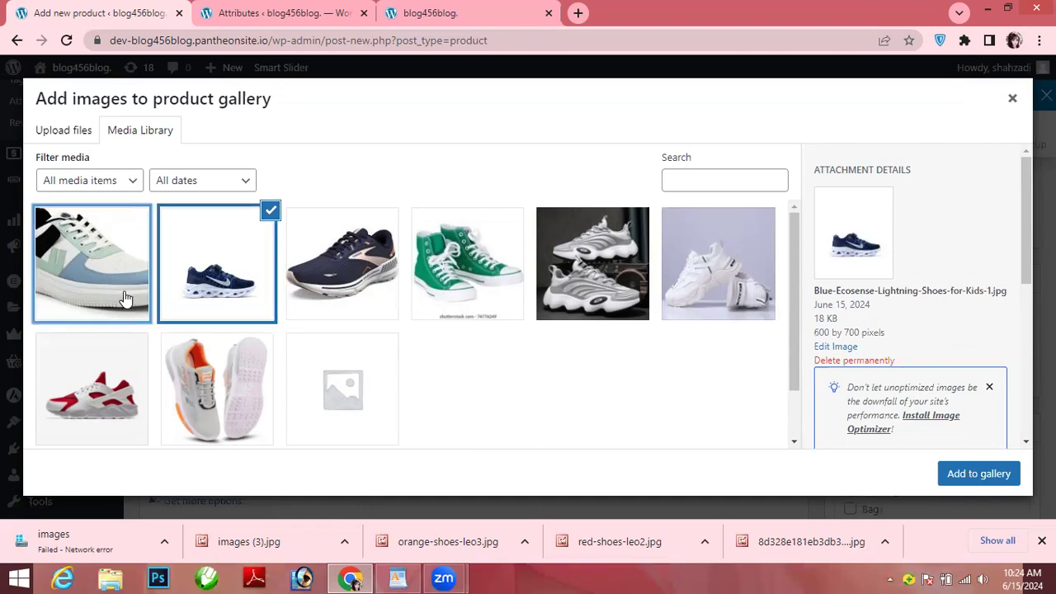
pyautogui.click(962, 474)
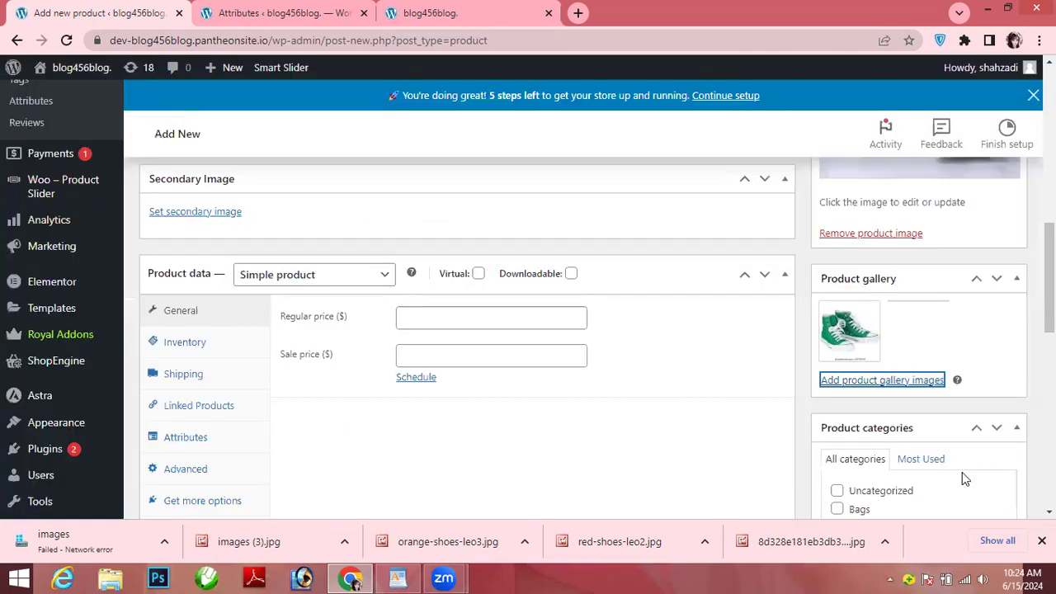
# Step: Open the media library for choosing another product gallery image
pyautogui.click(896, 382)
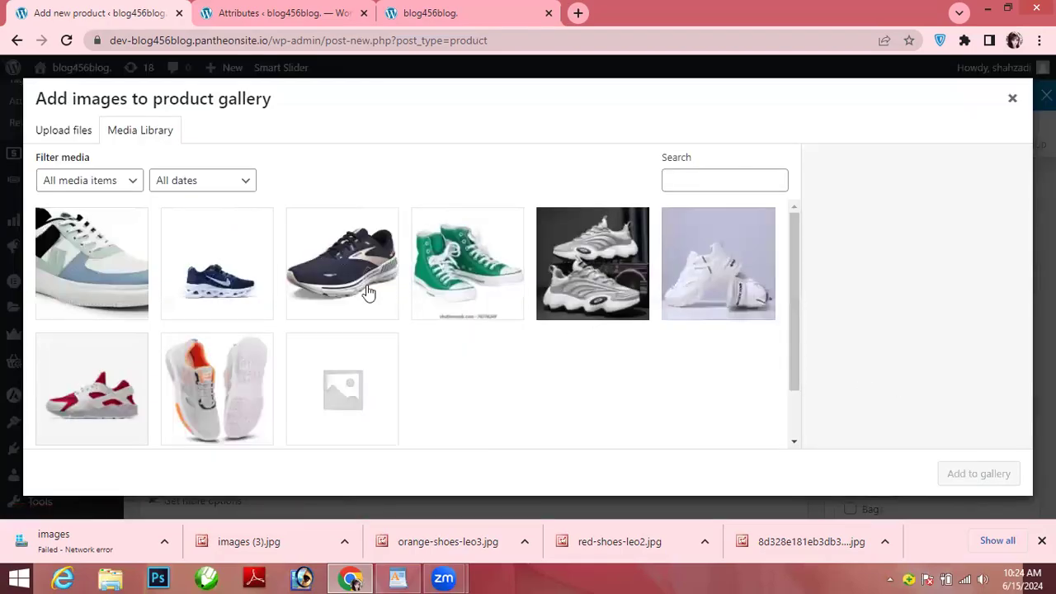
# Step: Add the grey sneakers image mens-casual-fashion-sneakers9.jpg from the media library to the product gallery
pyautogui.click(110, 381)
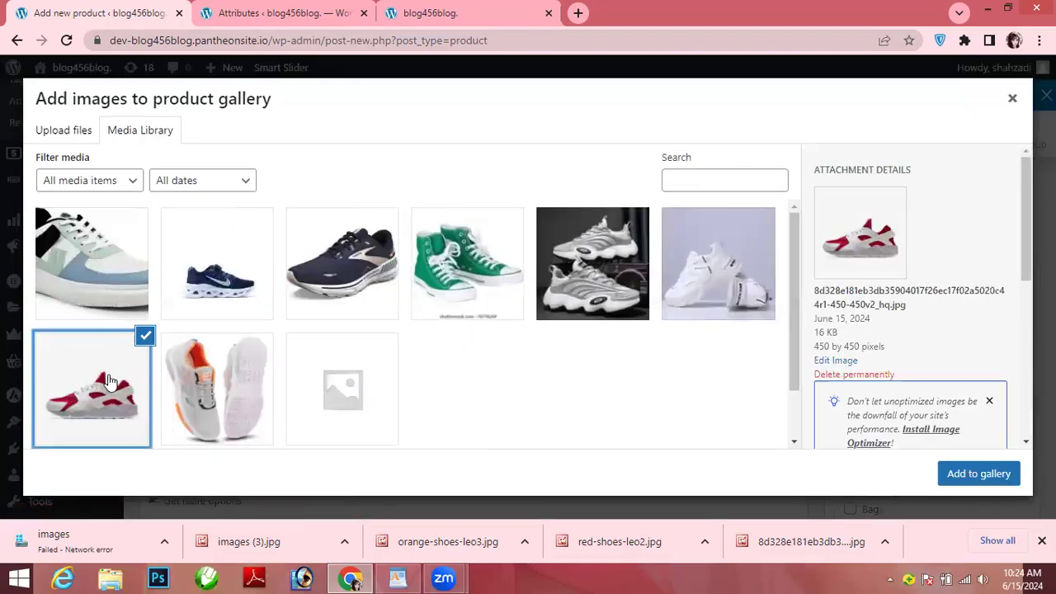
pyautogui.click(544, 282)
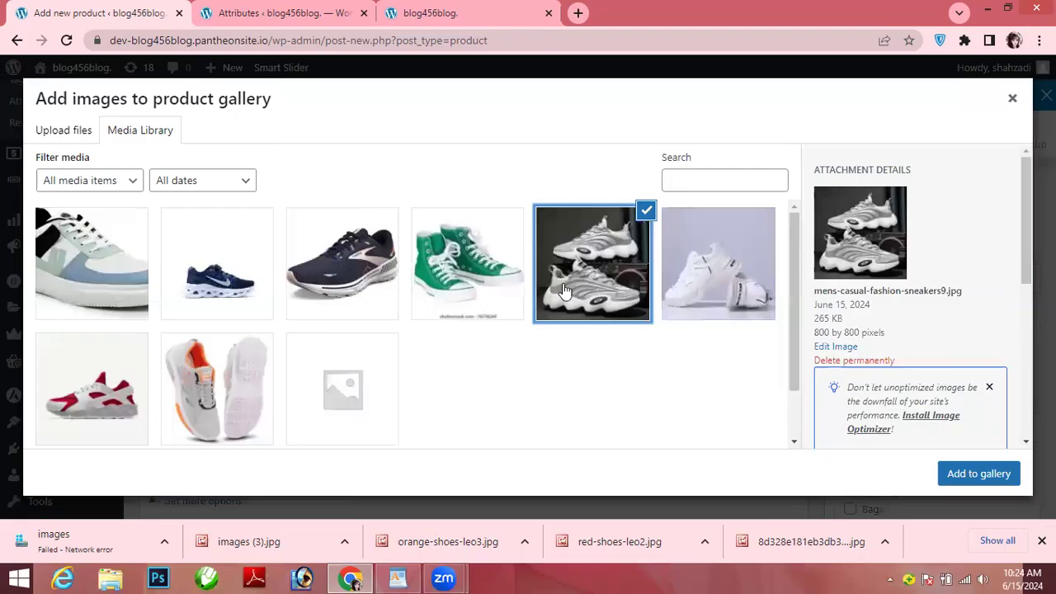
pyautogui.click(1002, 475)
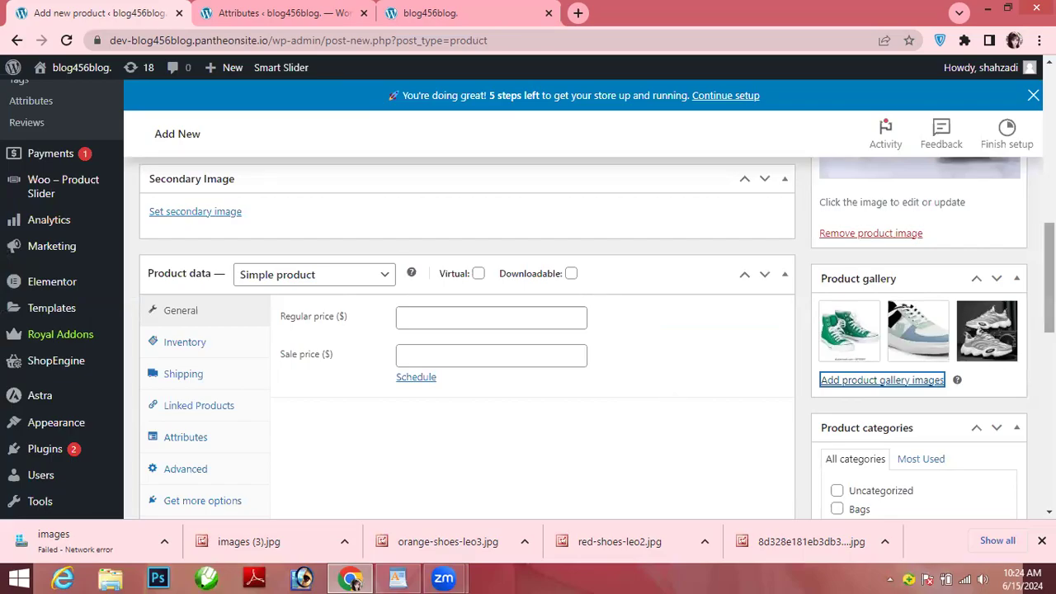
# Step: Add the product tag "Shoes"
pyautogui.scroll(-4, 528, 429)
pyautogui.scroll(-2, 597, 338)
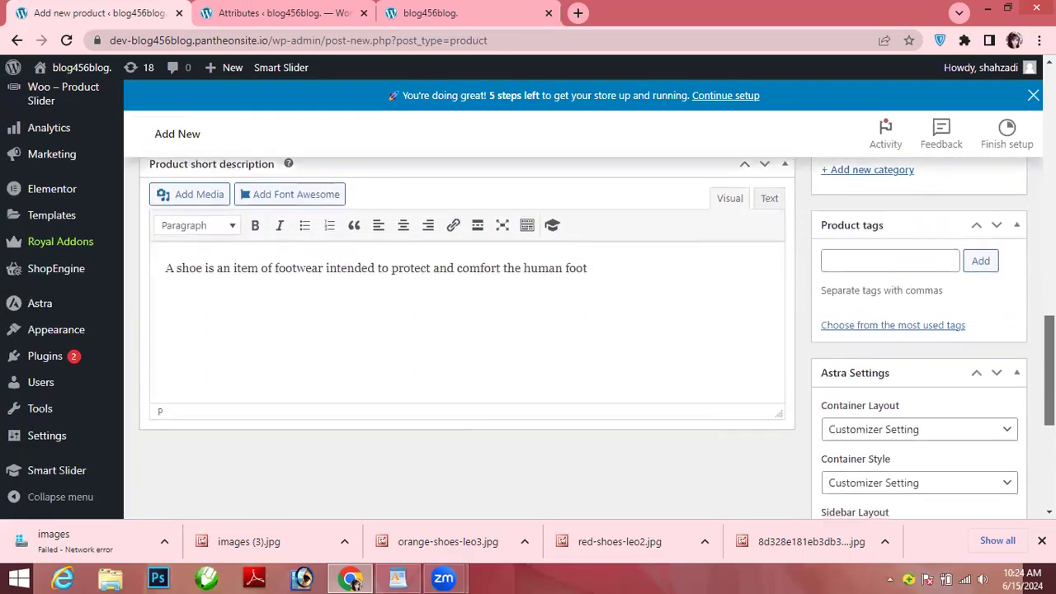
pyautogui.click(888, 247)
pyautogui.write('SHOES')
pyautogui.press('BackSpace')
pyautogui.press('BackSpace')
pyautogui.press('BackSpace')
pyautogui.press('BackSpace')
pyautogui.write('hoes')
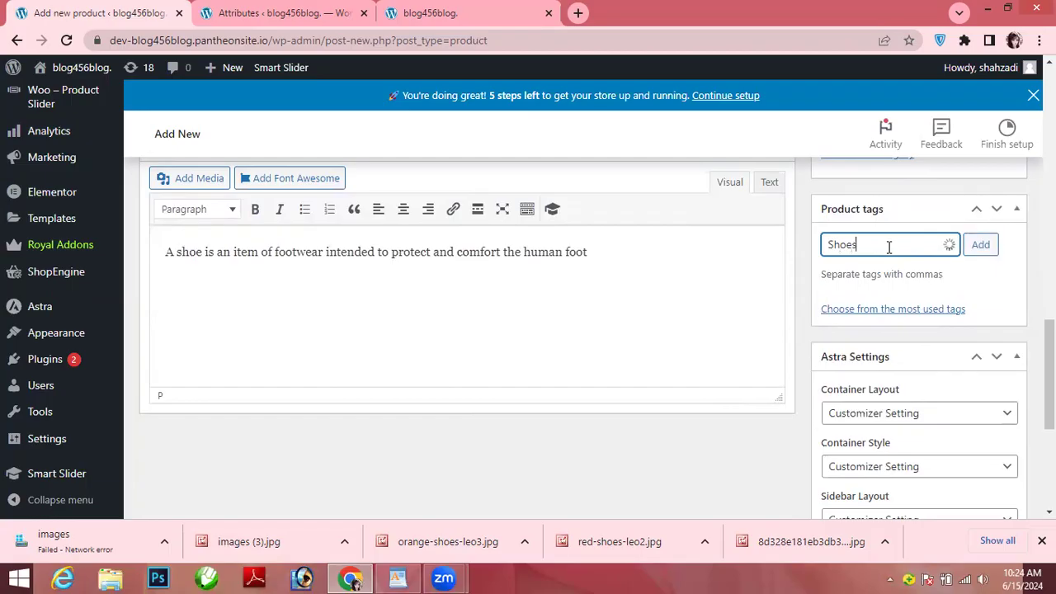
pyautogui.click(980, 245)
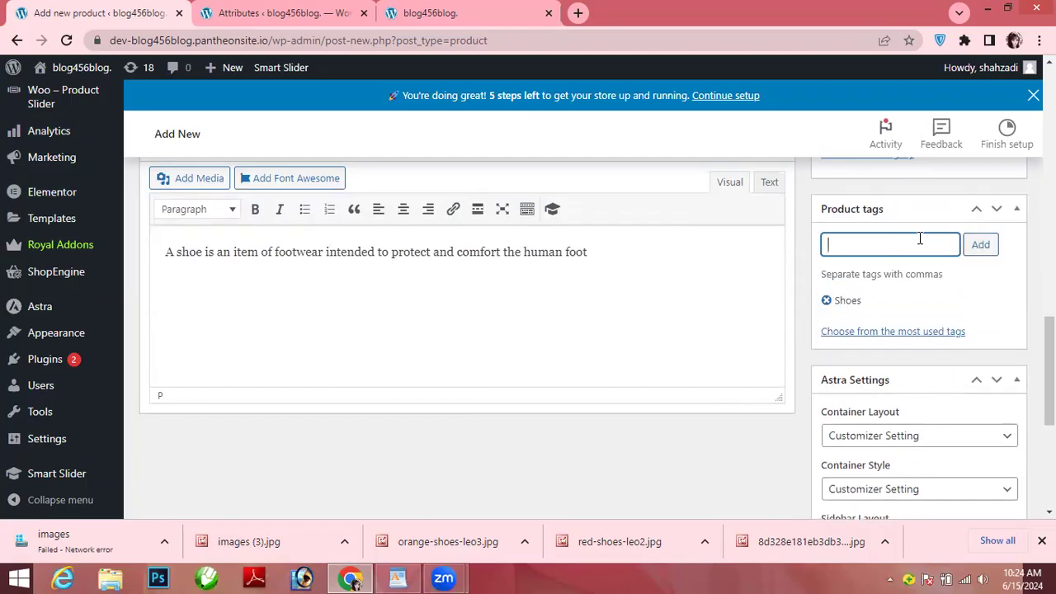
# Step: Add a second product tag, "sale"
pyautogui.write('sale')
pyautogui.click(980, 246)
pyautogui.moveTo(998, 276); pyautogui.dragTo(1040, 329)
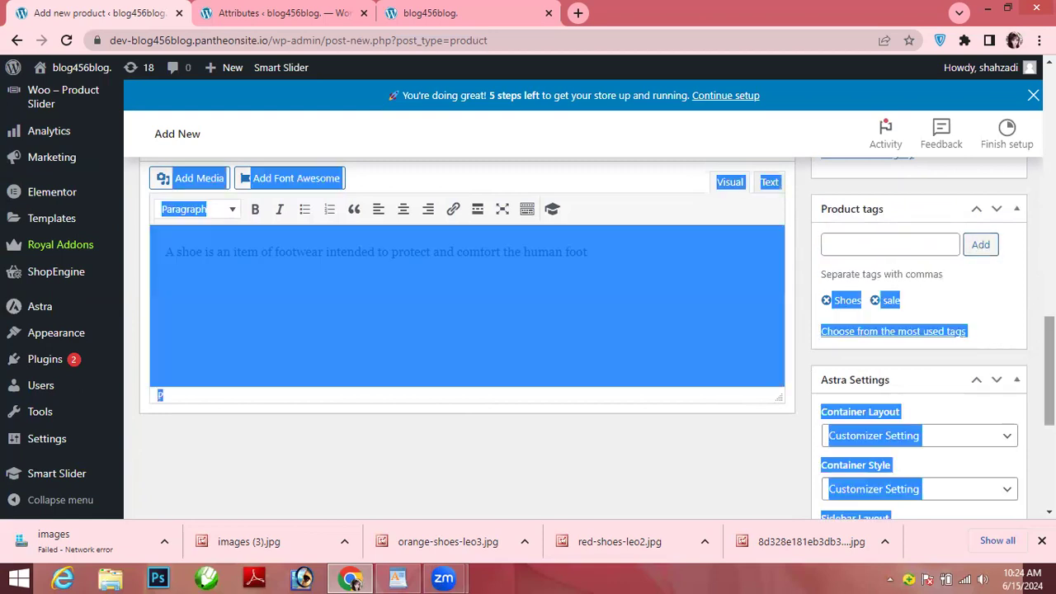
pyautogui.scroll(5, 467, 345)
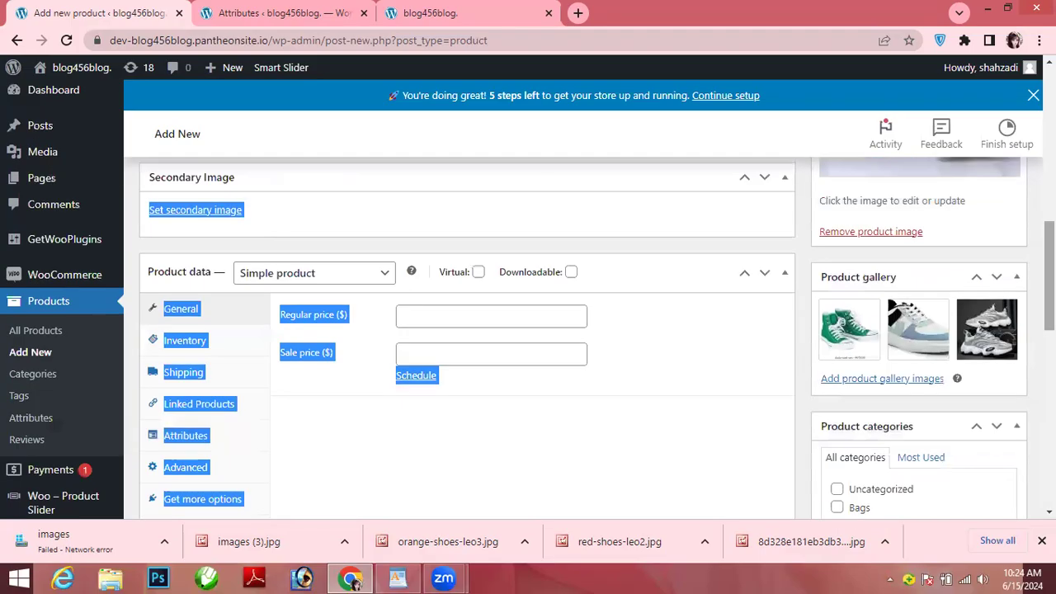
pyautogui.scroll(-4, 723, 371)
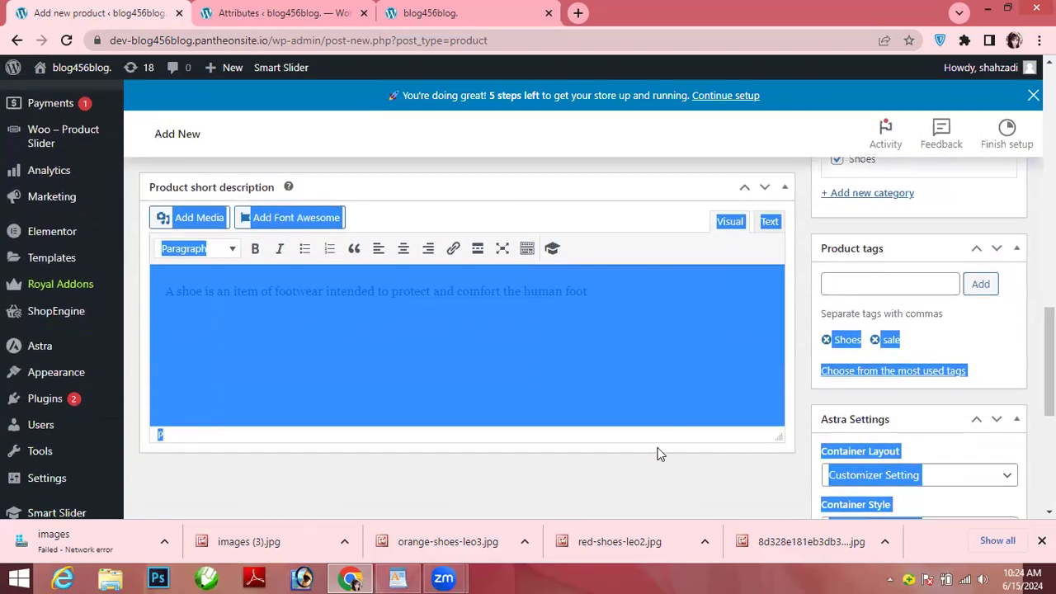
pyautogui.click(658, 453)
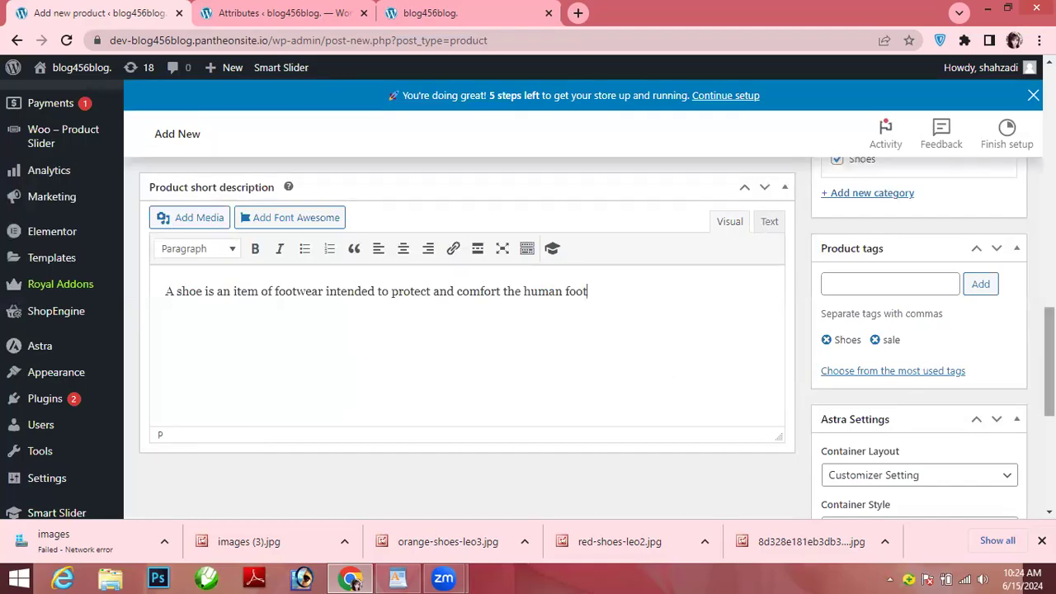
pyautogui.scroll(-2, 953, 411)
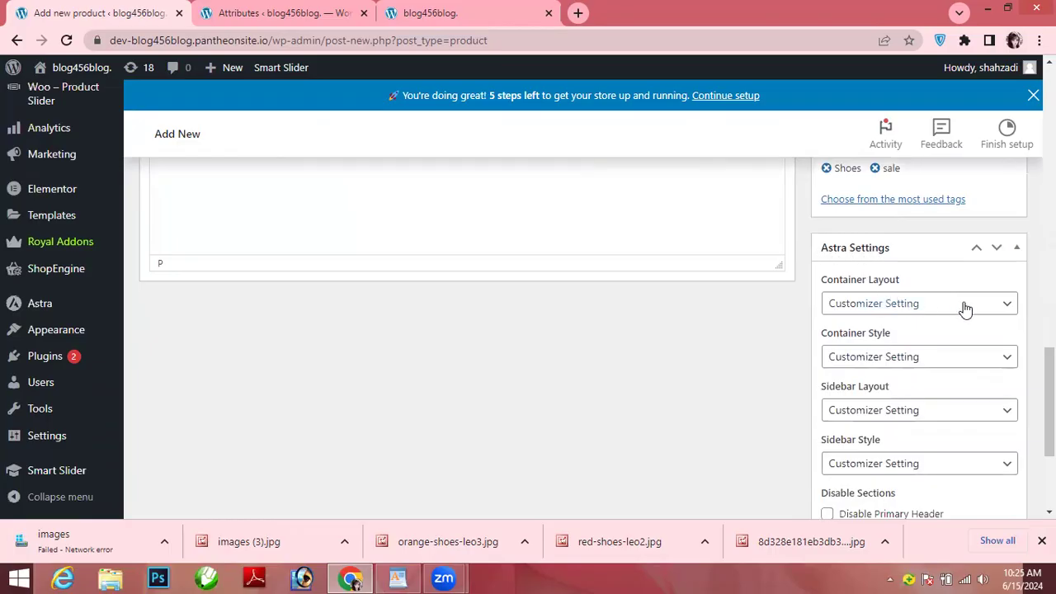
pyautogui.click(1009, 306)
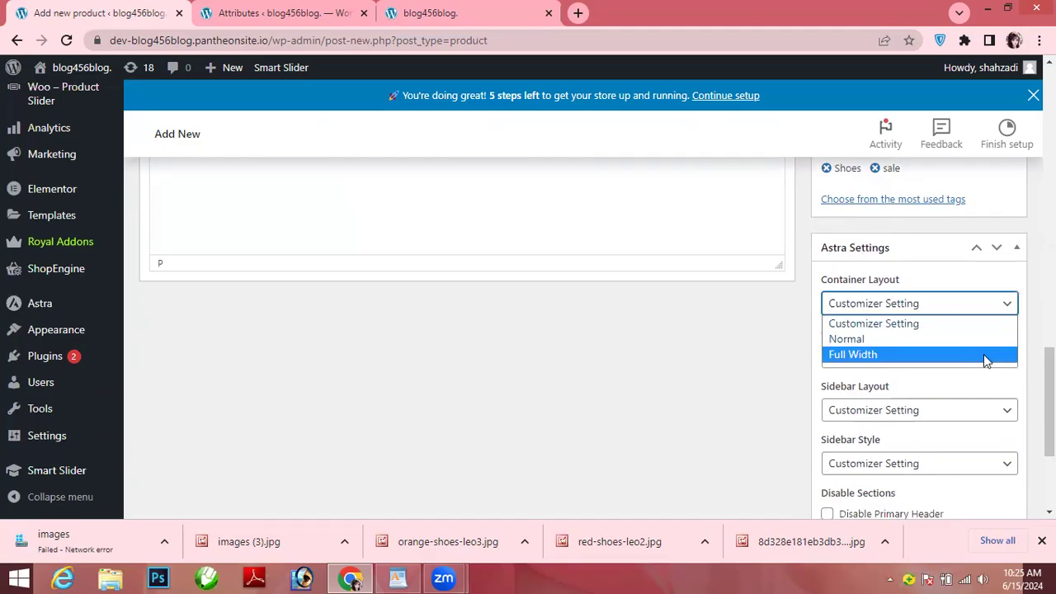
pyautogui.click(768, 373)
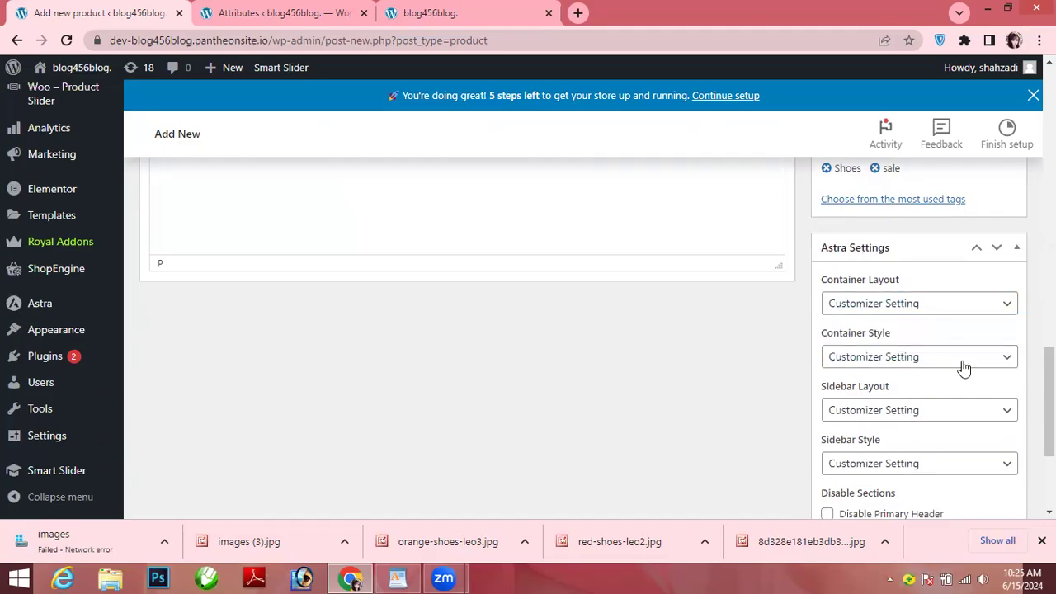
pyautogui.scroll(-1, 1049, 405)
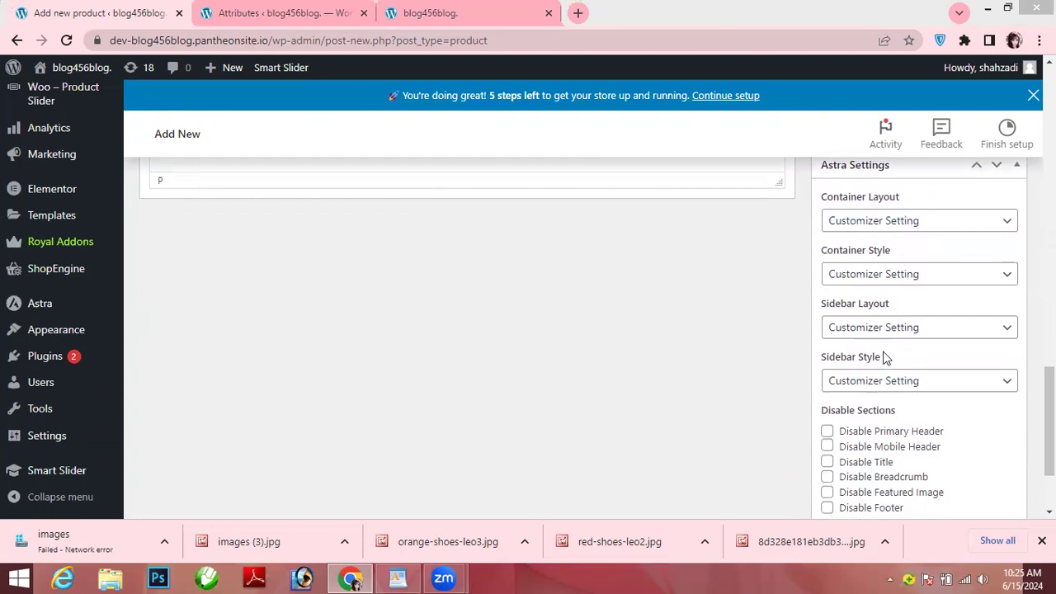
# Step: Set the product type to Variable product and dismiss the hint about adding attributes
pyautogui.moveTo(1049, 421); pyautogui.dragTo(1049, 294)
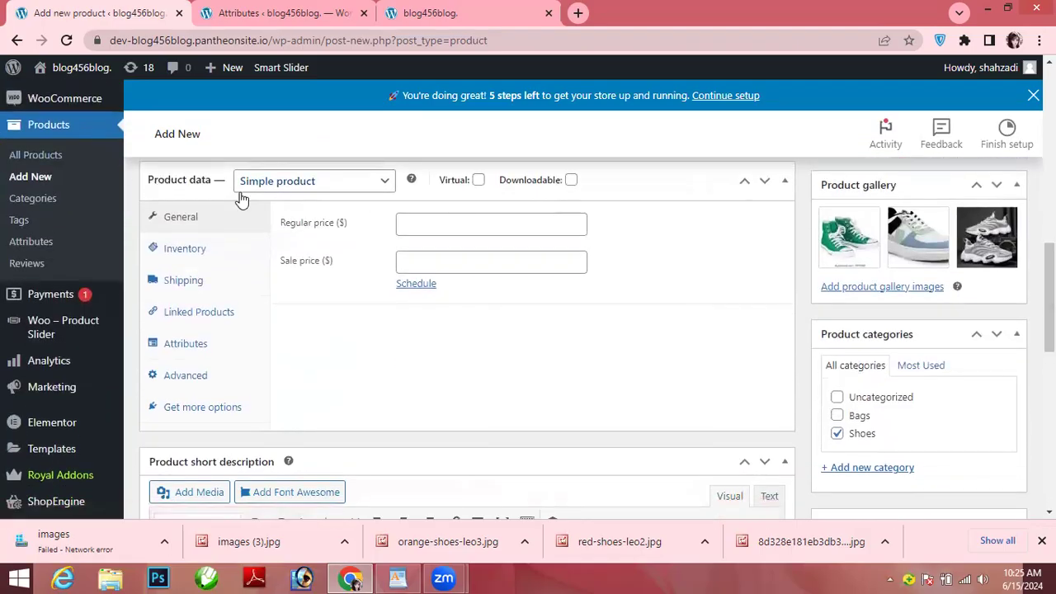
pyautogui.click(382, 182)
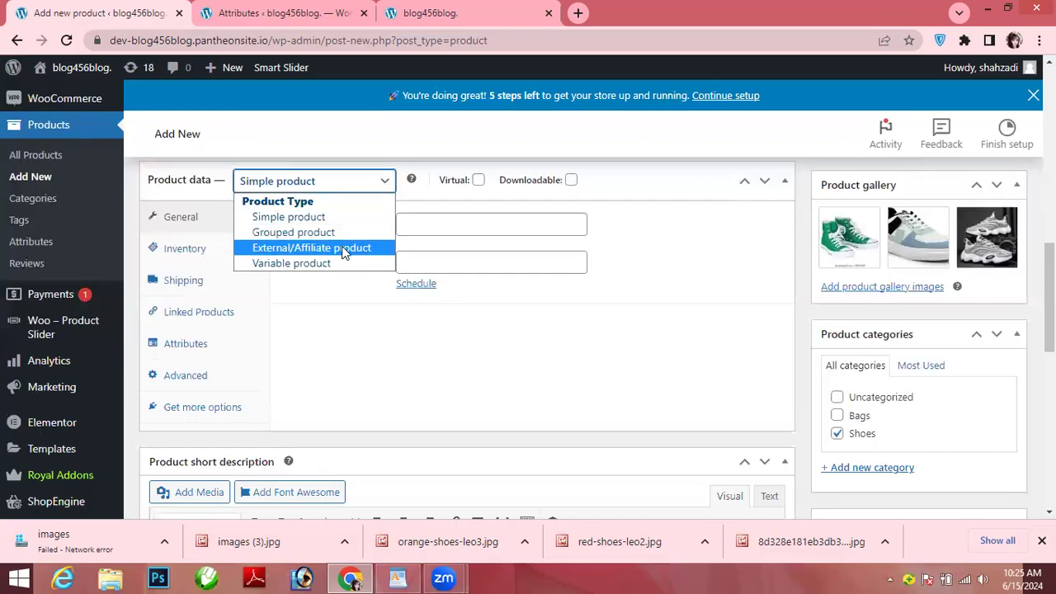
pyautogui.click(321, 261)
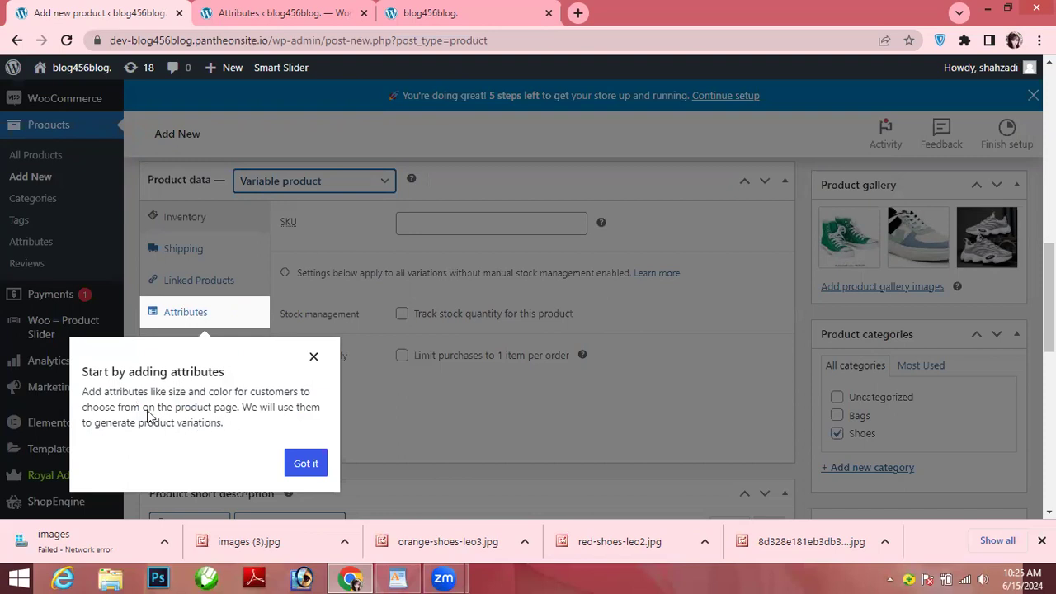
pyautogui.click(306, 463)
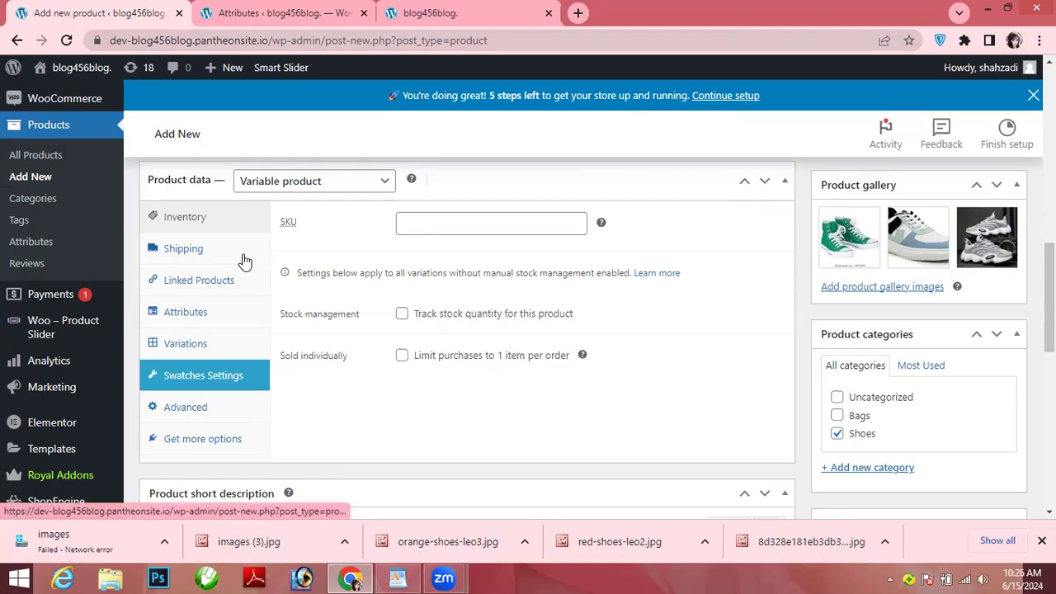
pyautogui.click(212, 256)
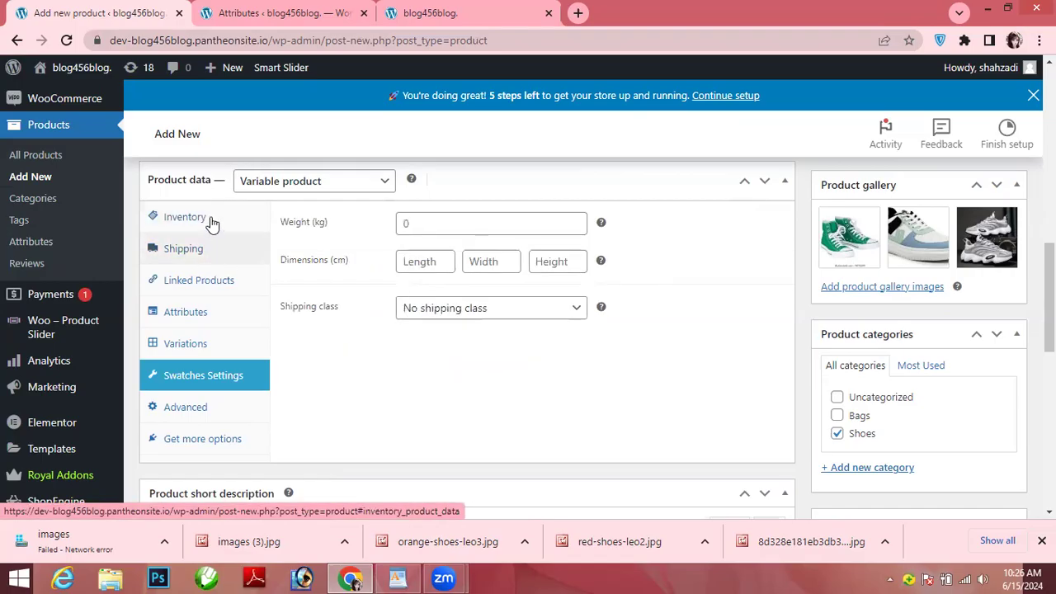
pyautogui.click(211, 220)
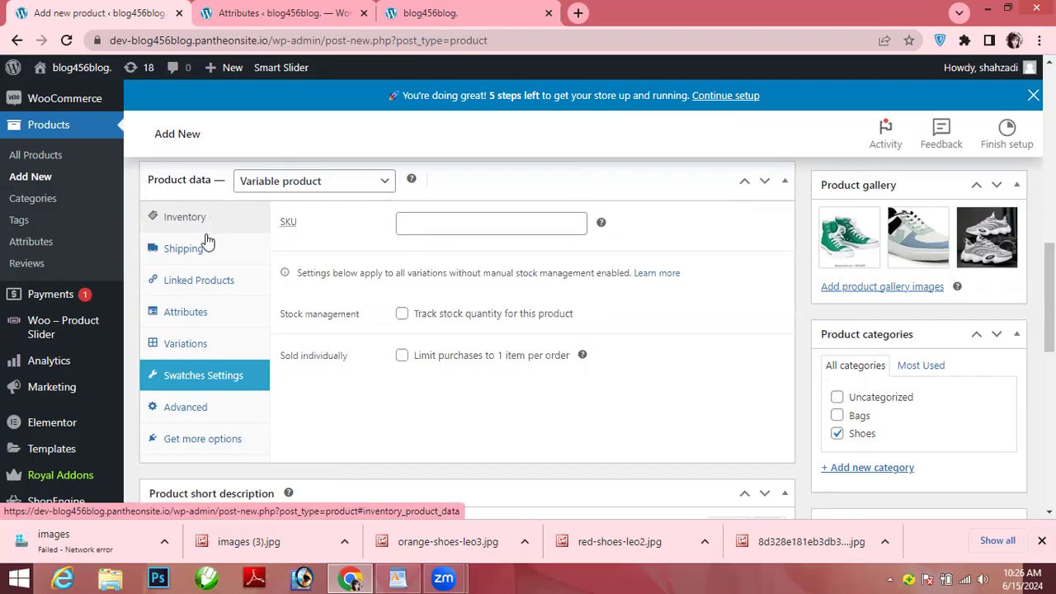
pyautogui.click(207, 253)
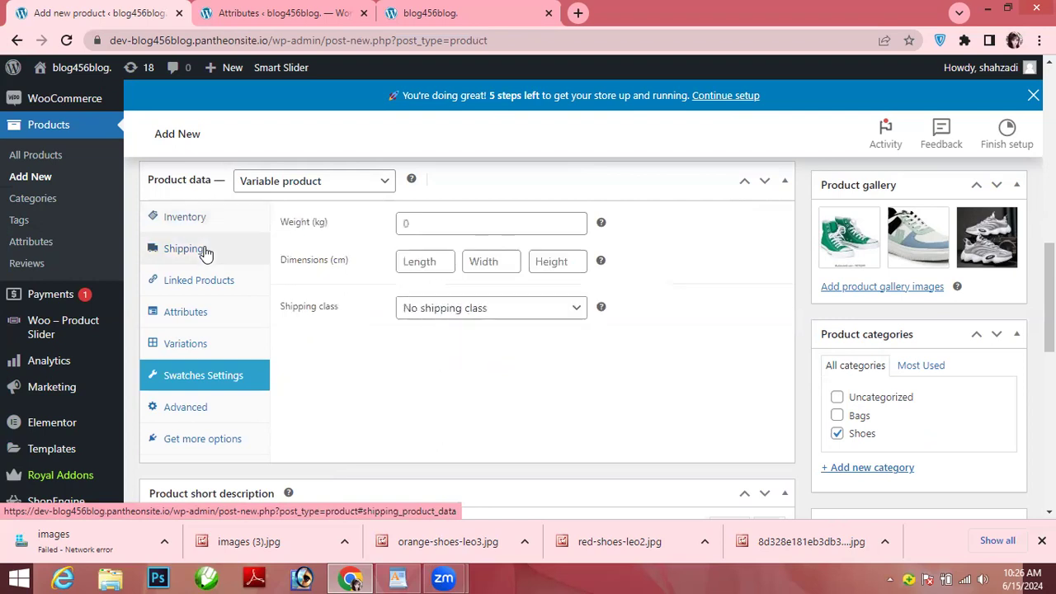
# Step: Add the existing Colour attribute to the product with all its values, Blue, Green and Red, and save it
pyautogui.click(197, 319)
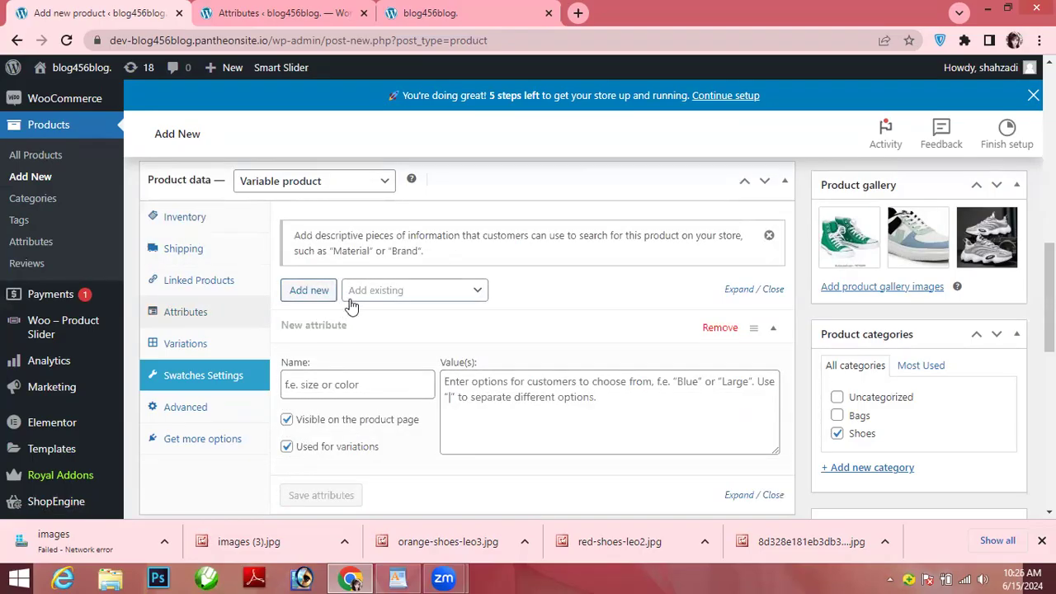
pyautogui.click(476, 291)
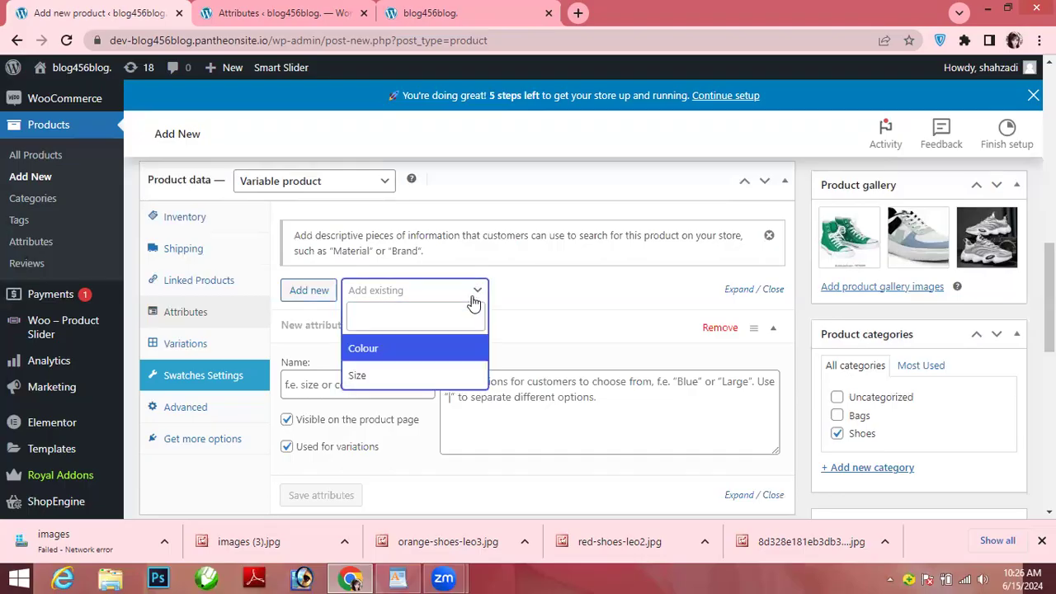
pyautogui.click(458, 348)
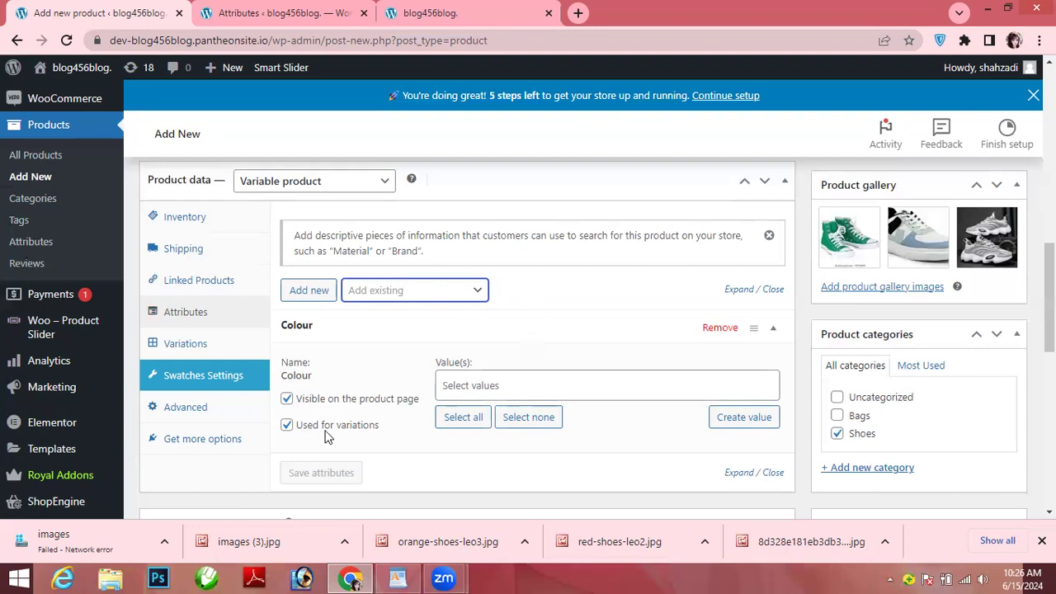
pyautogui.click(496, 385)
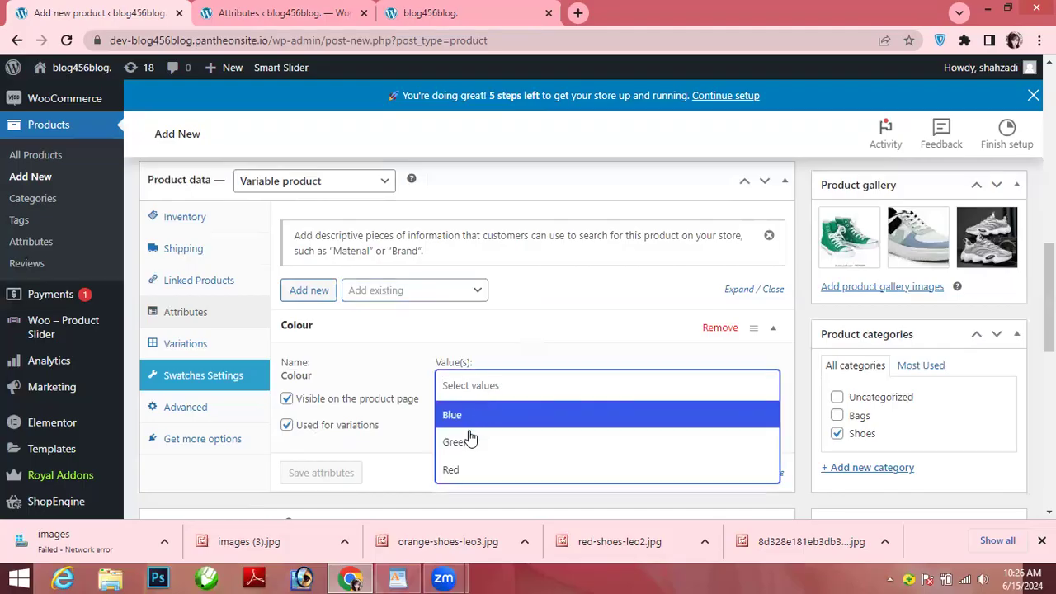
pyautogui.click(418, 368)
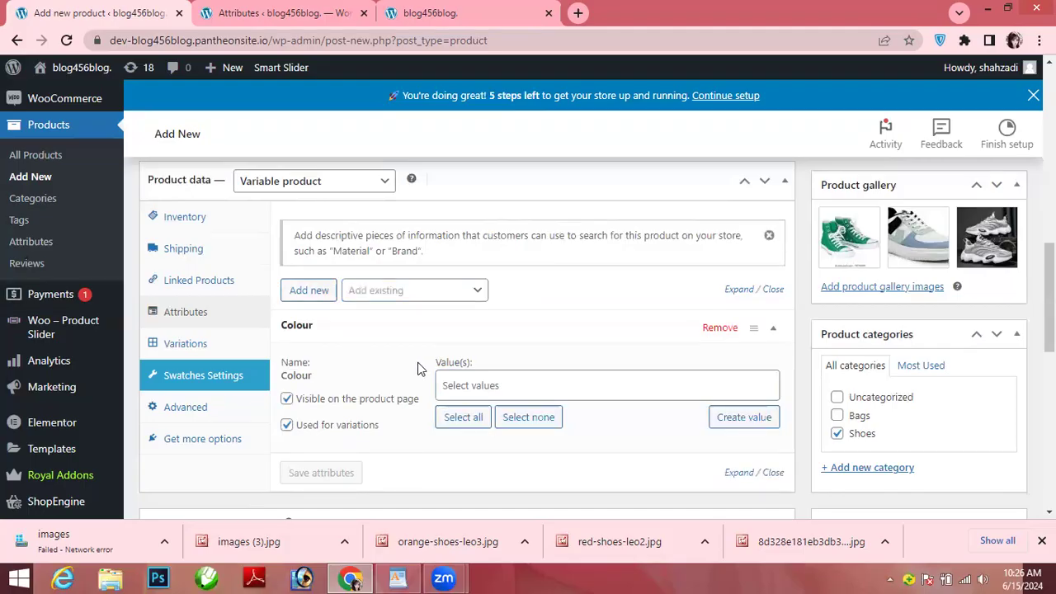
pyautogui.click(462, 416)
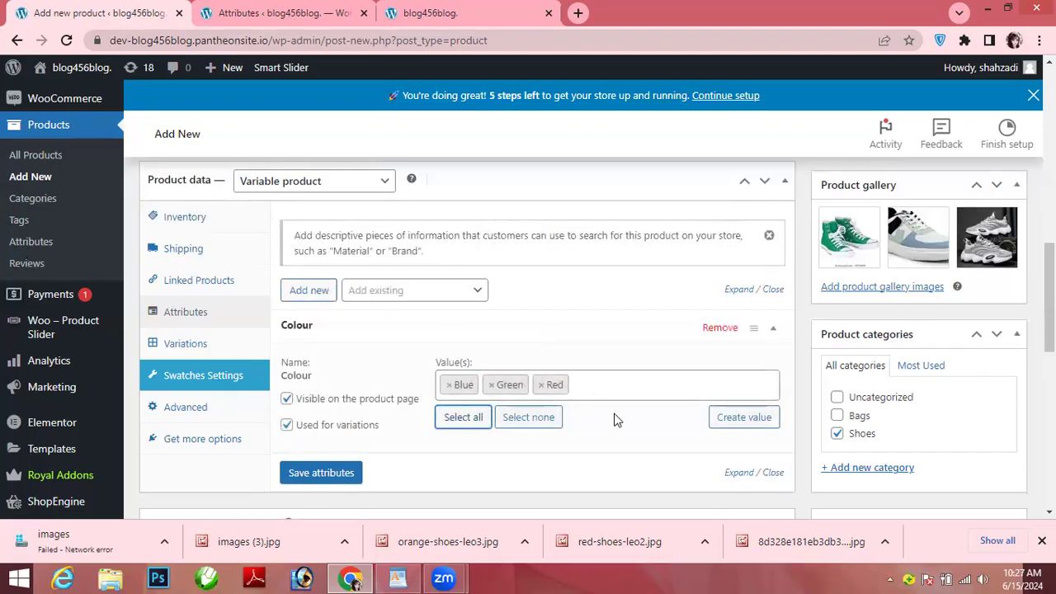
pyautogui.click(743, 417)
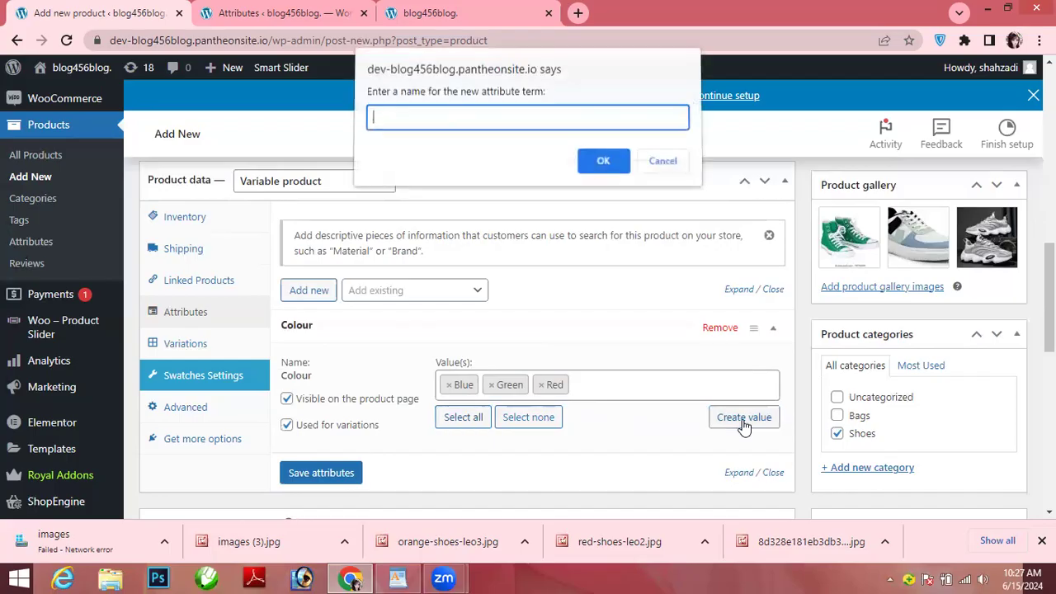
pyautogui.click(665, 165)
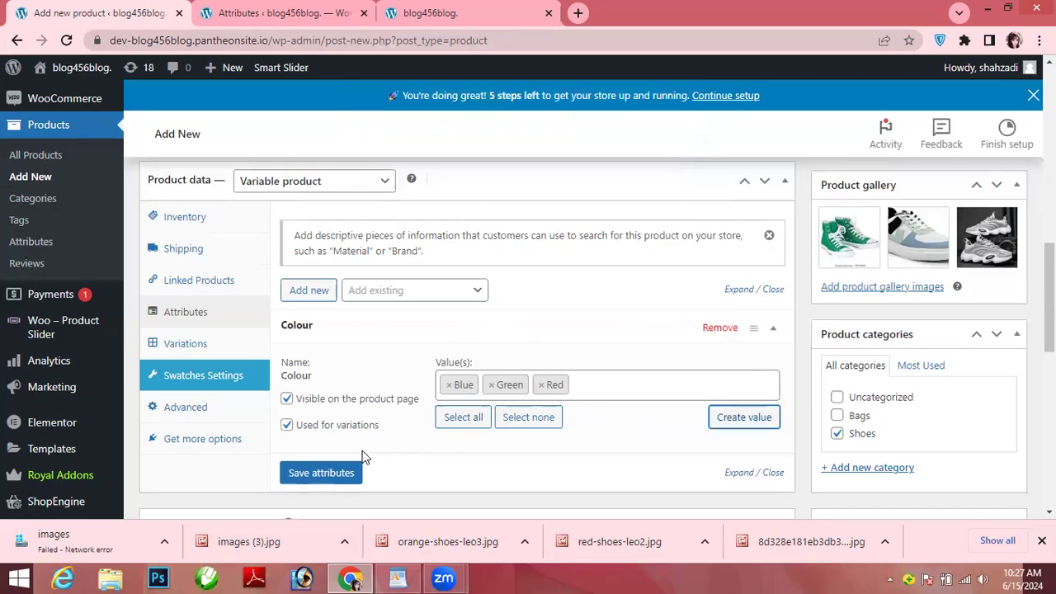
pyautogui.click(344, 475)
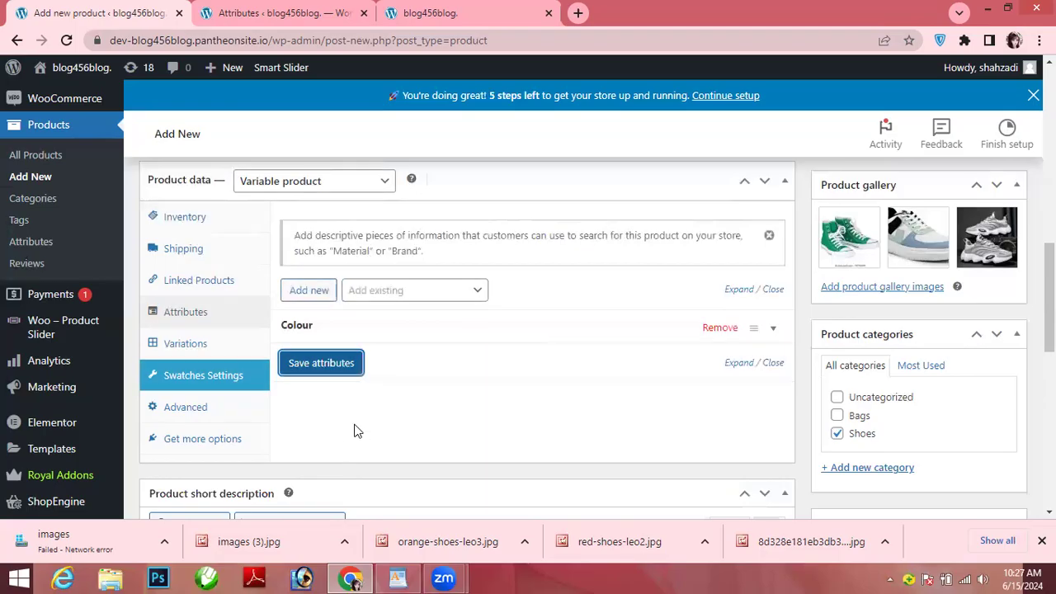
# Step: Add the existing Size attribute with all its values, Large and Medium, and save the attributes
pyautogui.click(477, 295)
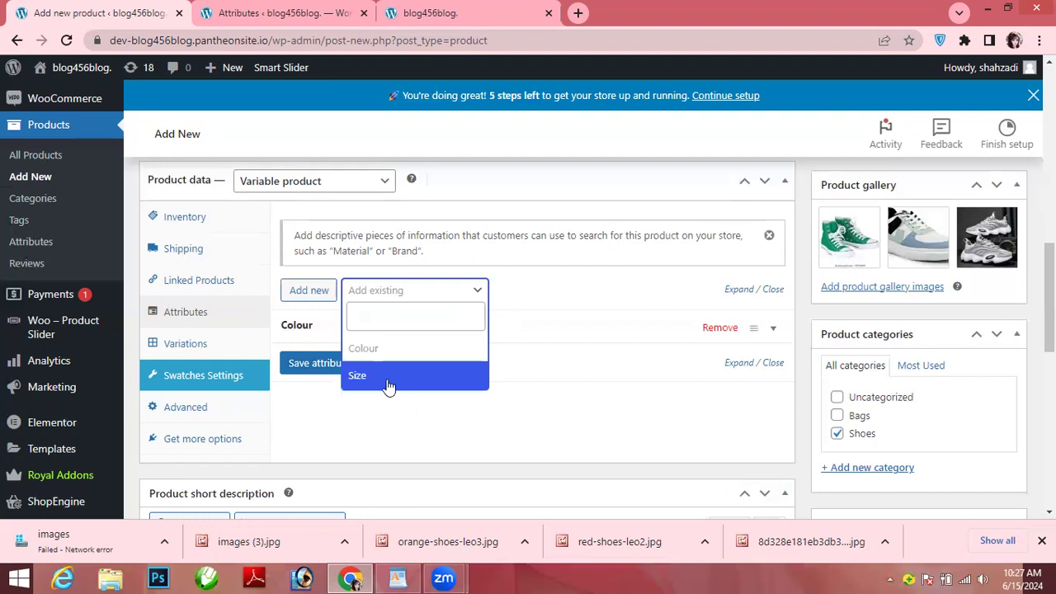
pyautogui.click(389, 381)
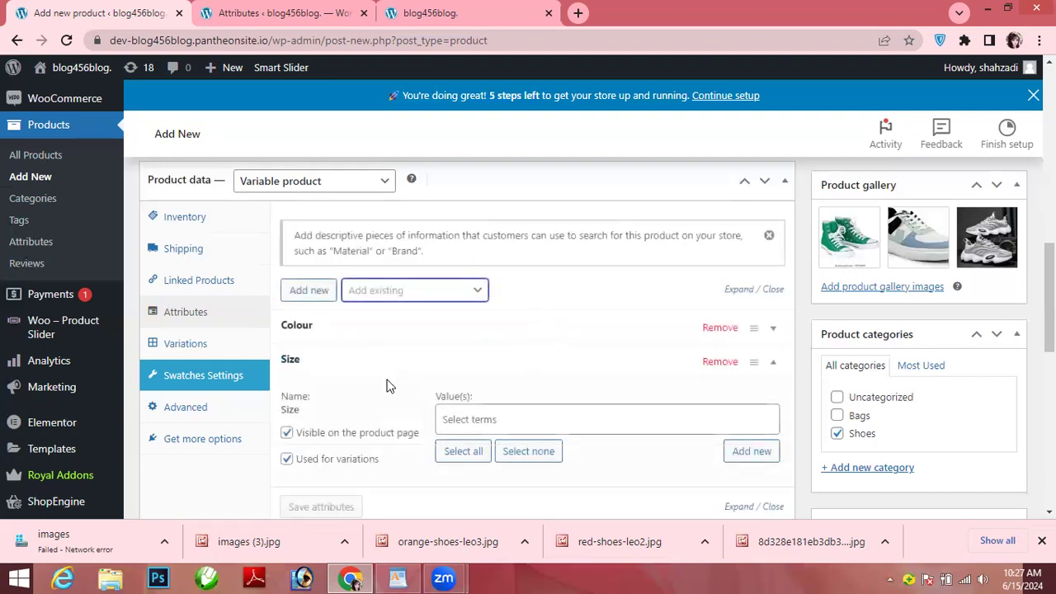
pyautogui.click(473, 449)
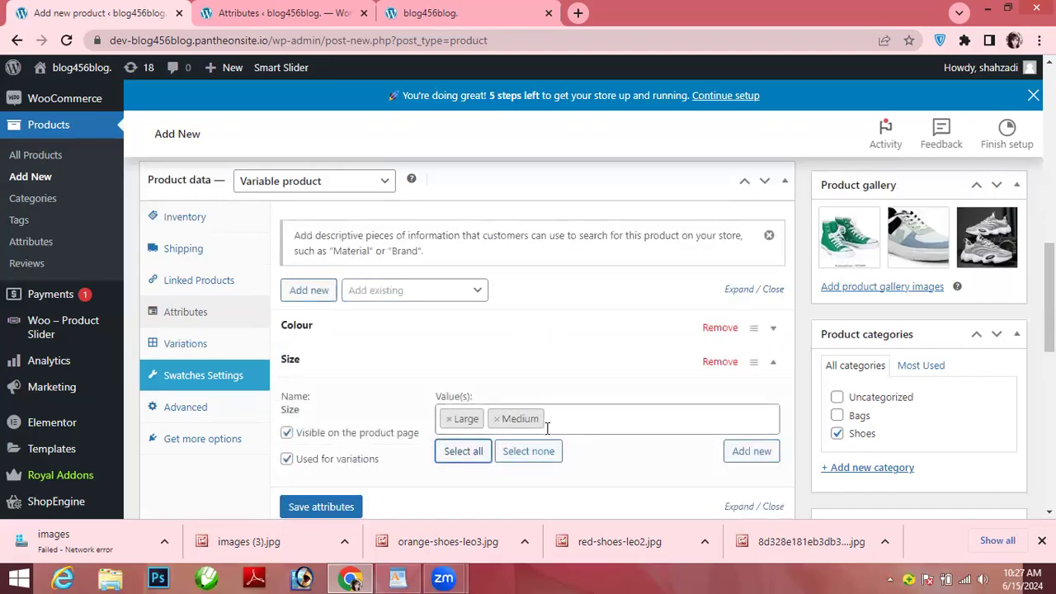
pyautogui.scroll(-1, 670, 384)
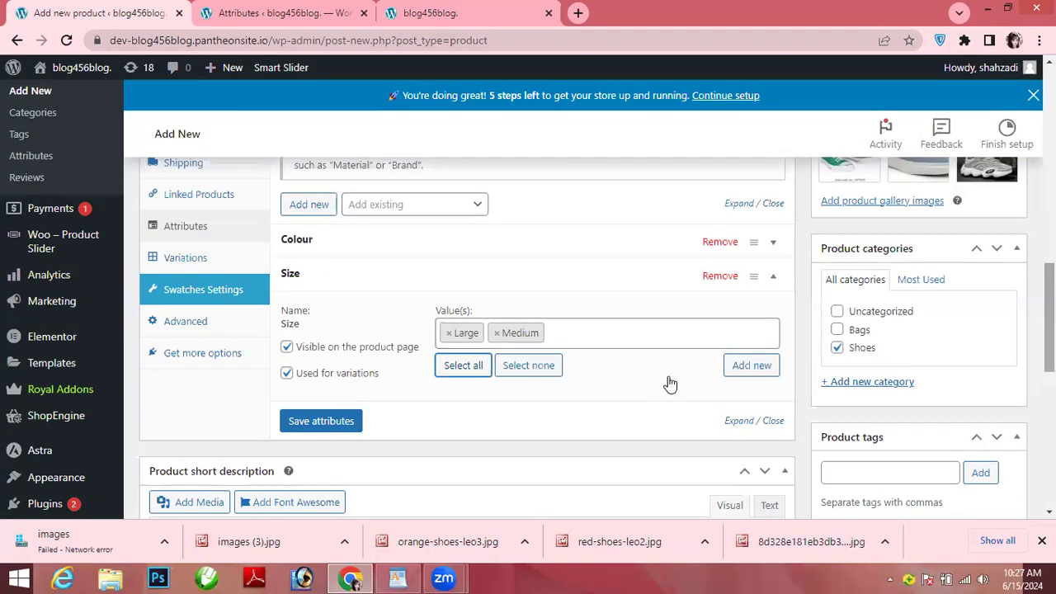
pyautogui.click(337, 423)
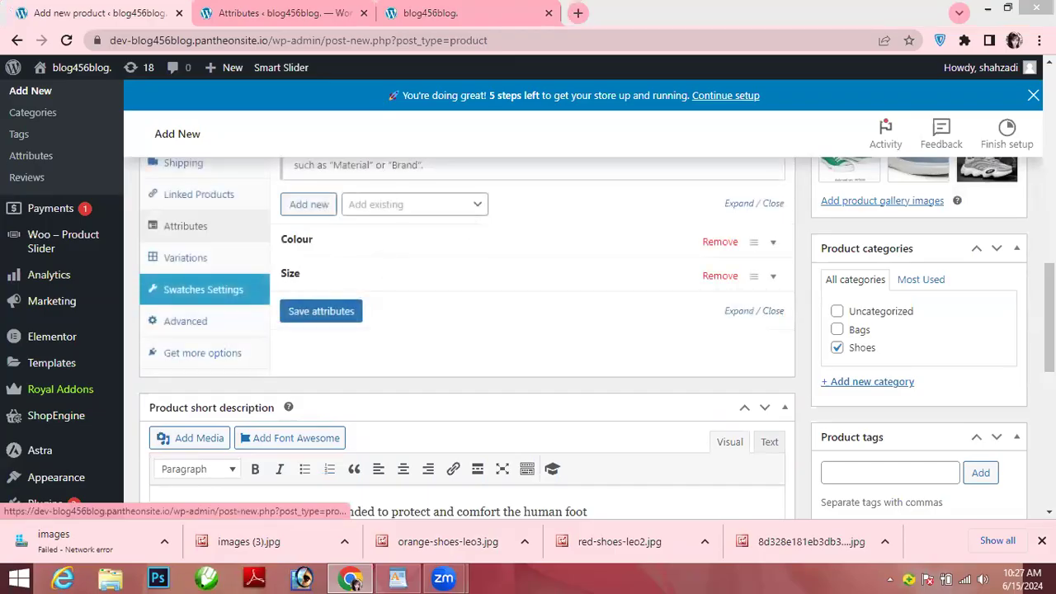
# Step: Generate variations for every combination of the Colour and Size attributes and accept the confirmation
pyautogui.scroll(1, 517, 312)
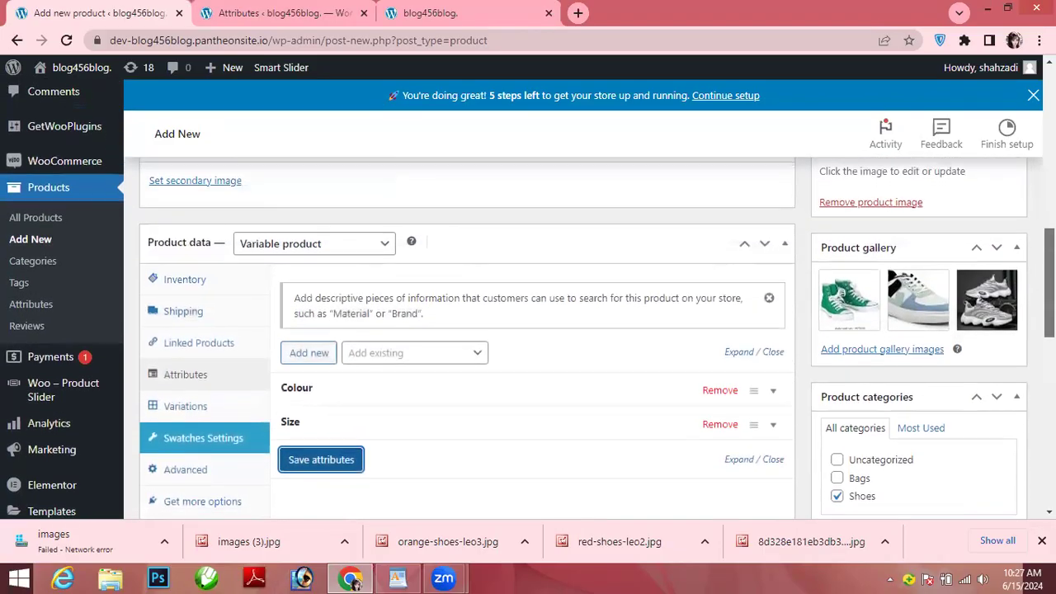
pyautogui.scroll(-1, 528, 313)
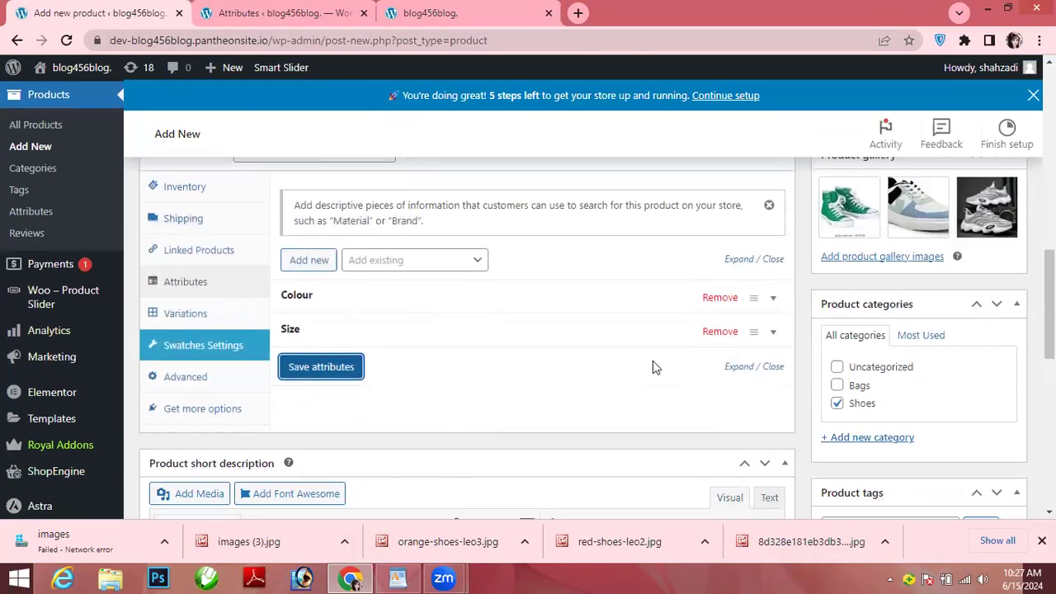
pyautogui.click(208, 313)
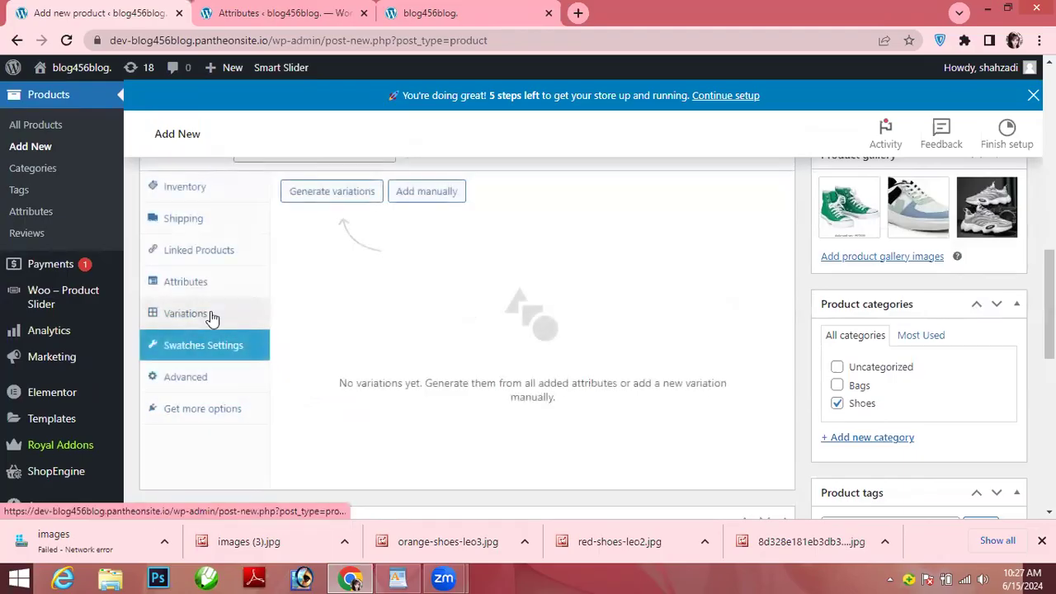
pyautogui.click(334, 198)
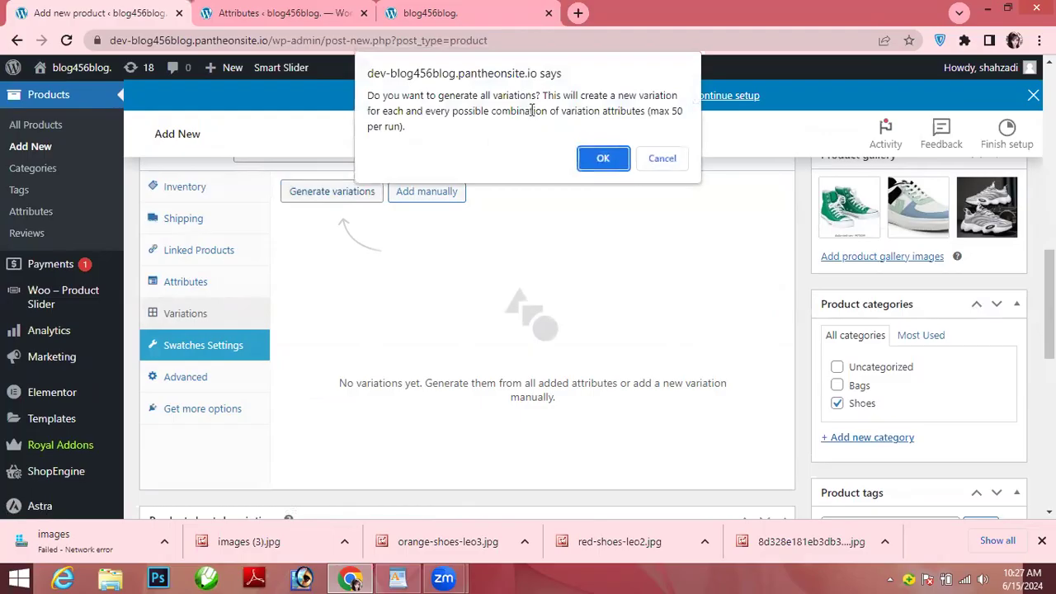
pyautogui.click(599, 158)
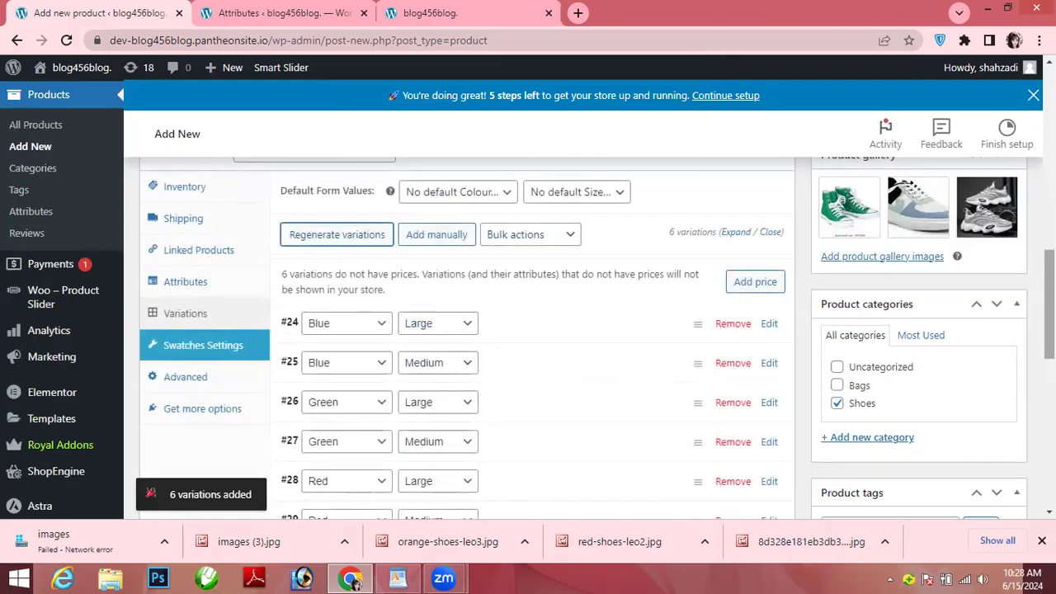
# Step: Set the Blue, Large variation's image to Blue-Ecosense-Lightning-Shoes-for-Kids-1.jpg from the media library
pyautogui.scroll(-1, 1049, 314)
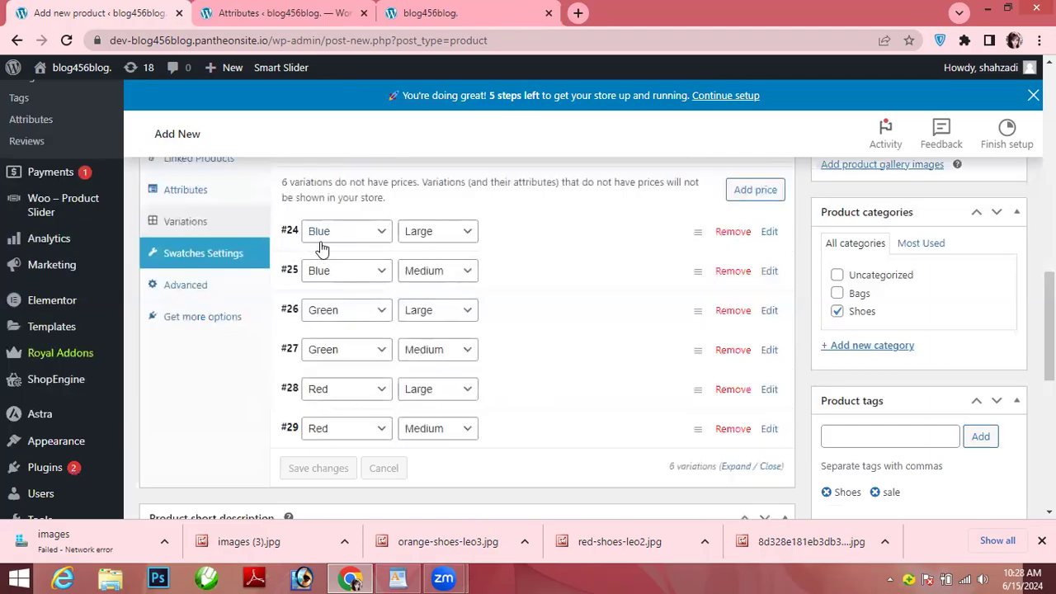
pyautogui.click(769, 232)
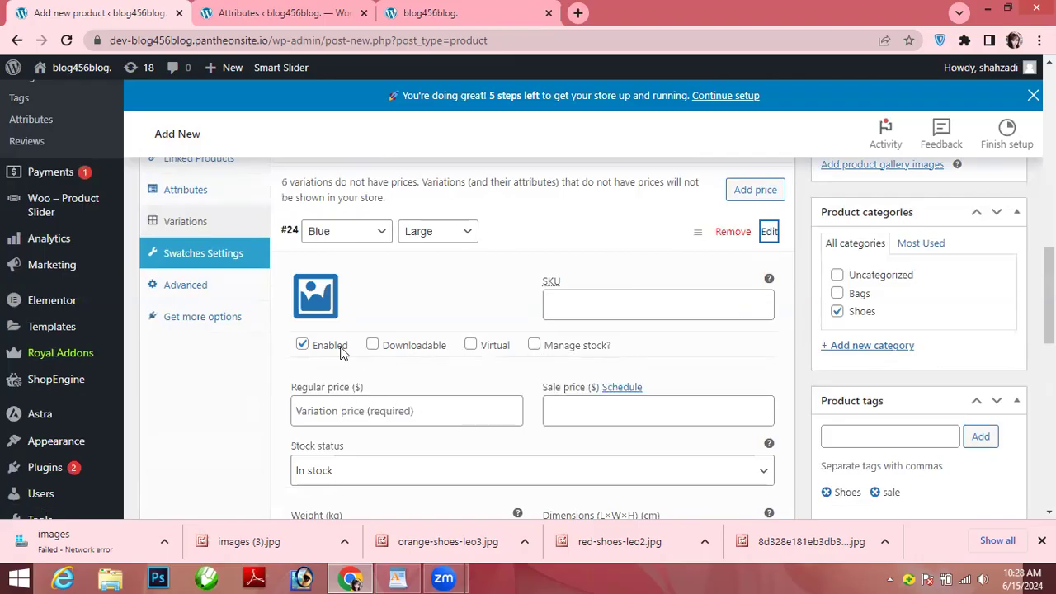
pyautogui.click(332, 293)
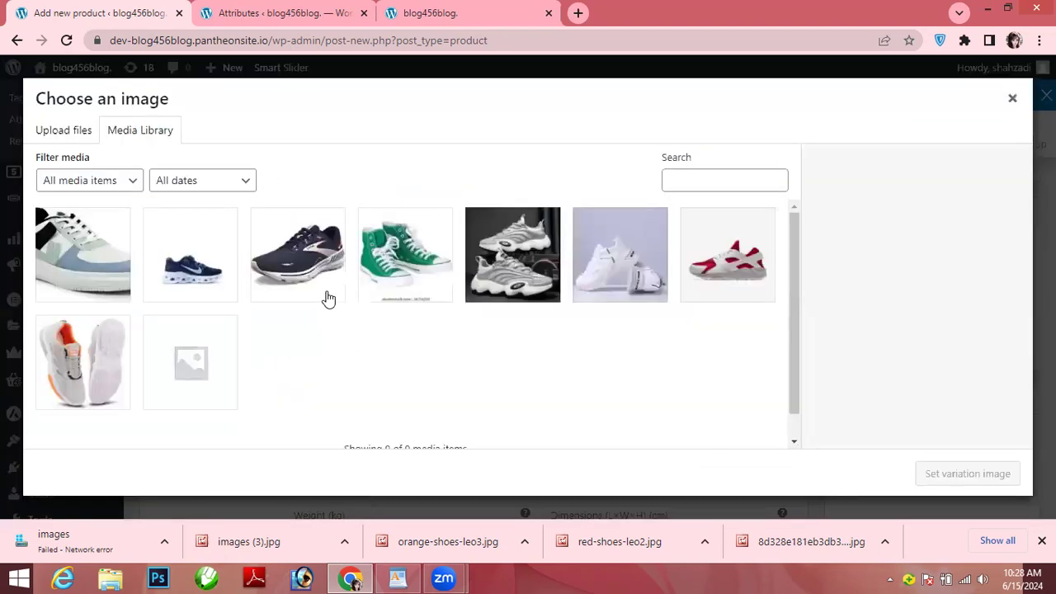
pyautogui.click(207, 281)
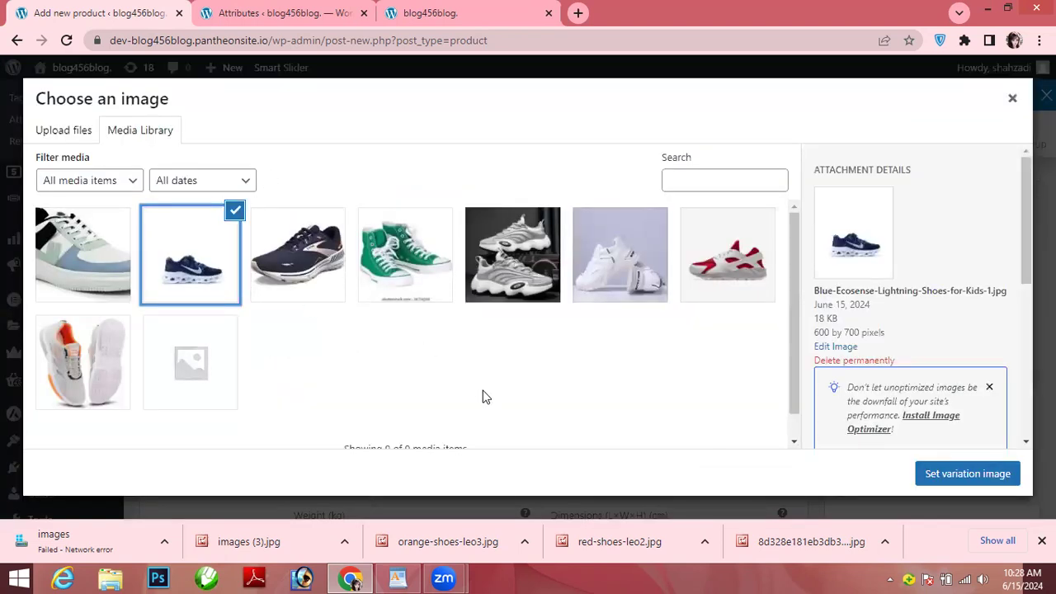
pyautogui.click(957, 473)
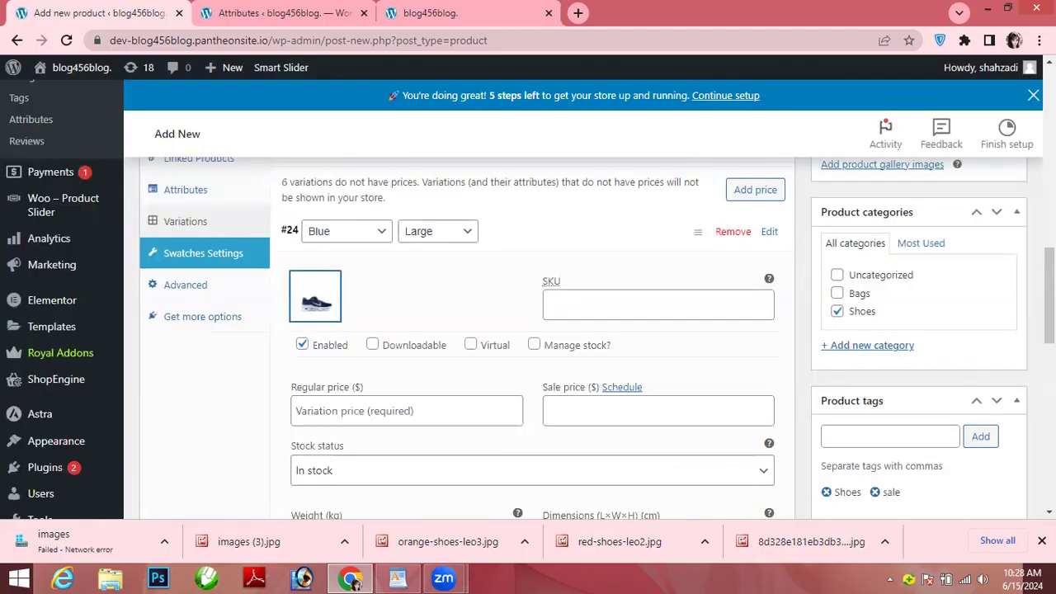
# Step: Give the Blue, Large variation a regular price of 2000 and a sale price of 1900
pyautogui.scroll(-2, 532, 338)
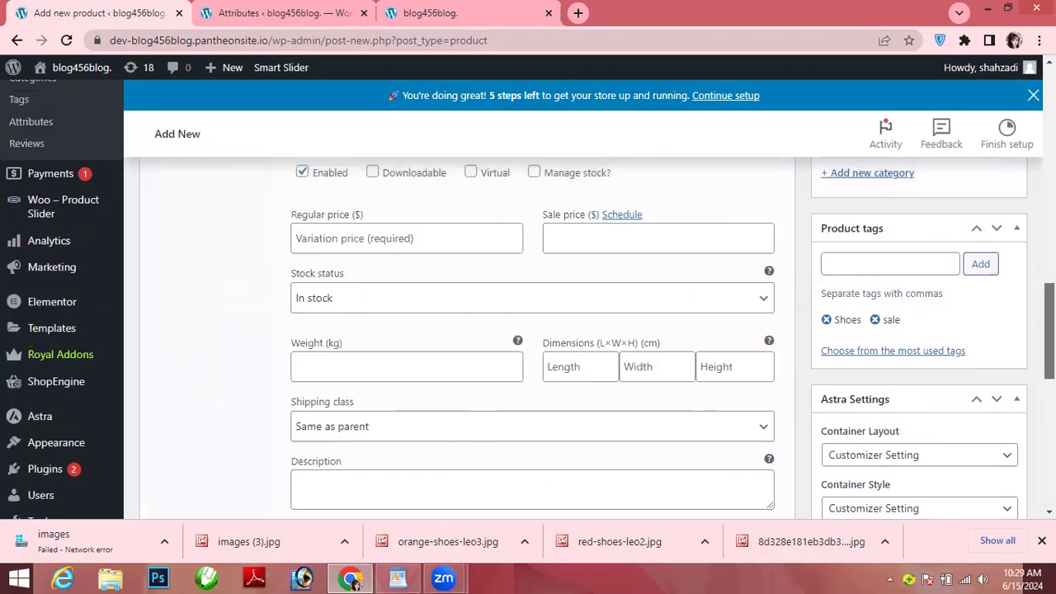
pyautogui.click(510, 239)
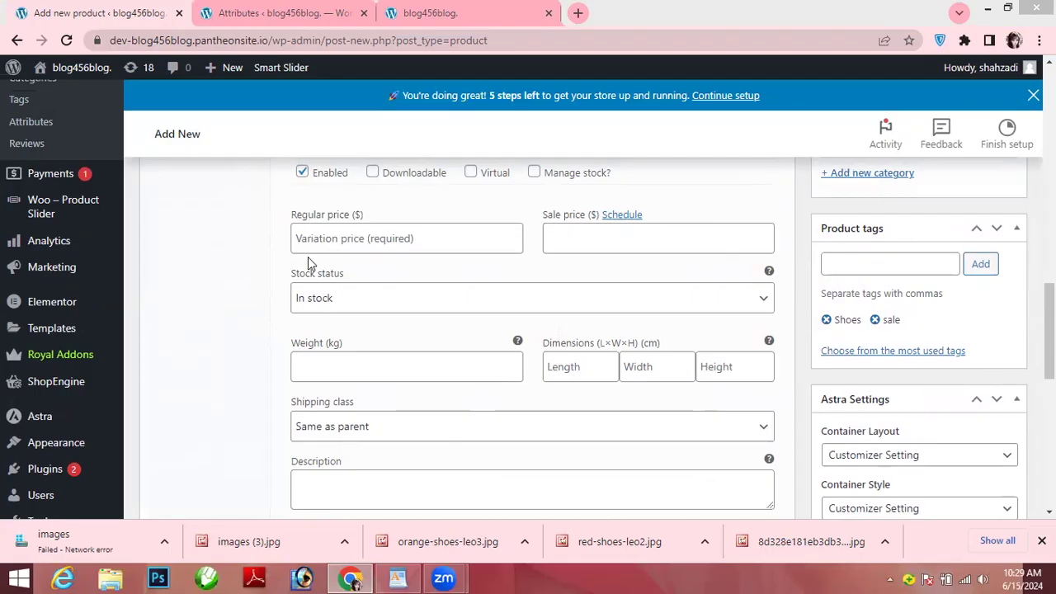
pyautogui.click(317, 234)
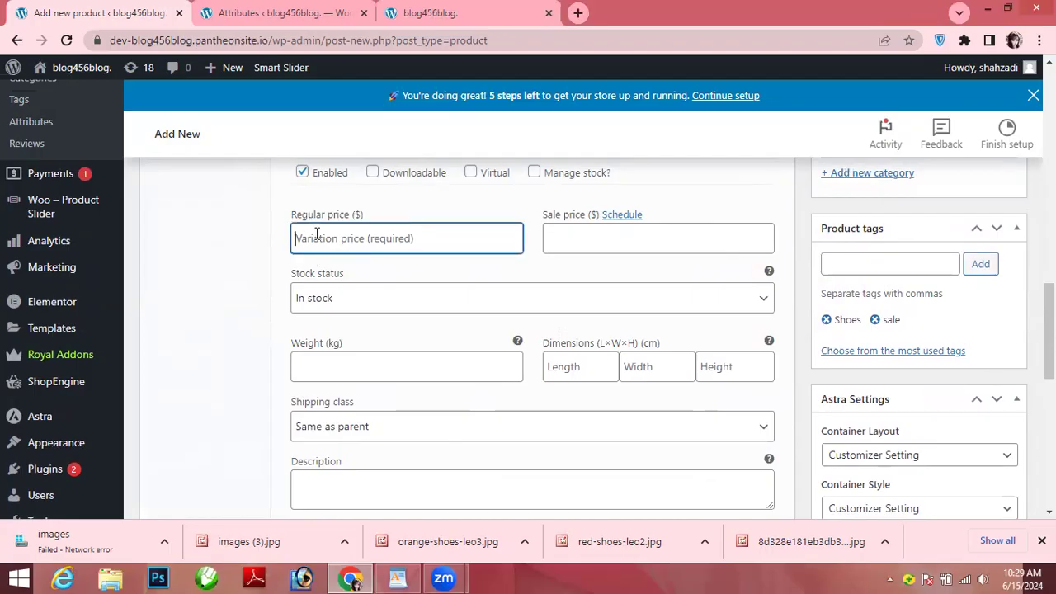
pyautogui.write('2000')
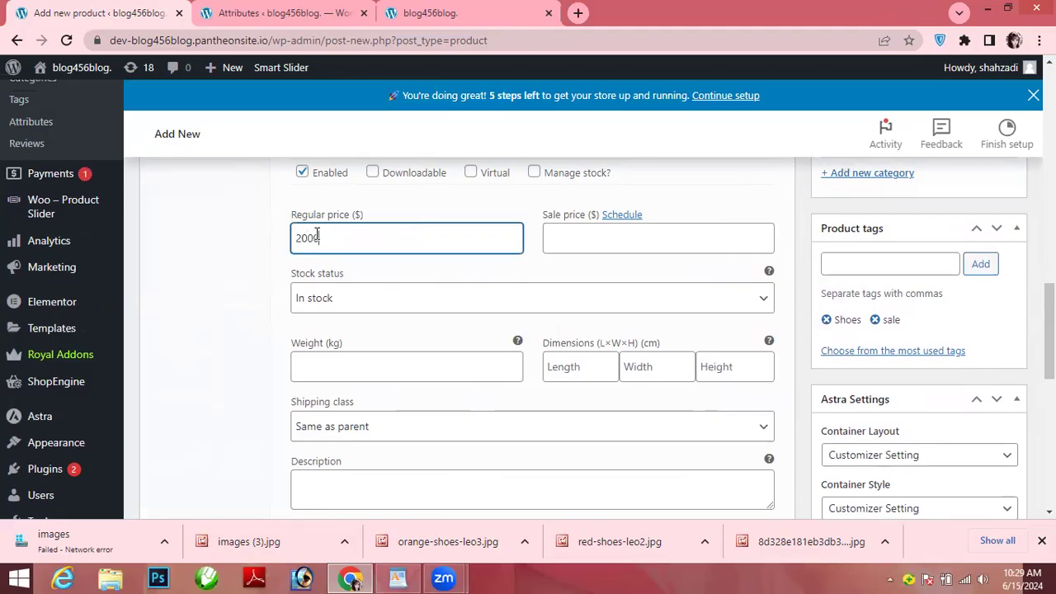
pyautogui.click(570, 232)
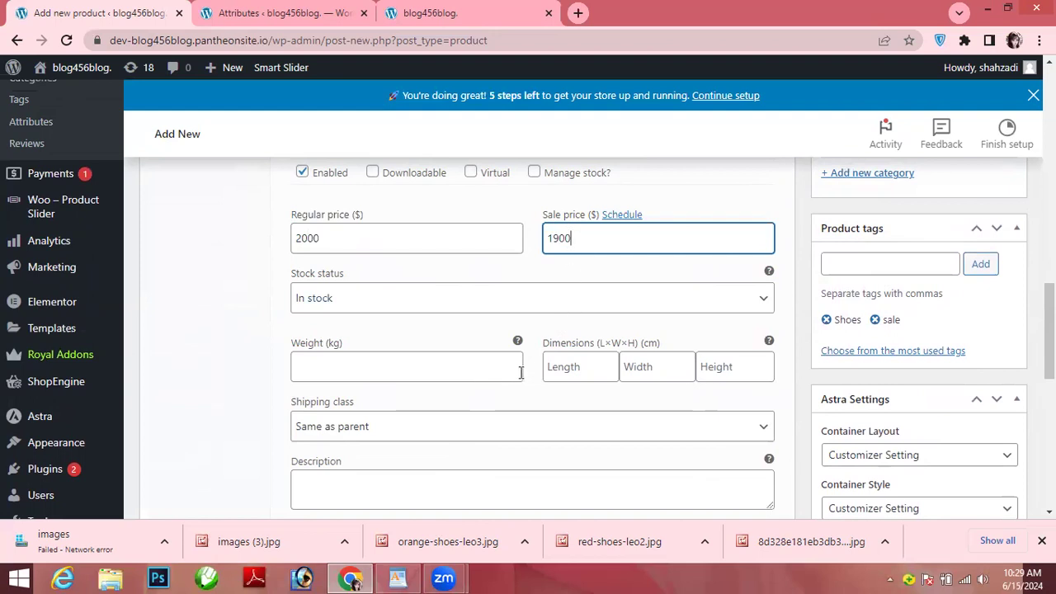
pyautogui.click(593, 407)
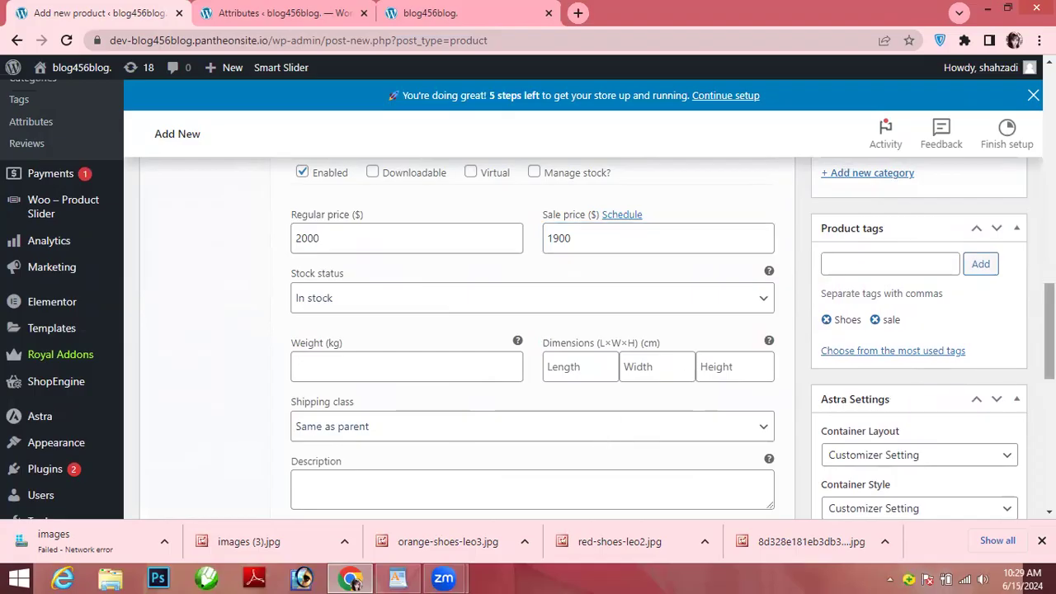
# Step: Set the Blue, Medium variation's image to the dark brooks-adrenaline-gts-23 running shoe picture from the media library
pyautogui.scroll(-2, 790, 401)
pyautogui.scroll(2, 808, 354)
pyautogui.scroll(-3, 808, 353)
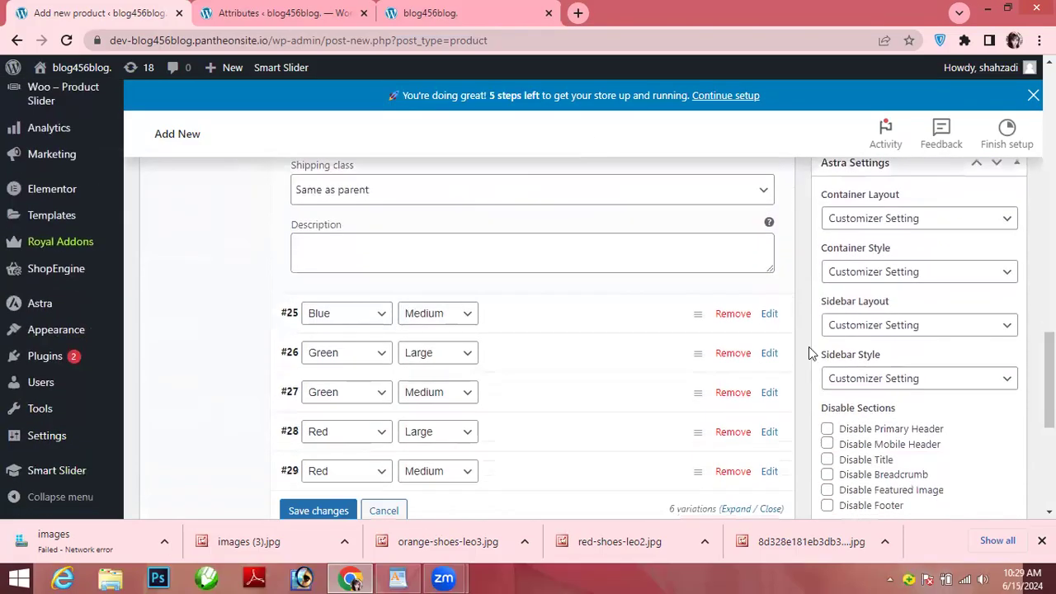
pyautogui.click(766, 317)
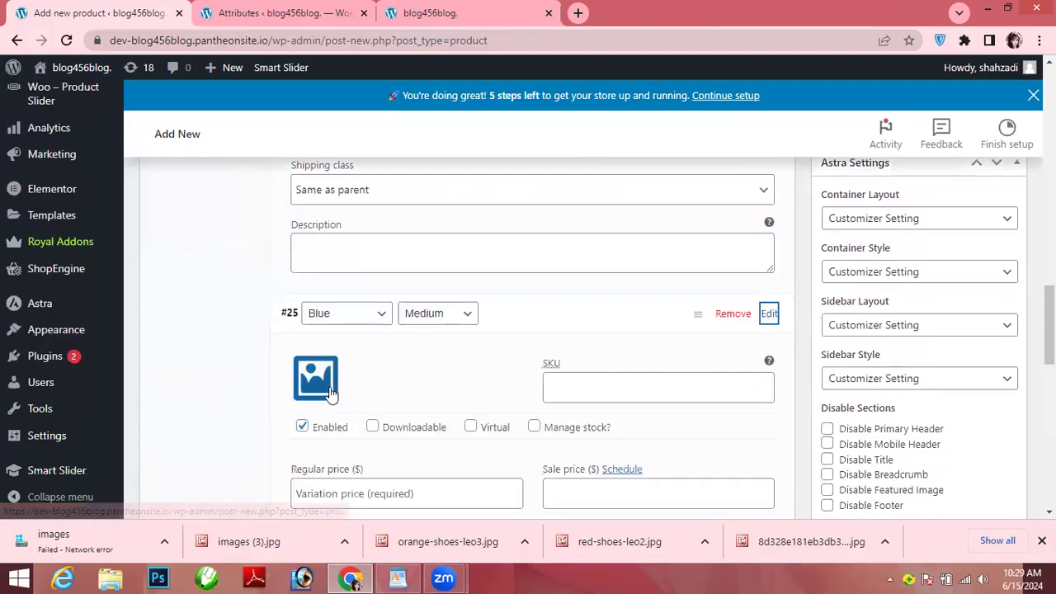
pyautogui.click(322, 388)
pyautogui.click(353, 279)
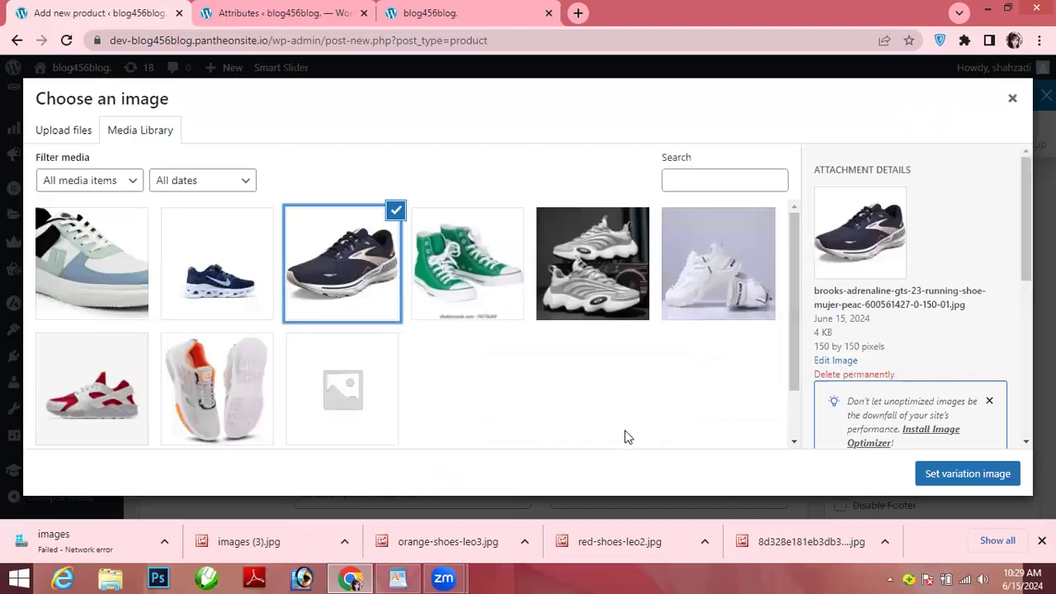
pyautogui.click(920, 474)
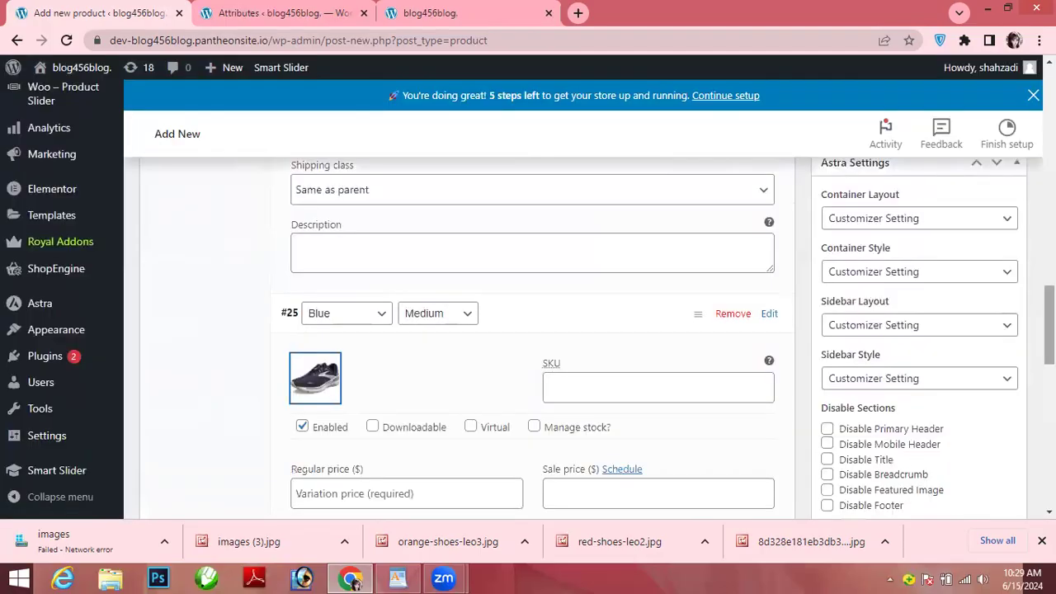
# Step: Give the Blue, Medium variation a regular price of 2000 and a sale price of 1900
pyautogui.scroll(-3, 1047, 347)
pyautogui.click(472, 229)
pyautogui.write('2000')
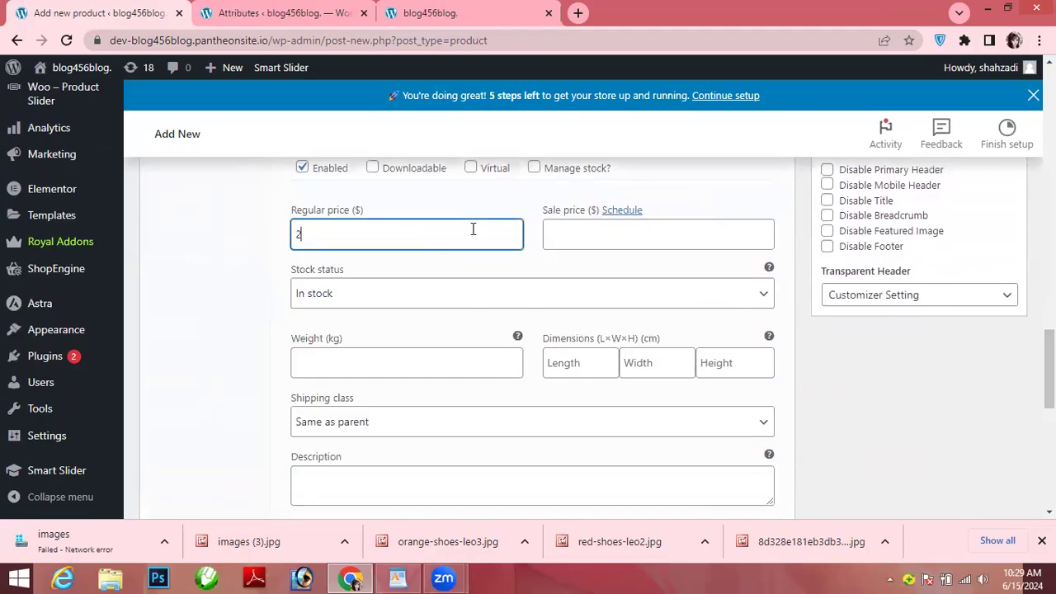
pyautogui.click(558, 231)
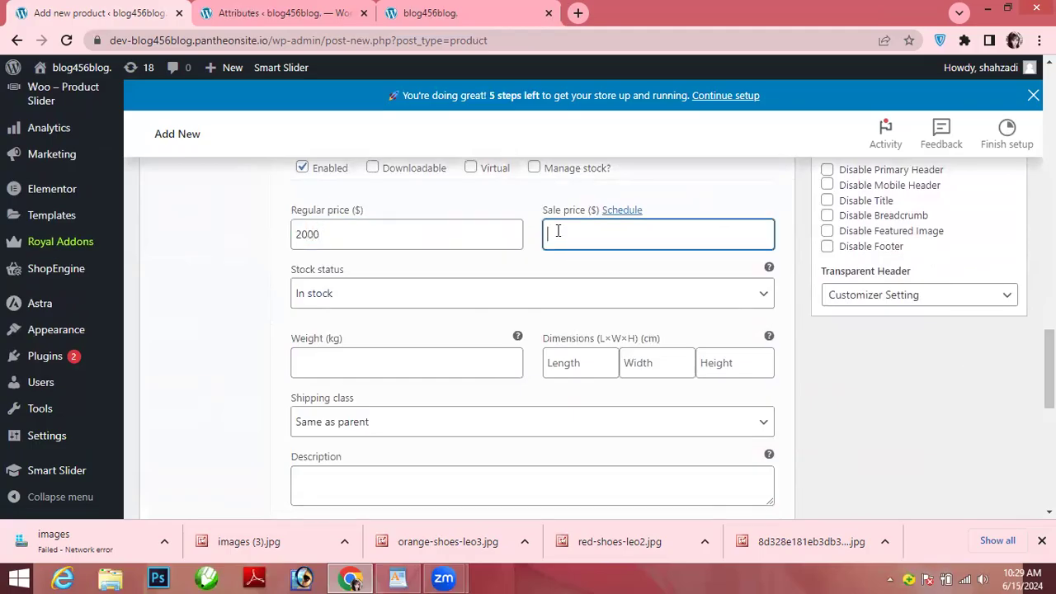
pyautogui.write('19000')
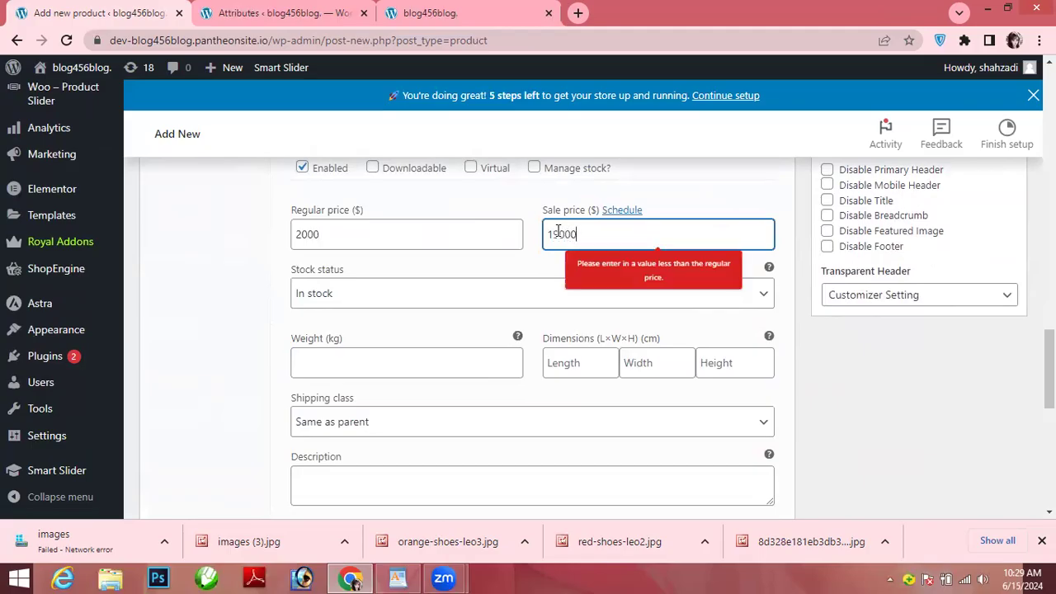
pyautogui.press('BackSpace')
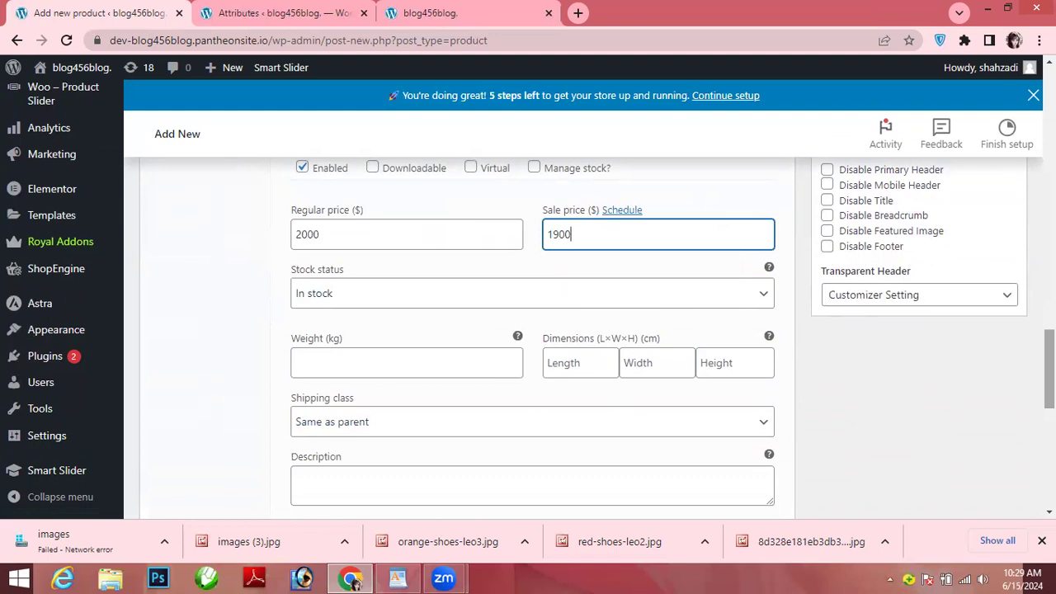
# Step: Set the Green, Large variation's image to the green high-top sneakers picture from the media library
pyautogui.scroll(-3, 1050, 372)
pyautogui.scroll(-1, 1020, 432)
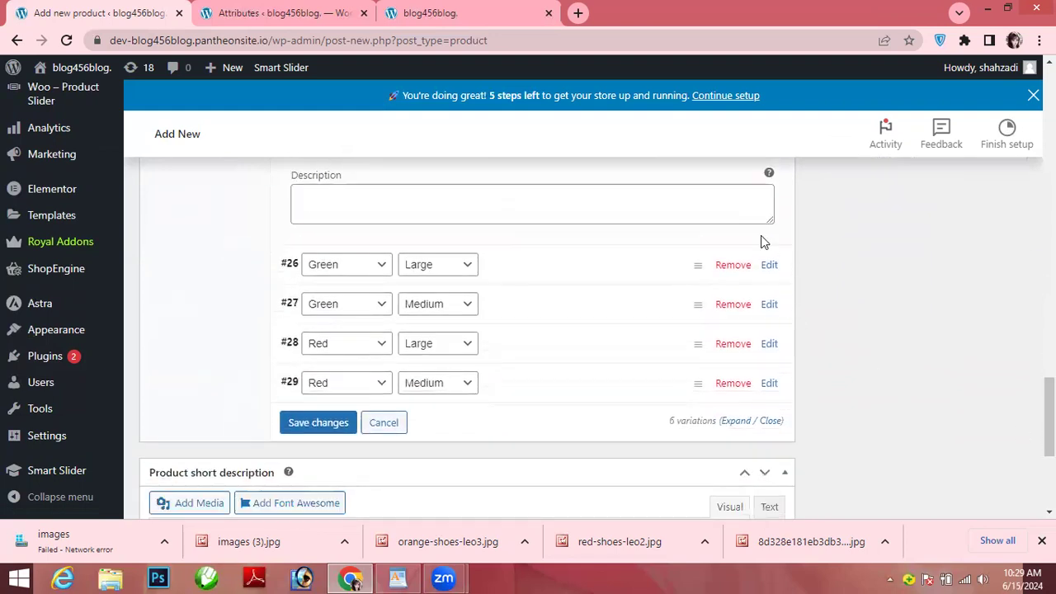
pyautogui.click(769, 264)
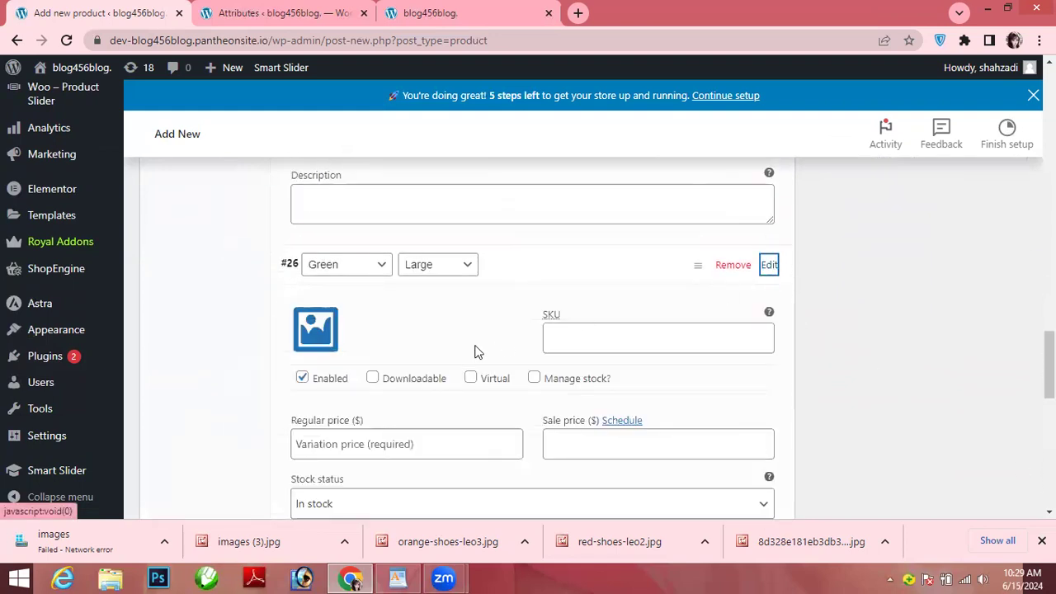
pyautogui.click(312, 335)
pyautogui.click(443, 281)
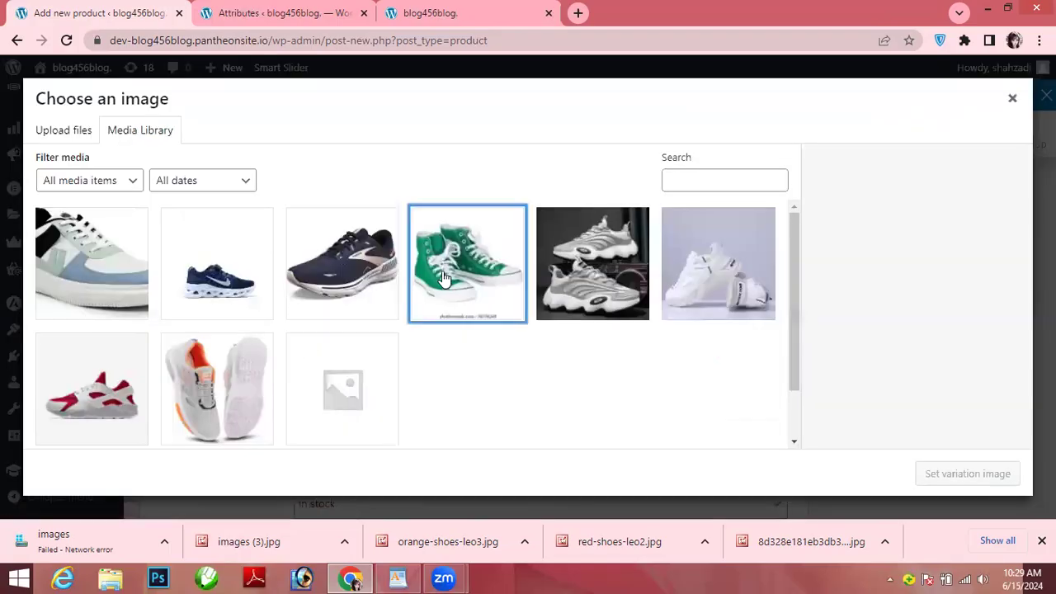
pyautogui.click(935, 471)
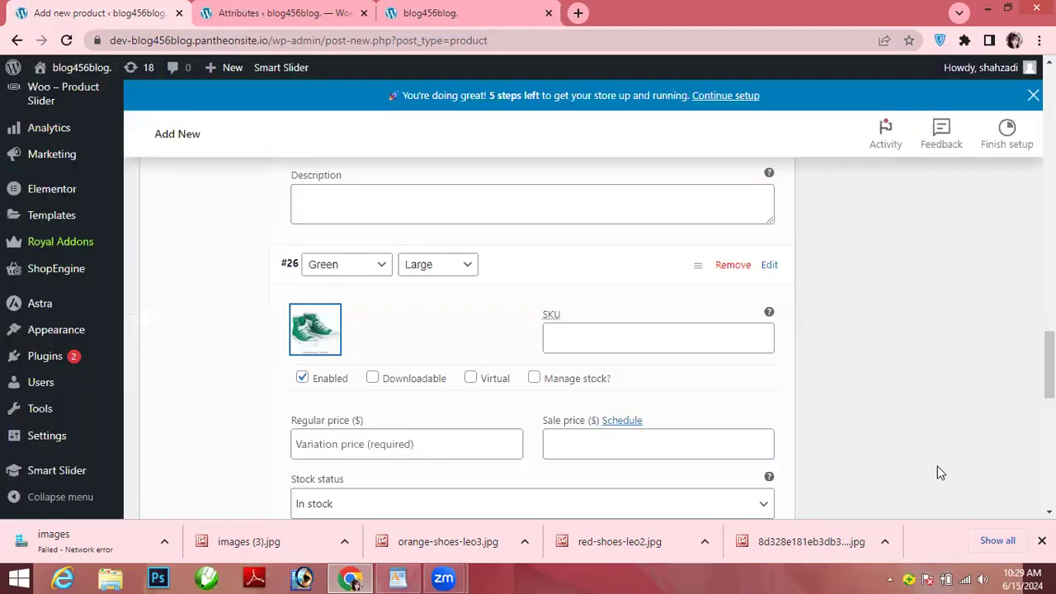
# Step: Give the Green, Large variation a regular price of 2000 and a sale price of 1900
pyautogui.scroll(-2, 532, 338)
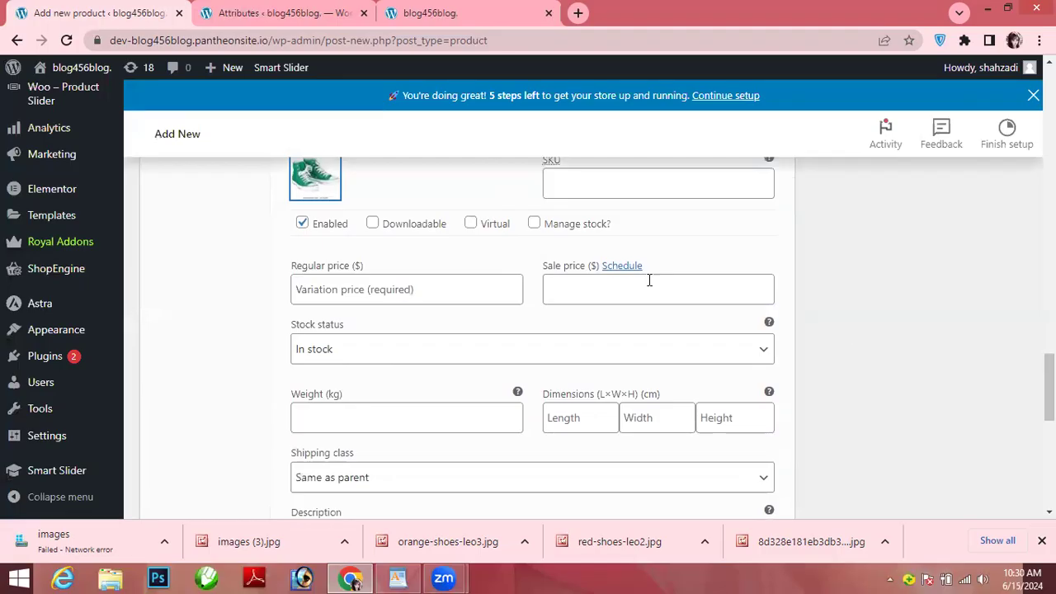
pyautogui.click(447, 294)
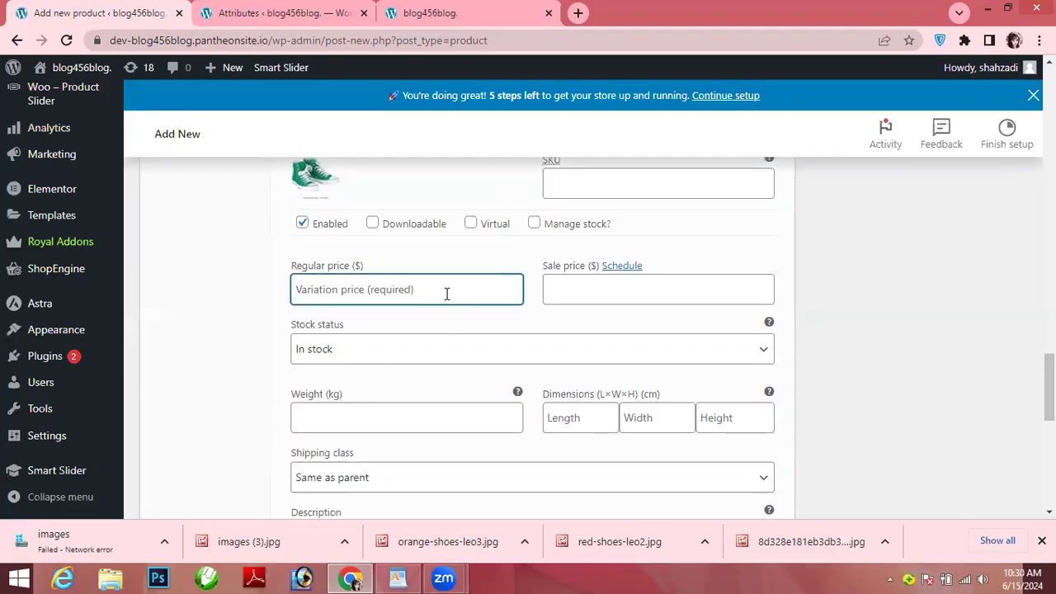
pyautogui.write('2000')
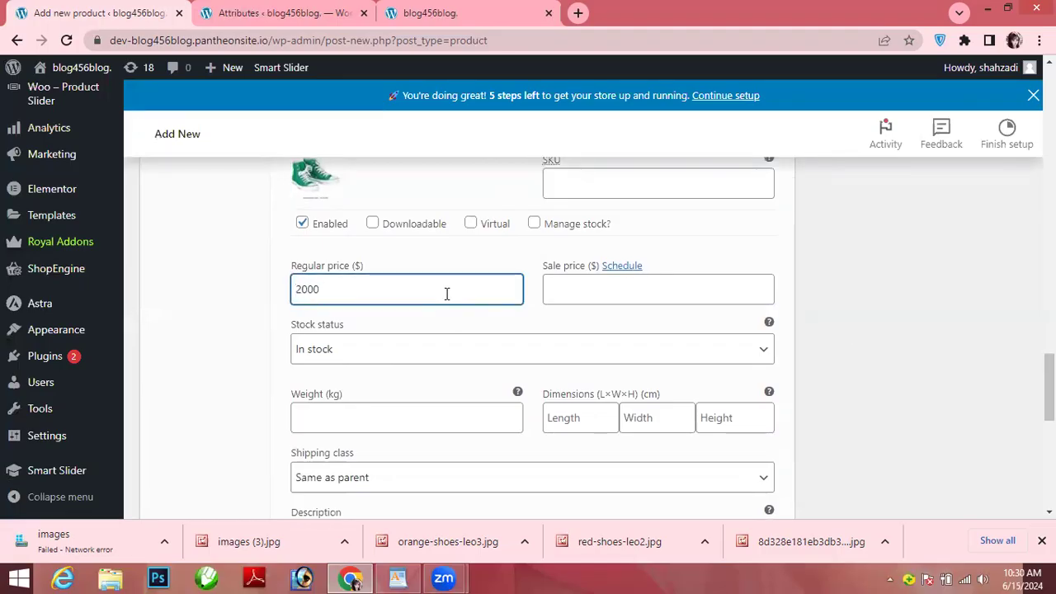
pyautogui.click(560, 292)
pyautogui.write('1900')
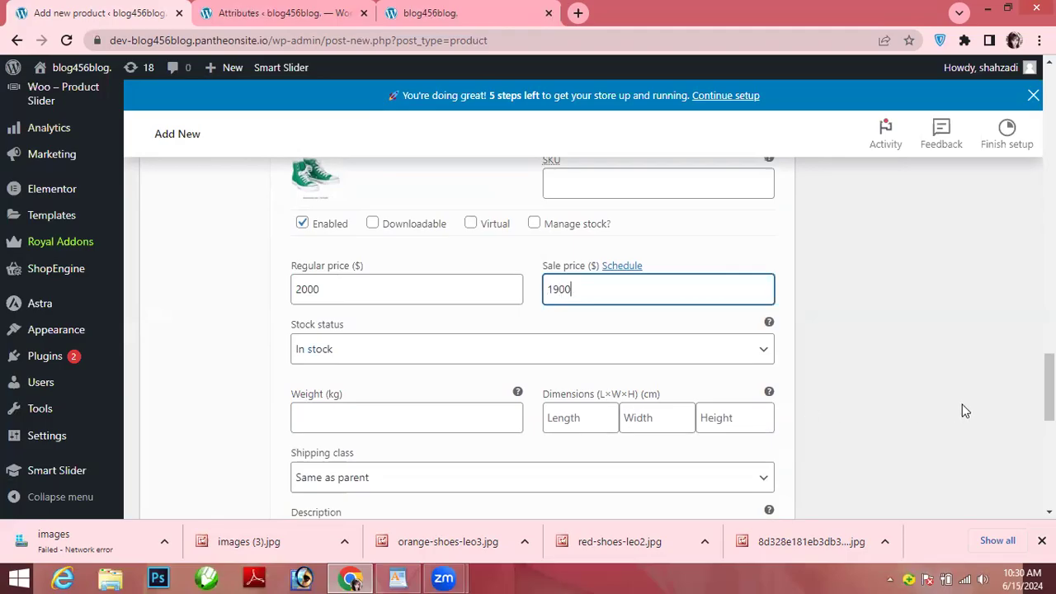
# Step: Set the Green, Medium variation's image to the grey mens-casual-fashion-sneakers9.jpg picture from the media library
pyautogui.moveTo(1049, 402); pyautogui.dragTo(1050, 445)
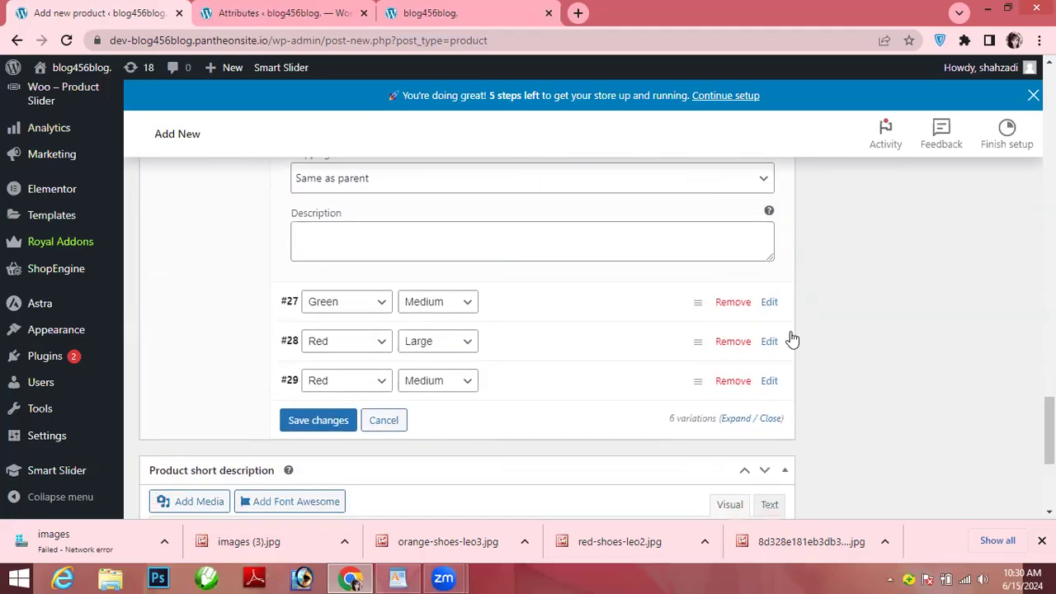
pyautogui.click(769, 302)
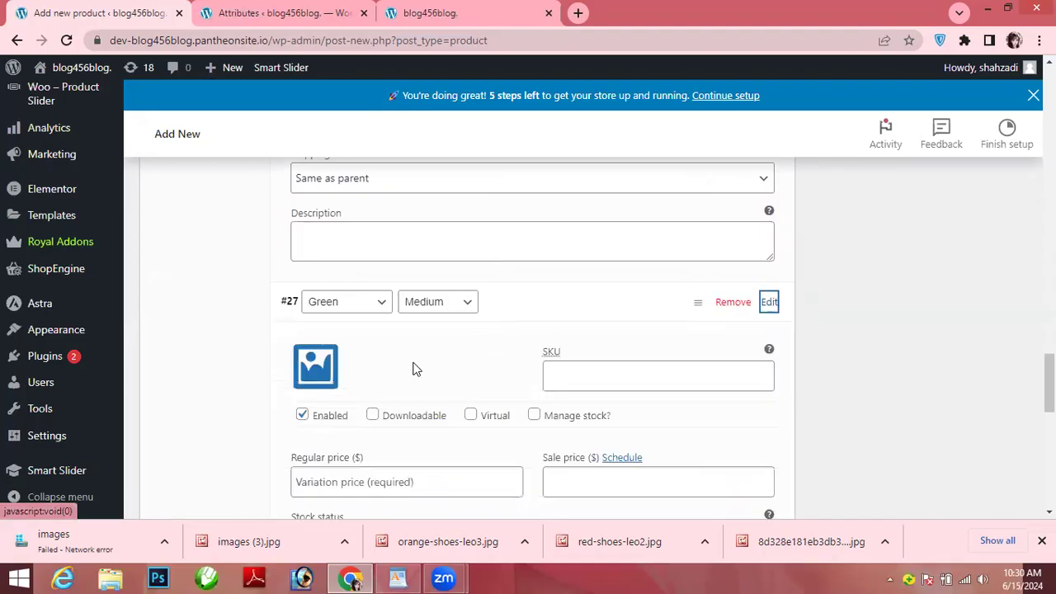
pyautogui.click(321, 371)
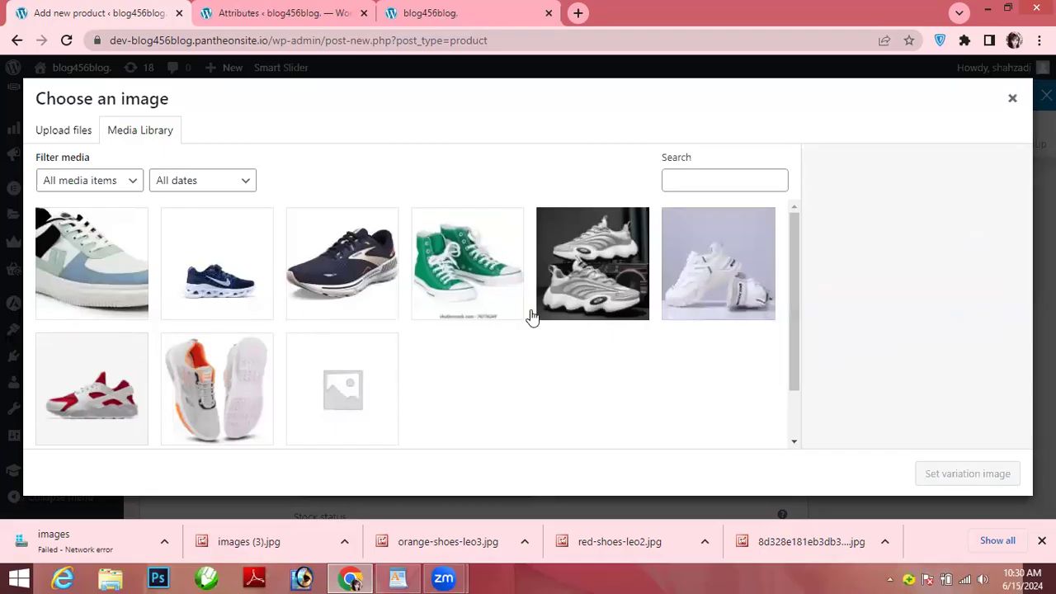
pyautogui.click(586, 304)
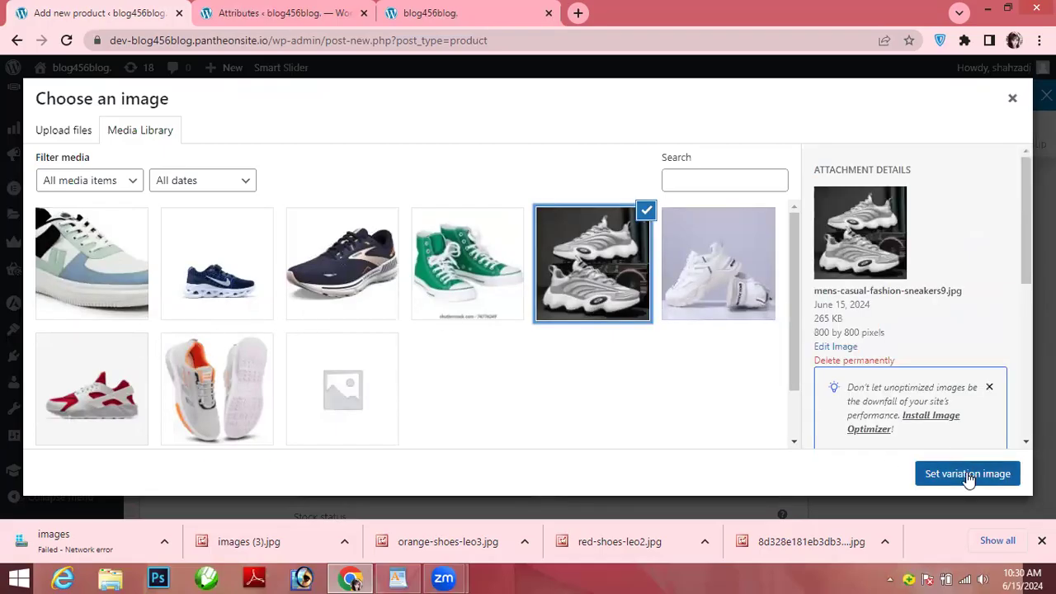
pyautogui.click(967, 475)
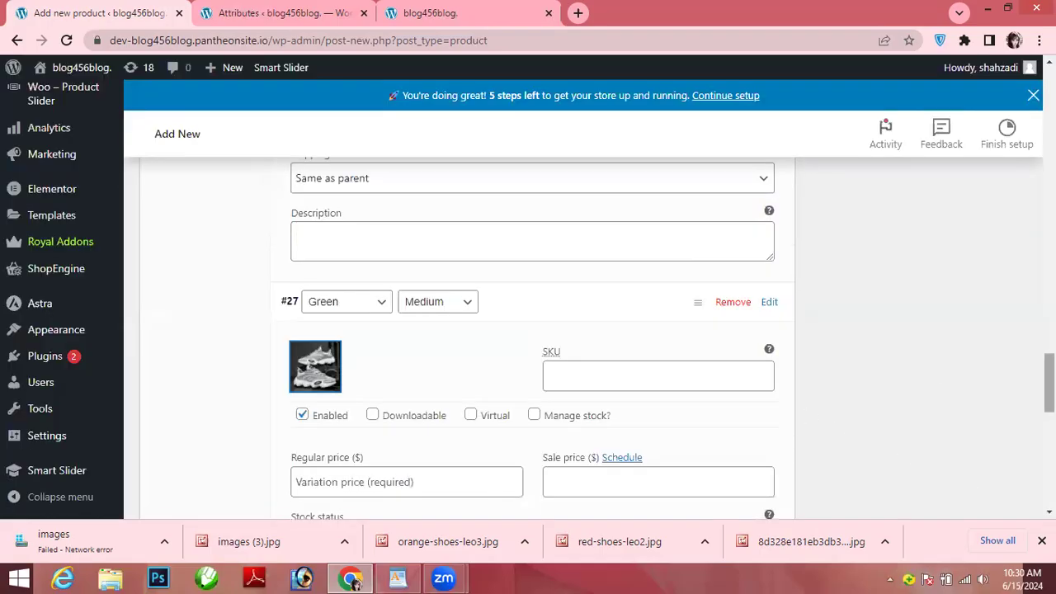
# Step: Give the Green, Medium variation a regular price of 2000 and a sale price of 1900
pyautogui.scroll(-1, 891, 346)
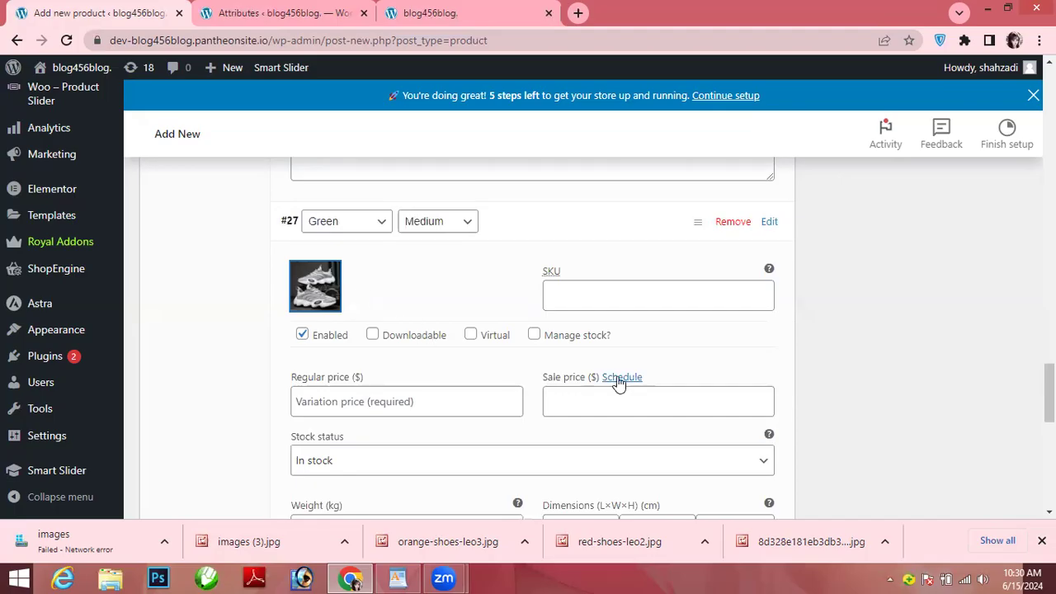
pyautogui.click(496, 399)
pyautogui.write('2000')
pyautogui.click(571, 399)
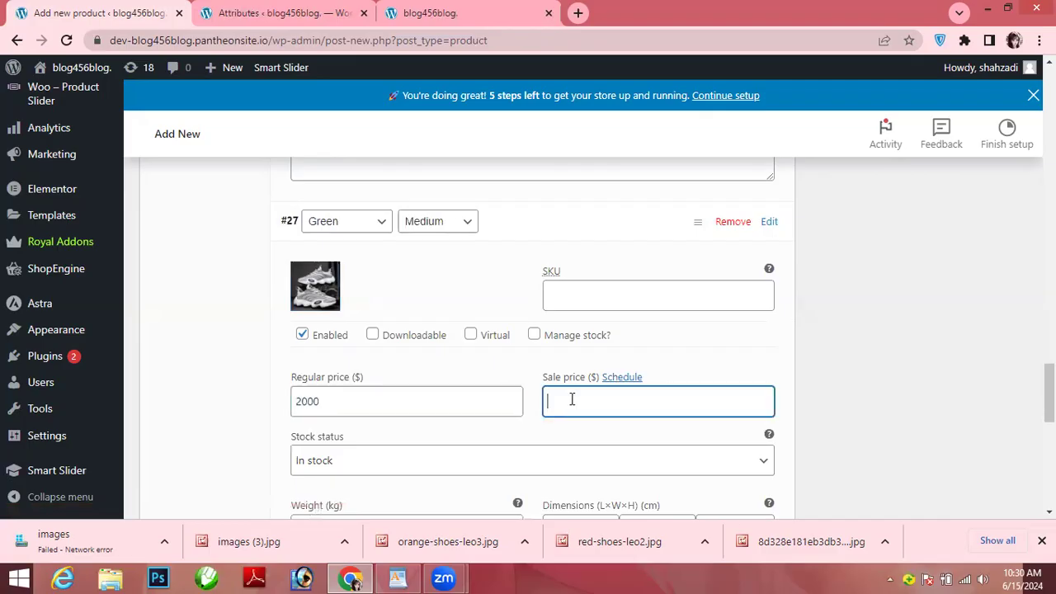
pyautogui.write('1900')
# Step: Set the Red, Large variation's image to the red and white sneaker picture from the media library
pyautogui.scroll(-3, 533, 338)
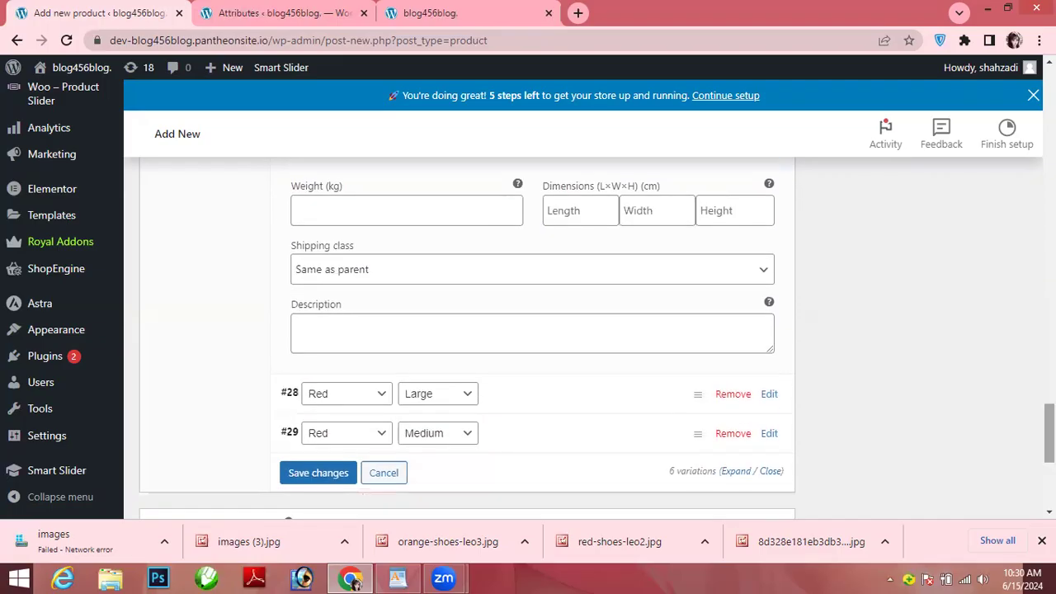
pyautogui.scroll(-1, 767, 371)
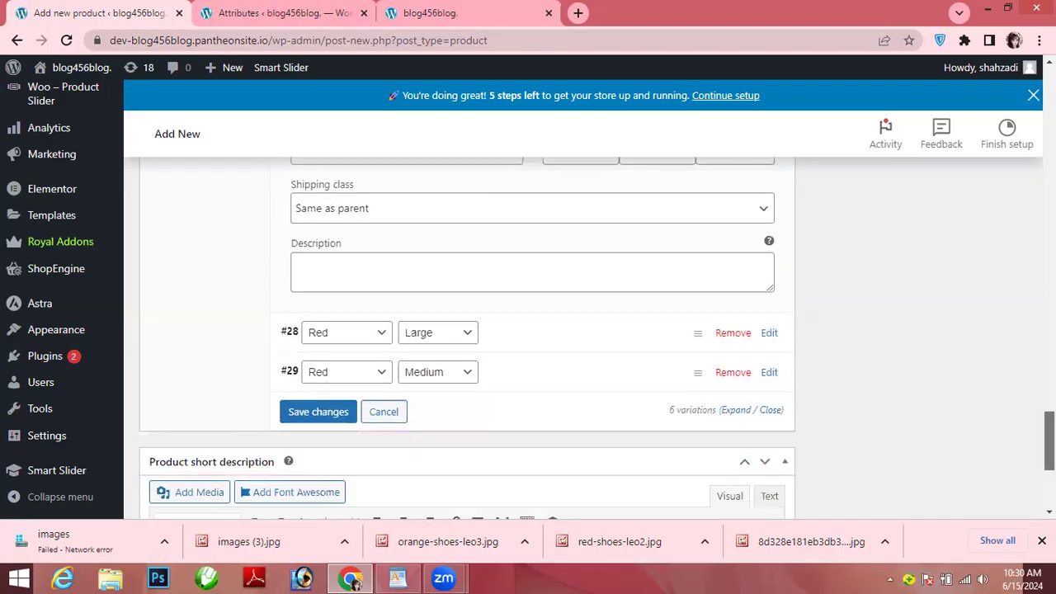
pyautogui.click(768, 333)
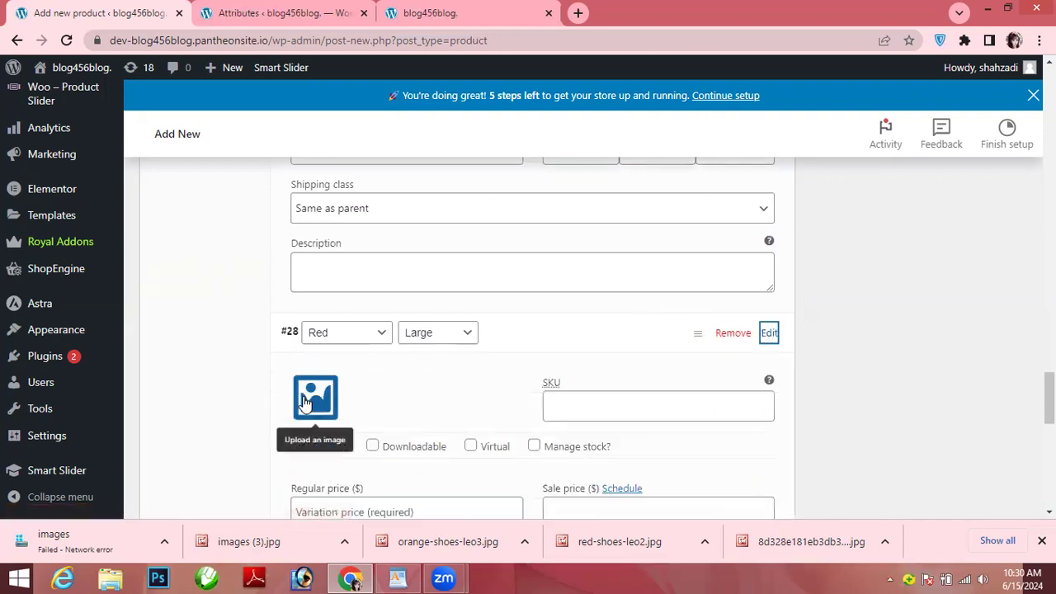
pyautogui.click(305, 403)
pyautogui.click(119, 381)
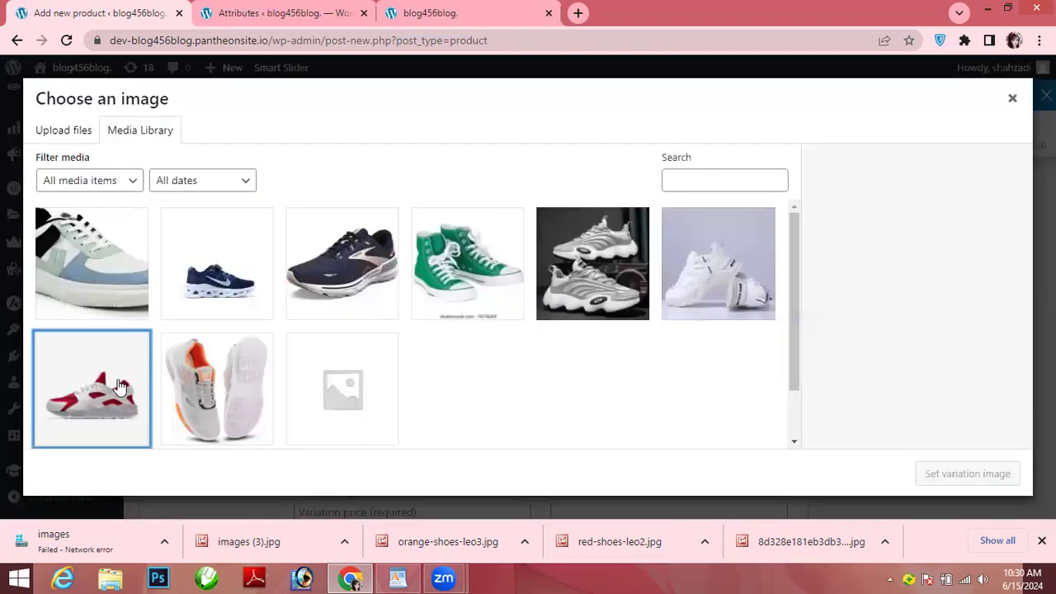
pyautogui.click(968, 473)
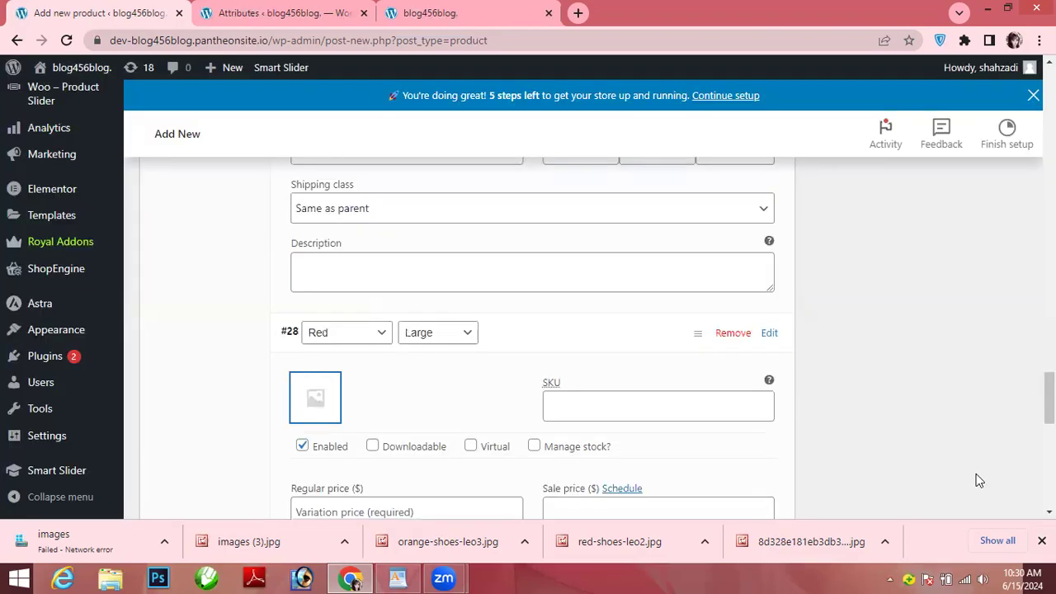
# Step: Give the Red, Large variation a regular price of 2000 and a sale price of 1900
pyautogui.scroll(-4, 1026, 387)
pyautogui.scroll(1, 1026, 386)
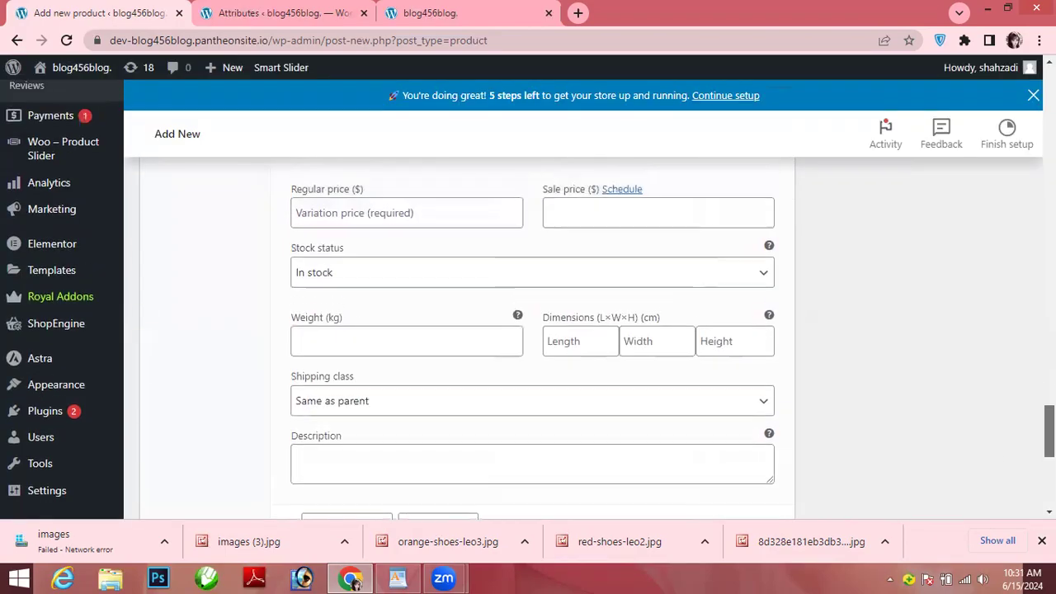
pyautogui.scroll(1, 759, 426)
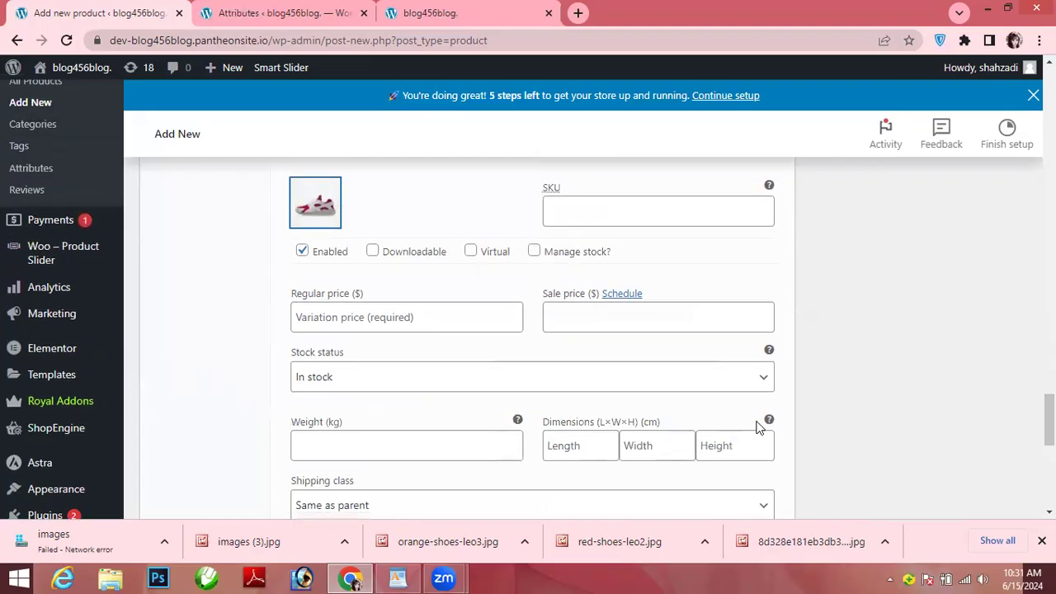
pyautogui.click(462, 327)
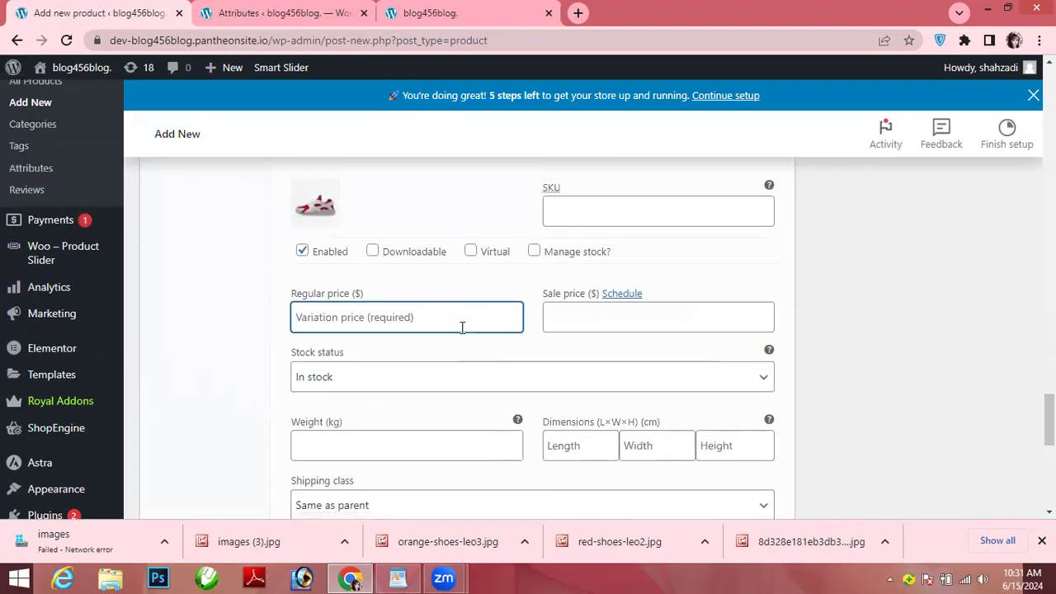
pyautogui.write('2000')
pyautogui.click(569, 328)
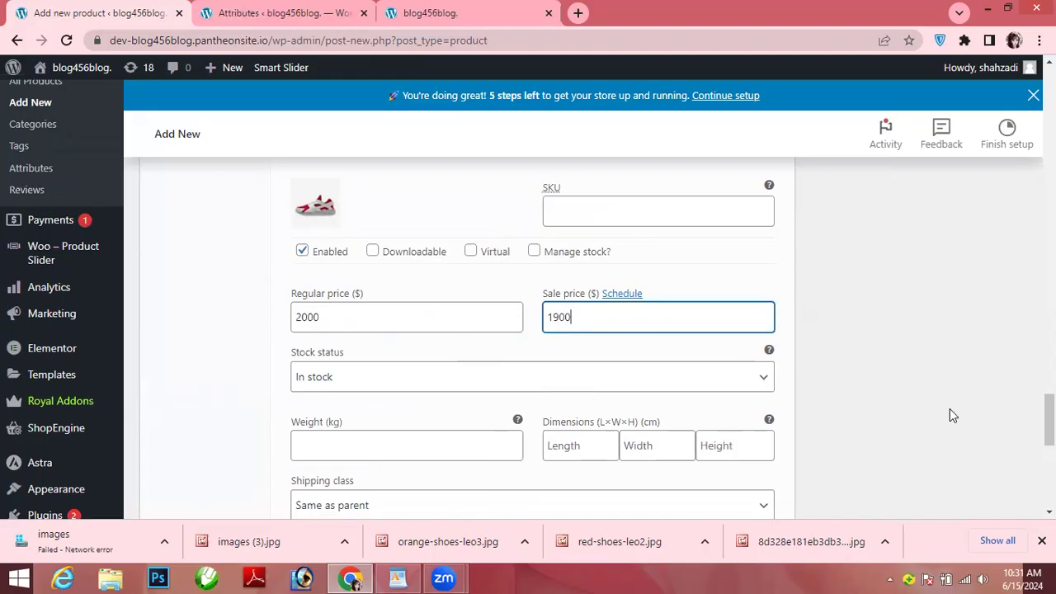
# Step: Set the Red, Medium variation's image to the blue and white sneaker picture 614aiM56siL._AC_UY1000_.jpg from the media library
pyautogui.scroll(-3, 799, 397)
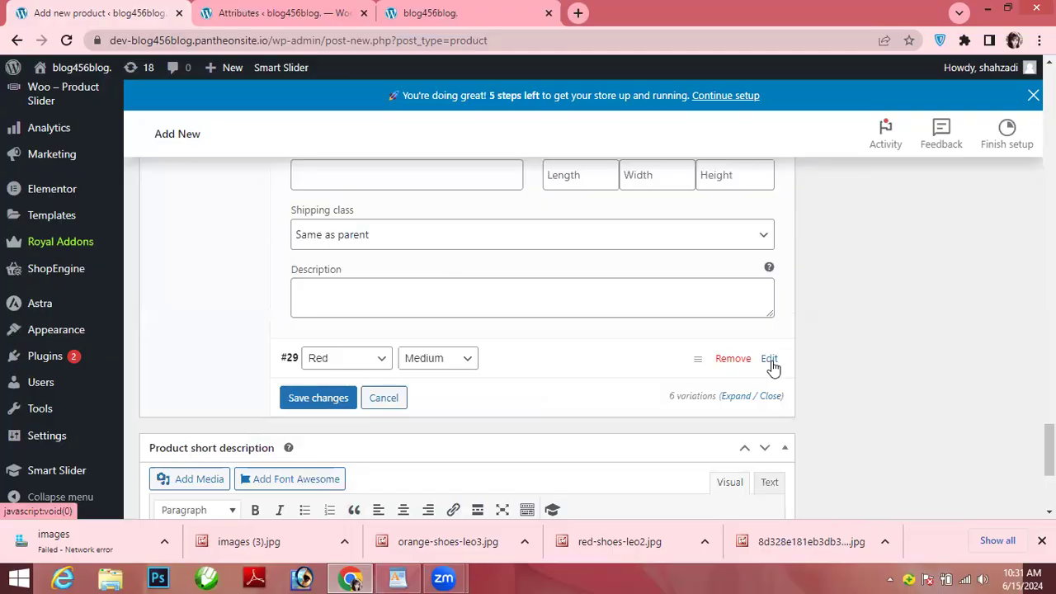
pyautogui.click(770, 360)
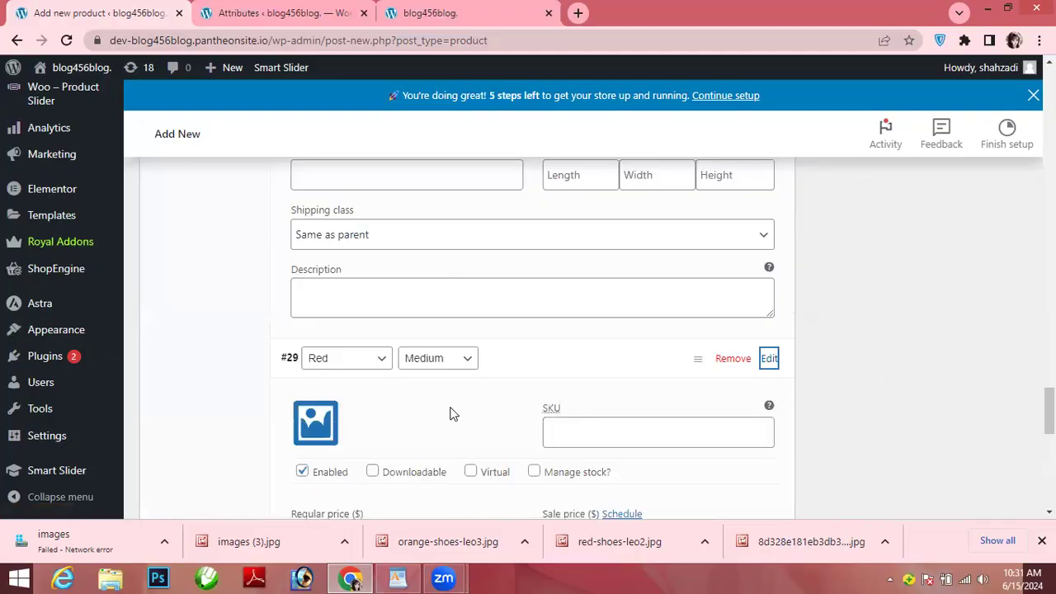
pyautogui.click(308, 420)
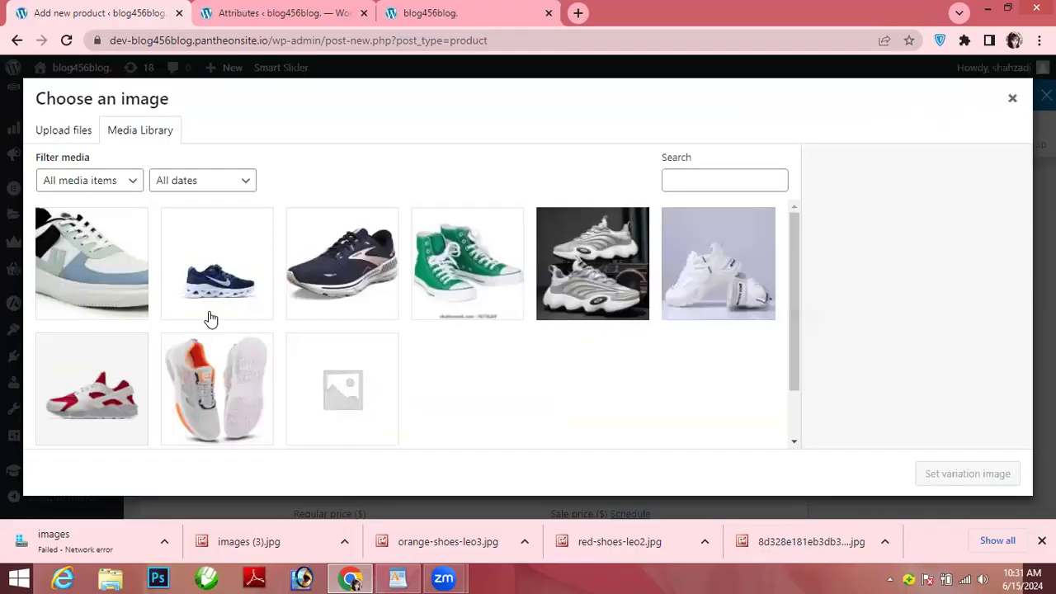
pyautogui.click(137, 303)
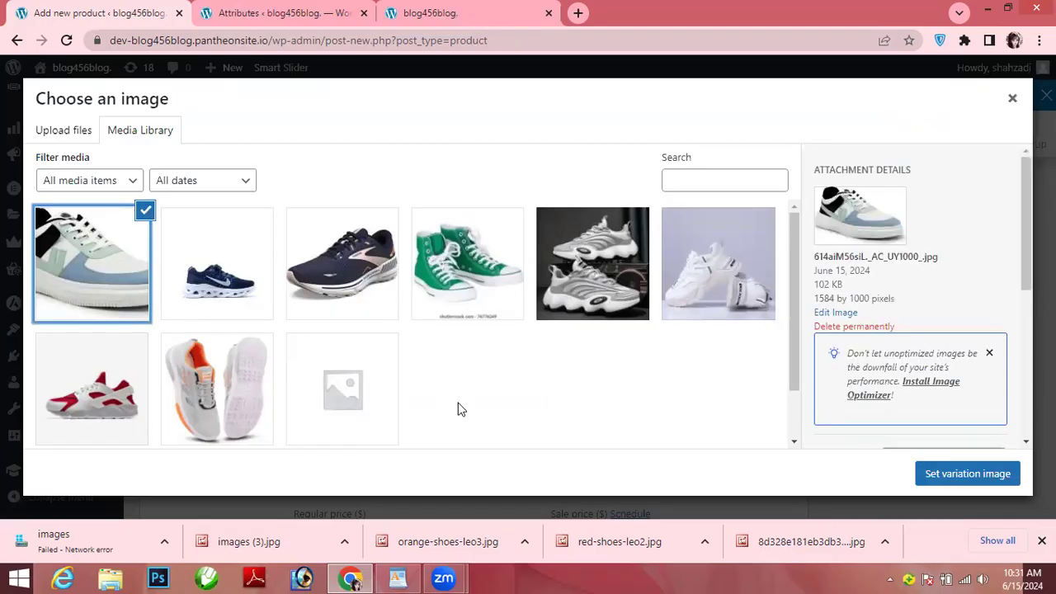
pyautogui.click(918, 475)
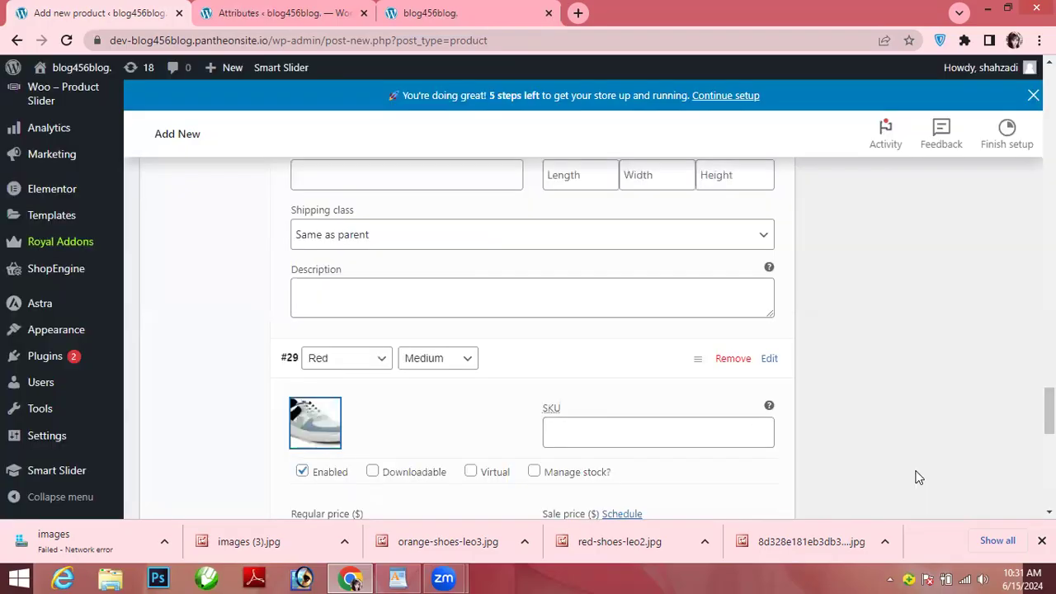
# Step: Give the Red, Medium variation a regular price of 2000 and a sale price of 1900, and save the variation changes
pyautogui.scroll(-3, 533, 338)
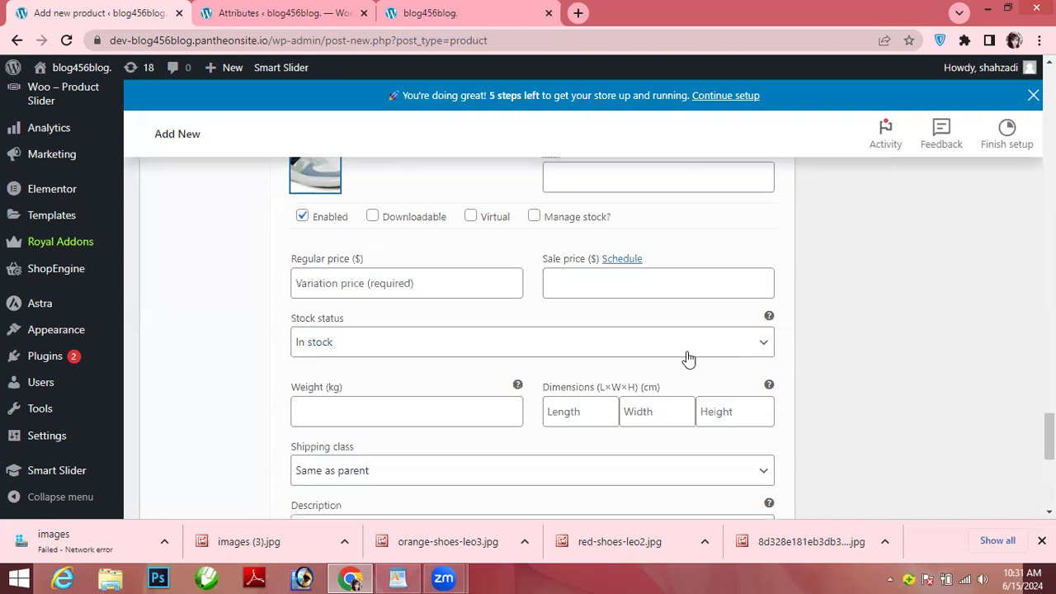
pyautogui.click(477, 284)
pyautogui.write('20')
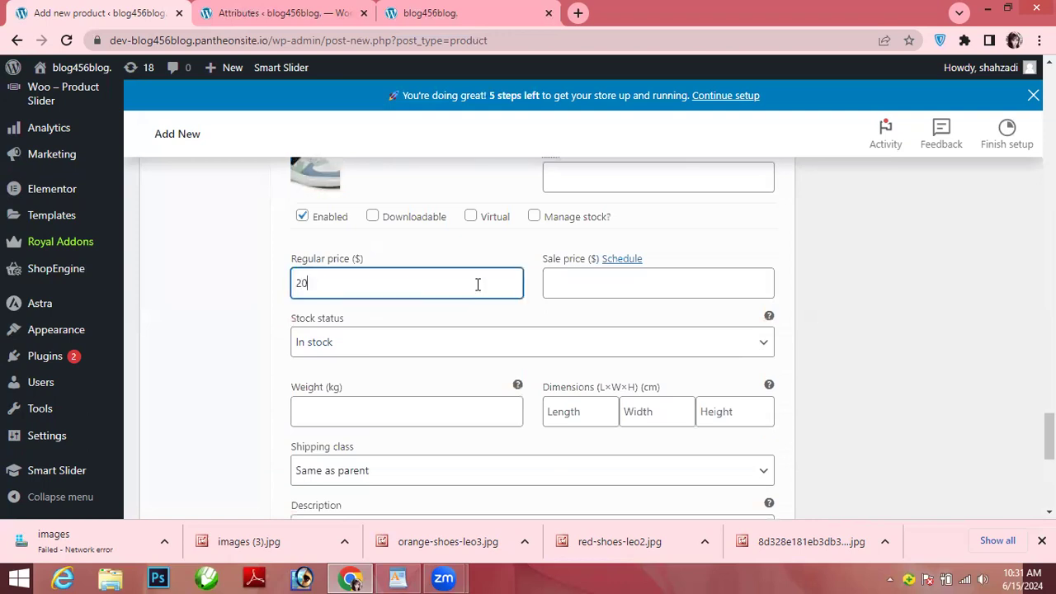
pyautogui.click(612, 279)
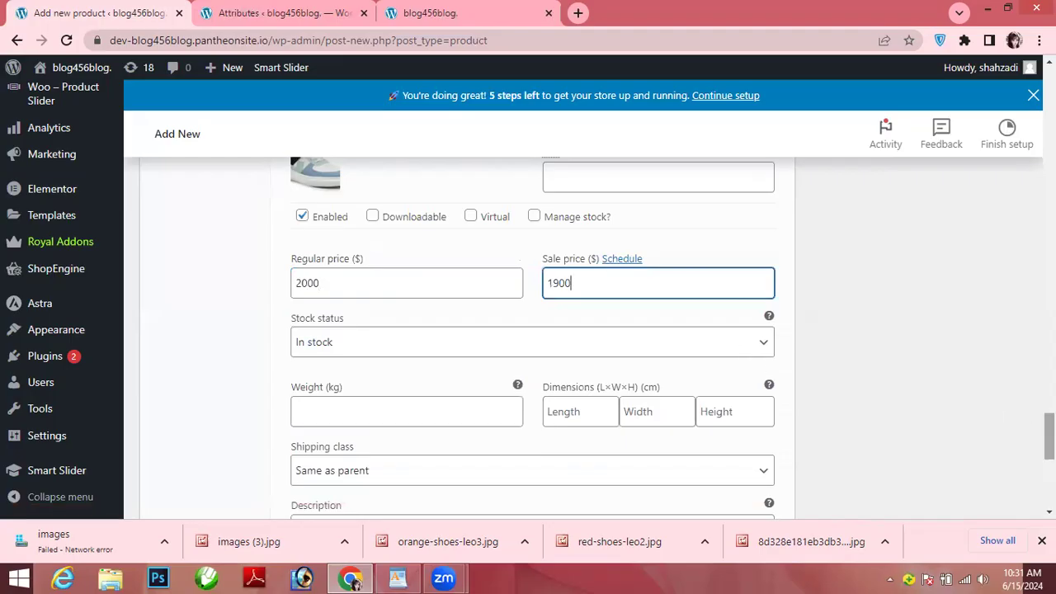
pyautogui.scroll(-4, 751, 361)
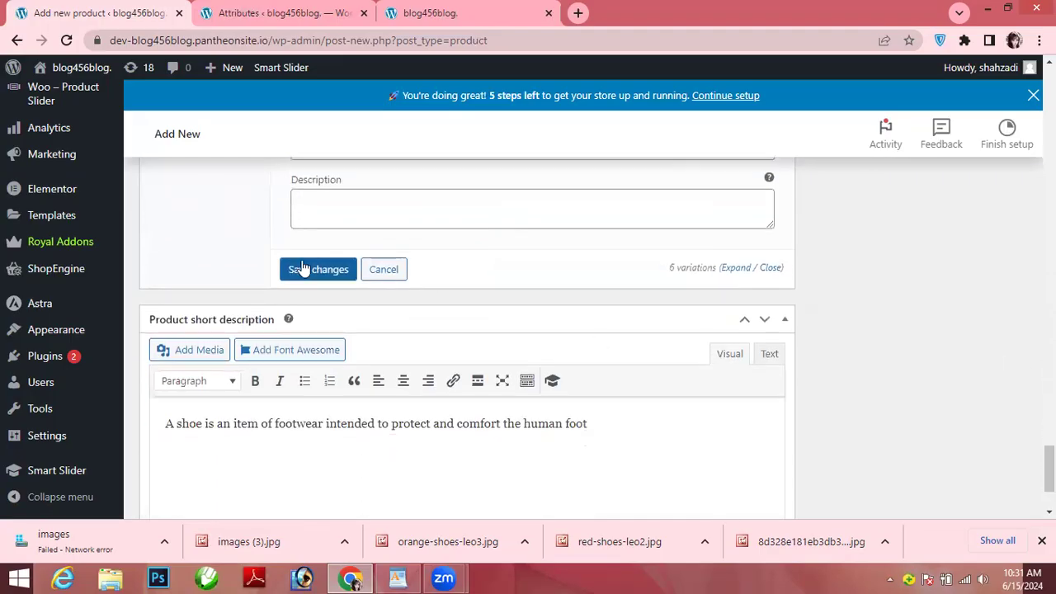
pyautogui.click(303, 270)
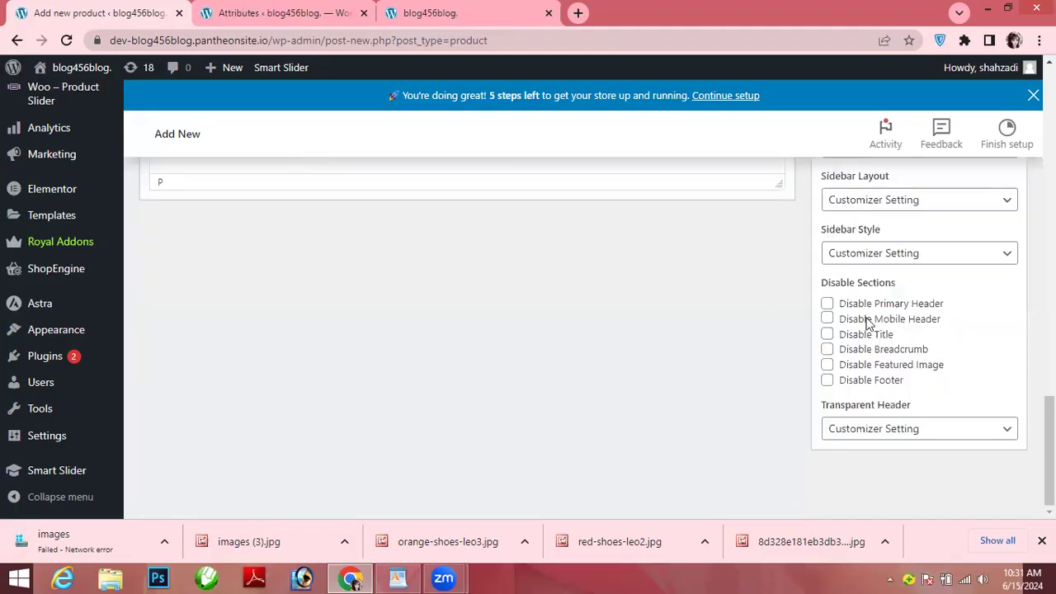
# Step: Publish the variable shoe product
pyautogui.scroll(4, 467, 338)
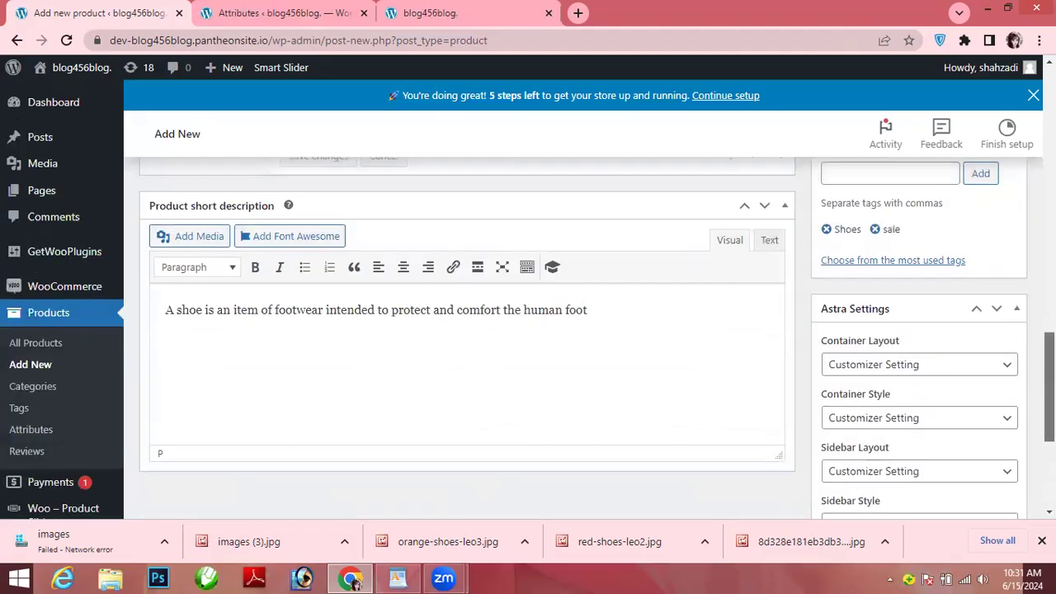
pyautogui.scroll(5, 467, 338)
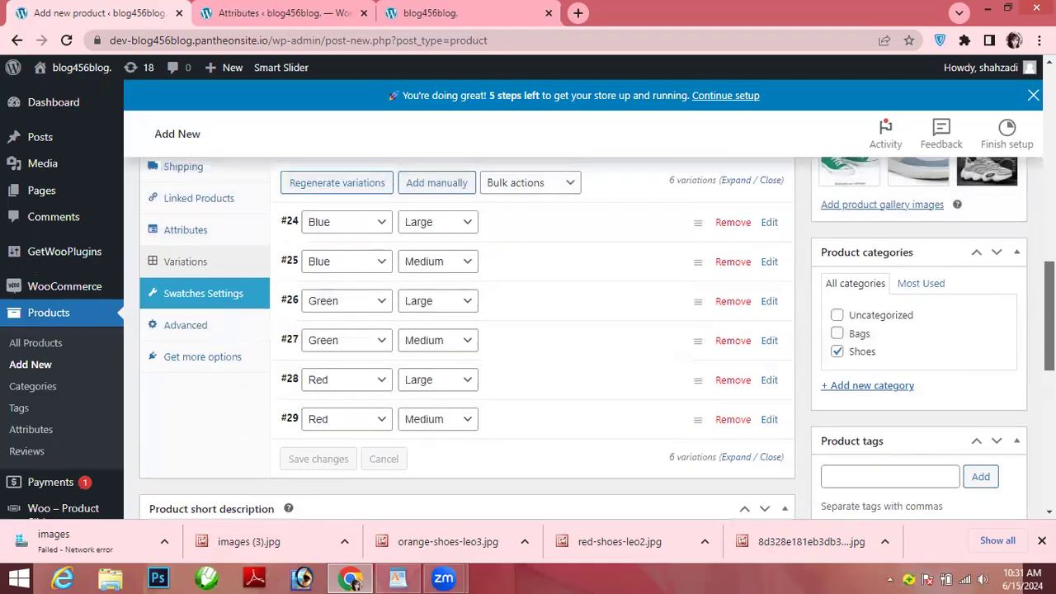
pyautogui.scroll(2, 467, 338)
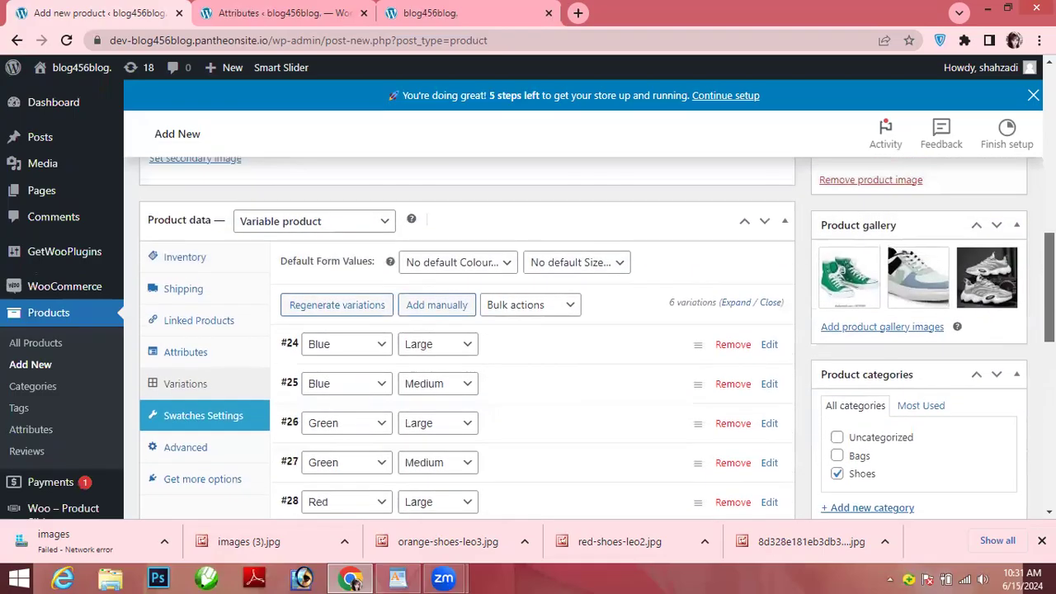
pyautogui.scroll(5, 467, 338)
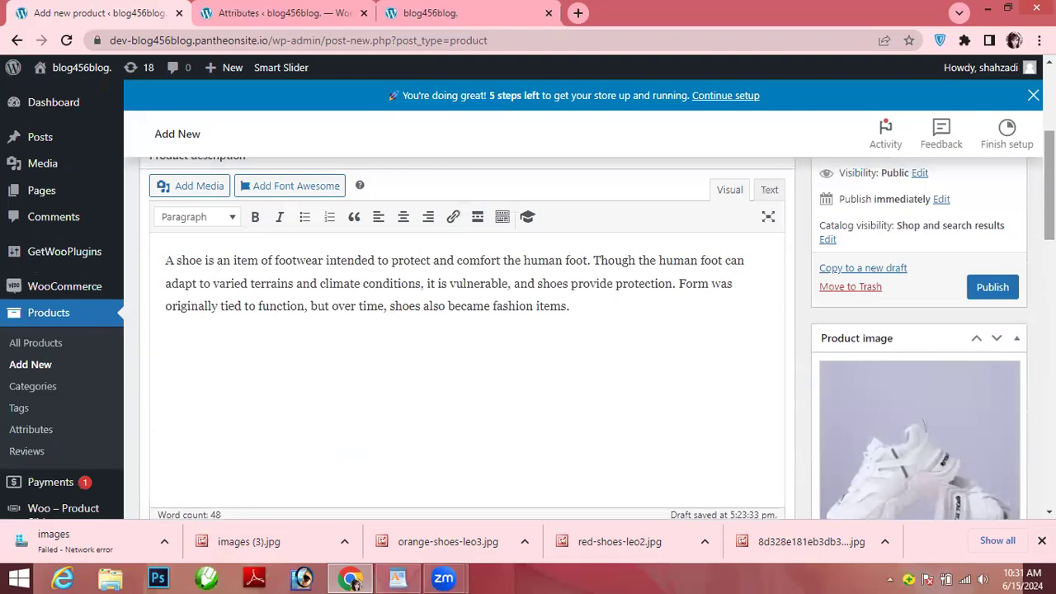
pyautogui.click(992, 288)
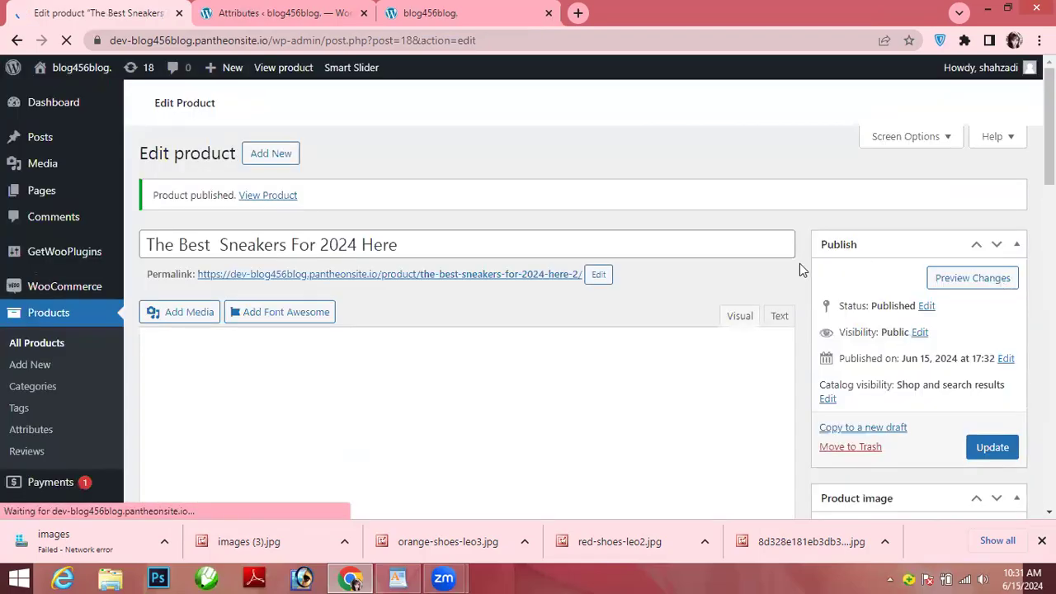
# Step: View the published product's store page and examine its image, prices, Colour and Size swatches, category and tags
pyautogui.click(286, 198)
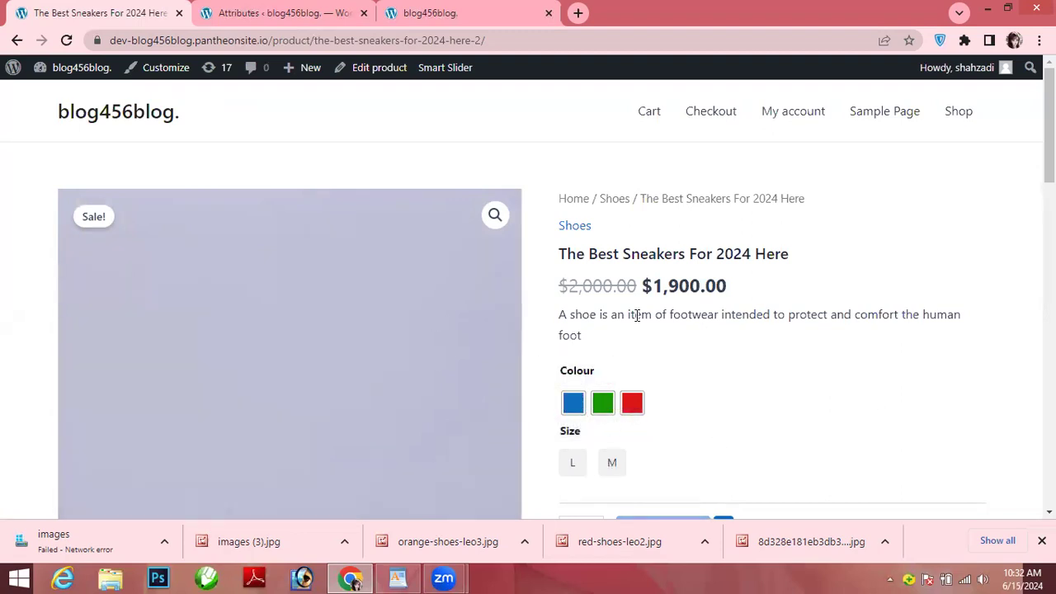
pyautogui.moveTo(1049, 124); pyautogui.dragTo(1049, 157)
pyautogui.moveTo(808, 167); pyautogui.dragTo(524, 250)
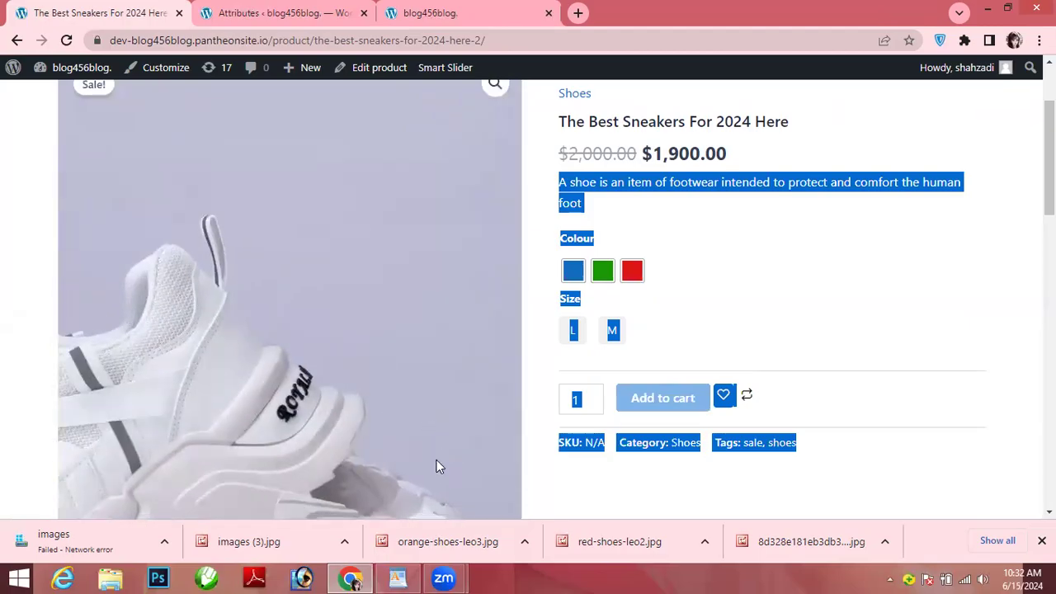
pyautogui.moveTo(1049, 157); pyautogui.dragTo(1048, 208)
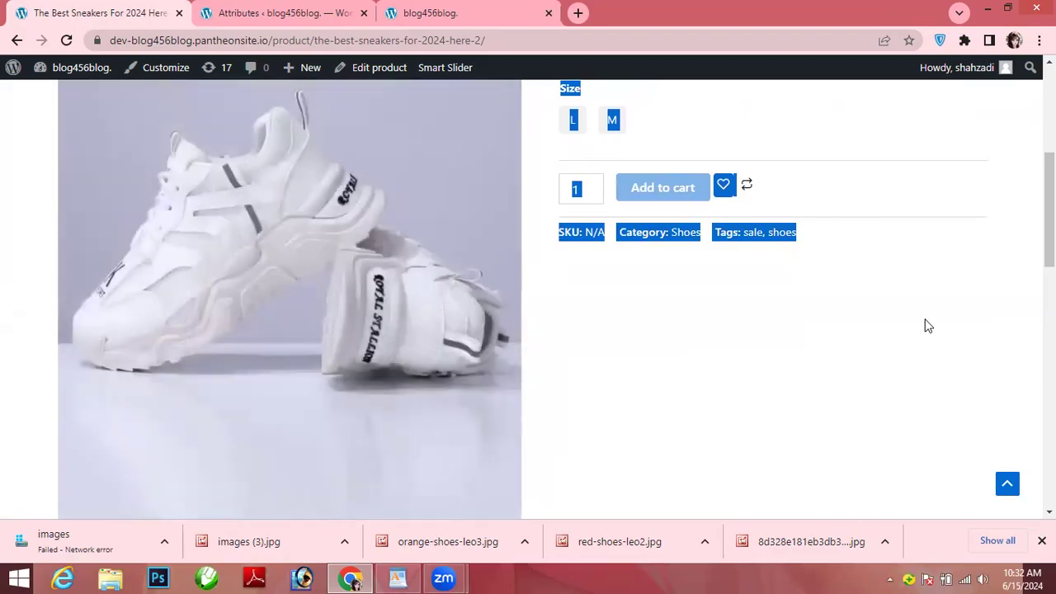
pyautogui.click(927, 326)
pyautogui.scroll(-1, 657, 254)
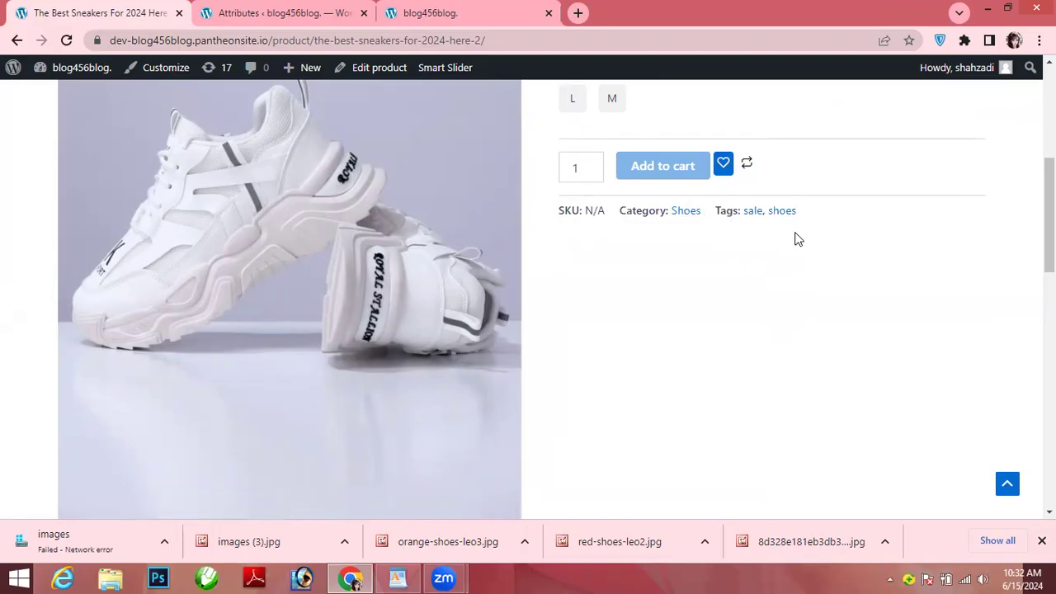
# Step: Look through the published product page down to the related products and return to the product details
pyautogui.moveTo(1049, 223); pyautogui.dragTo(1050, 410)
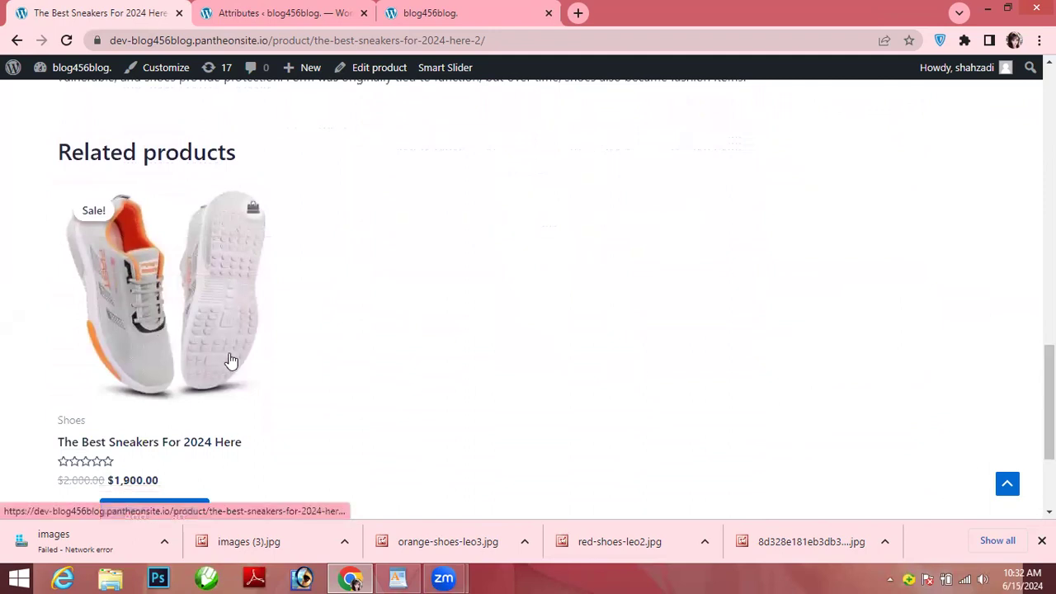
pyautogui.moveTo(1050, 372); pyautogui.dragTo(1050, 253)
pyautogui.scroll(6, 766, 110)
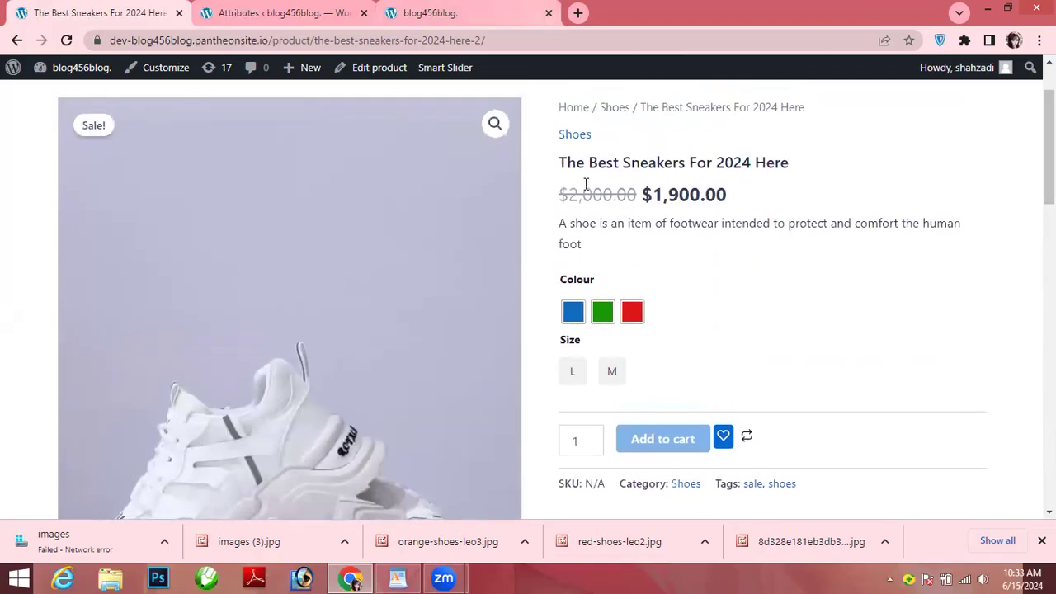
# Step: Try the Blue, Green and Red colour swatches in turn without a size and check the product image for each
pyautogui.click(575, 312)
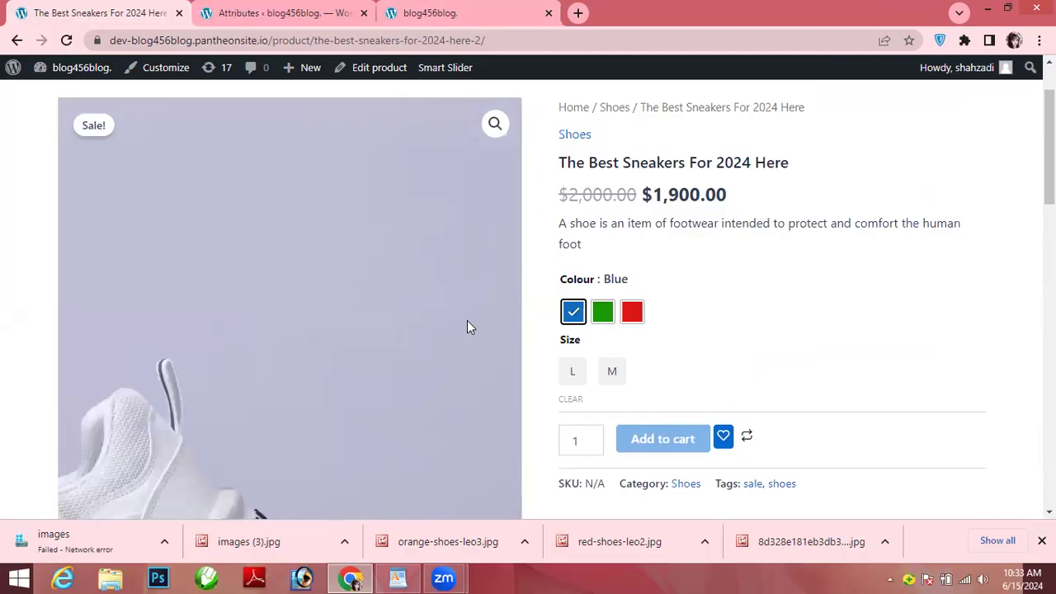
pyautogui.click(604, 317)
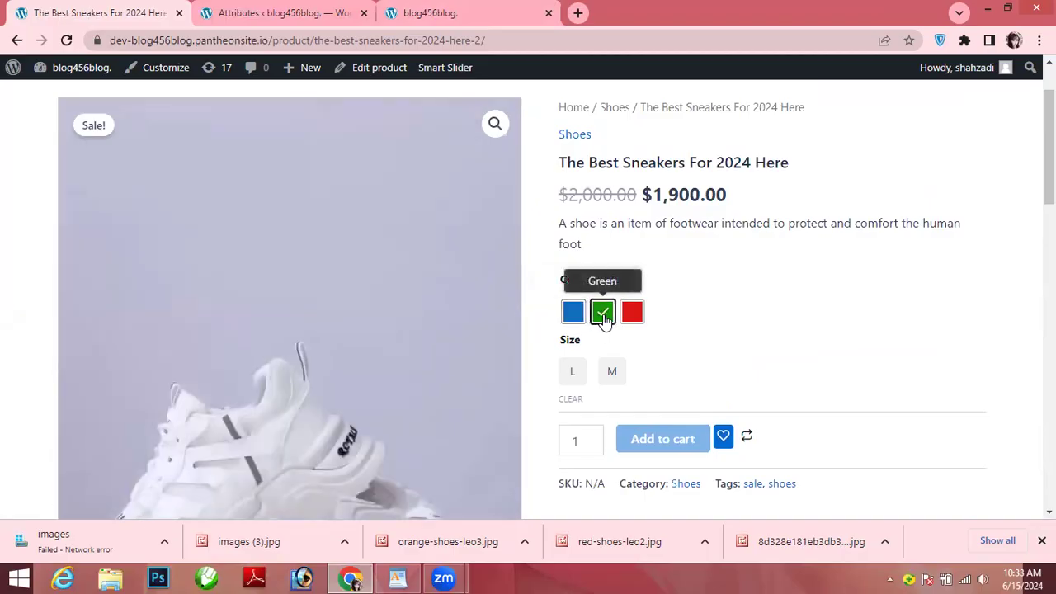
pyautogui.click(634, 320)
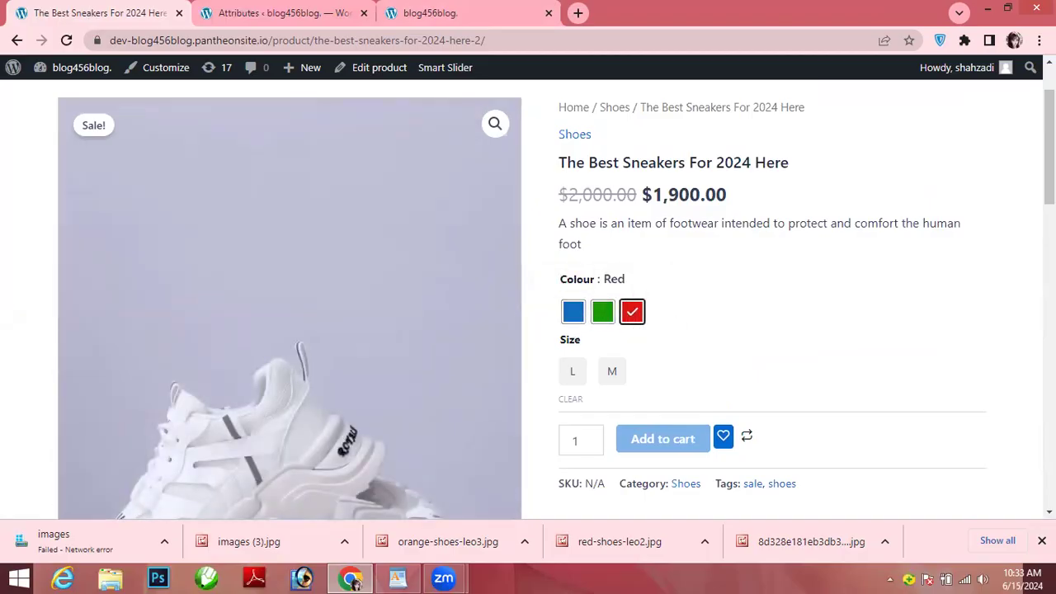
pyautogui.scroll(-2, 528, 297)
pyautogui.scroll(2, 528, 297)
pyautogui.scroll(-3, 528, 297)
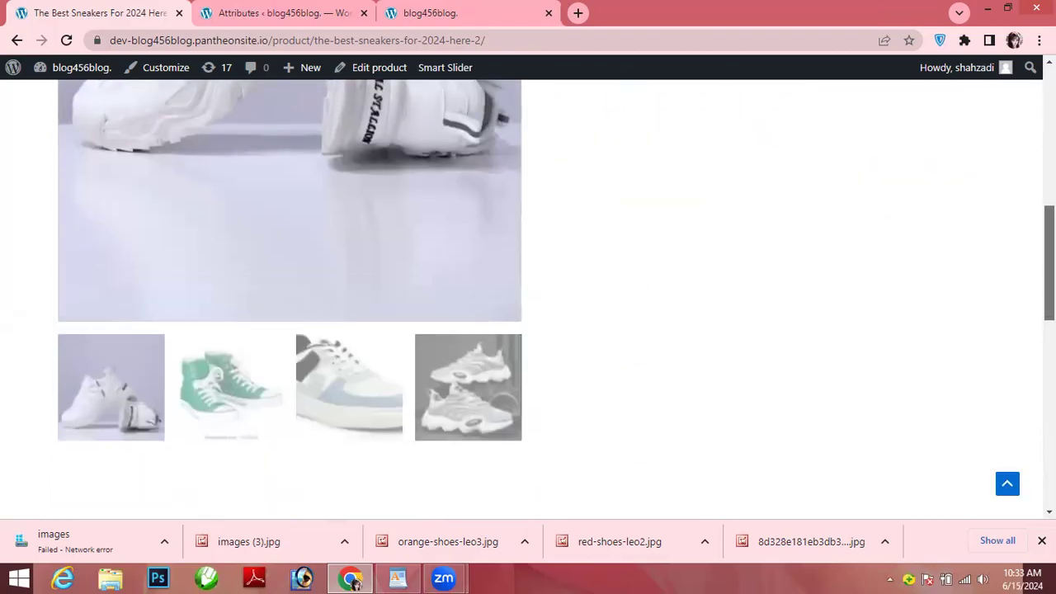
pyautogui.scroll(4, 797, 239)
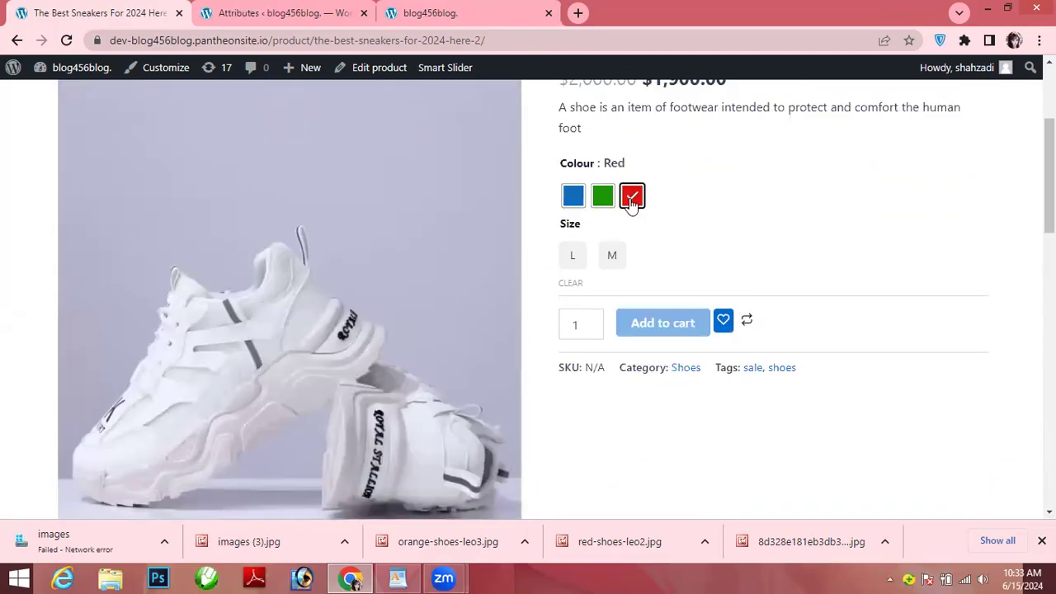
pyautogui.click(572, 196)
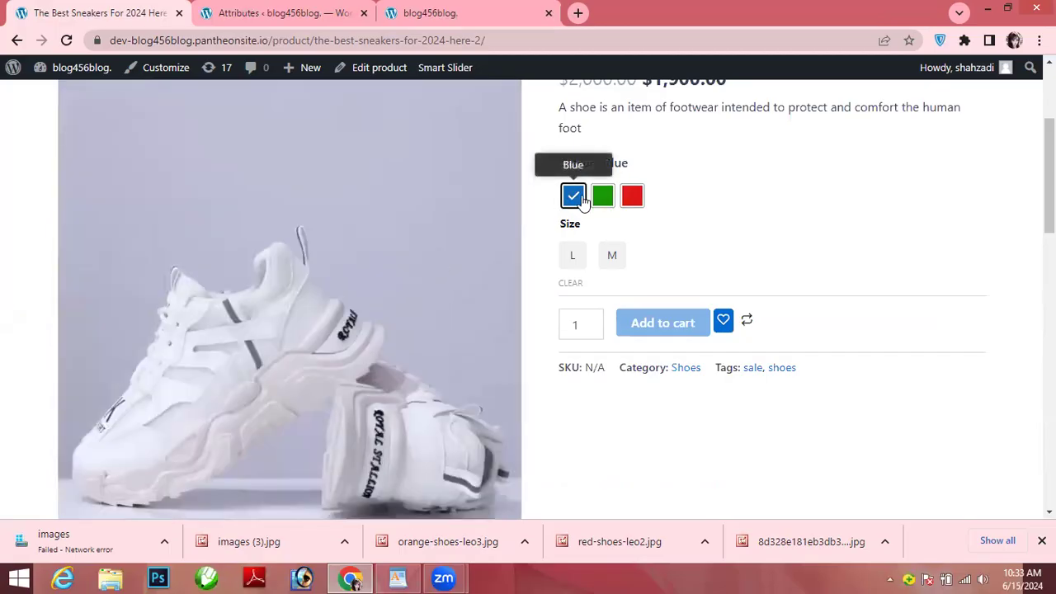
pyautogui.click(603, 198)
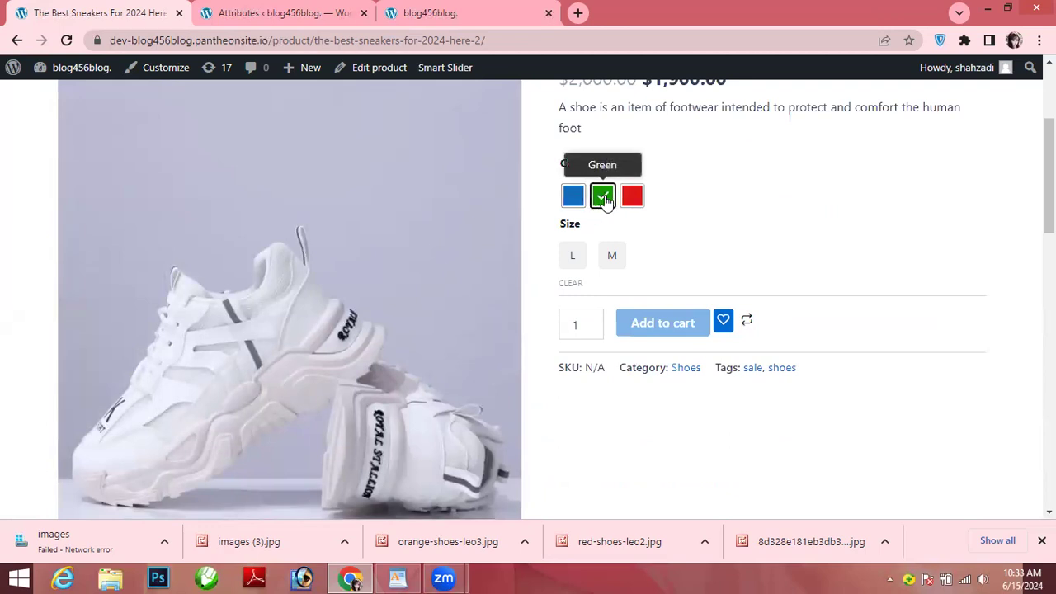
pyautogui.click(632, 200)
pyautogui.click(600, 198)
pyautogui.click(573, 198)
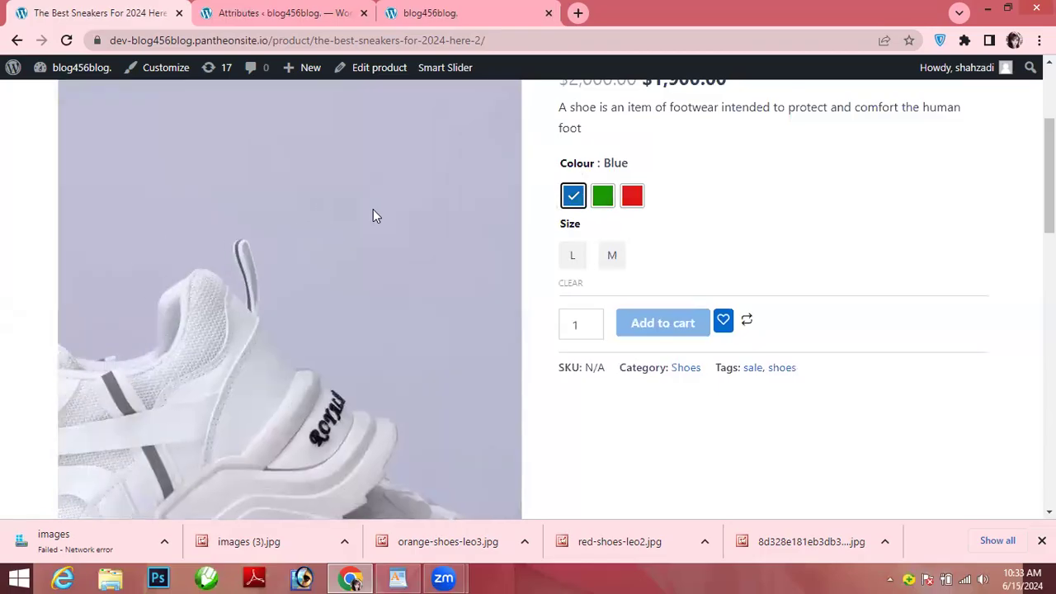
# Step: Reload the product page and preview the Blue variation in Large and Medium
pyautogui.click(66, 41)
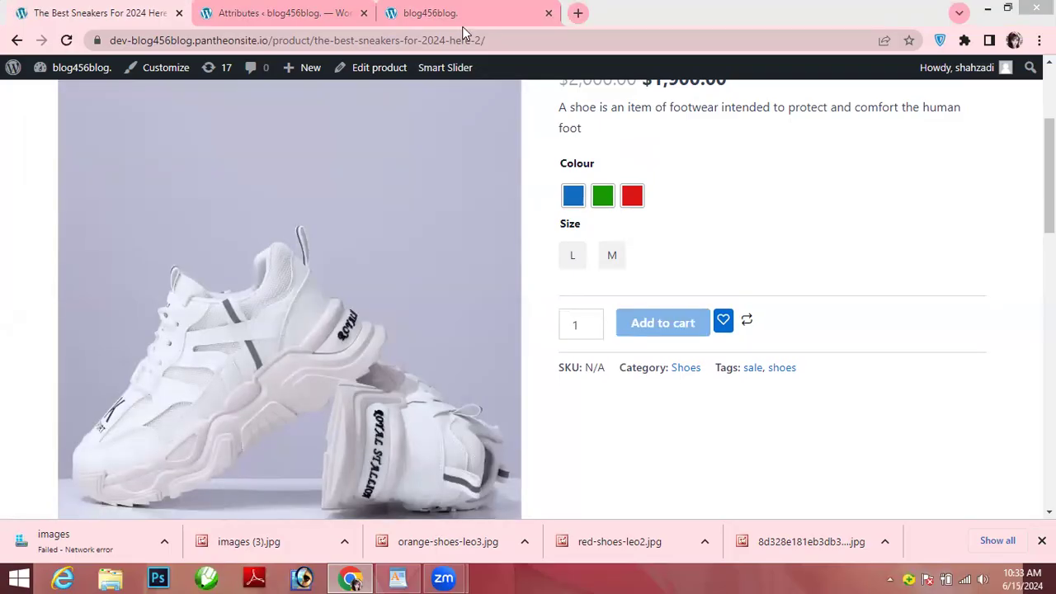
pyautogui.click(574, 196)
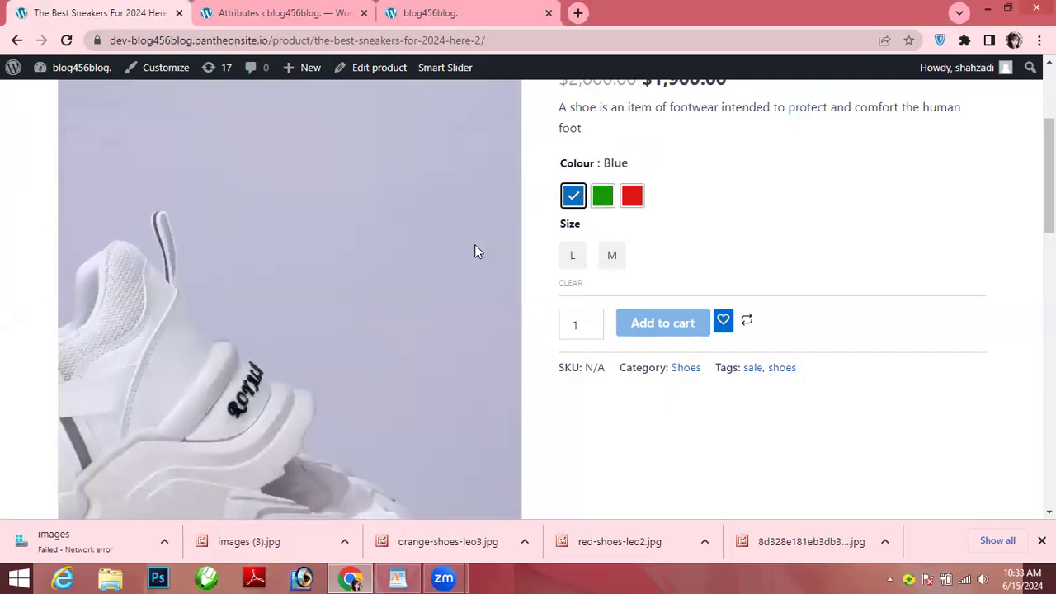
pyautogui.click(573, 257)
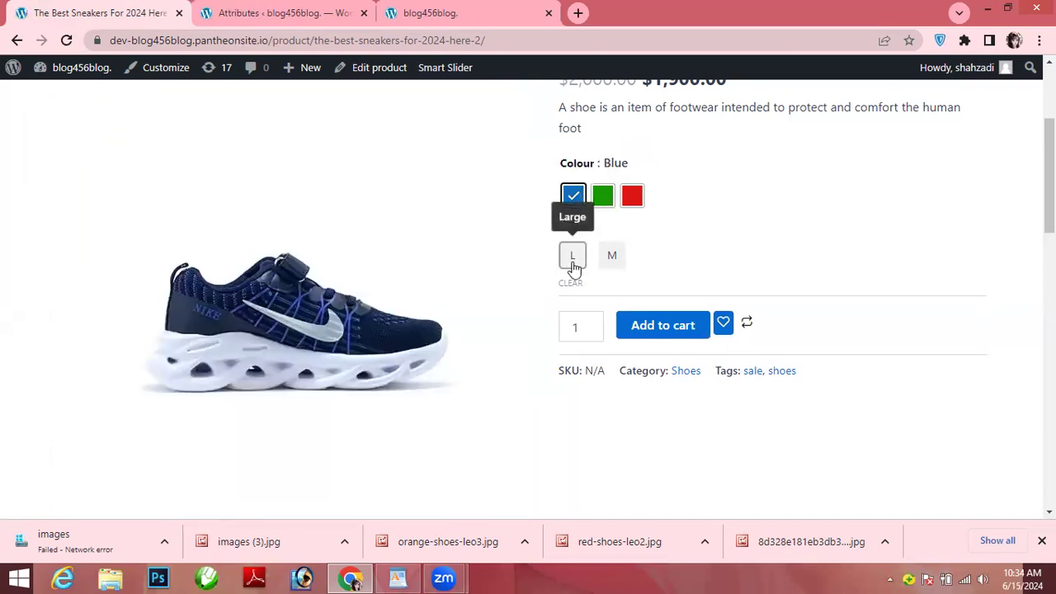
pyautogui.click(610, 256)
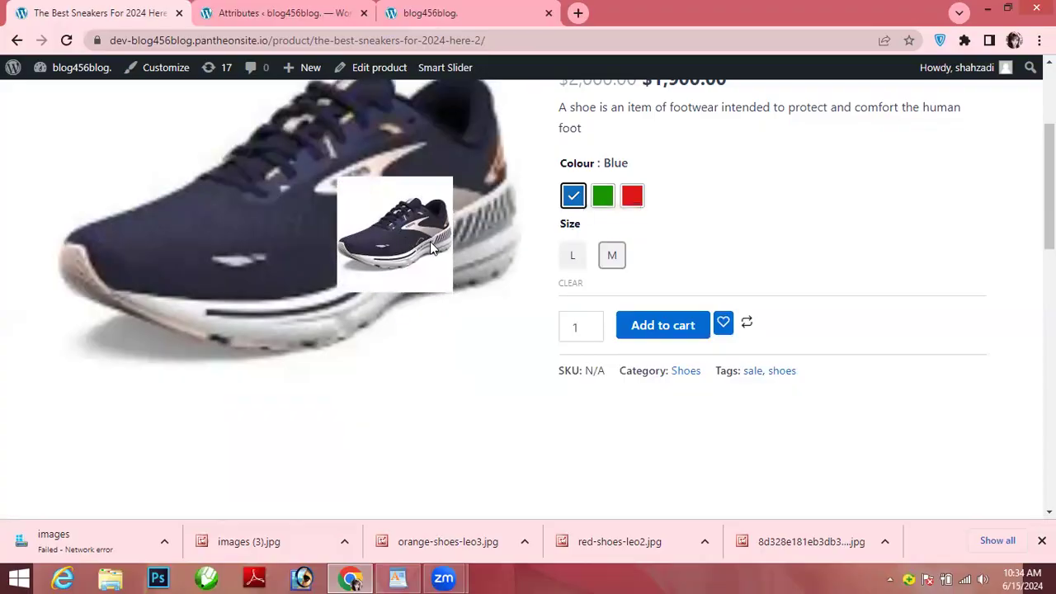
# Step: Preview the Green and Red variations of the shoe in both the Medium and Large sizes
pyautogui.click(603, 197)
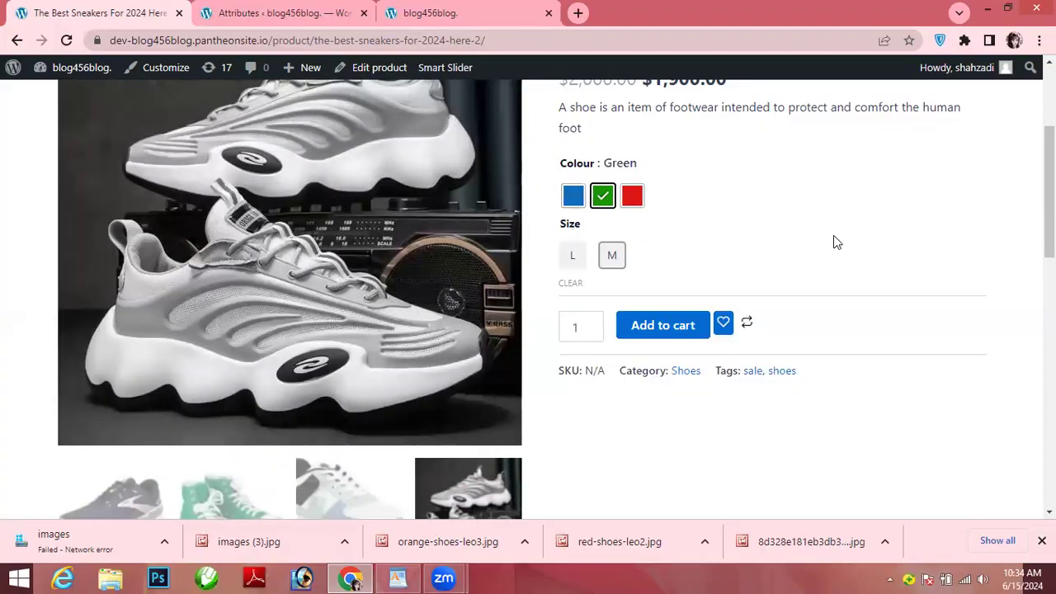
pyautogui.scroll(1, 1049, 189)
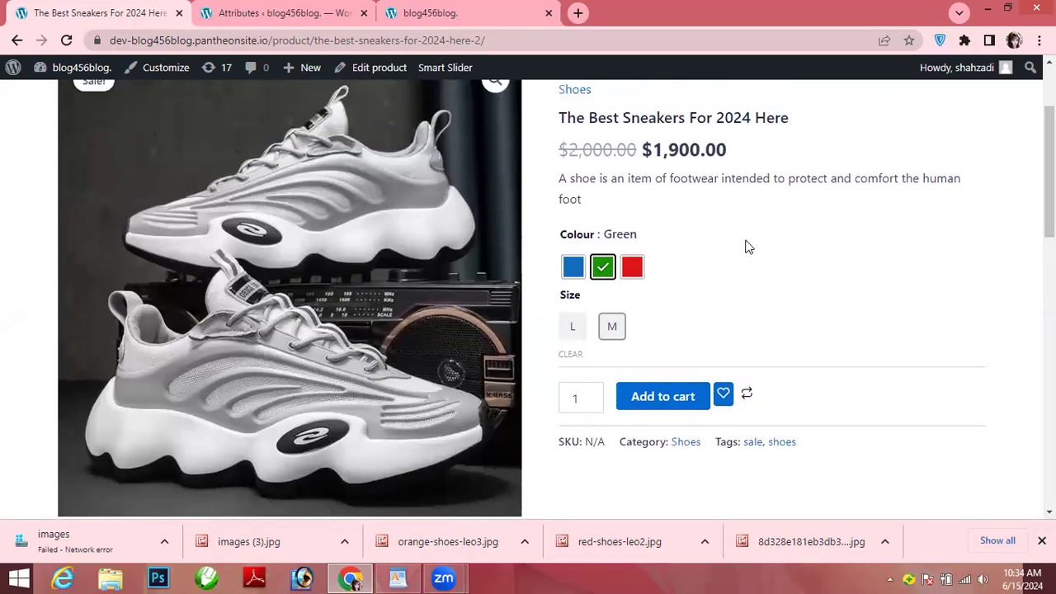
pyautogui.click(570, 330)
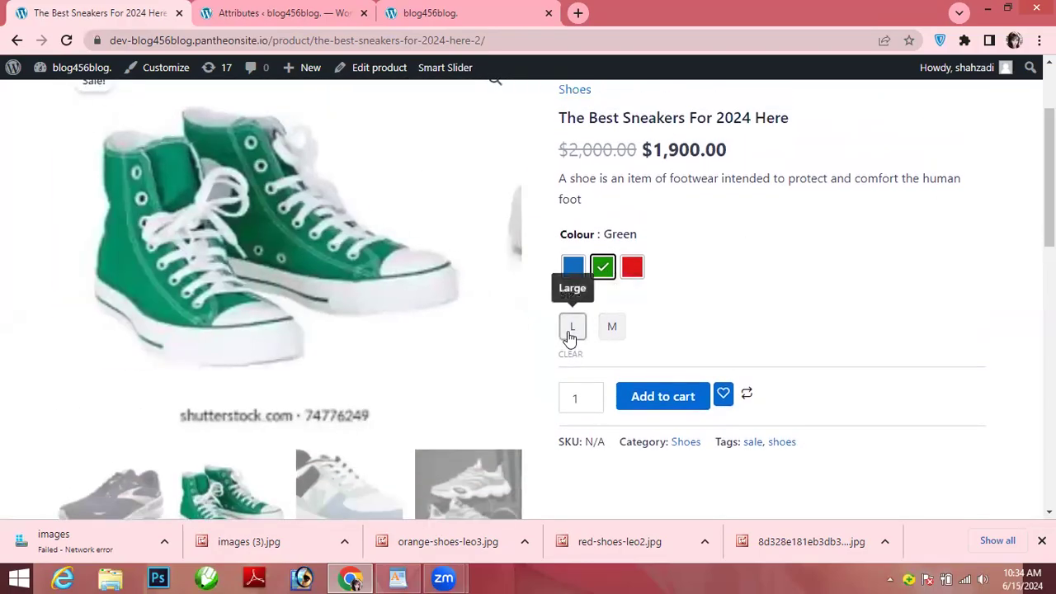
pyautogui.click(632, 266)
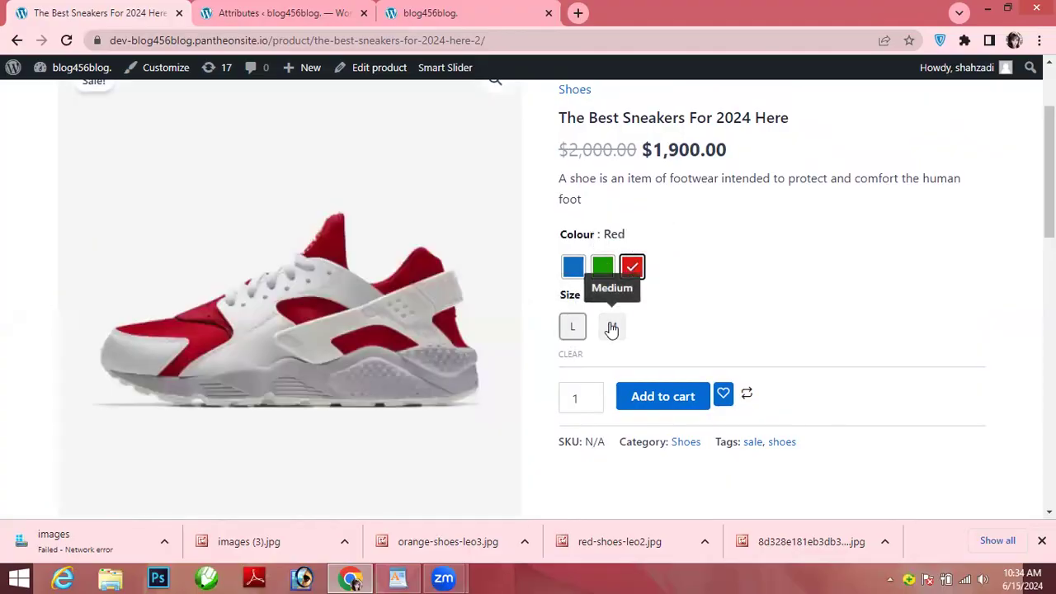
pyautogui.click(611, 327)
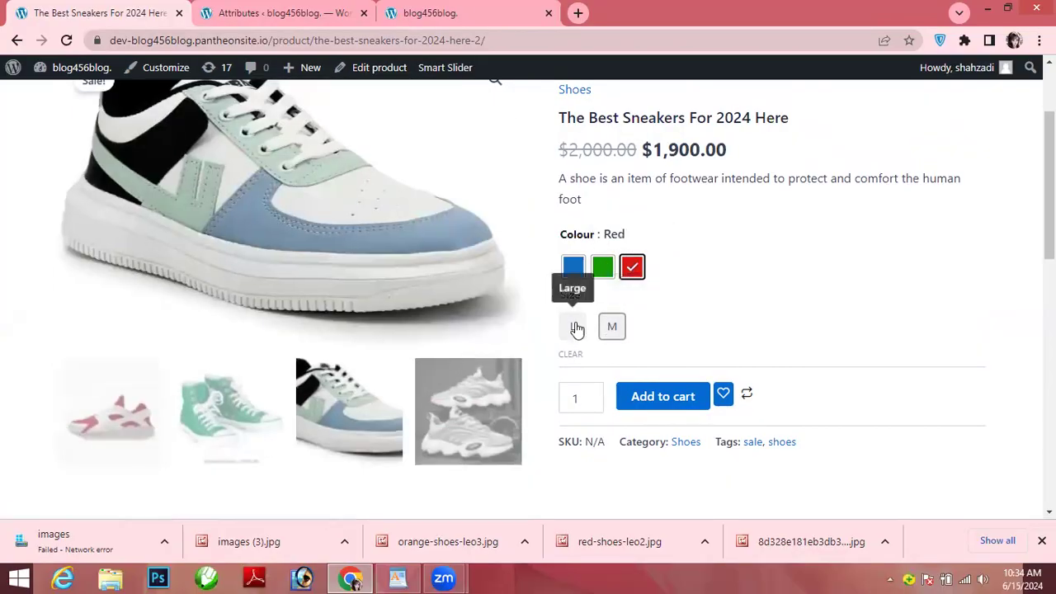
pyautogui.click(573, 326)
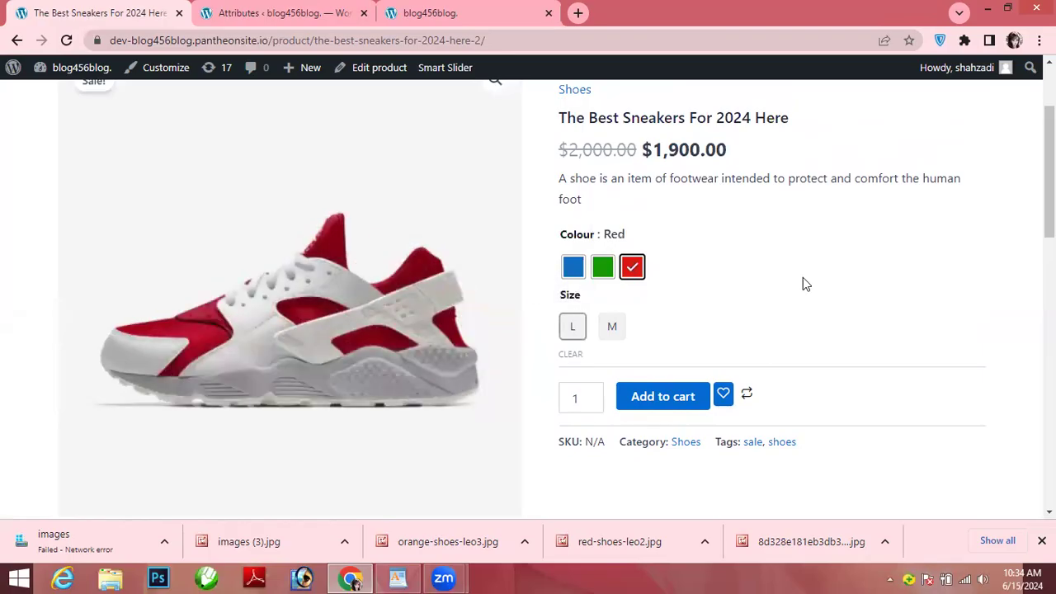
# Step: Examine the product page's gallery thumbnails, description and related products with Red, Large selected
pyautogui.scroll(-3, 801, 278)
pyautogui.scroll(-8, 556, 296)
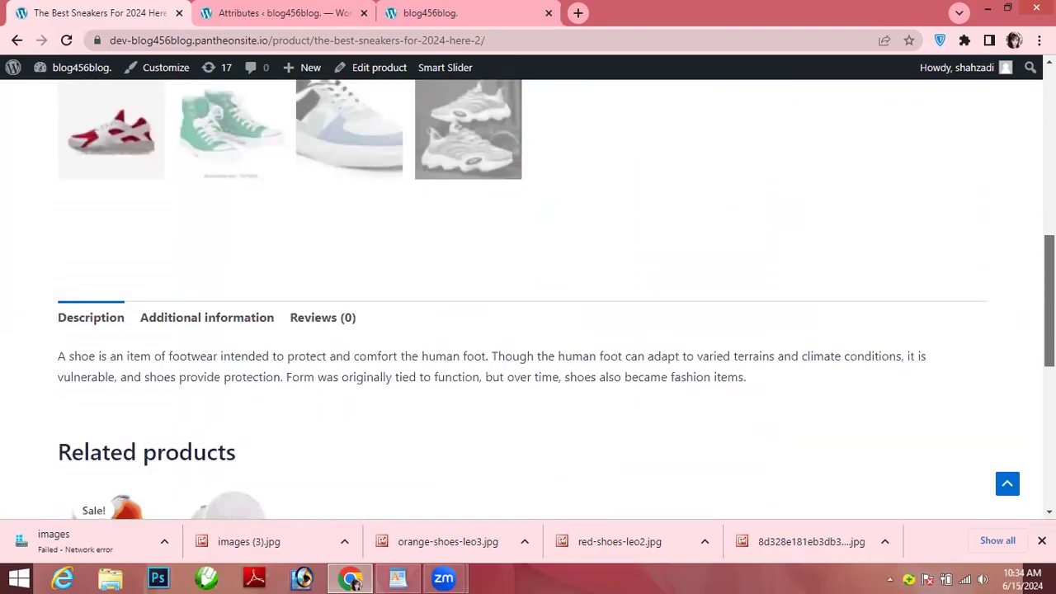
pyautogui.scroll(6, 556, 296)
pyautogui.scroll(6, 528, 297)
pyautogui.scroll(-5, 528, 297)
pyautogui.scroll(-10, 528, 297)
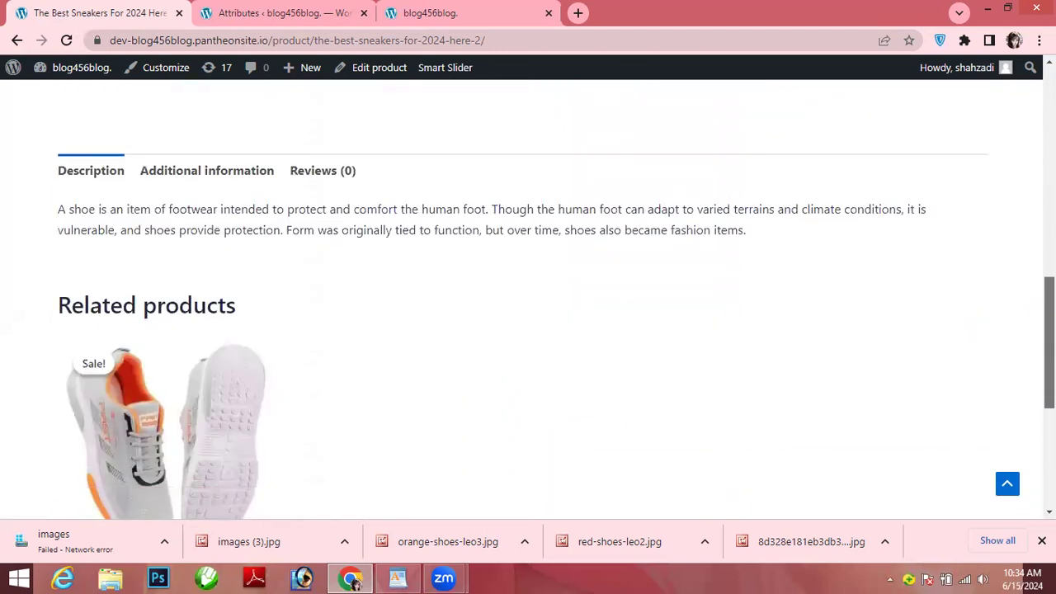
pyautogui.scroll(8, 528, 297)
pyautogui.scroll(10, 528, 297)
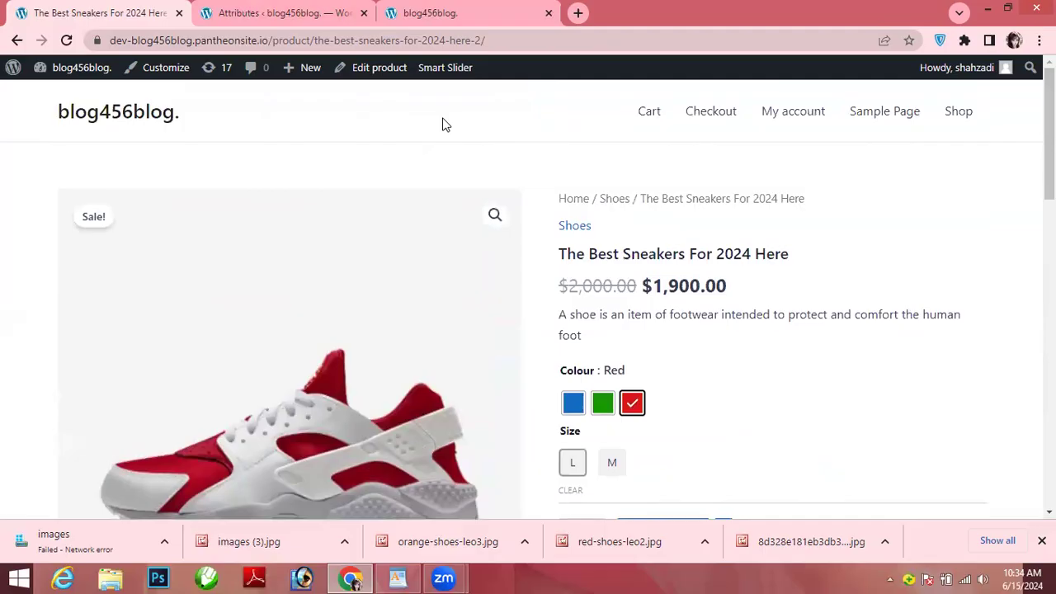
# Step: Return to the store admin, open the list of all products and start adding a new product
pyautogui.click(16, 40)
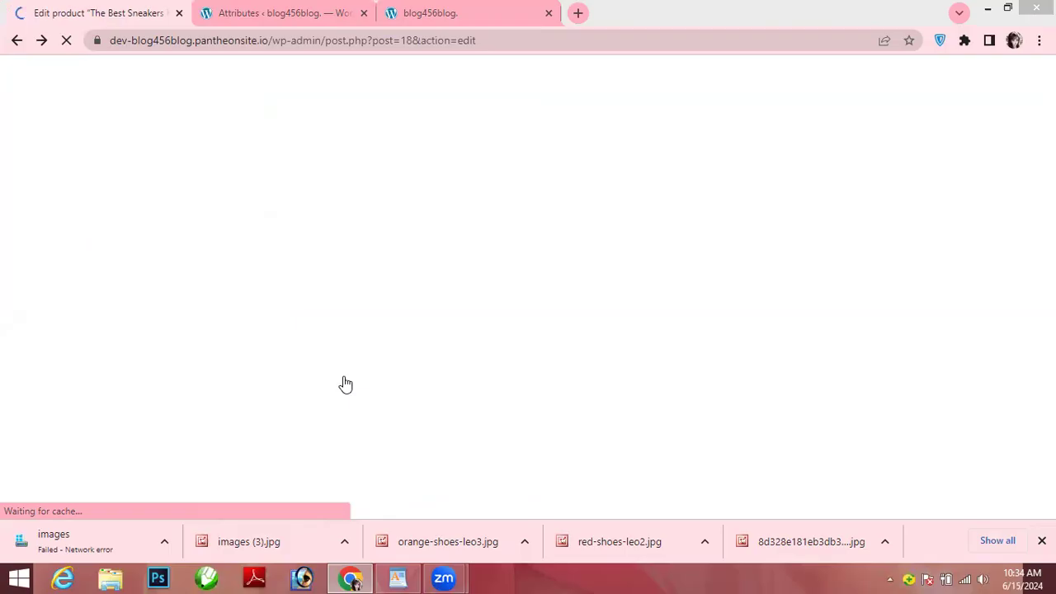
pyautogui.click(278, 13)
pyautogui.click(115, 13)
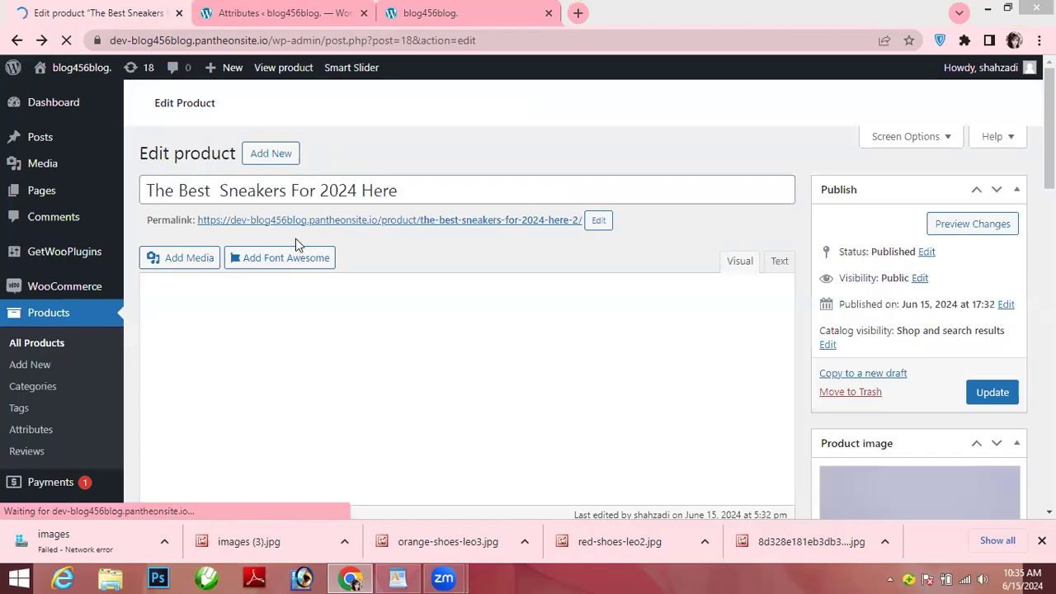
pyautogui.click(55, 345)
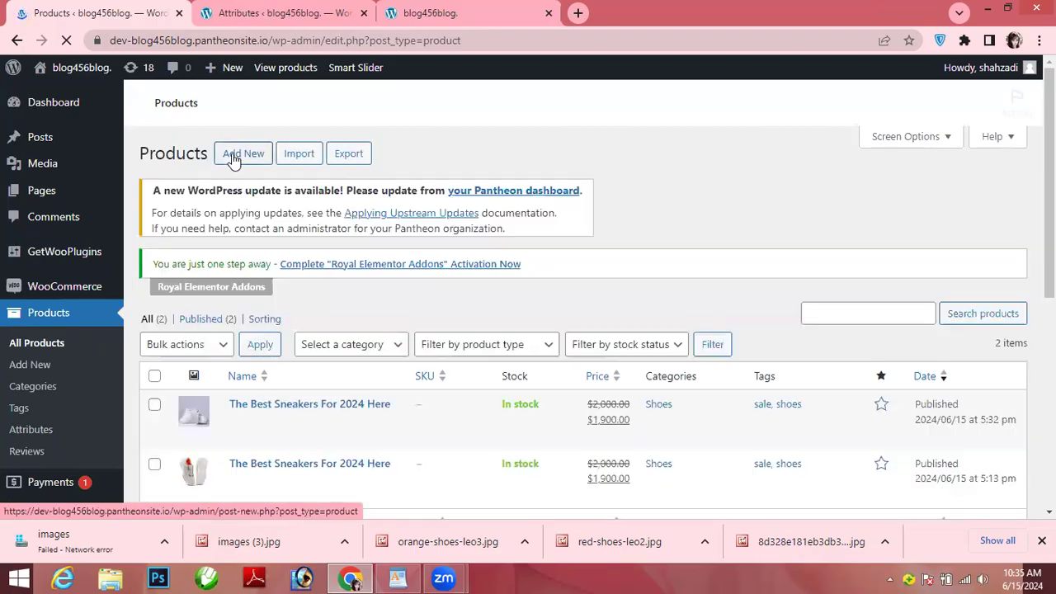
pyautogui.click(233, 157)
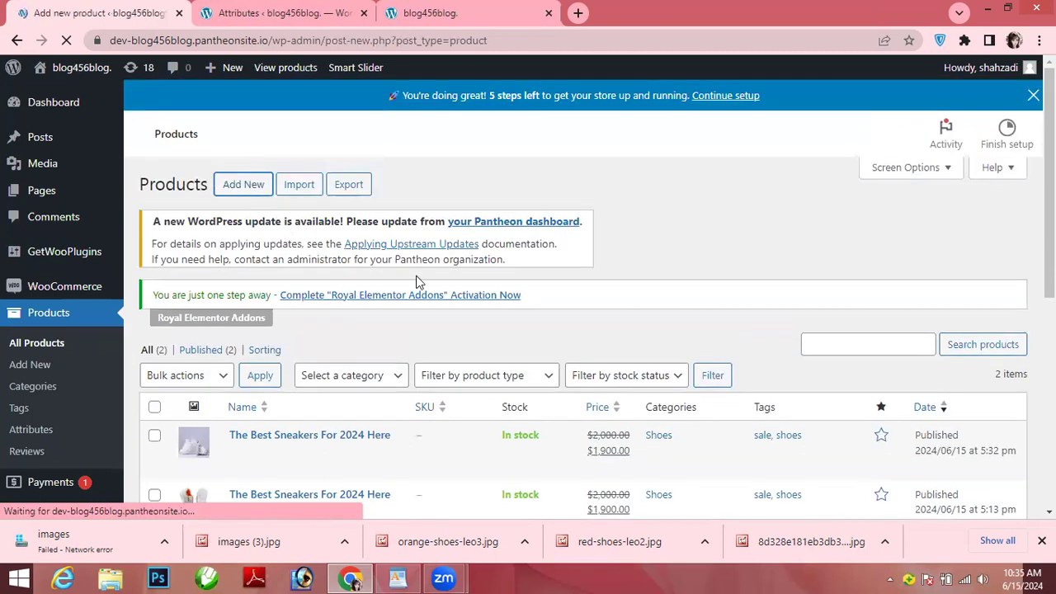
# Step: Set the new product's type to External/Affiliate product and review its URL, button text and price fields
pyautogui.scroll(-3, 578, 330)
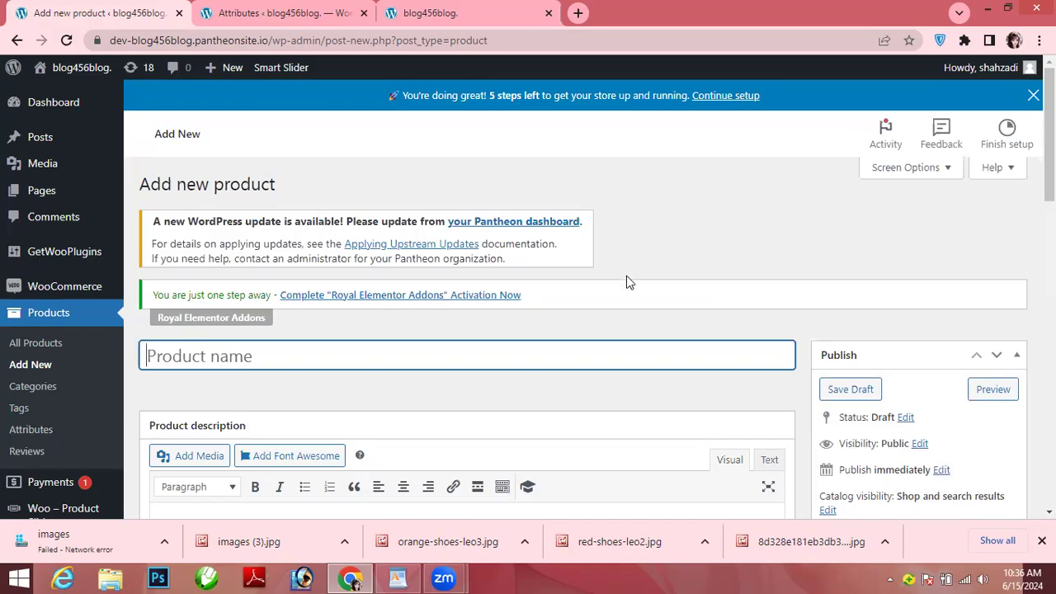
pyautogui.scroll(-1, 1048, 165)
pyautogui.scroll(-7, 736, 366)
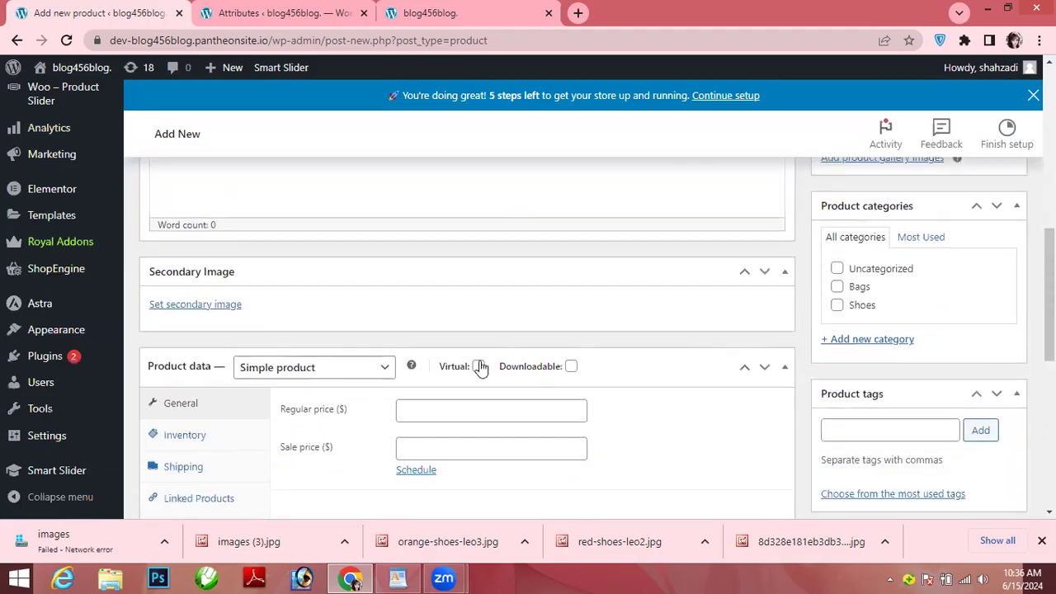
pyautogui.click(386, 372)
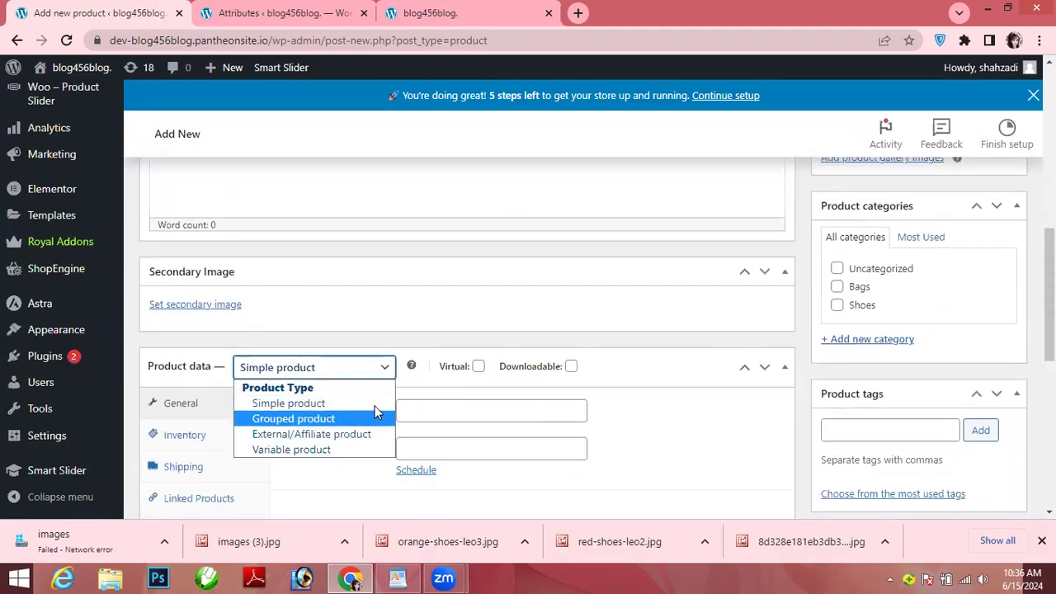
pyautogui.click(363, 434)
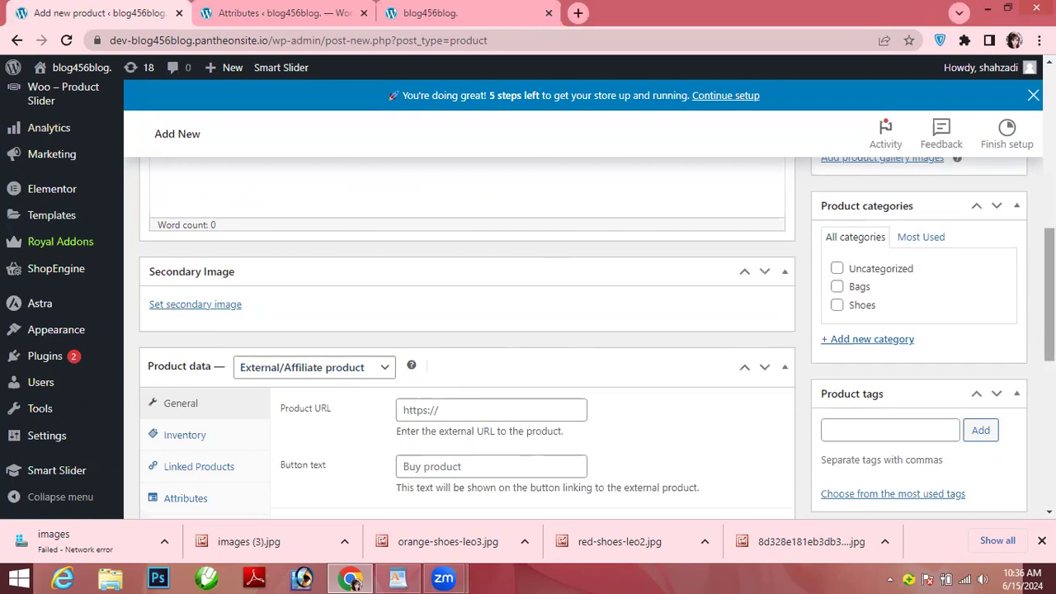
pyautogui.scroll(-2, 467, 338)
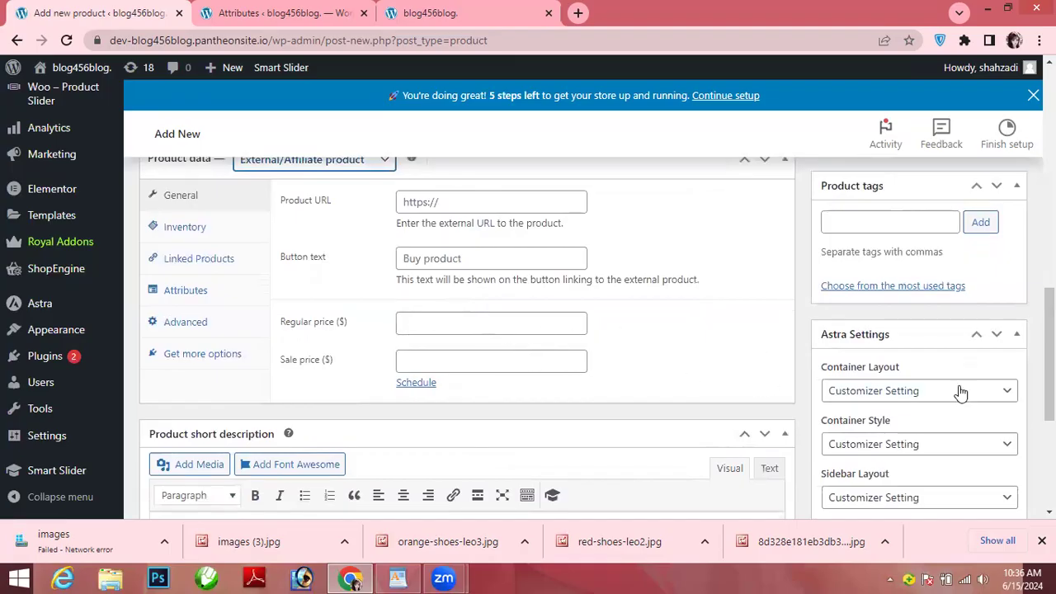
# Step: Switch to WordPad and copy the title "The Best Sneakers For 2024 Here" for the new product's name
pyautogui.scroll(6, 961, 392)
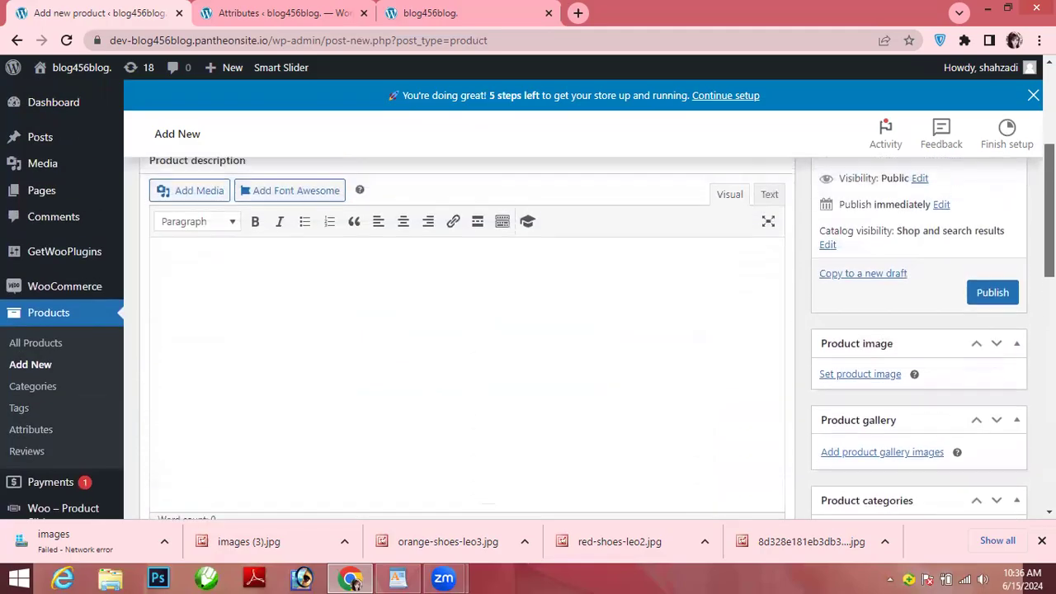
pyautogui.scroll(2, 467, 338)
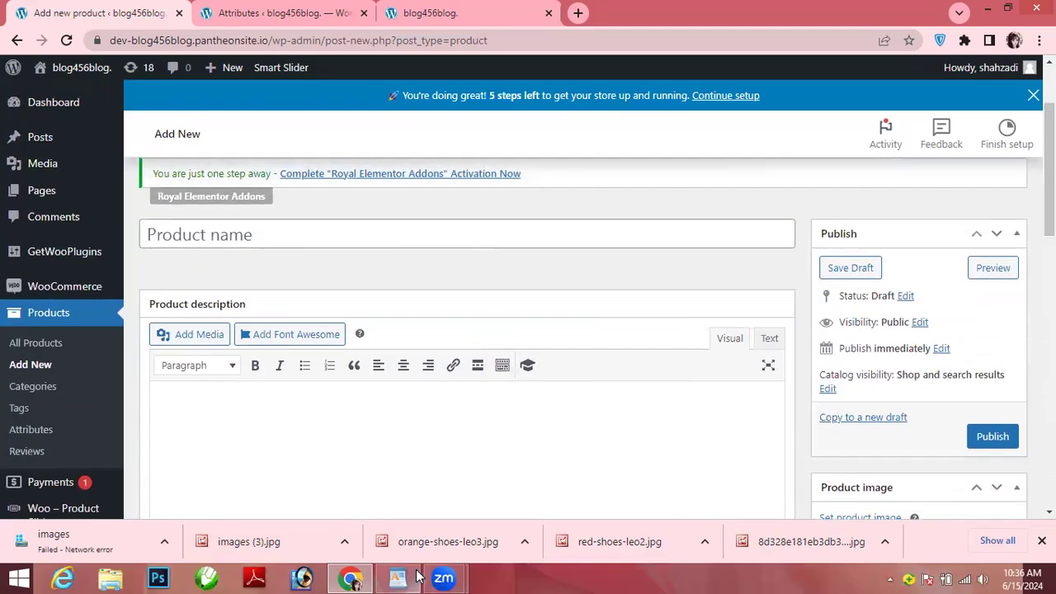
pyautogui.click(413, 577)
pyautogui.moveTo(465, 155); pyautogui.dragTo(299, 171)
pyautogui.hotkey('ctrl', 'c')
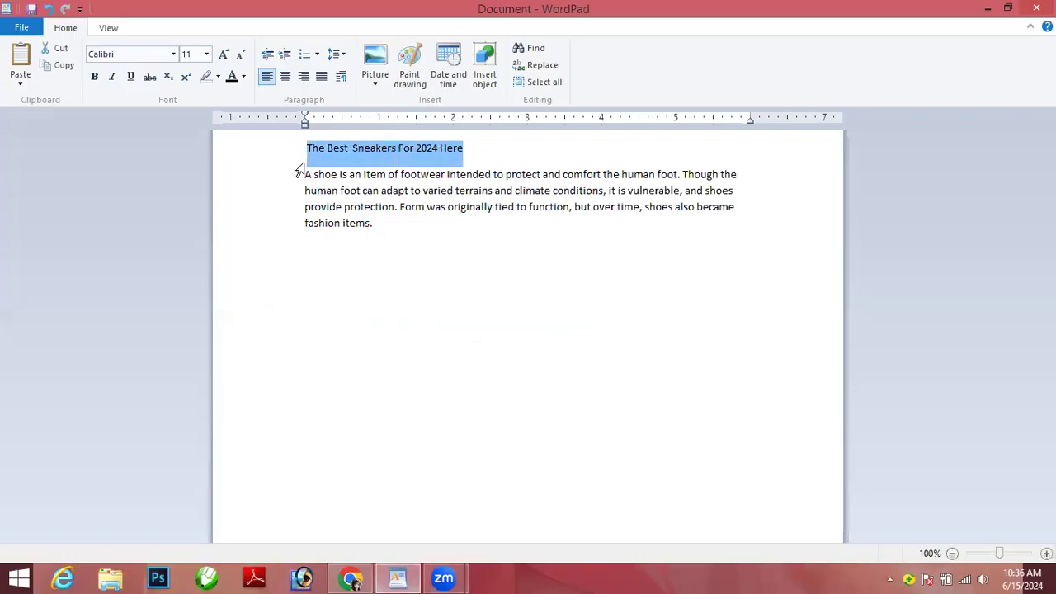
# Step: Switch to the browser, paste the copied title as the product name, and copy the full shoe paragraph from WordPad into the product description
pyautogui.click(351, 577)
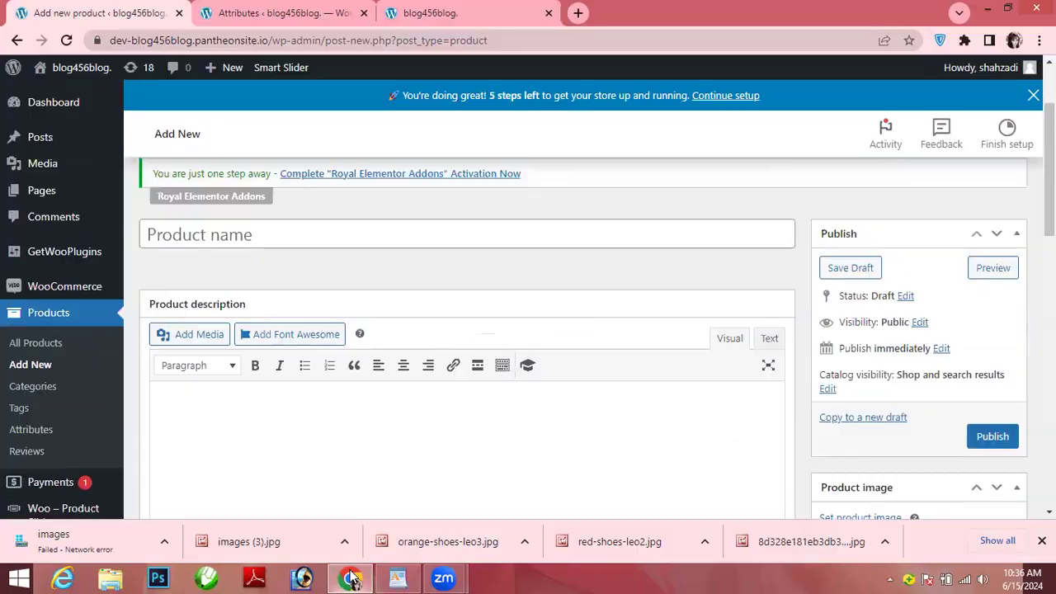
pyautogui.hotkey('ctrl', 'v')
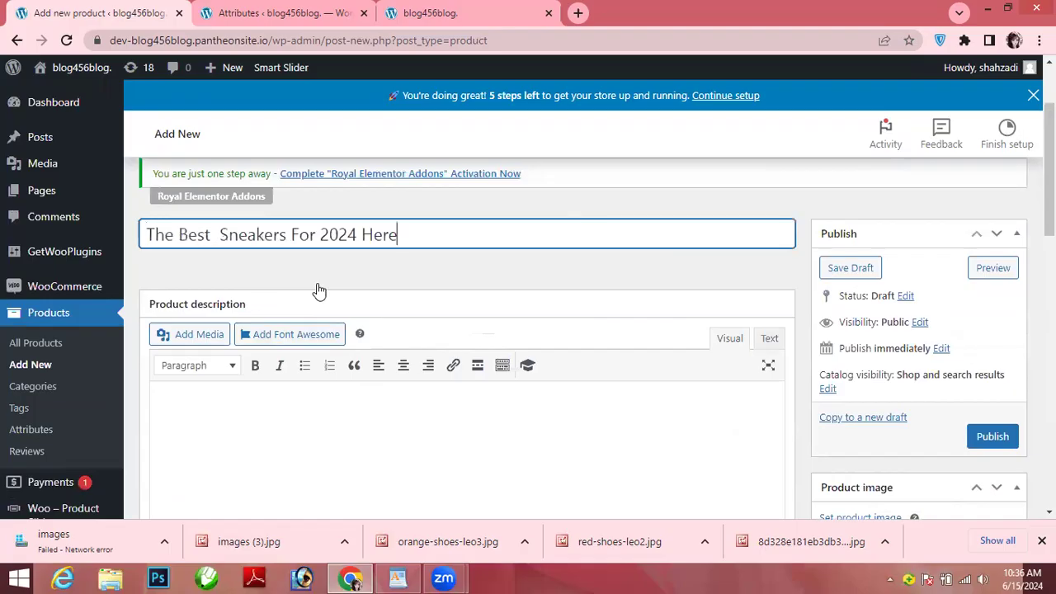
pyautogui.click(399, 578)
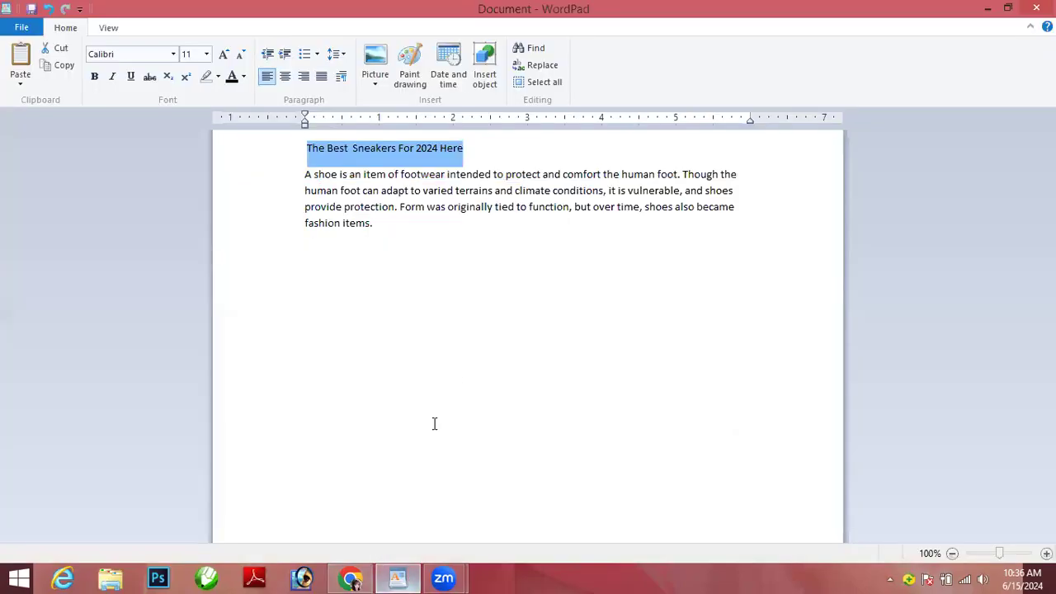
pyautogui.click(406, 208)
pyautogui.moveTo(406, 208); pyautogui.dragTo(307, 183)
pyautogui.hotkey('ctrl', 'c')
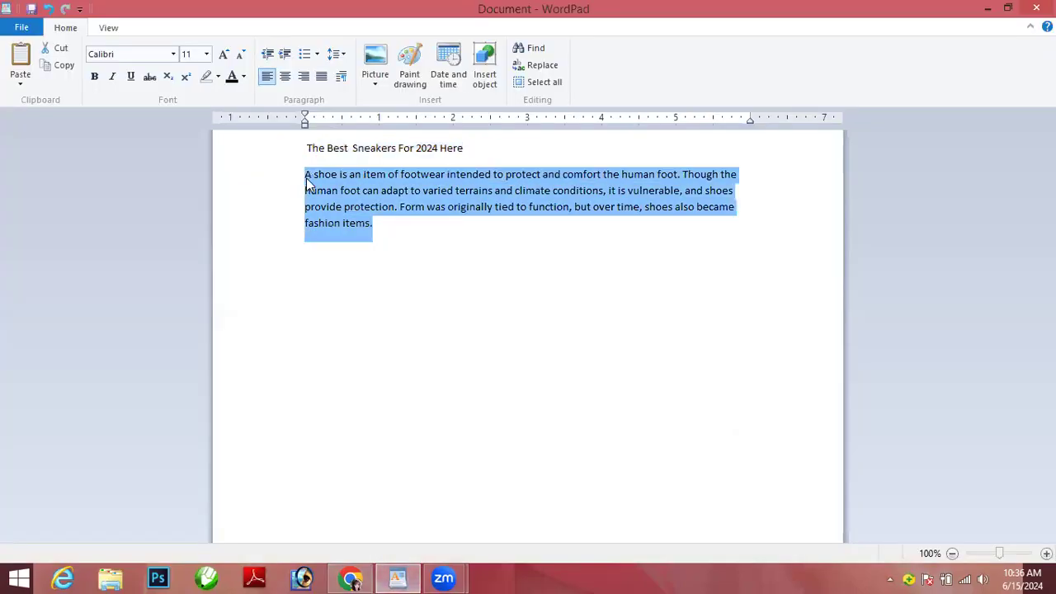
pyautogui.click(350, 577)
pyautogui.click(278, 424)
pyautogui.hotkey('ctrl', 'v')
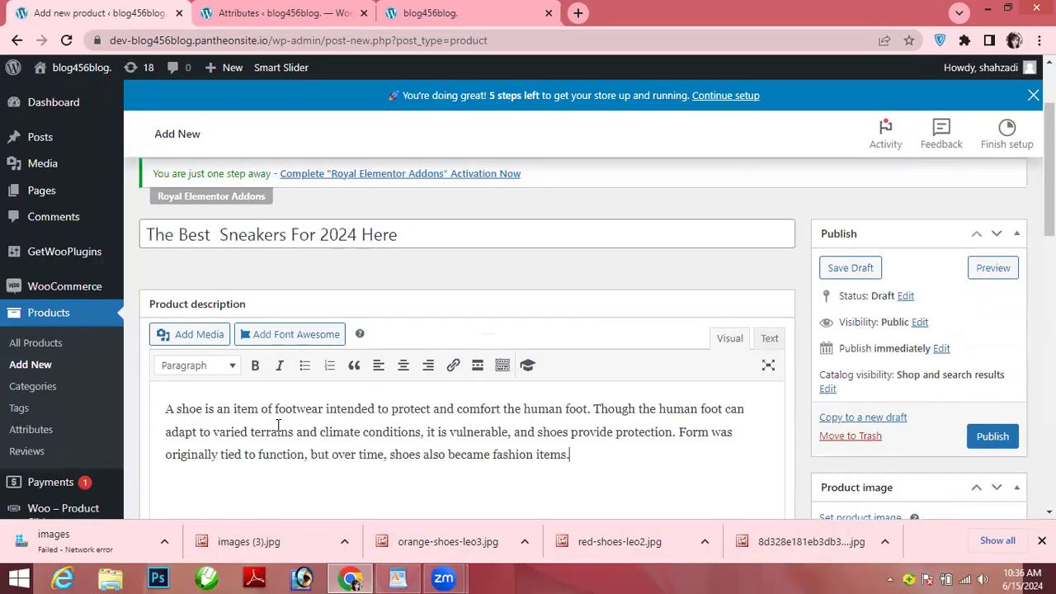
# Step: Copy the WordPad sentence "A shoe is an item of footwear intended to protect and comfort the human foot." into the product short description
pyautogui.scroll(-6, 467, 338)
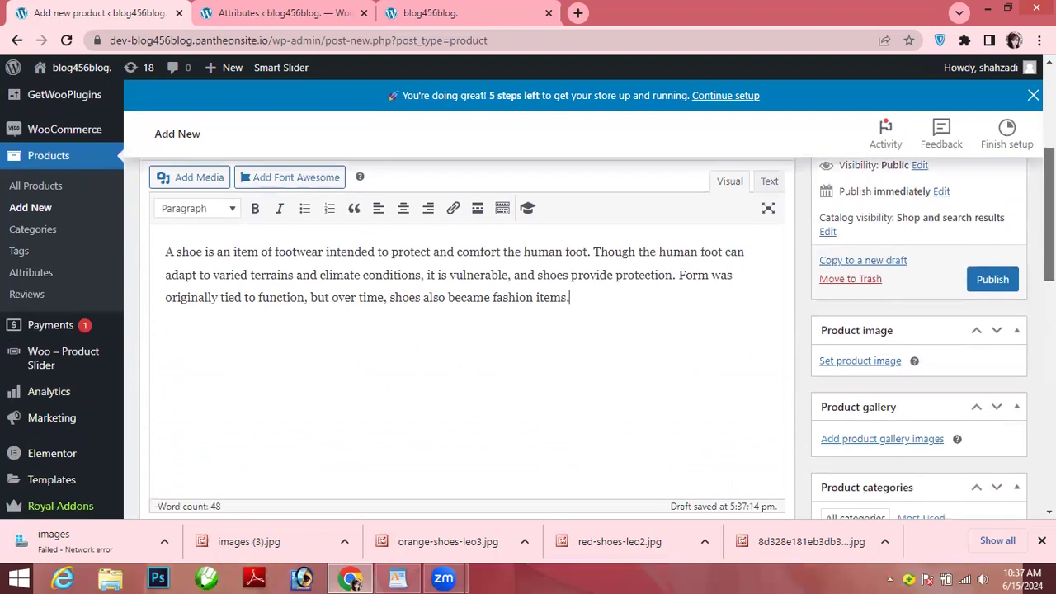
pyautogui.scroll(1, 467, 338)
pyautogui.scroll(-1, 467, 338)
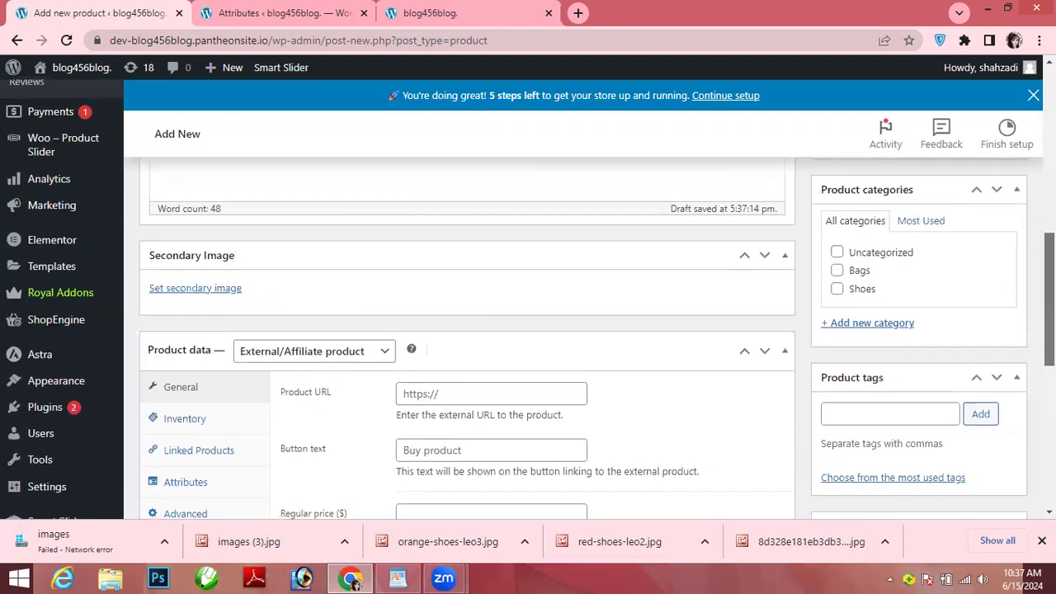
pyautogui.scroll(2, 467, 338)
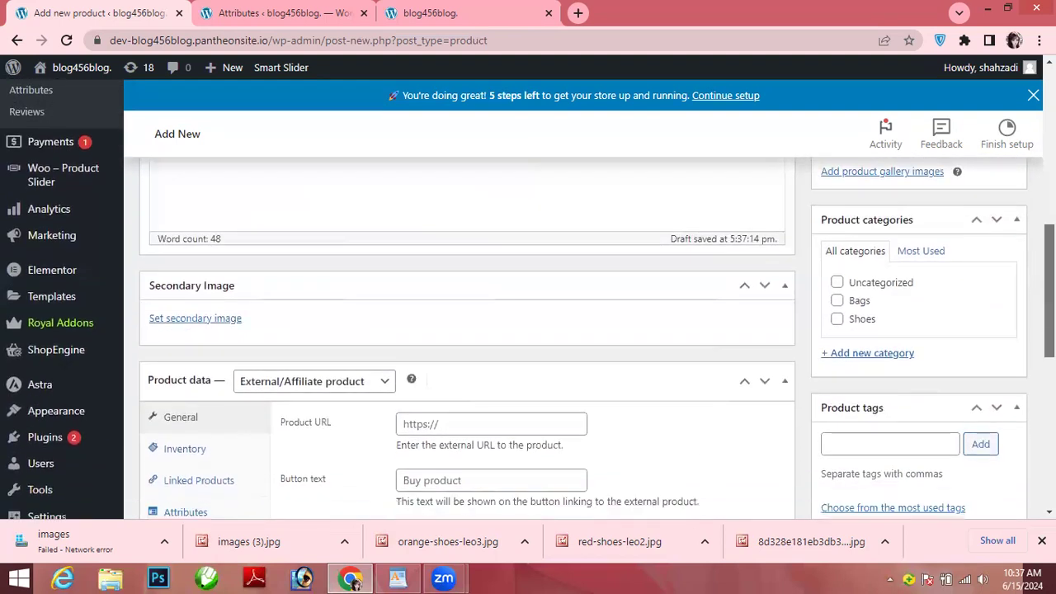
pyautogui.scroll(2, 467, 339)
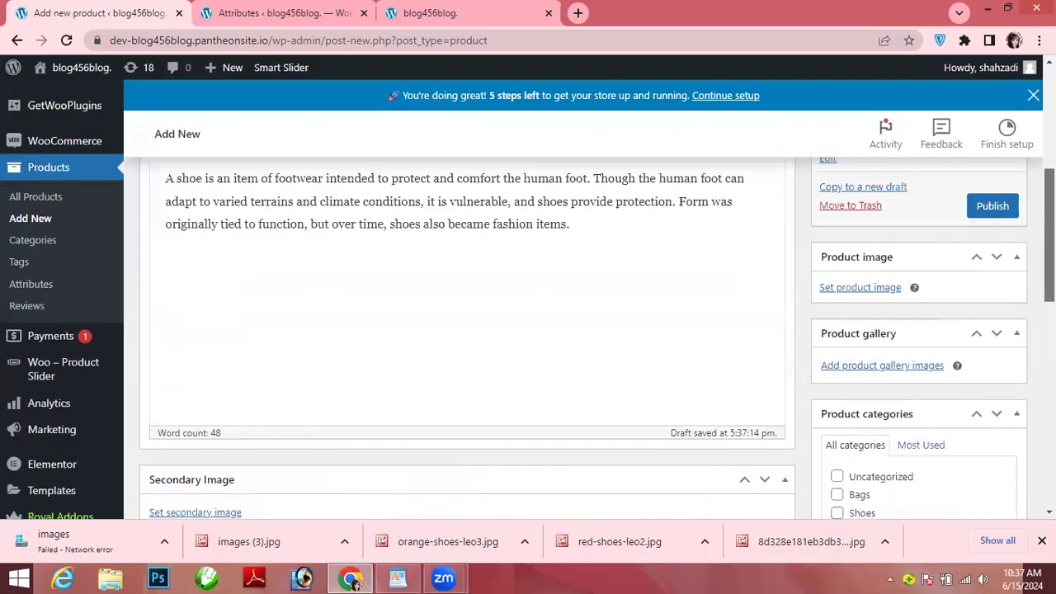
pyautogui.scroll(-6, 467, 338)
pyautogui.scroll(1, 467, 338)
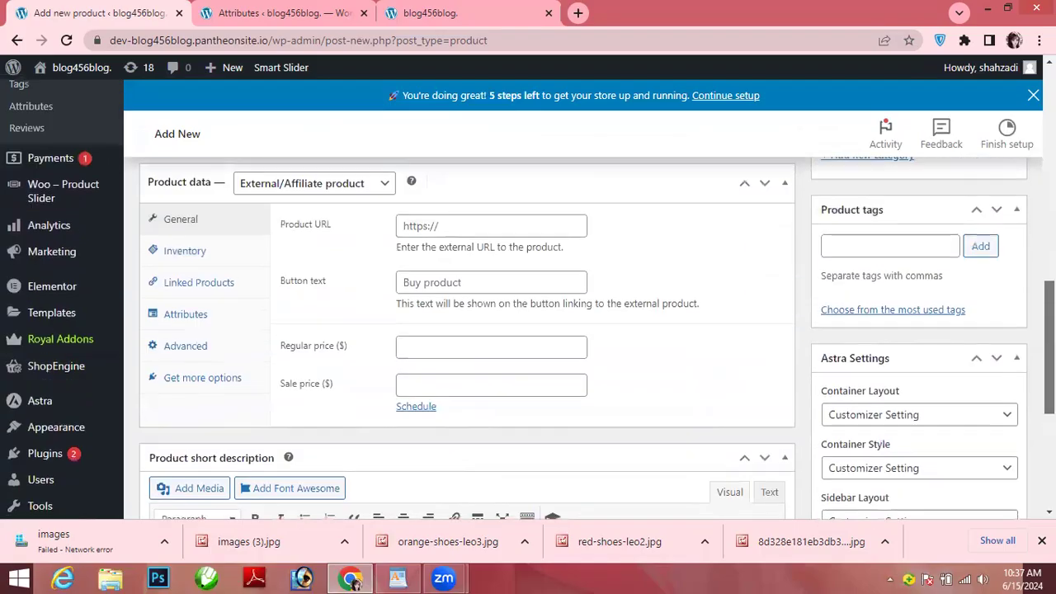
pyautogui.scroll(-3, 467, 338)
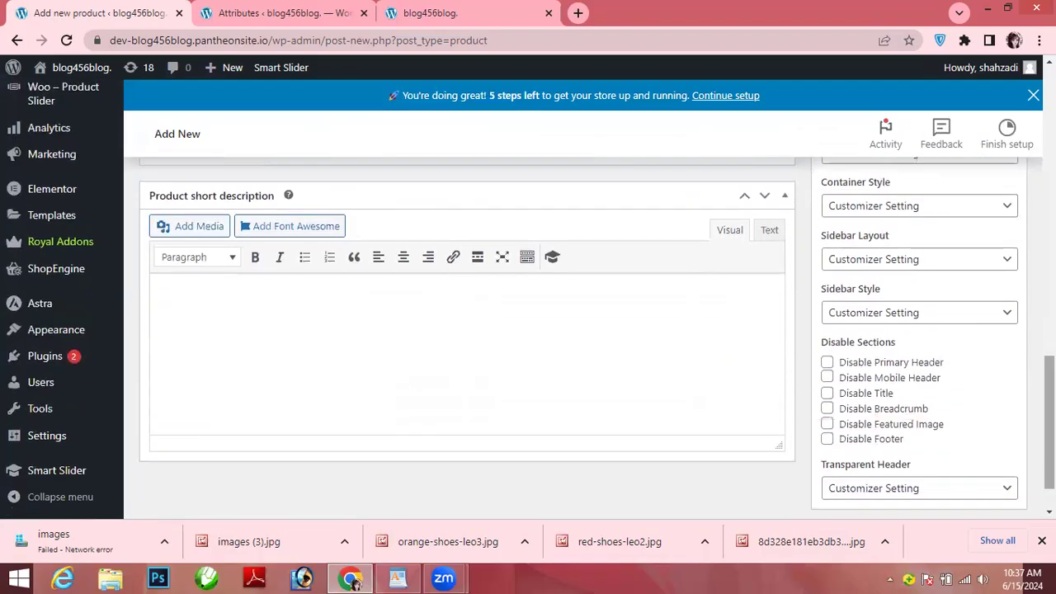
pyautogui.click(398, 579)
pyautogui.click(358, 332)
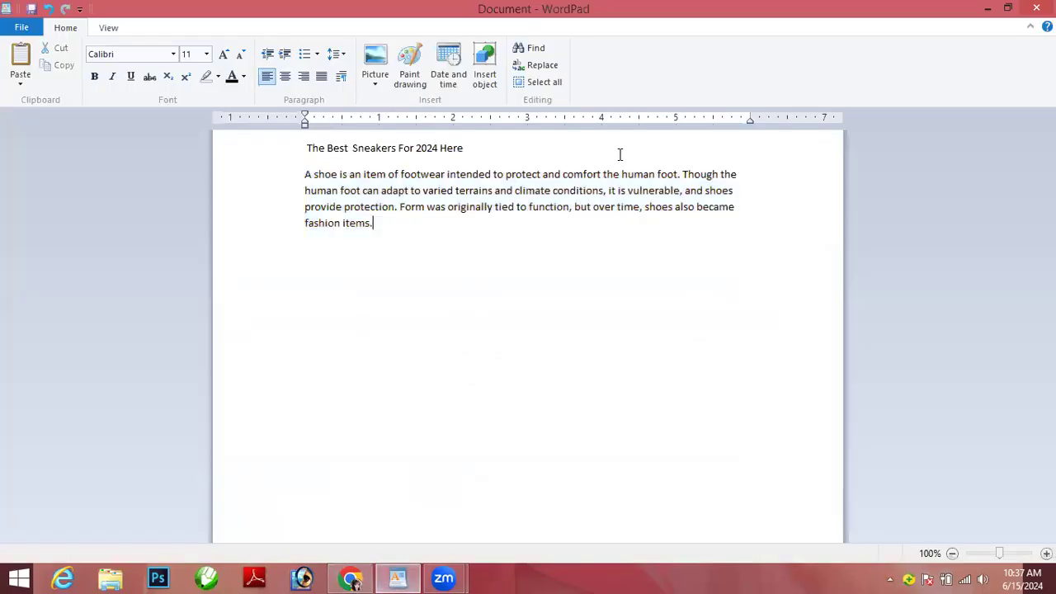
pyautogui.moveTo(681, 174); pyautogui.dragTo(296, 183)
pyautogui.hotkey('ctrl', 'c')
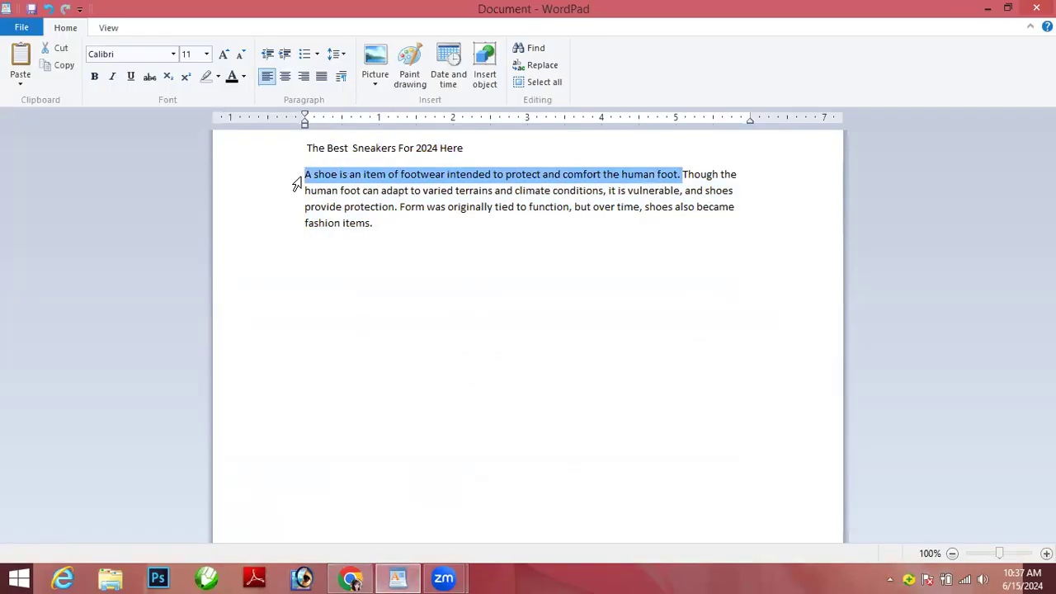
pyautogui.click(350, 578)
pyautogui.hotkey('ctrl', 'v')
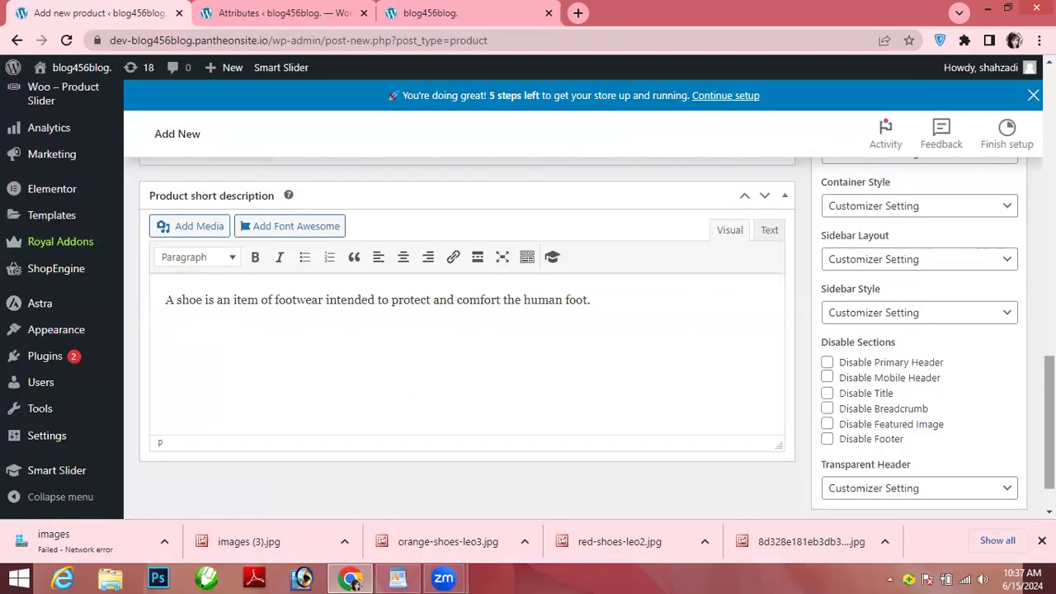
# Step: Search Google for "amazon" in a new browser tab and open the Amazon.com site
pyautogui.scroll(5, 467, 330)
pyautogui.scroll(-1, 467, 330)
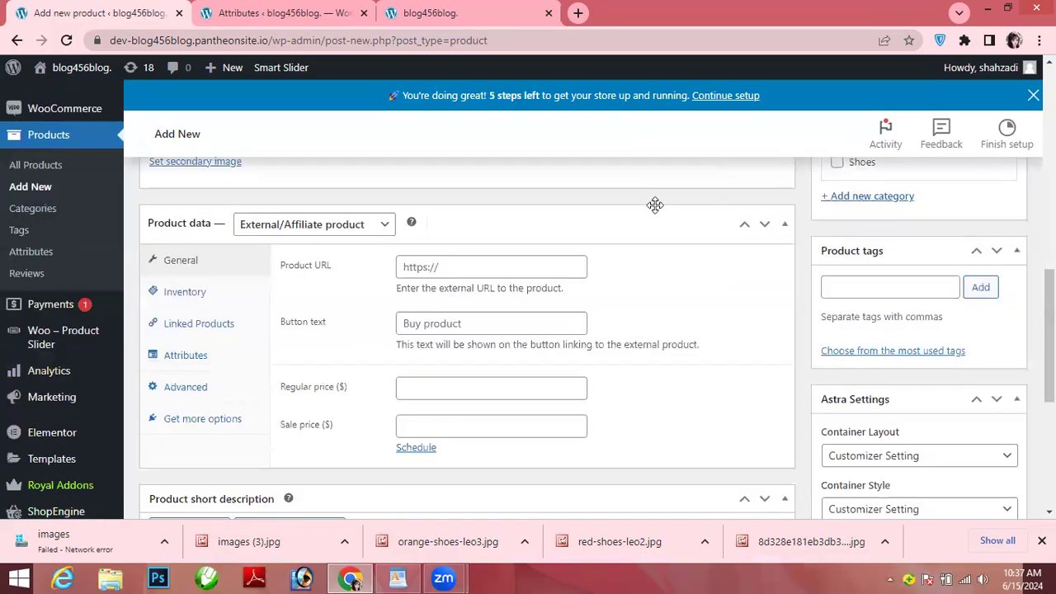
pyautogui.click(578, 13)
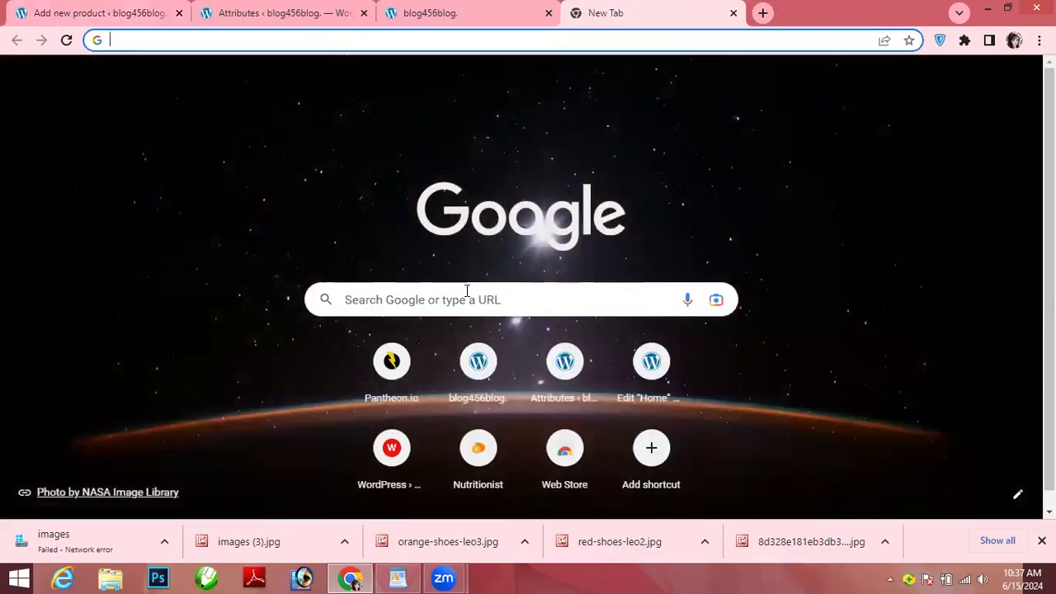
pyautogui.click(466, 295)
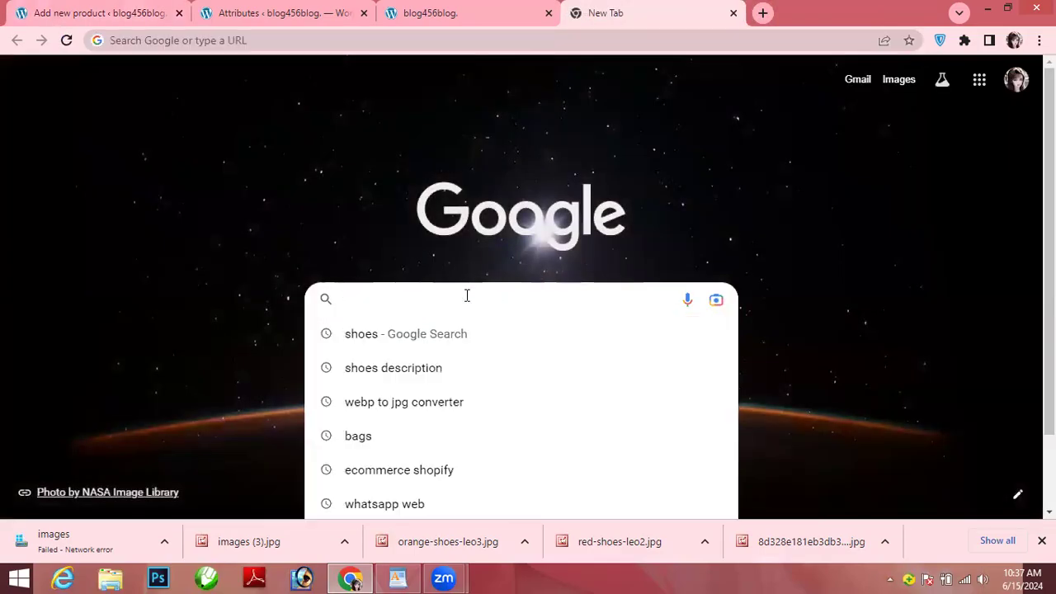
pyautogui.write('amazon')
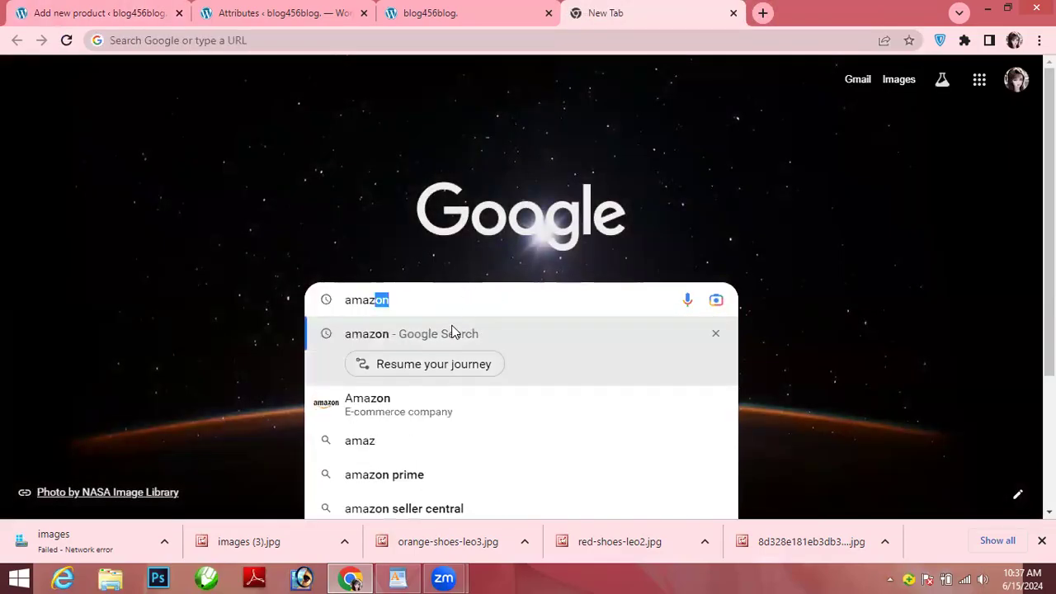
pyautogui.click(452, 333)
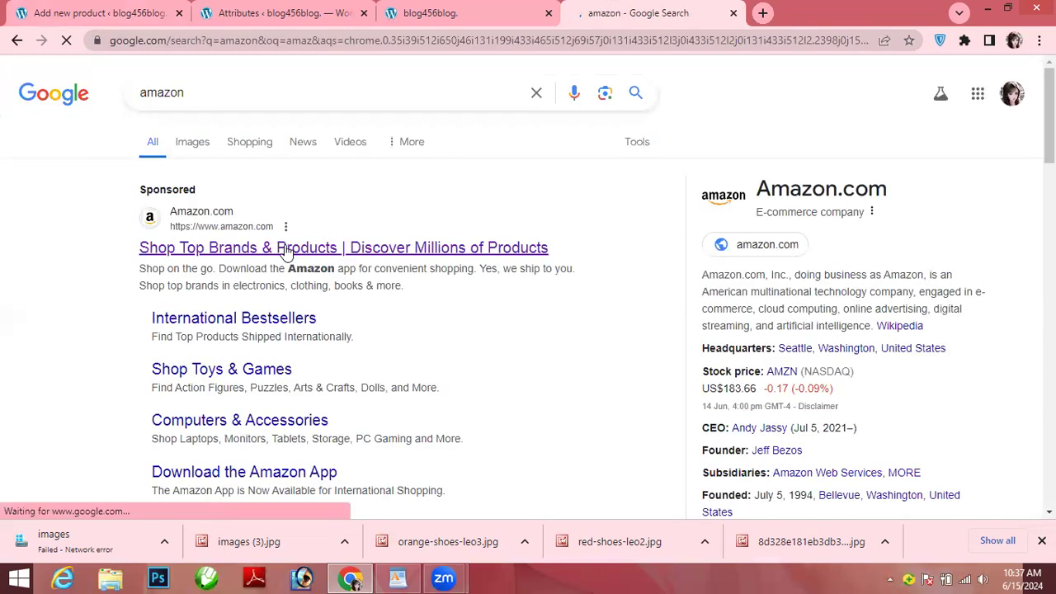
pyautogui.click(224, 233)
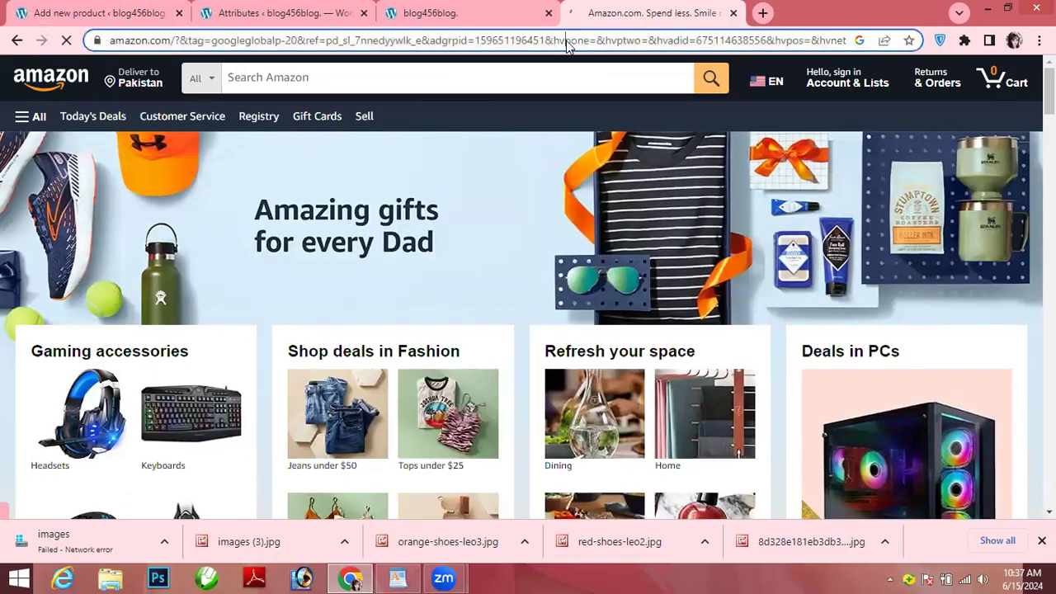
pyautogui.click(524, 41)
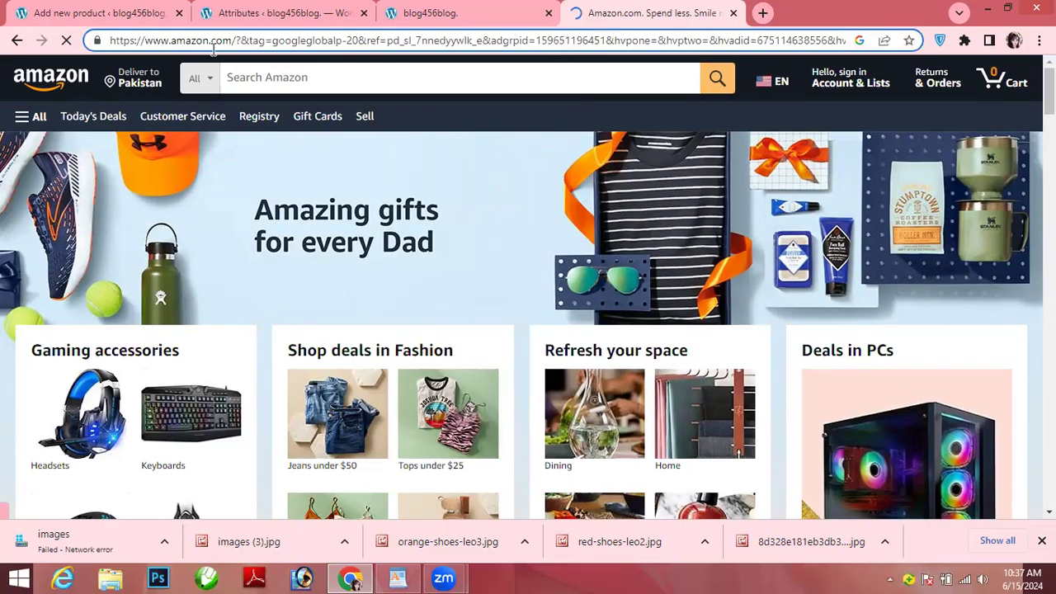
pyautogui.moveTo(231, 41); pyautogui.dragTo(112, 39)
pyautogui.hotkey('ctrl', 'c')
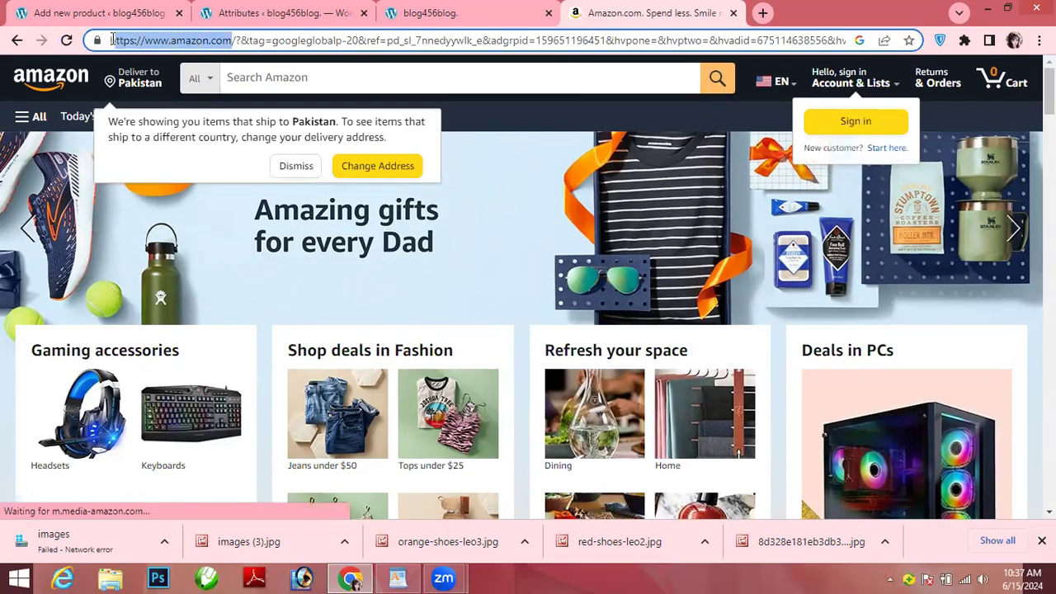
pyautogui.click(233, 12)
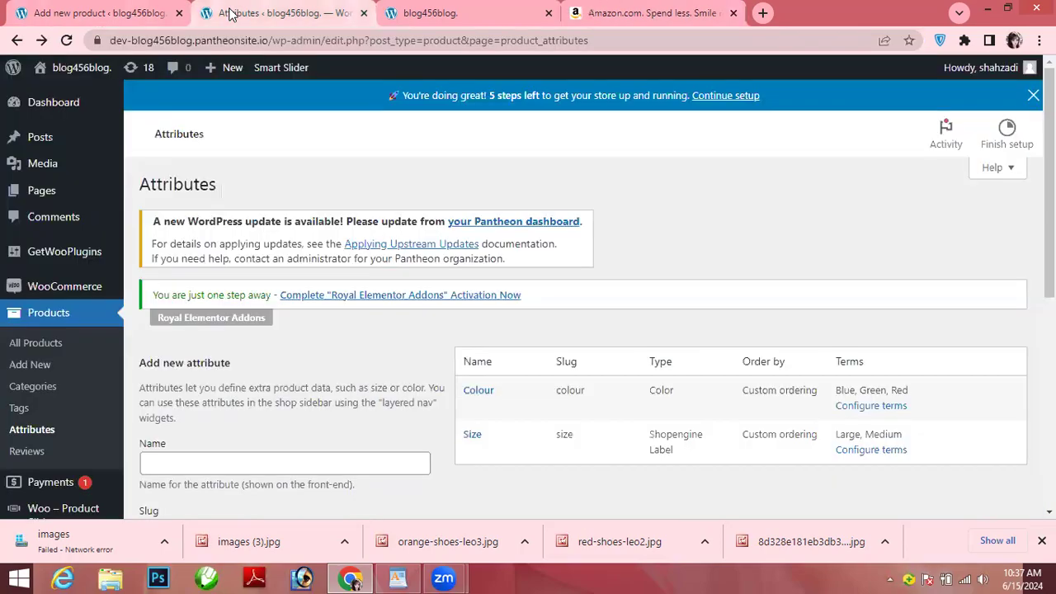
pyautogui.click(266, 473)
pyautogui.hotkey('ctrl', 'v')
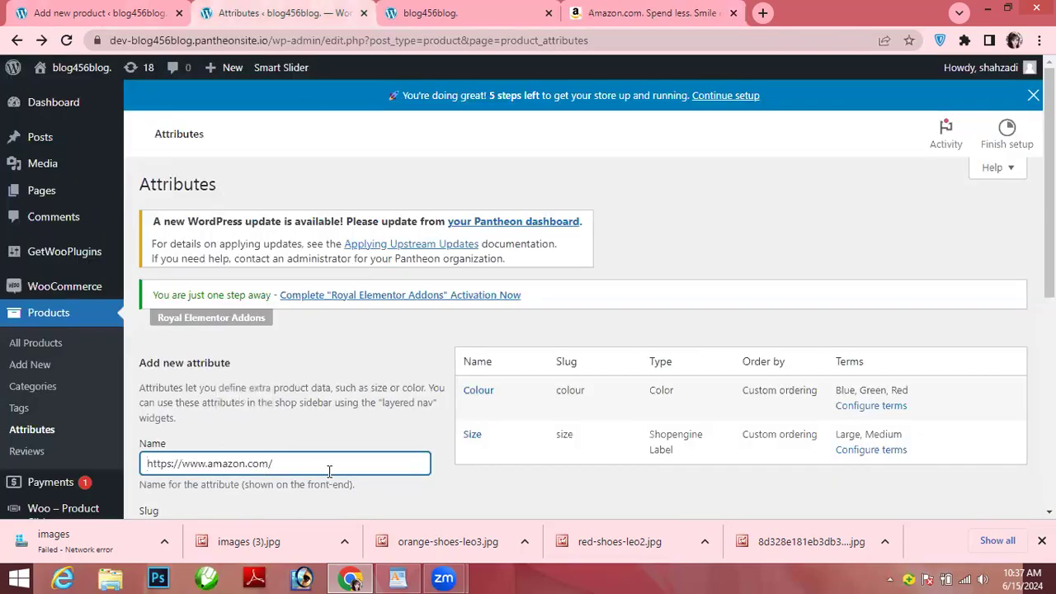
pyautogui.moveTo(283, 462); pyautogui.dragTo(142, 464)
pyautogui.hotkey('ctrl', 'c')
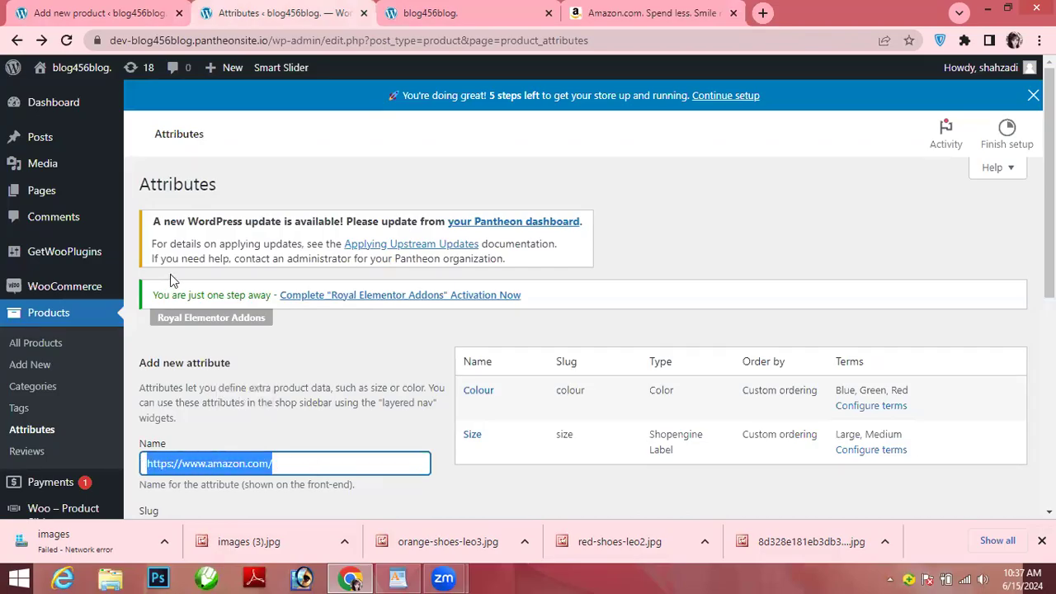
pyautogui.click(128, 10)
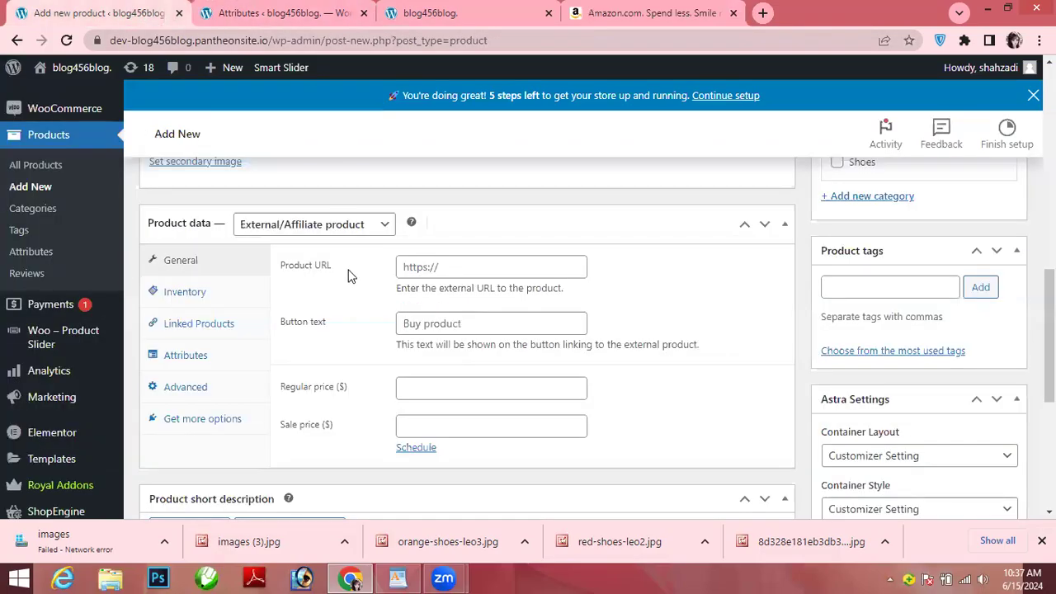
pyautogui.click(420, 266)
pyautogui.hotkey('ctrl', 'v')
pyautogui.click(450, 327)
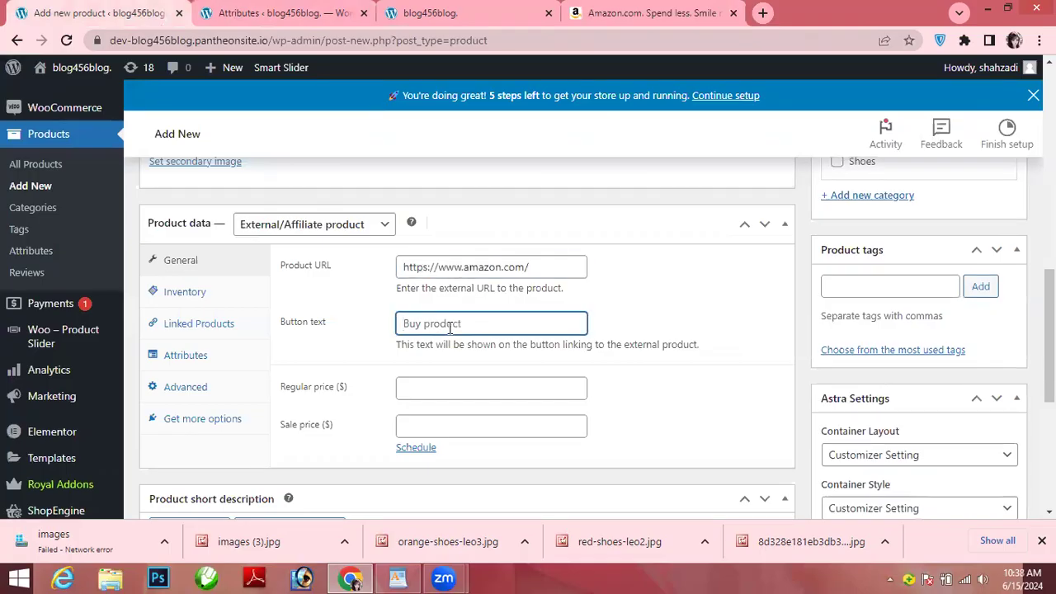
pyautogui.write('Buy Products')
# Step: Set the product's regular price to 2000 and its sale price to 1900
pyautogui.click(488, 387)
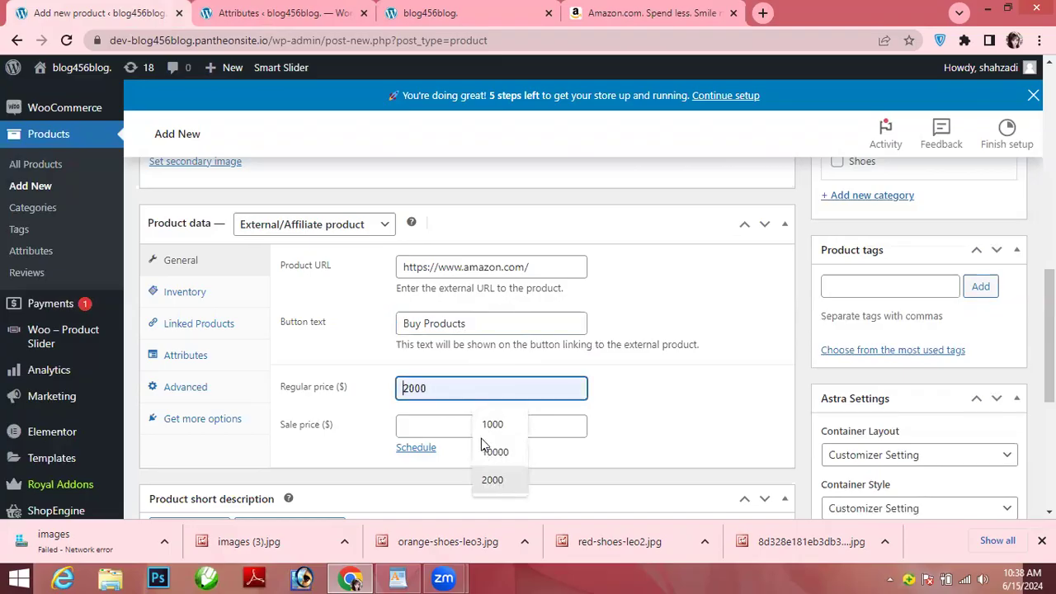
pyautogui.click(456, 427)
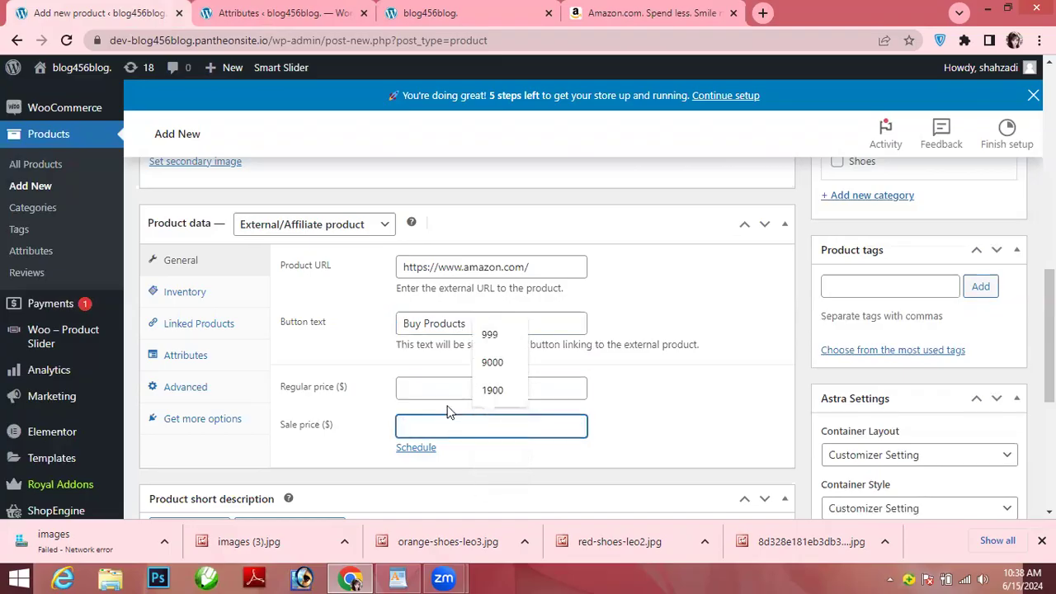
pyautogui.click(442, 389)
pyautogui.click(490, 481)
pyautogui.click(453, 422)
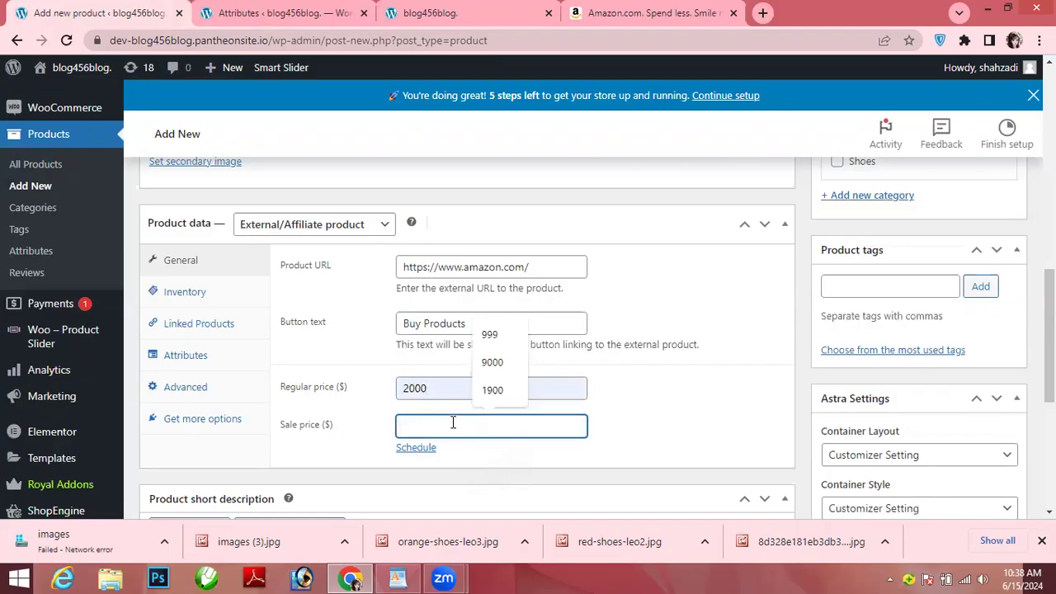
pyautogui.write('1900')
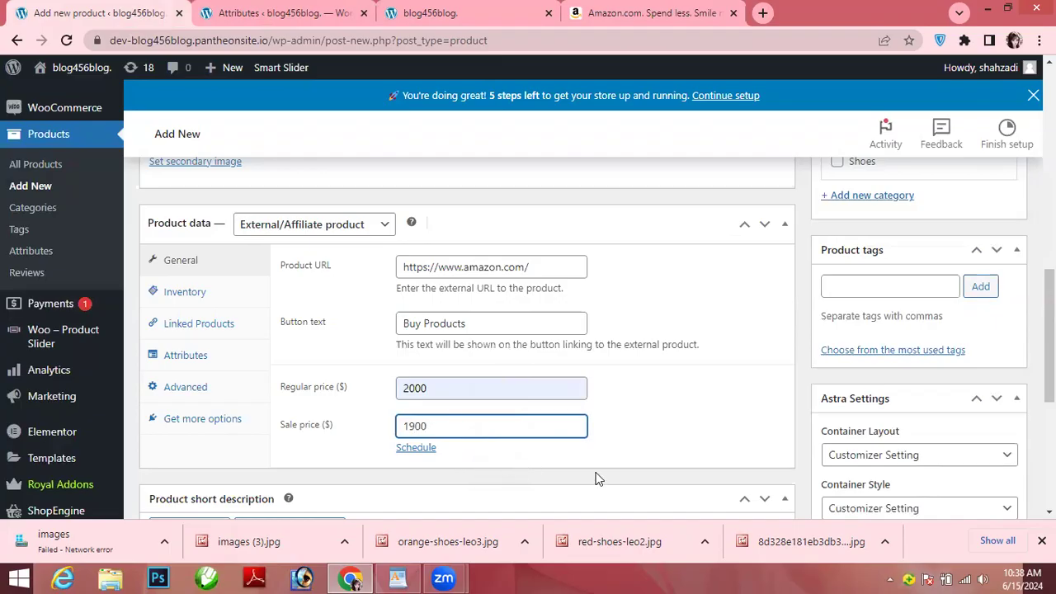
# Step: Review the Inventory and Attributes settings of the External/Affiliate product
pyautogui.click(177, 295)
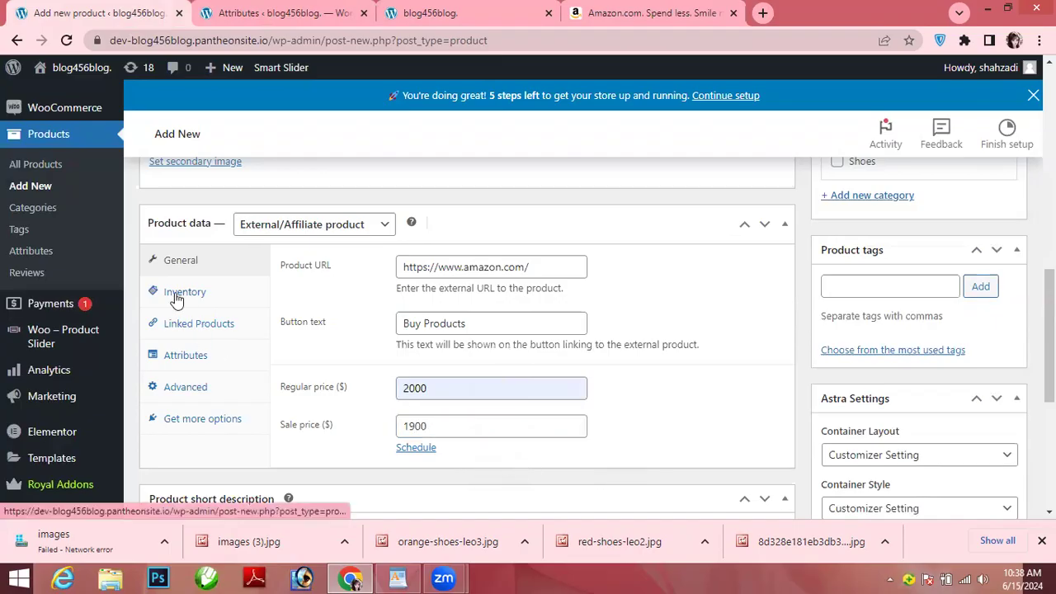
pyautogui.click(184, 359)
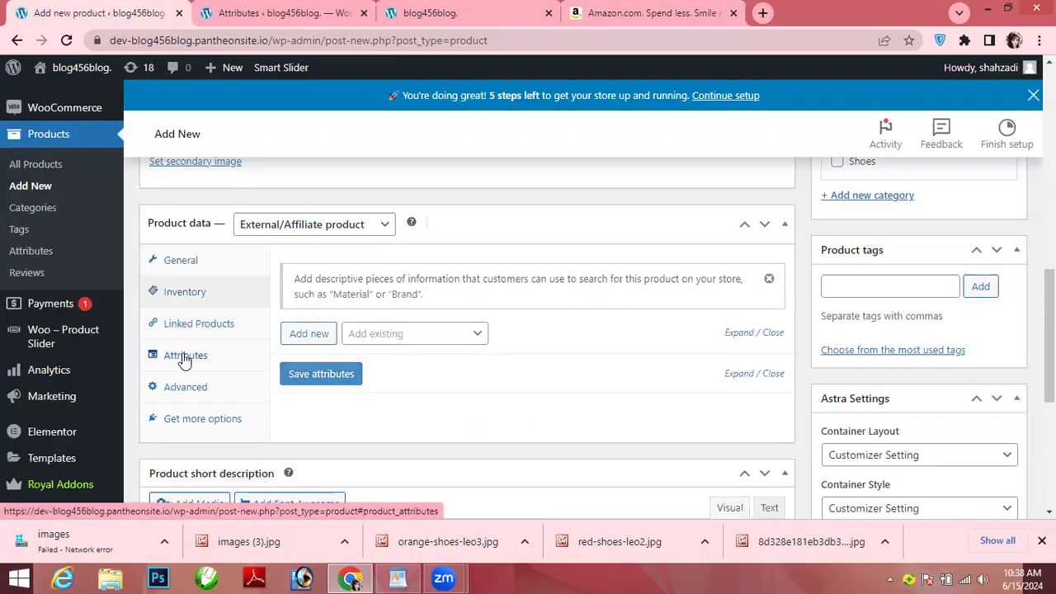
pyautogui.click(193, 295)
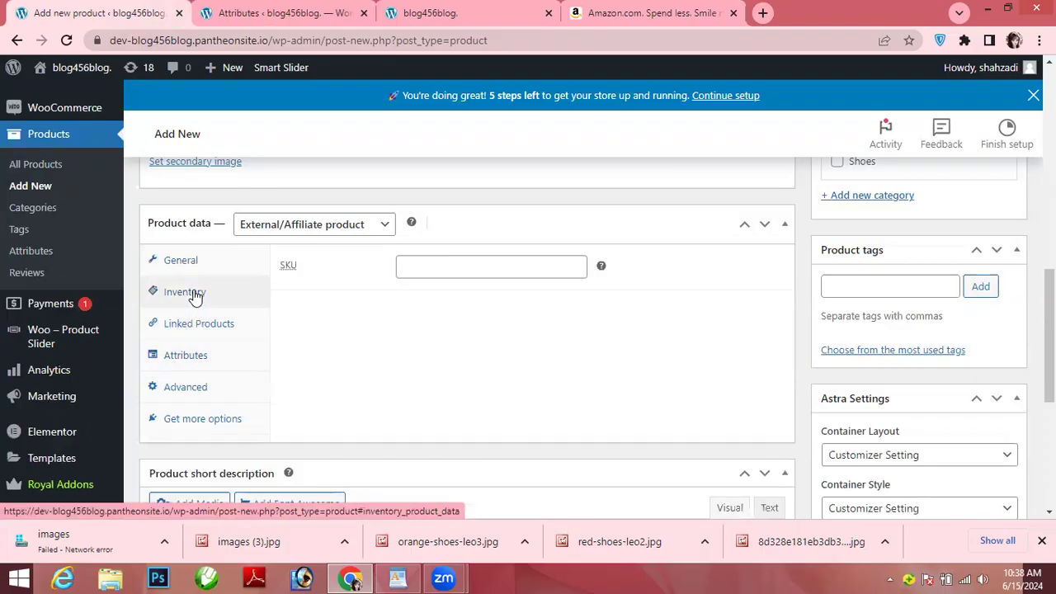
pyautogui.click(197, 360)
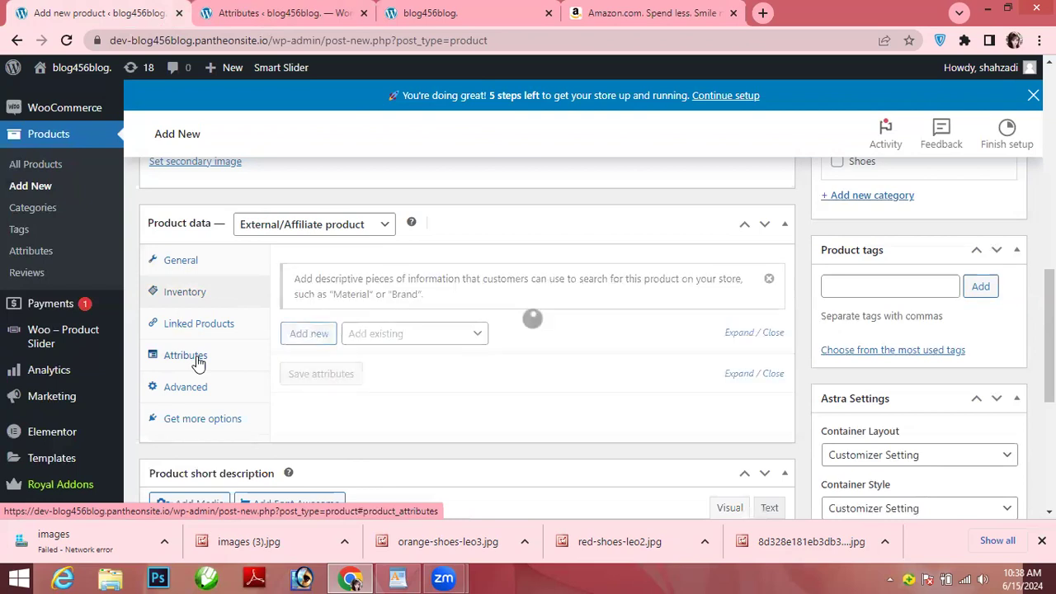
# Step: Add the product tags shoes and sale, and assign the product to the Shoes category
pyautogui.click(197, 274)
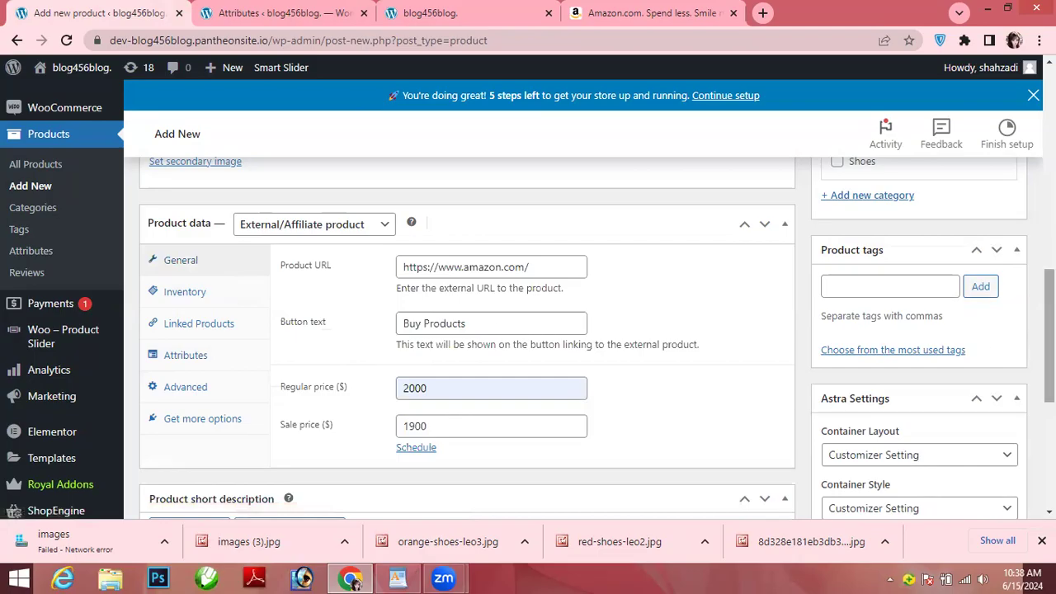
pyautogui.scroll(-3, 1050, 330)
pyautogui.scroll(3, 467, 336)
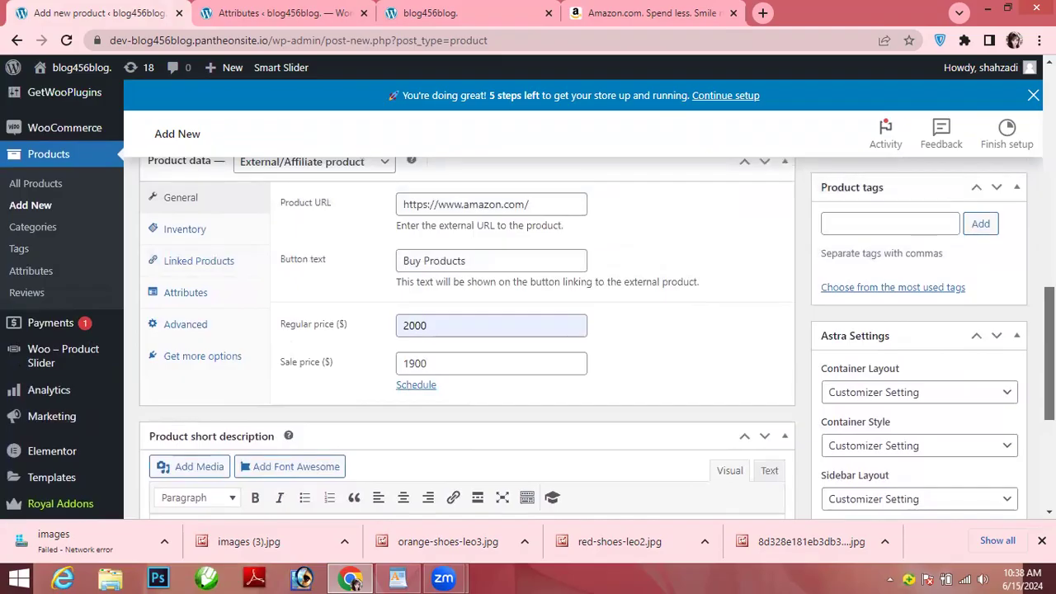
pyautogui.scroll(2, 945, 310)
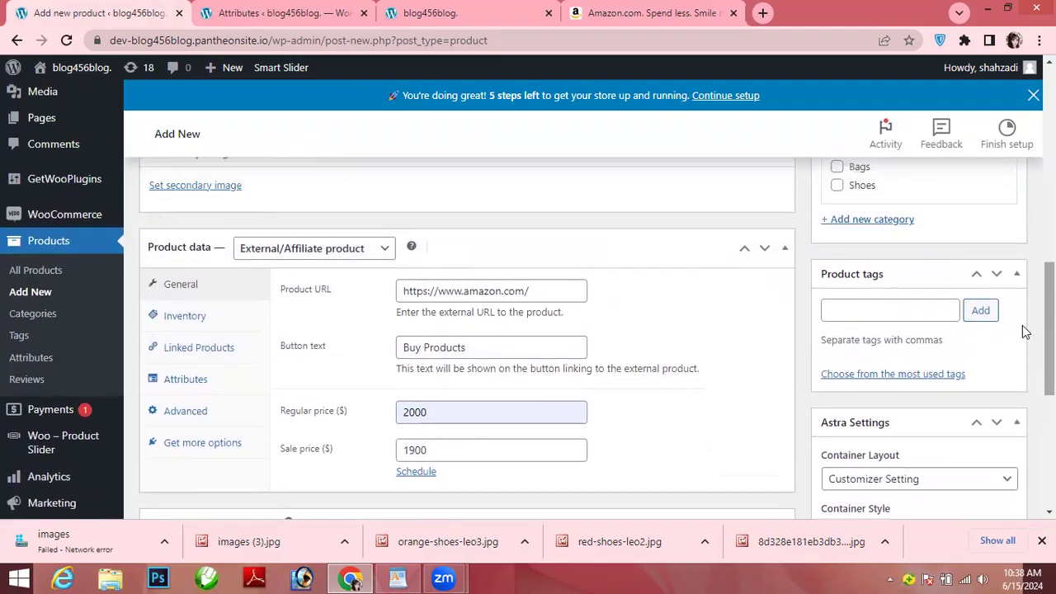
pyautogui.click(944, 310)
pyautogui.write('shoes')
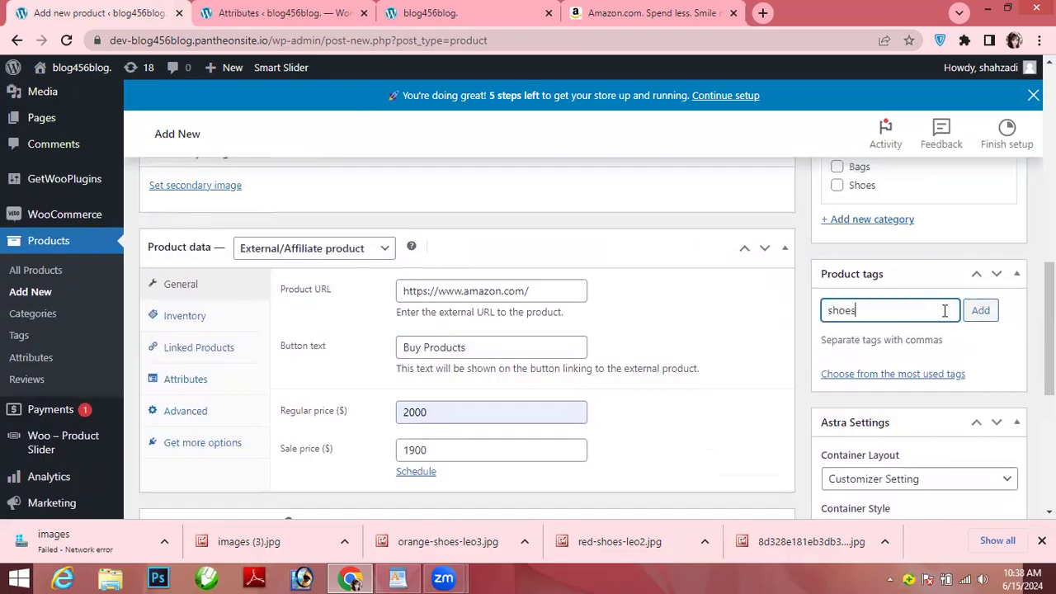
pyautogui.click(990, 311)
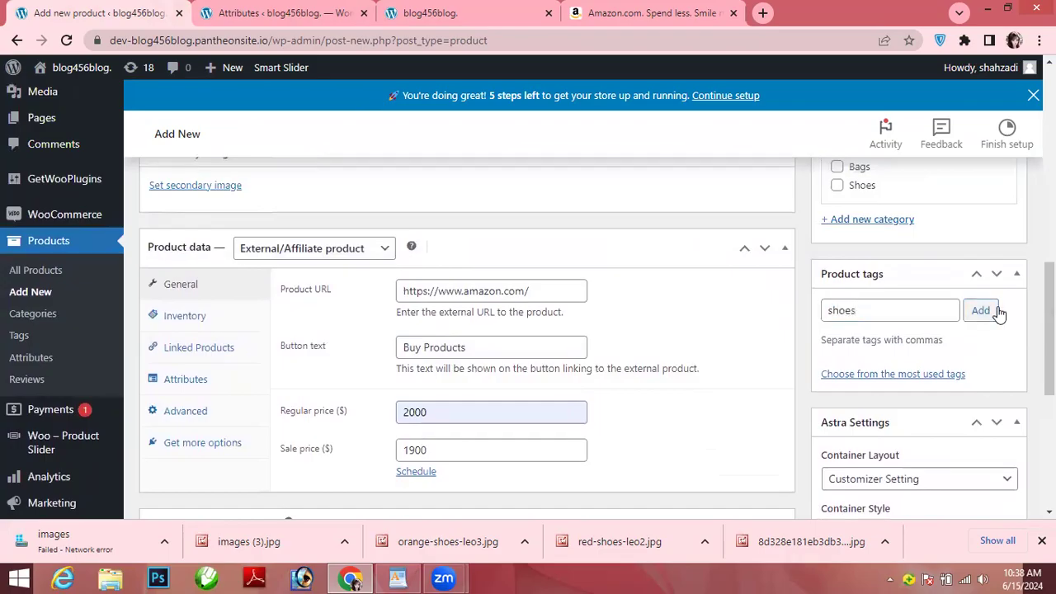
pyautogui.click(873, 306)
pyautogui.write('sale')
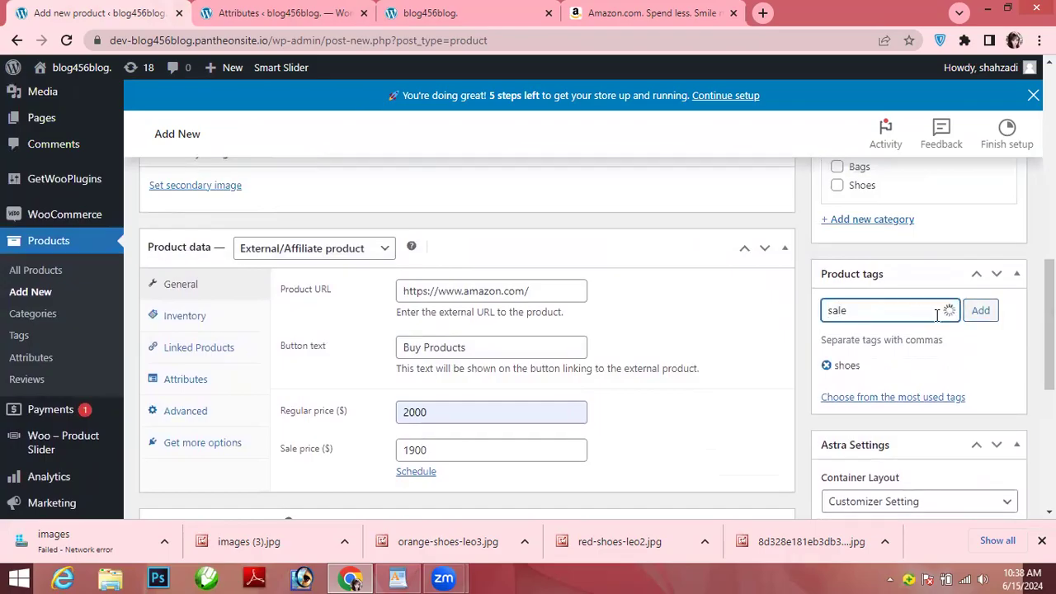
pyautogui.click(981, 321)
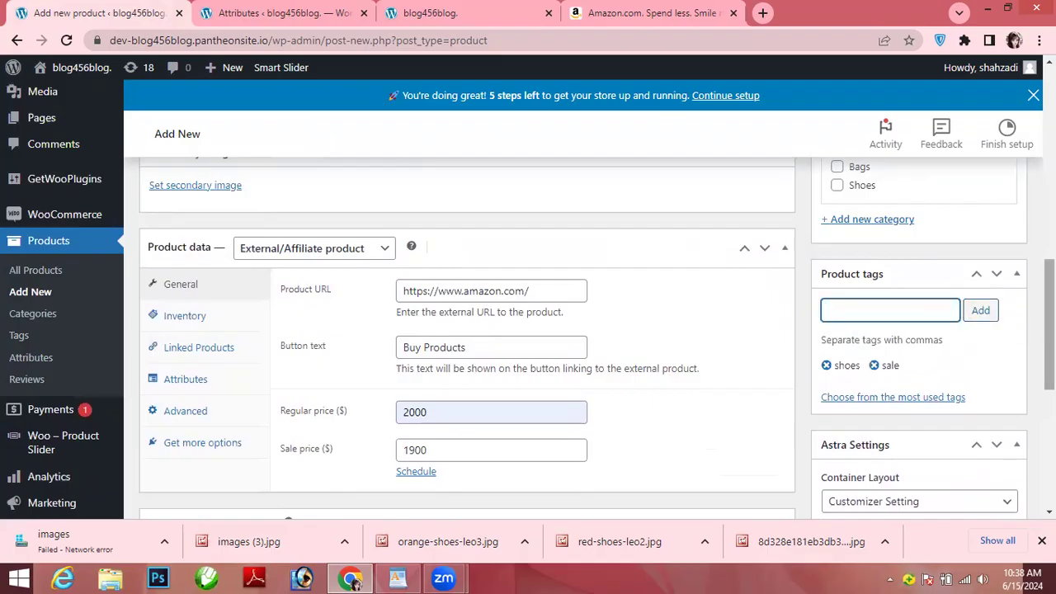
pyautogui.scroll(2, 841, 330)
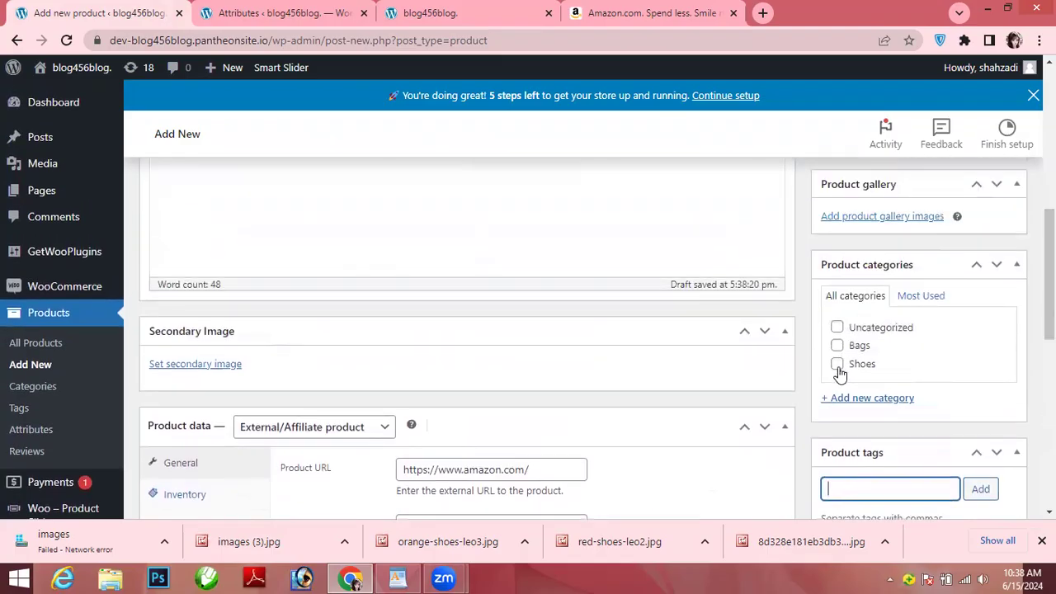
pyautogui.click(837, 364)
# Step: Set the grey-and-orange sneaker photo 8120cWyiZDL._SY625_.jpg from the media library as the product image
pyautogui.scroll(1, 1048, 272)
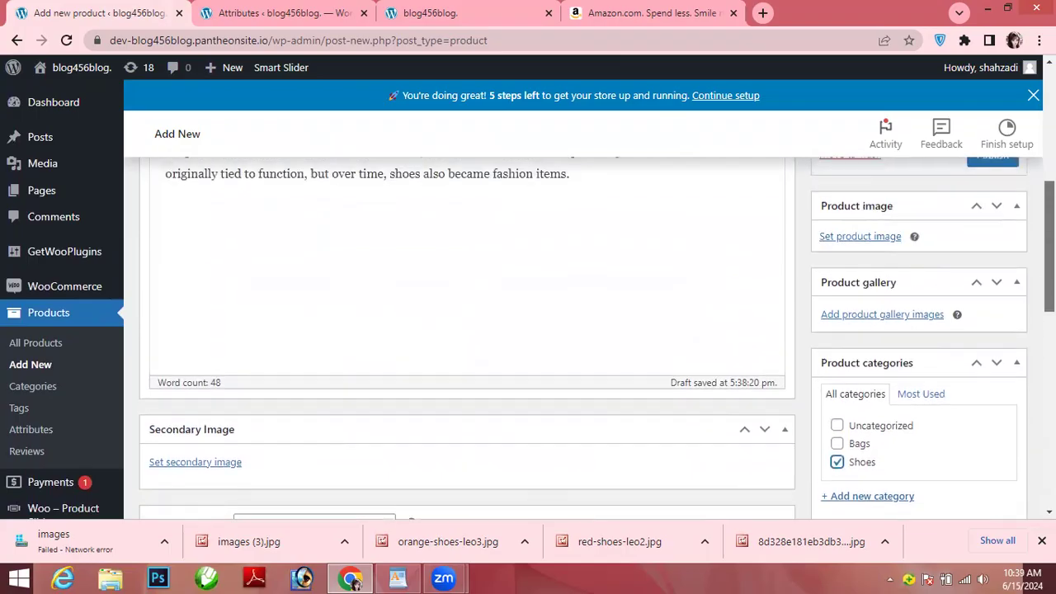
pyautogui.scroll(1, 1048, 247)
pyautogui.click(897, 278)
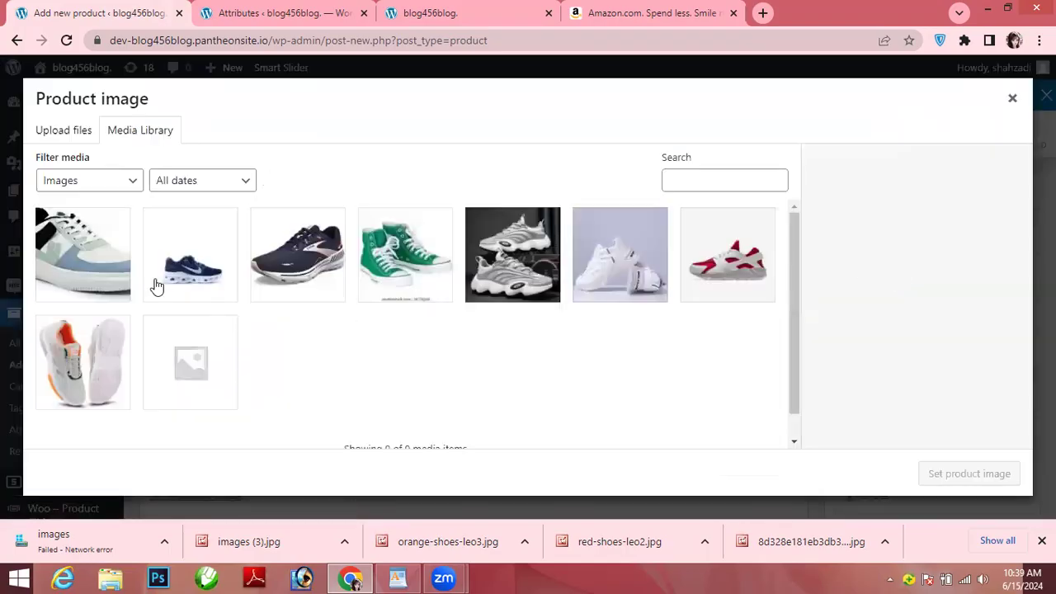
pyautogui.click(105, 375)
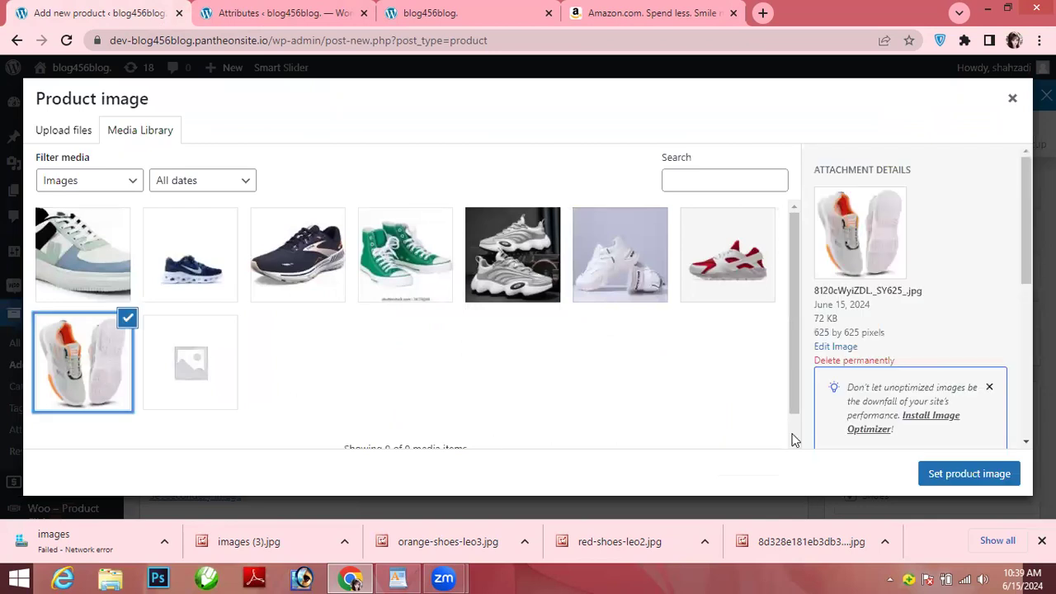
pyautogui.click(947, 473)
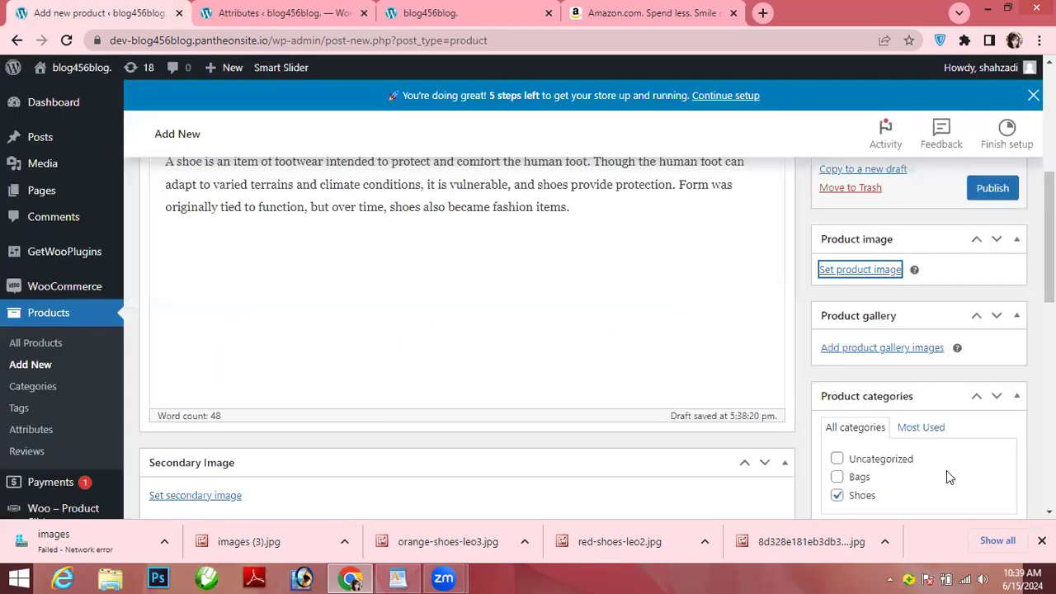
pyautogui.scroll(-3, 965, 354)
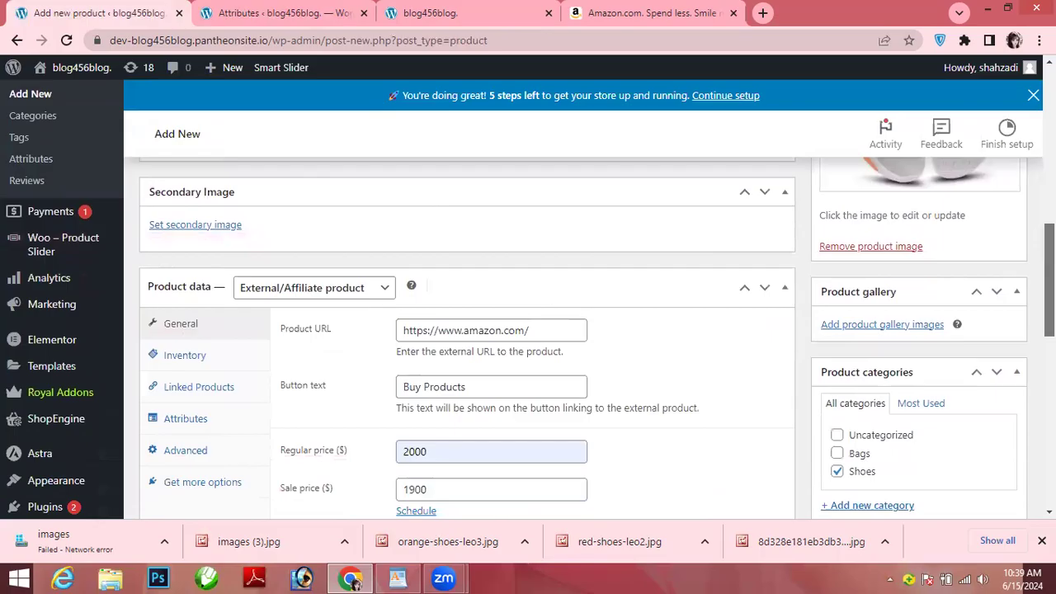
pyautogui.scroll(-1, 912, 304)
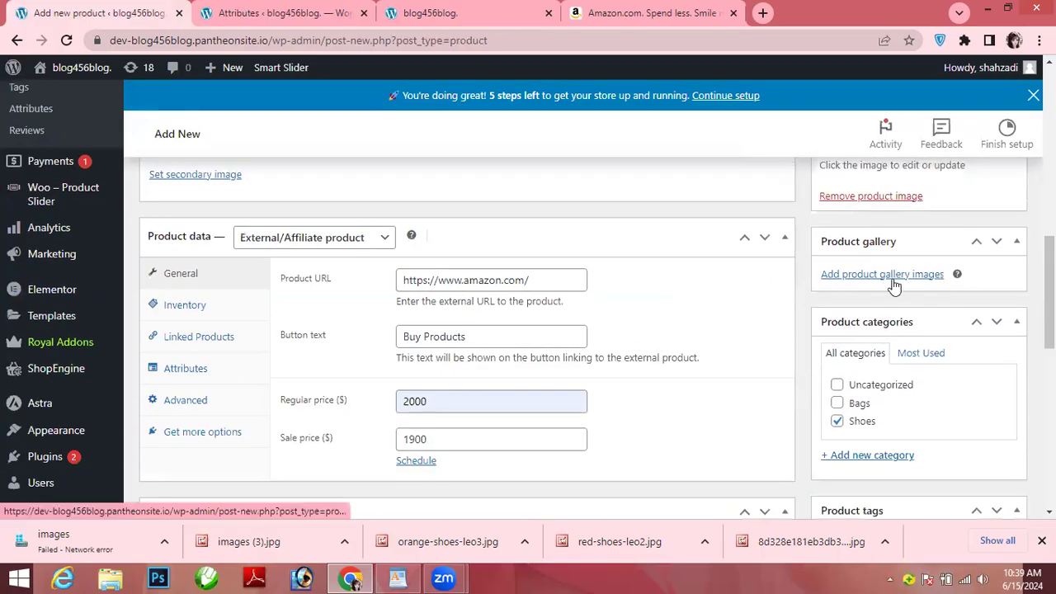
pyautogui.click(892, 279)
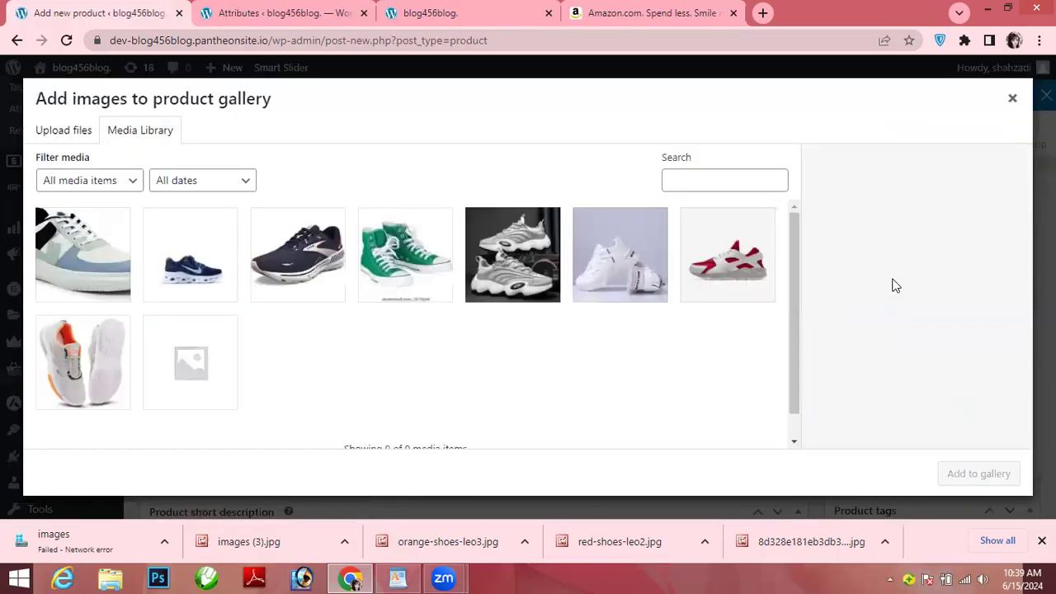
pyautogui.click(1013, 97)
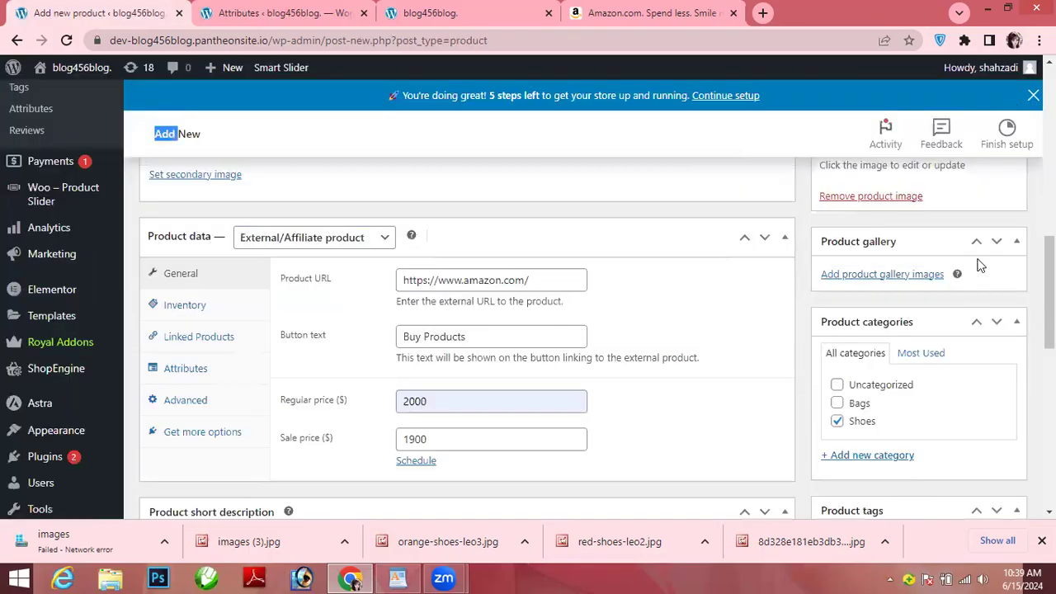
pyautogui.scroll(-5, 467, 338)
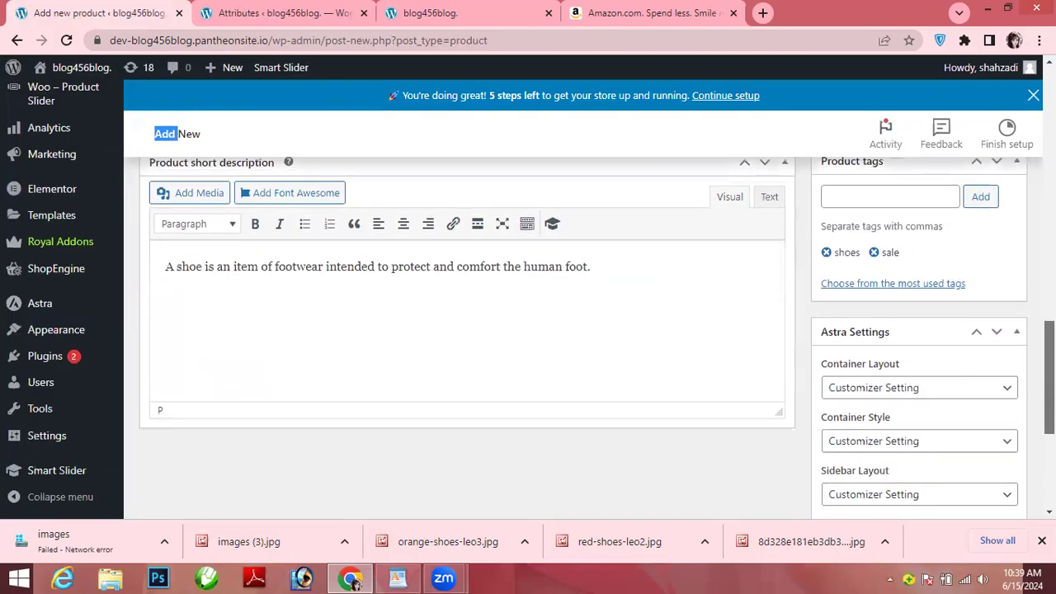
pyautogui.scroll(3, 467, 338)
pyautogui.scroll(3, 467, 338)
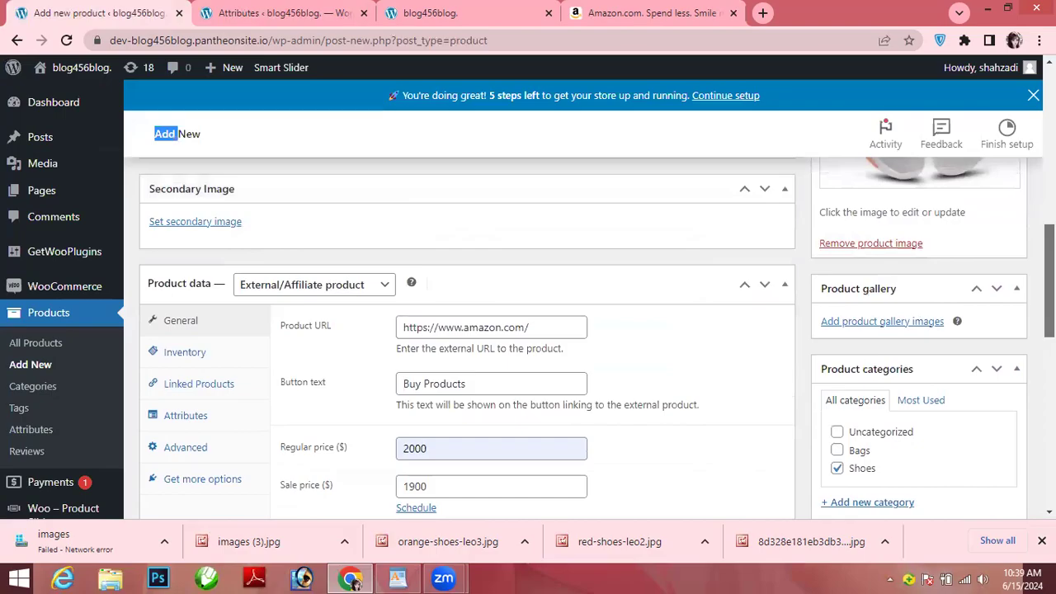
pyautogui.scroll(-1, 899, 241)
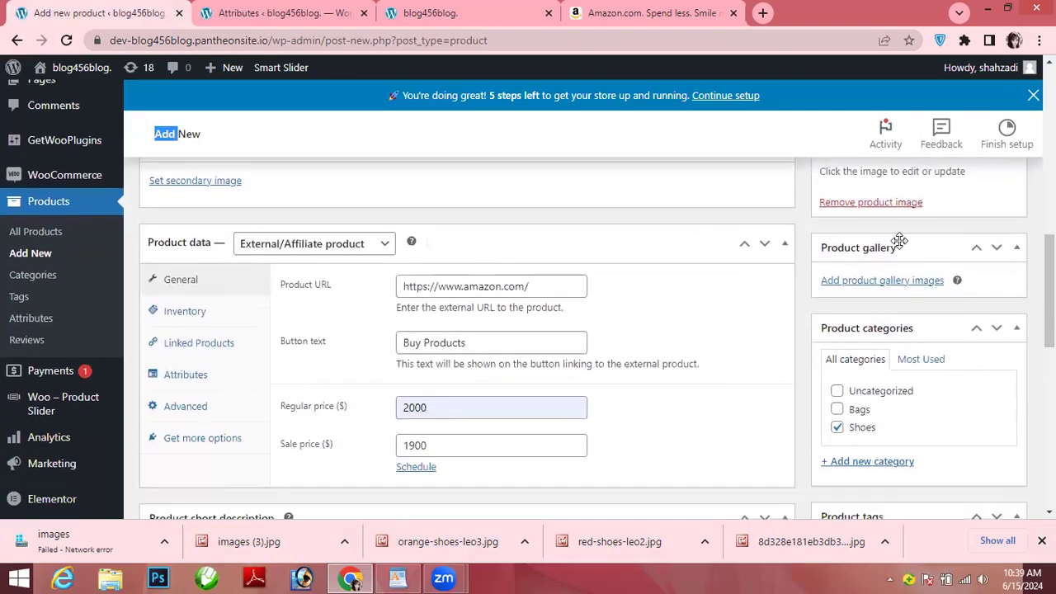
# Step: Add three media library photos to the product gallery: the grey sneakers on black, the white sneakers and the red-and-white sneaker
pyautogui.click(901, 284)
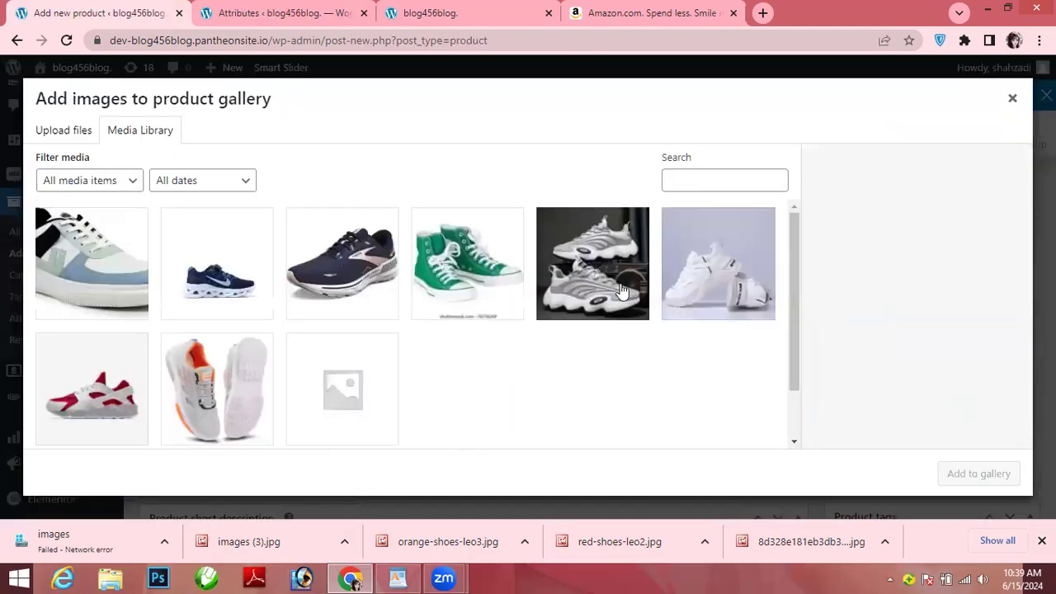
pyautogui.click(621, 290)
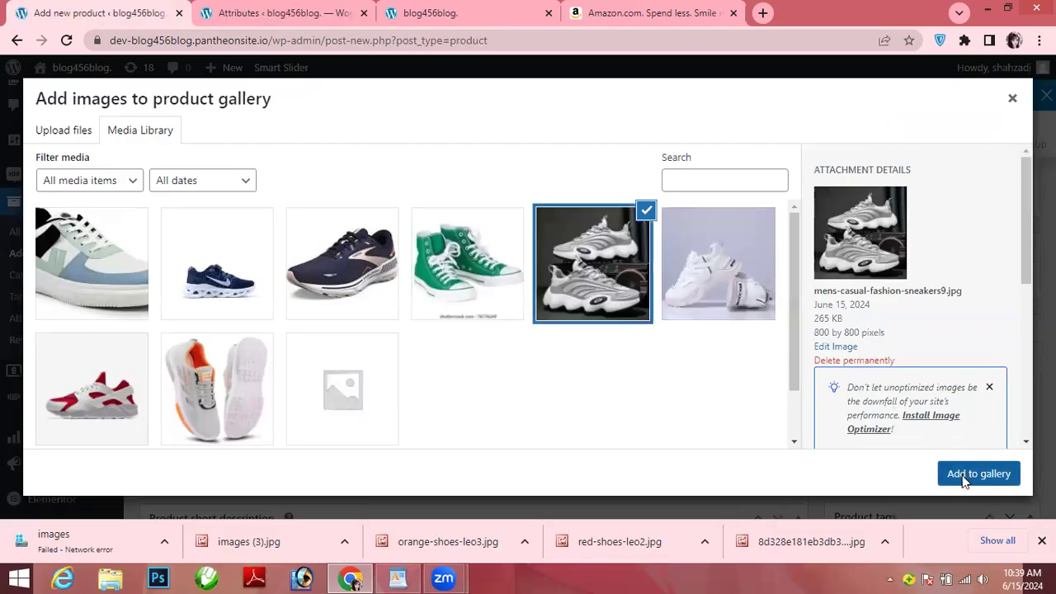
pyautogui.click(962, 475)
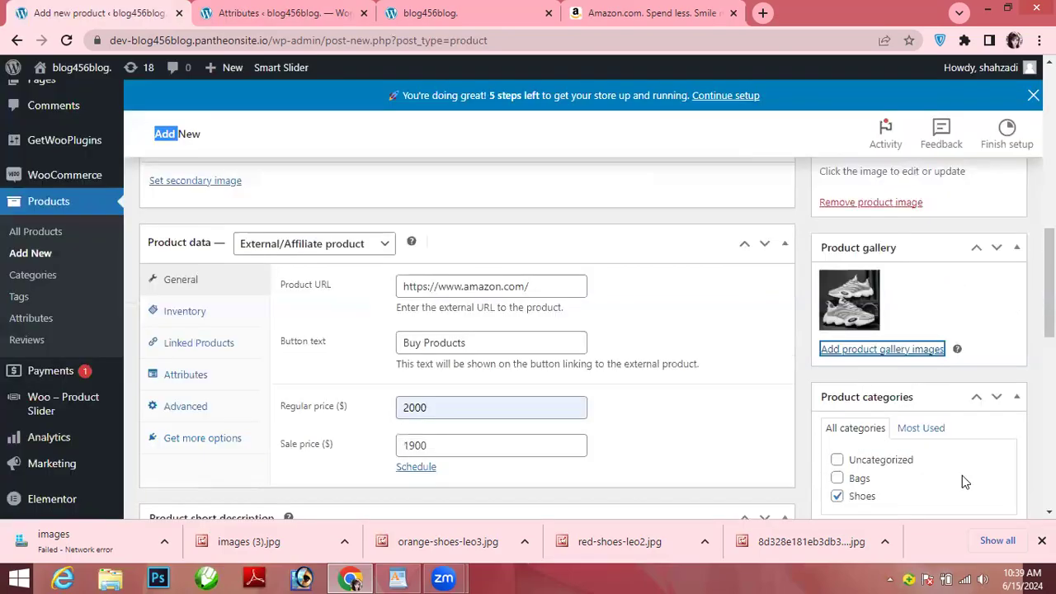
pyautogui.click(918, 350)
pyautogui.click(737, 298)
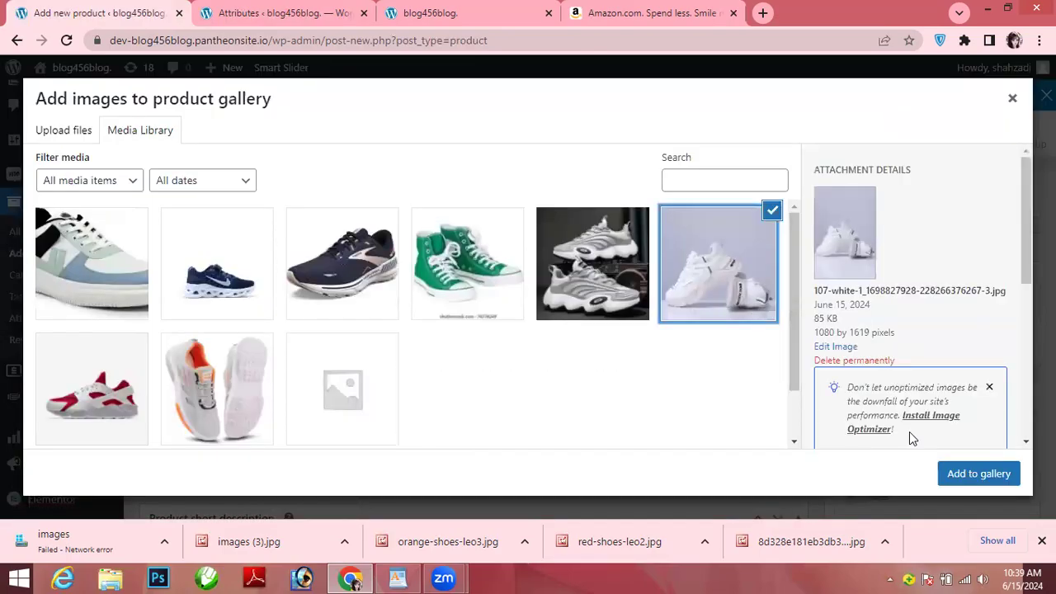
pyautogui.click(957, 474)
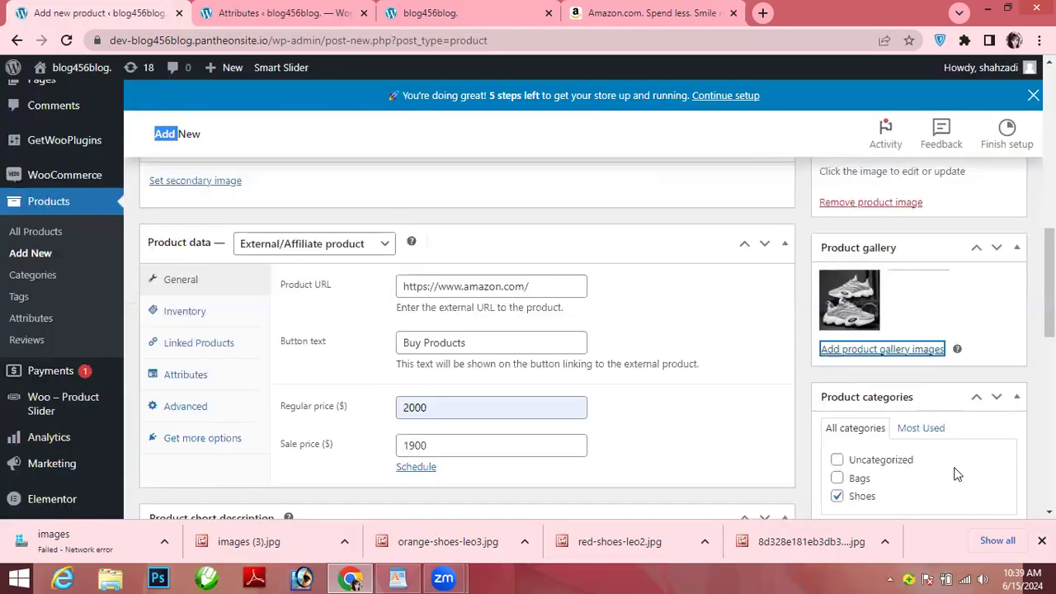
pyautogui.click(892, 350)
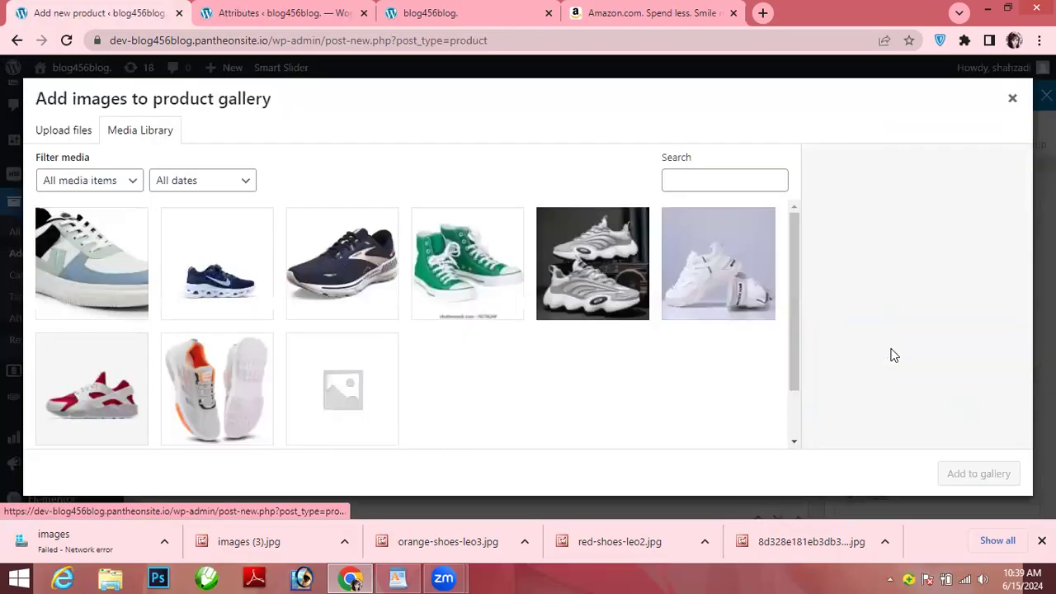
pyautogui.click(125, 389)
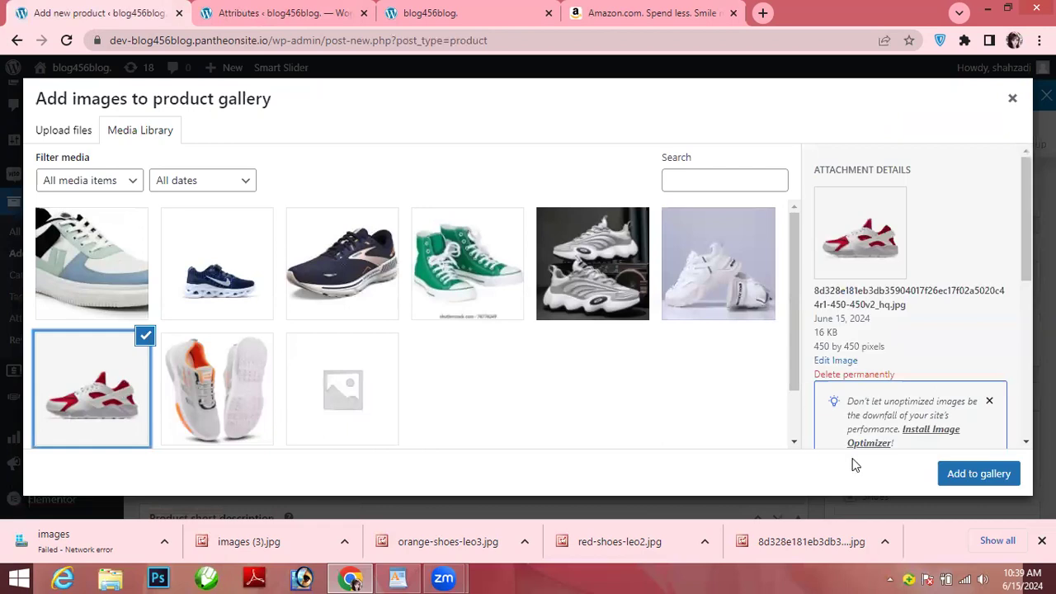
pyautogui.click(954, 475)
# Step: Publish the External/Affiliate product "The Best Sneakers For 2024 Here"
pyautogui.scroll(-2, 954, 475)
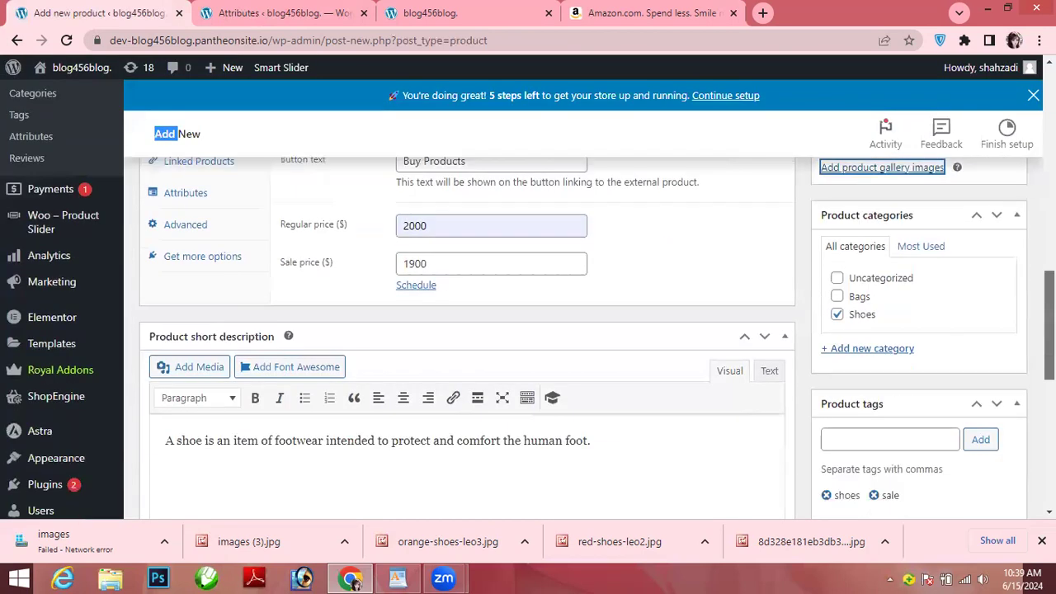
pyautogui.scroll(-5, 594, 338)
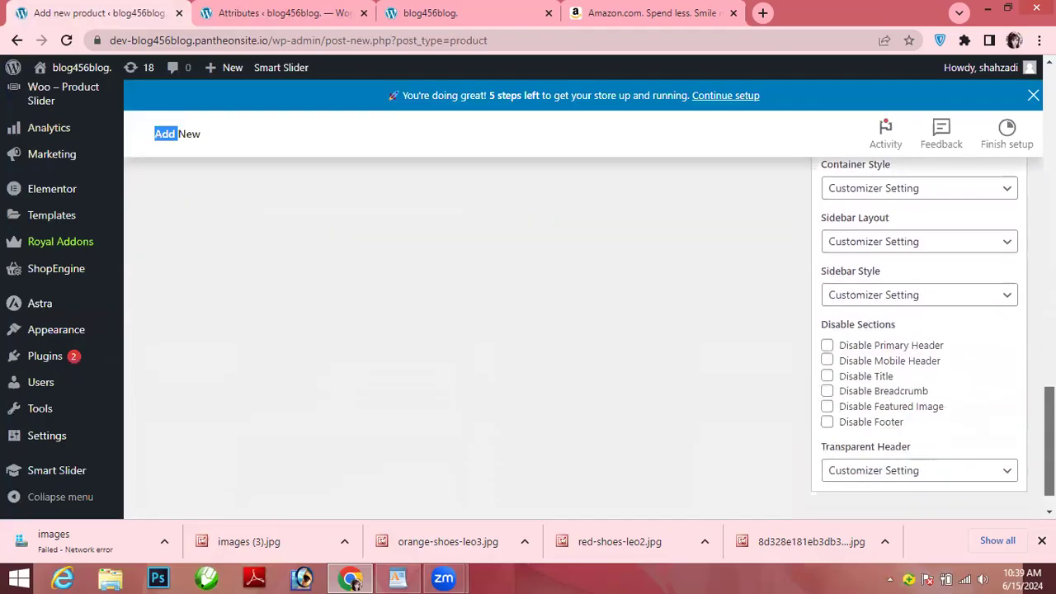
pyautogui.scroll(15, 528, 338)
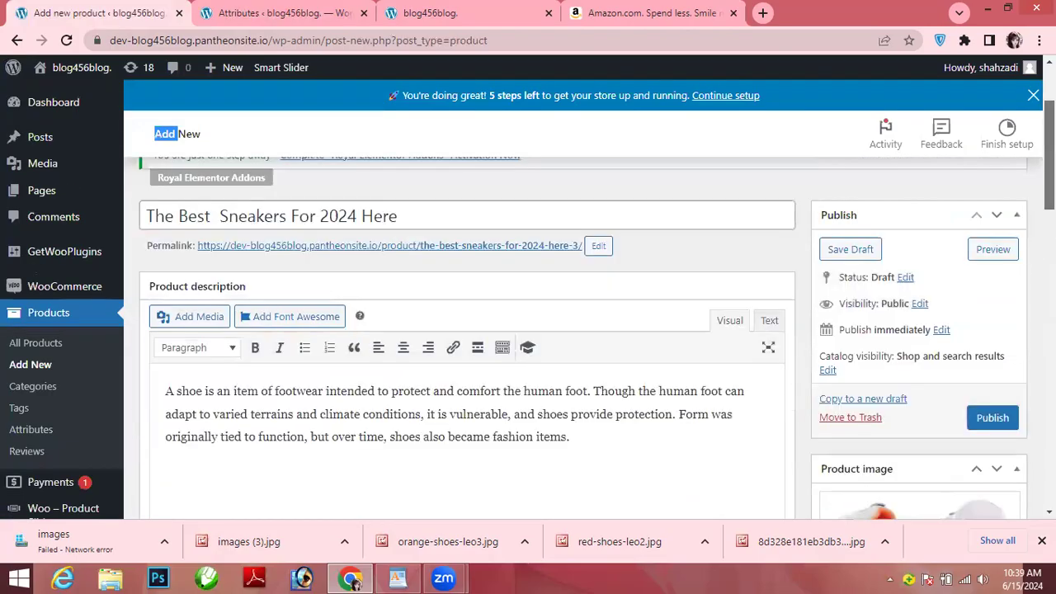
pyautogui.scroll(2, 815, 76)
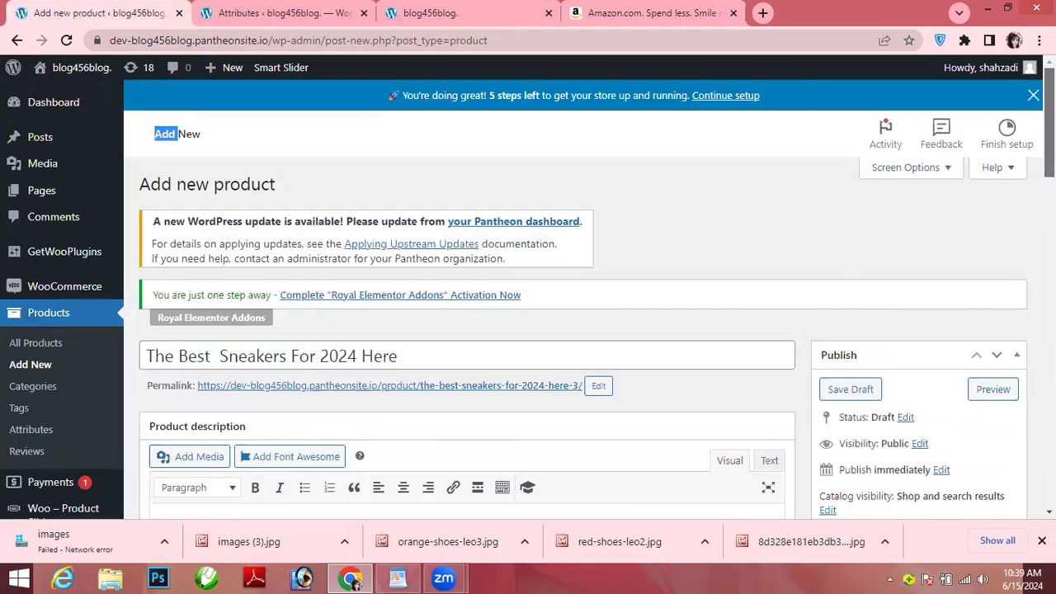
pyautogui.scroll(-2, 578, 330)
pyautogui.click(993, 383)
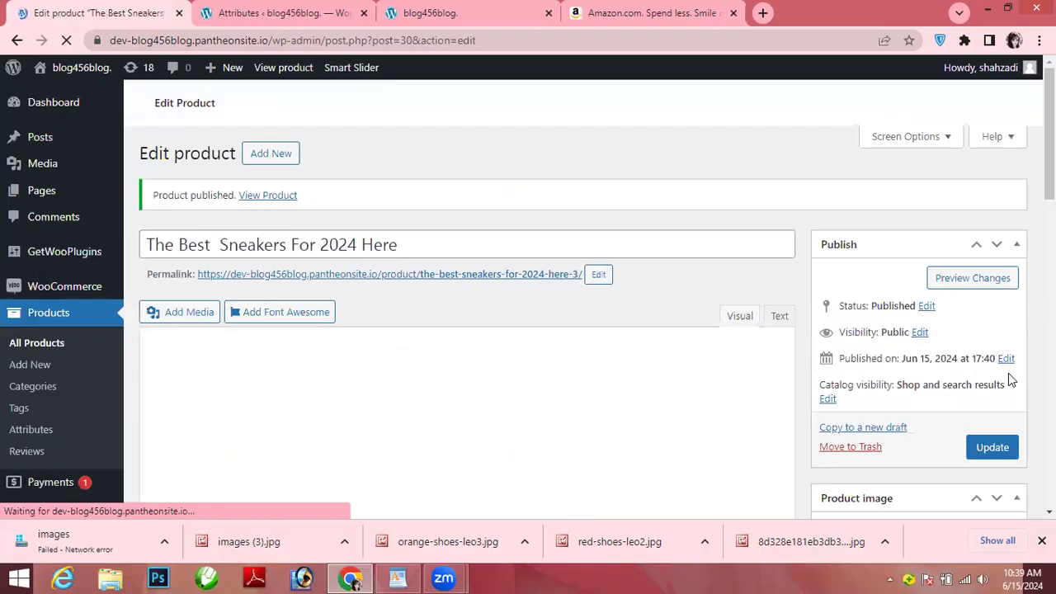
# Step: Open the published product's store page and examine its gallery images, description and related products
pyautogui.press('Tab')
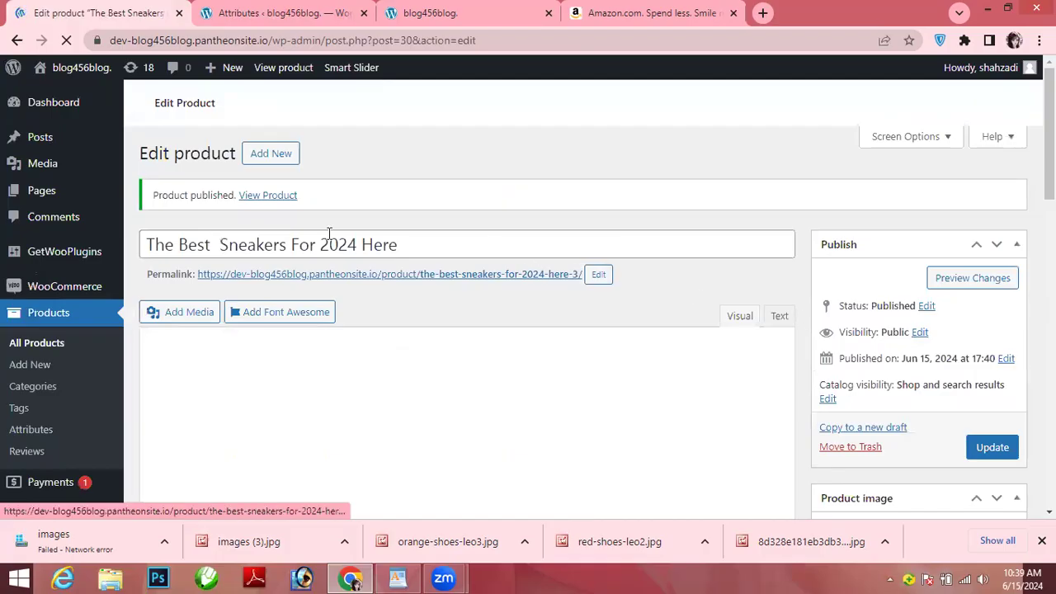
pyautogui.press('Return')
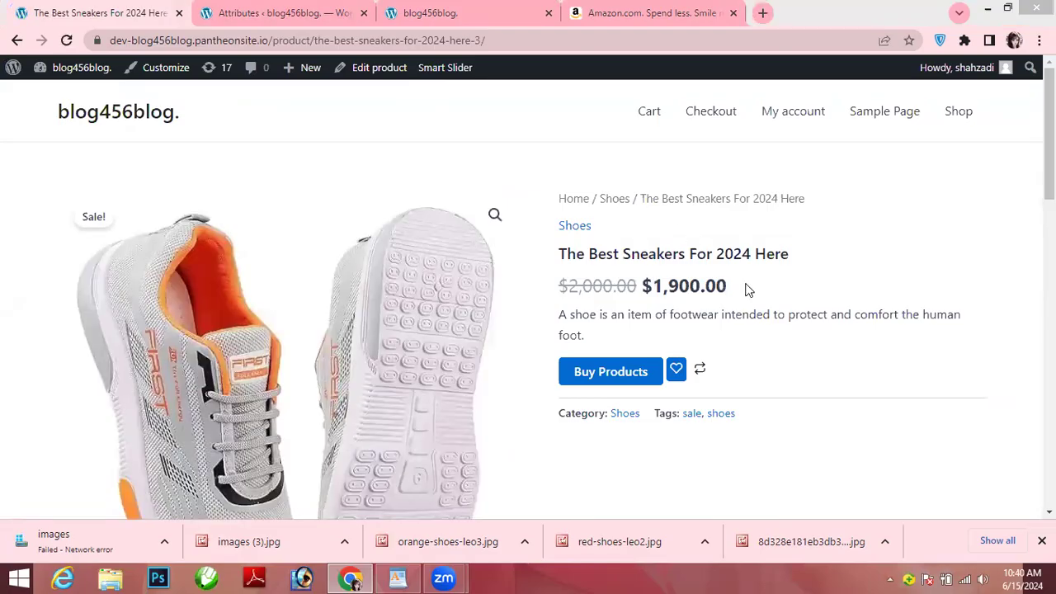
pyautogui.scroll(-5, 528, 297)
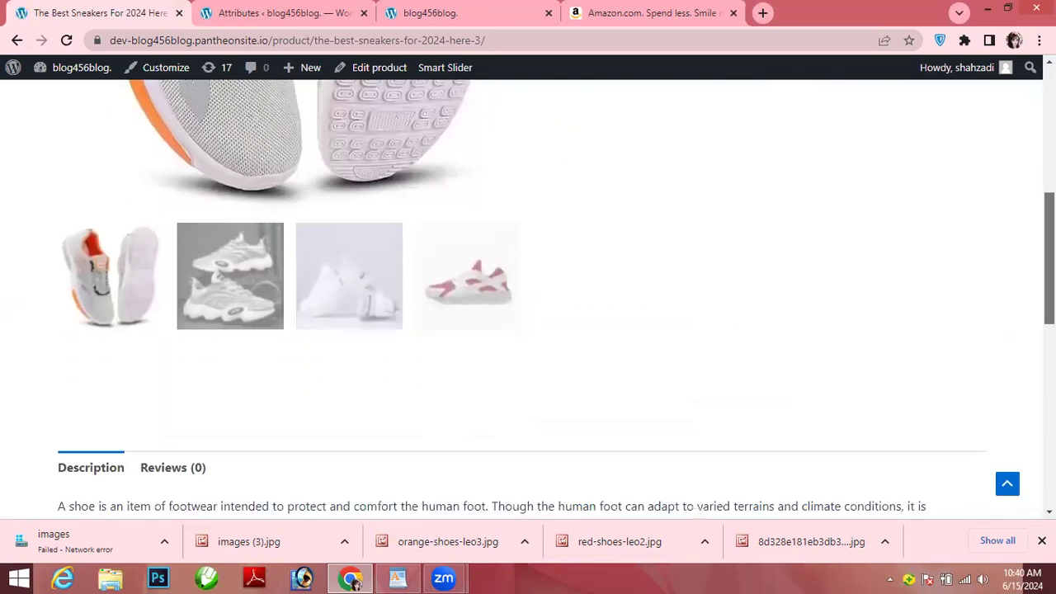
pyautogui.scroll(-5, 568, 435)
pyautogui.scroll(2, 568, 435)
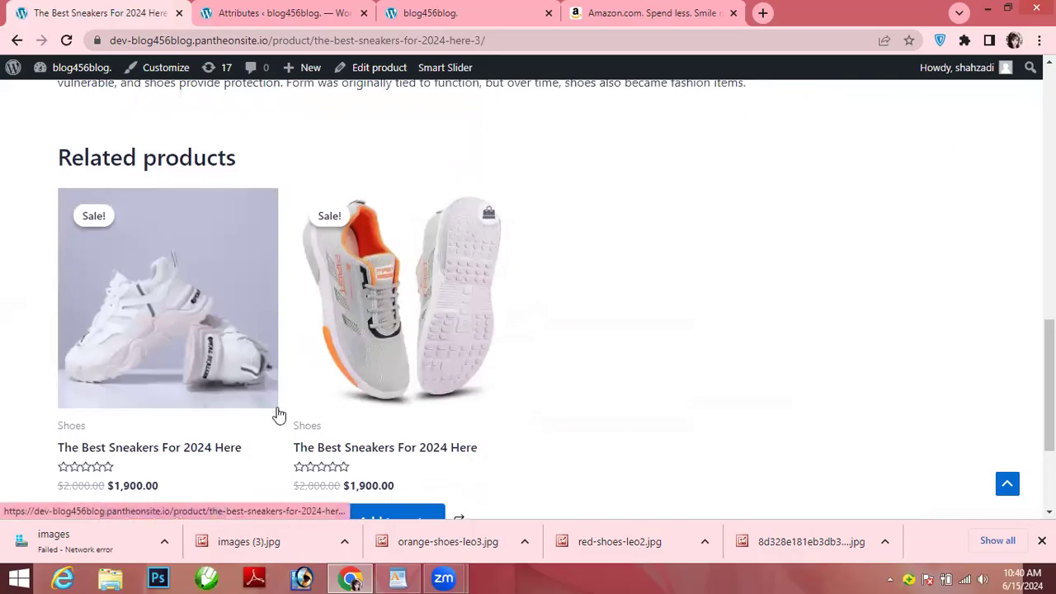
# Step: Review the related products on the sneaker store page and follow the product's Buy Products link
pyautogui.scroll(1, 801, 401)
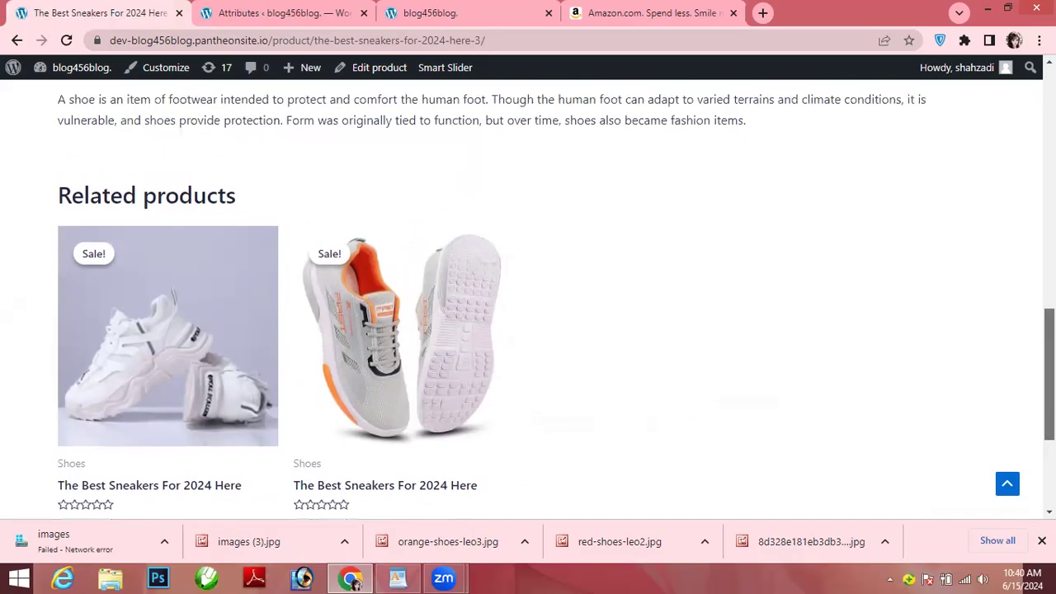
pyautogui.scroll(-3, 801, 401)
pyautogui.scroll(1, 894, 314)
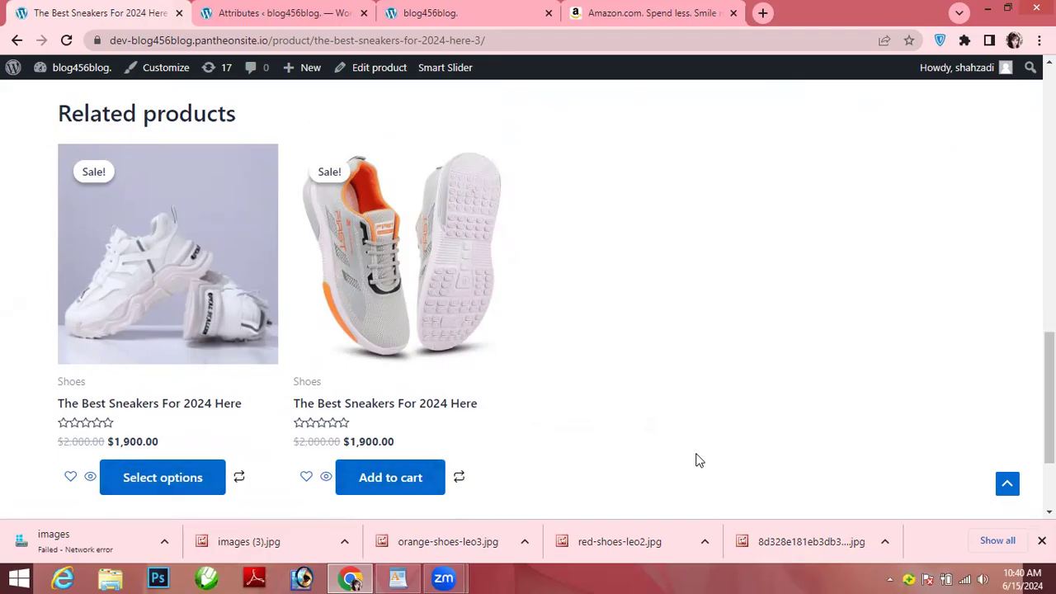
pyautogui.scroll(10, 697, 192)
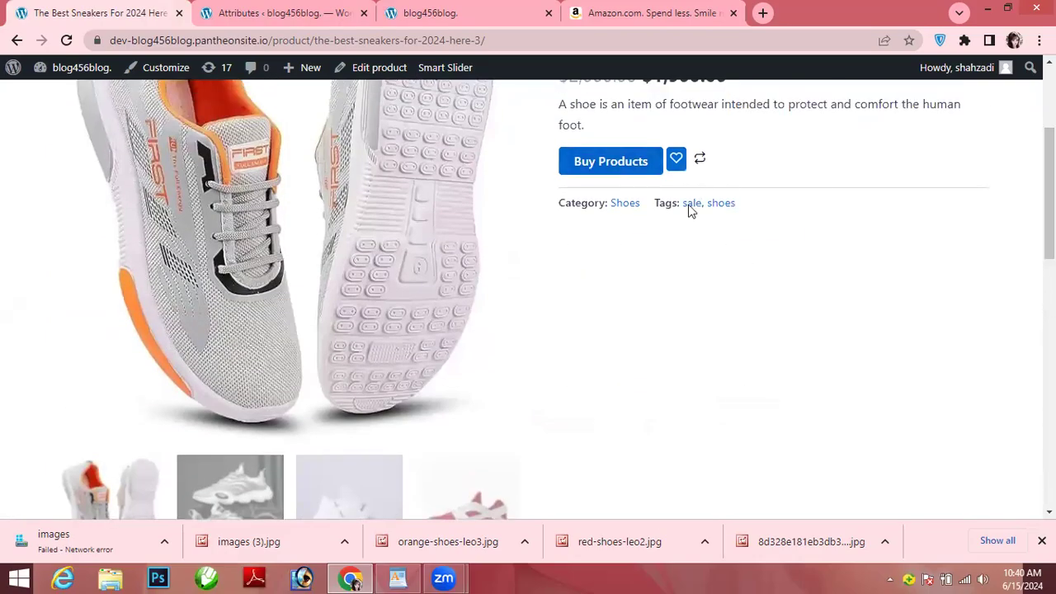
pyautogui.scroll(2, 1049, 198)
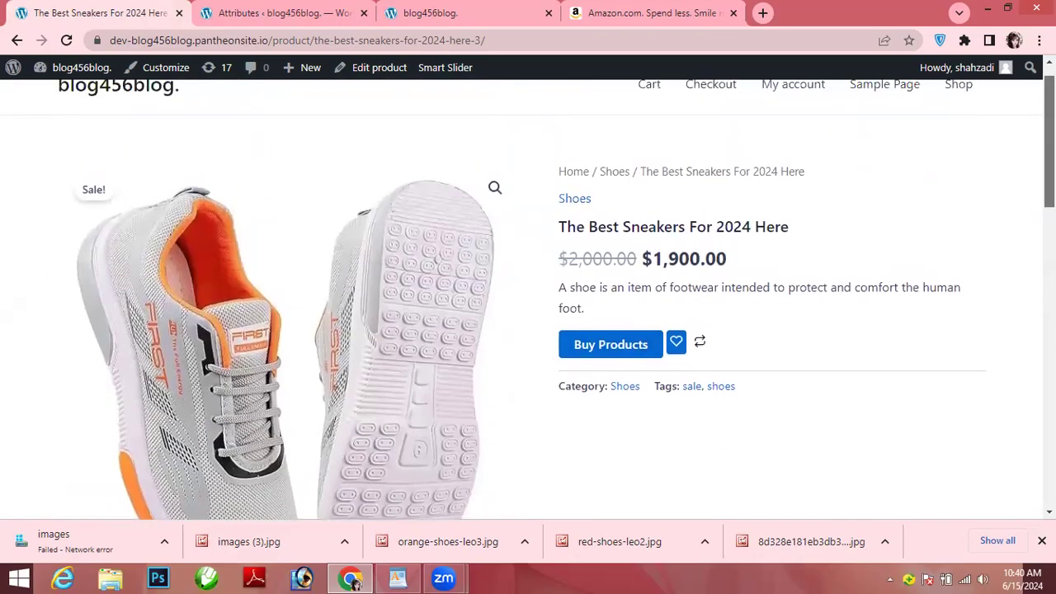
pyautogui.click(632, 351)
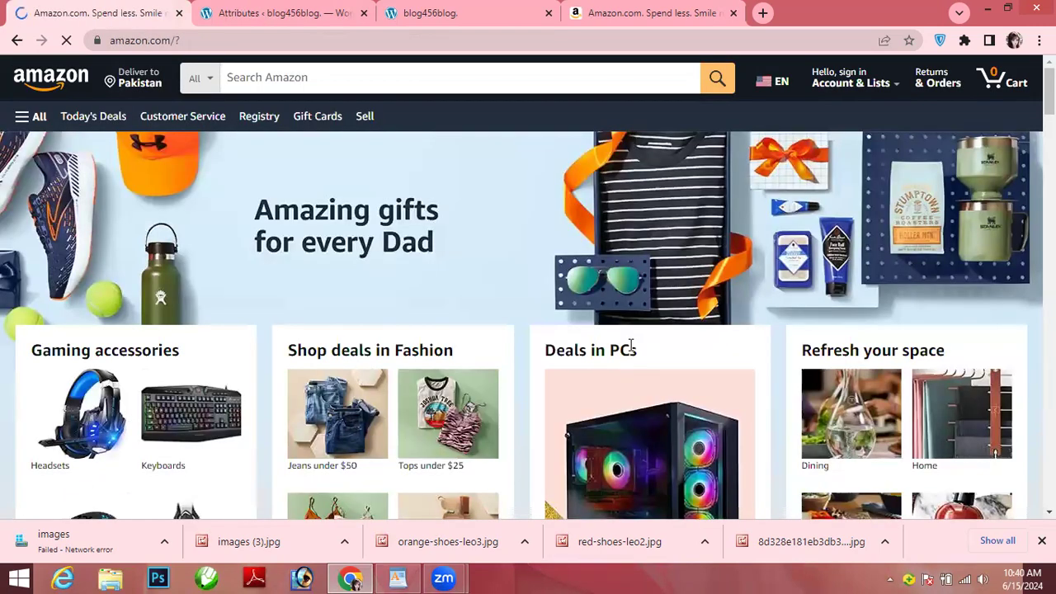
# Step: Examine the Amazon home page that the affiliate product's link leads to
pyautogui.scroll(-4, 814, 325)
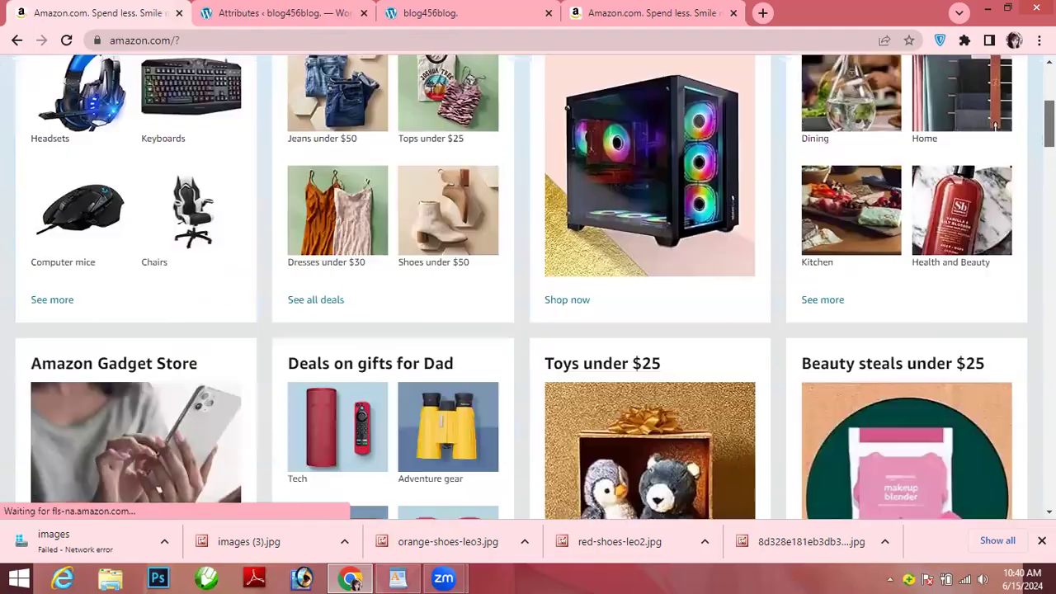
pyautogui.scroll(-6, 1007, 256)
pyautogui.scroll(-15, 1007, 256)
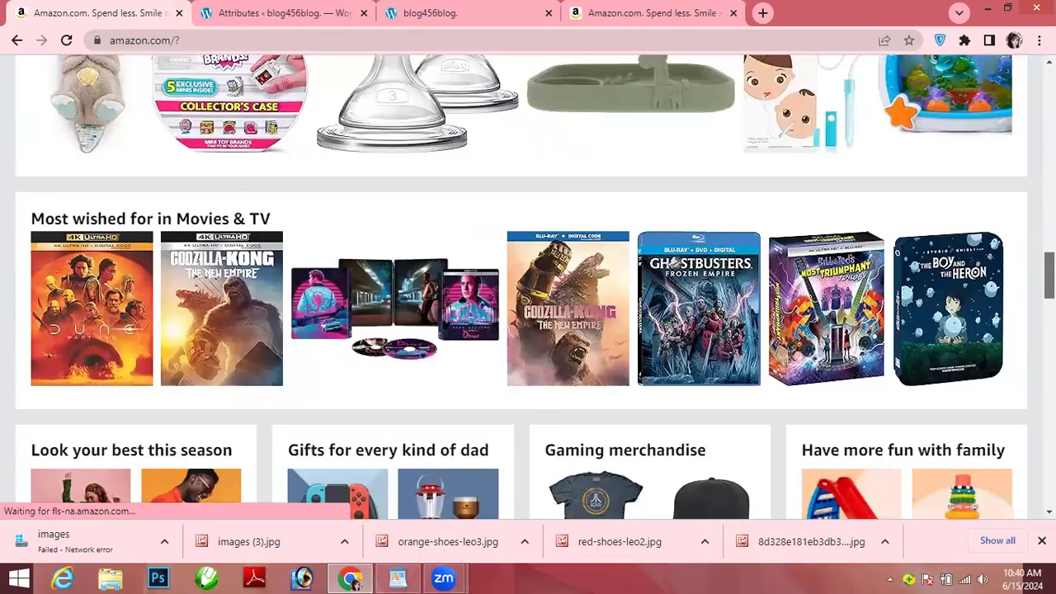
pyautogui.scroll(-4, 528, 285)
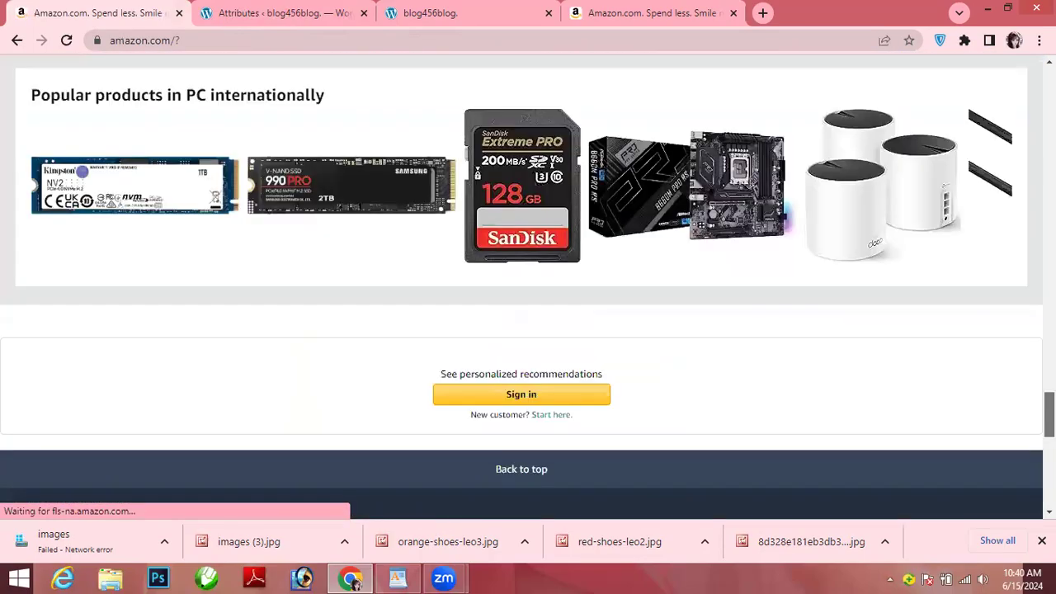
pyautogui.scroll(10, 528, 284)
pyautogui.scroll(10, 528, 284)
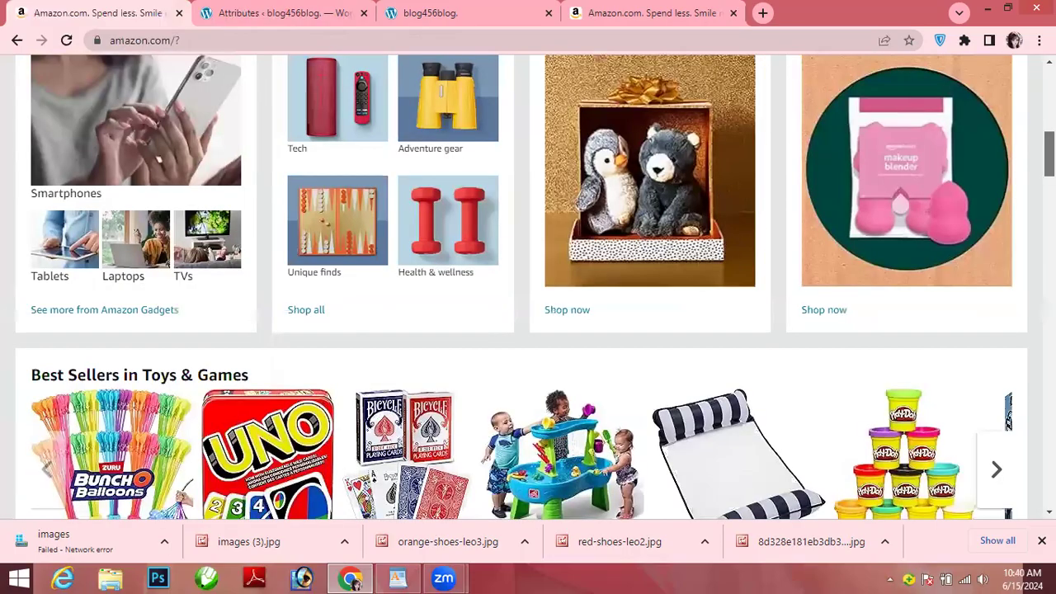
pyautogui.scroll(15, 528, 284)
pyautogui.scroll(-15, 528, 285)
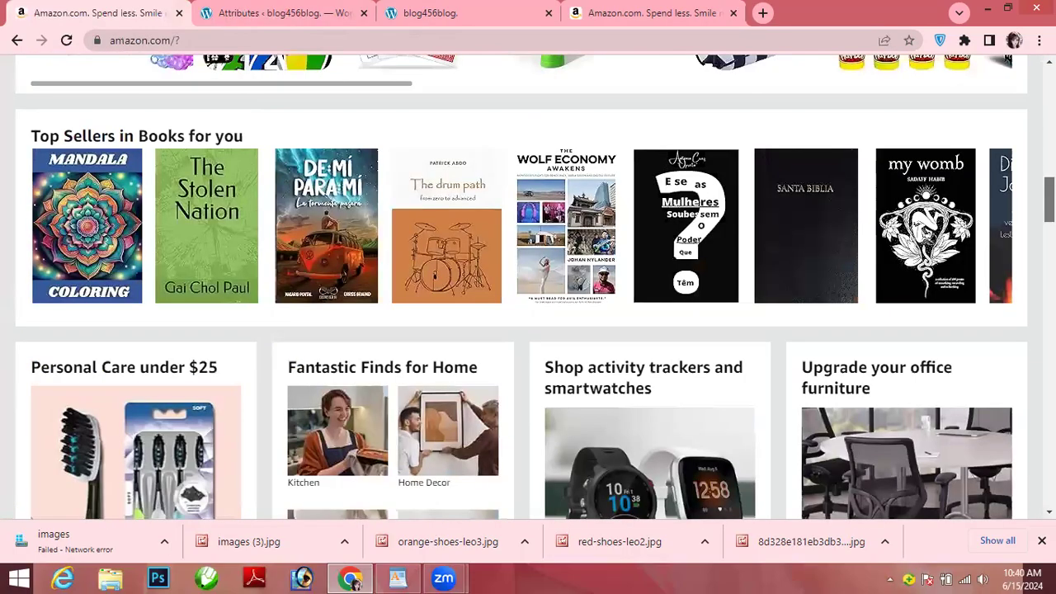
pyautogui.scroll(-10, 528, 288)
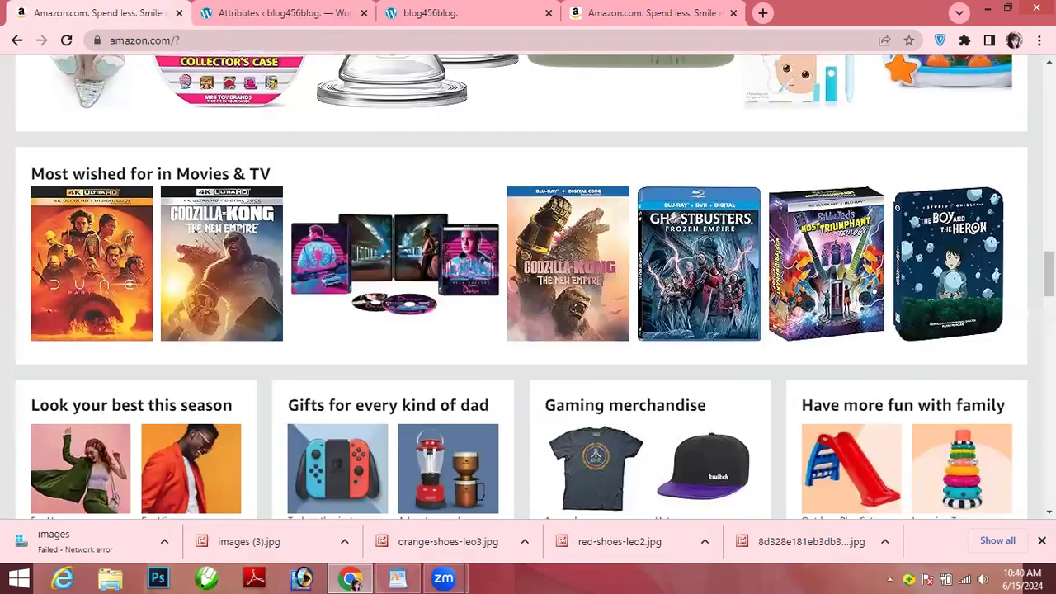
pyautogui.scroll(-5, 528, 289)
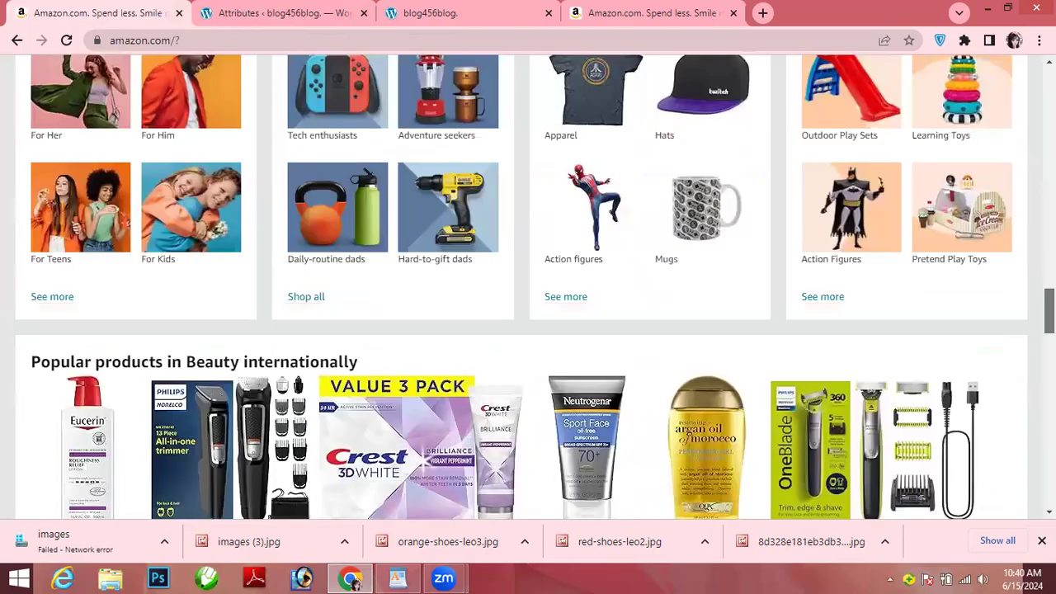
pyautogui.scroll(-10, 551, 213)
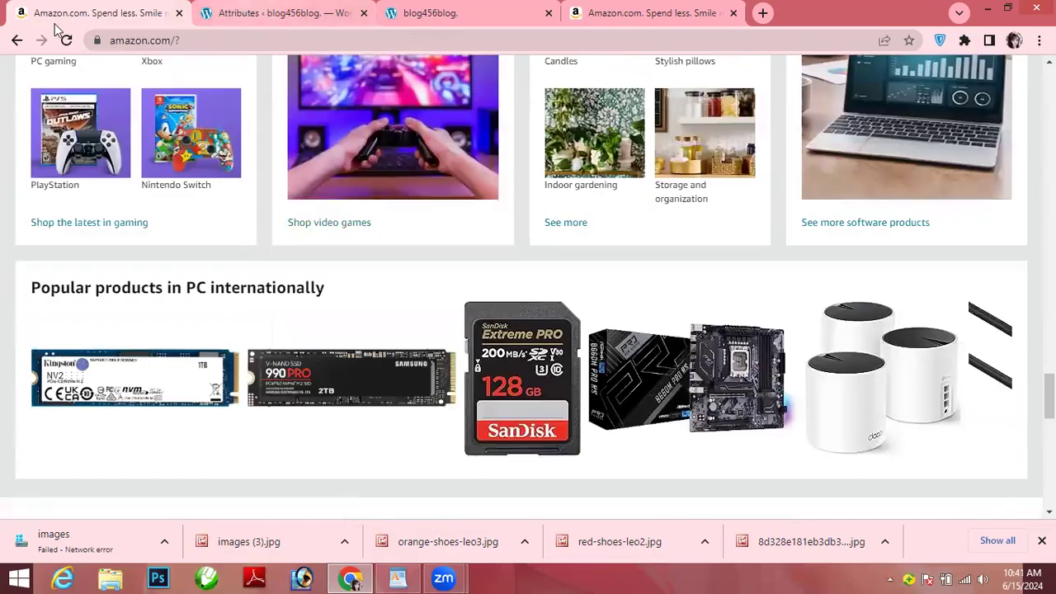
# Step: Return from Amazon through the store page to a blank Add new product form
pyautogui.click(17, 41)
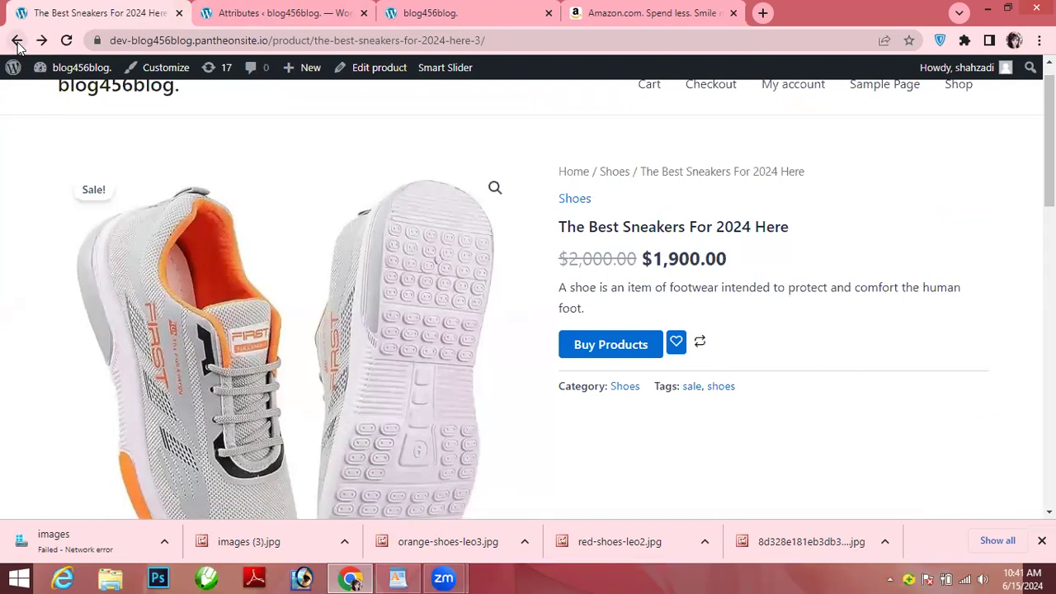
pyautogui.click(16, 41)
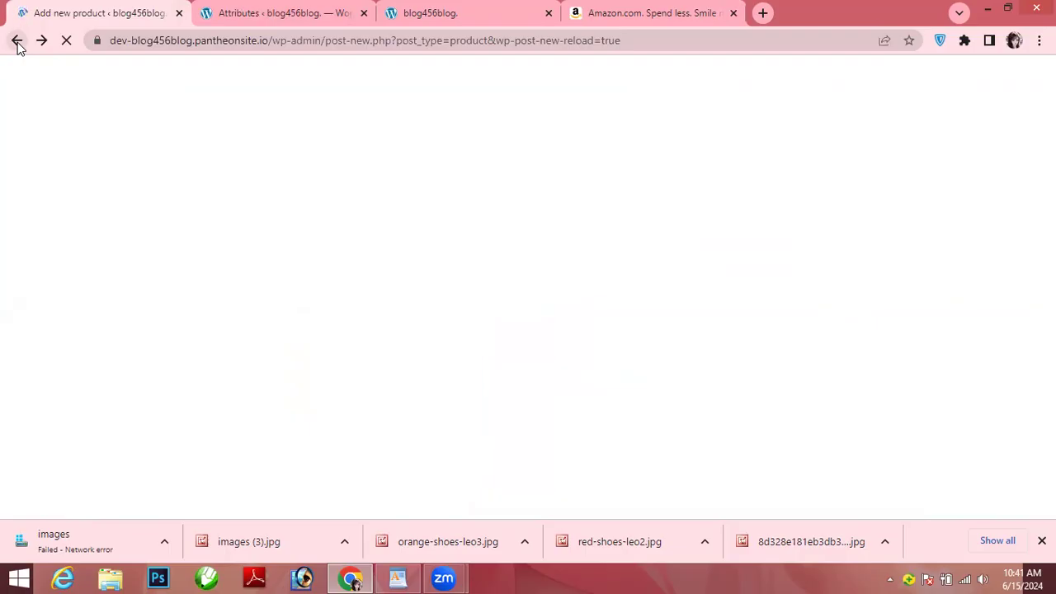
pyautogui.click(16, 42)
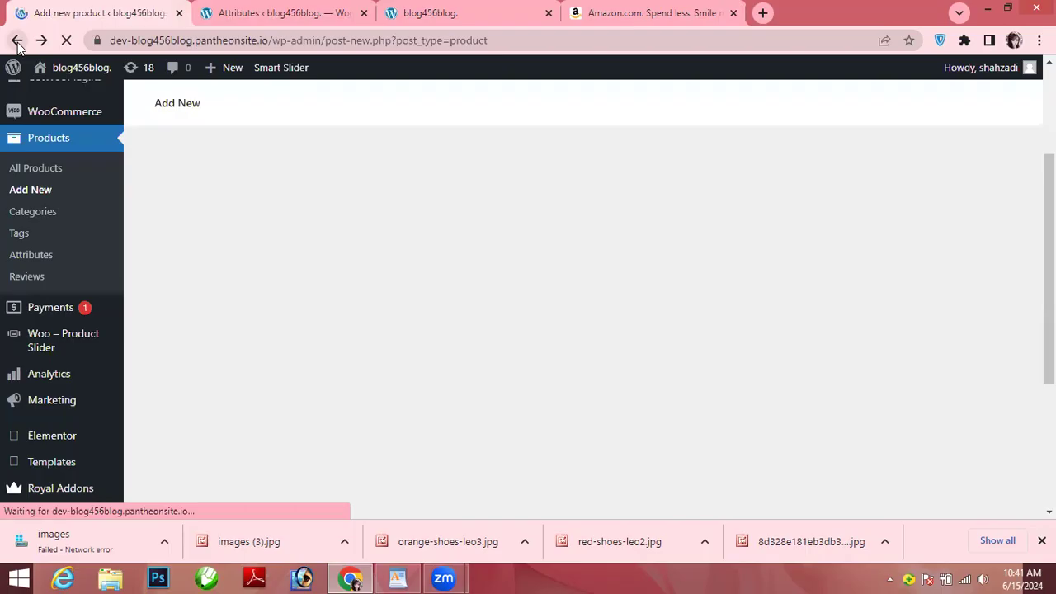
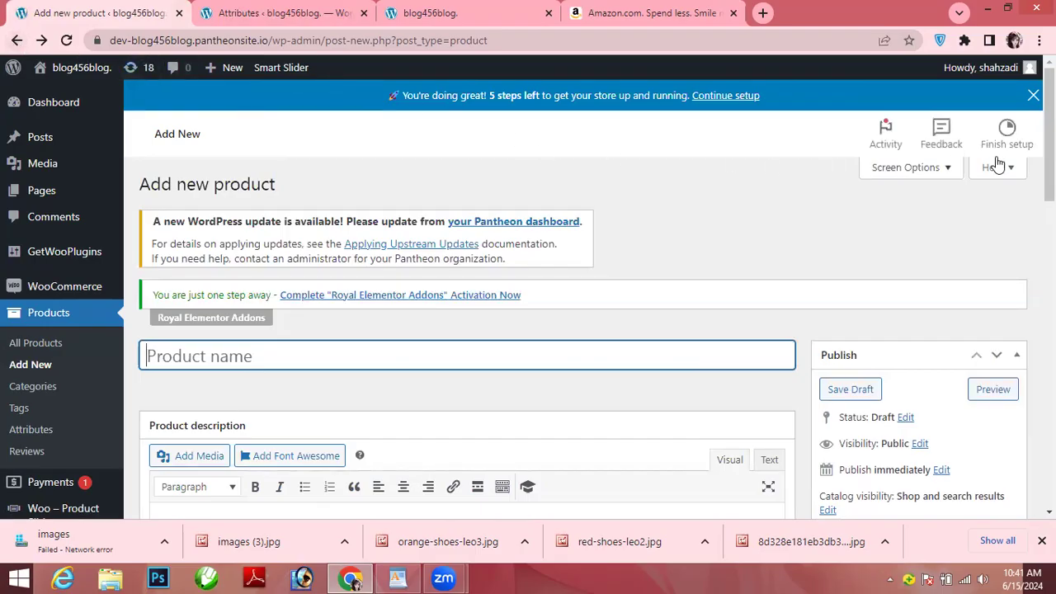
pyautogui.scroll(-2, 726, 289)
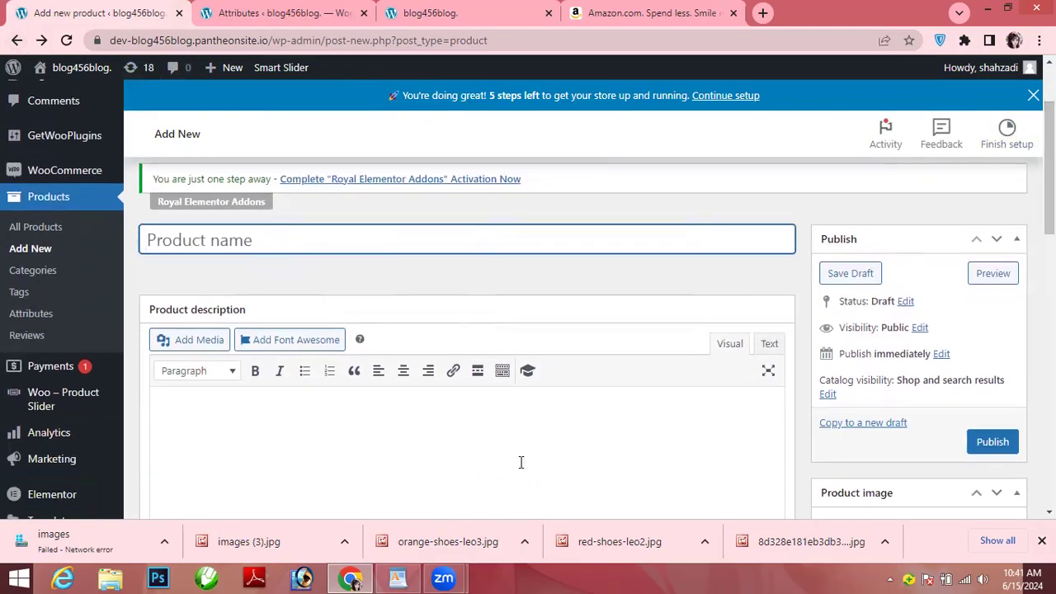
pyautogui.click(440, 577)
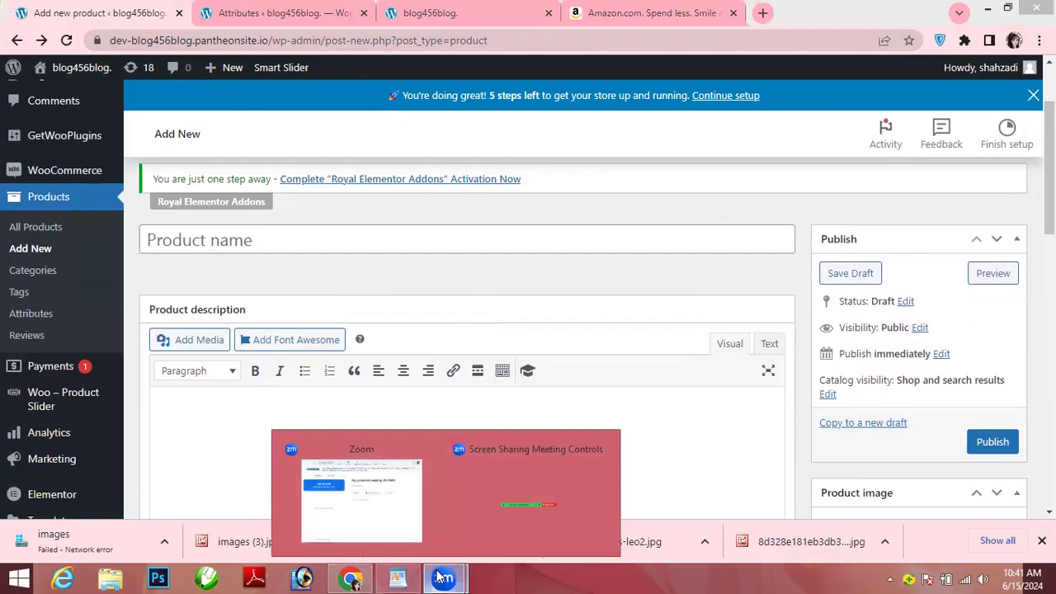
pyautogui.click(399, 576)
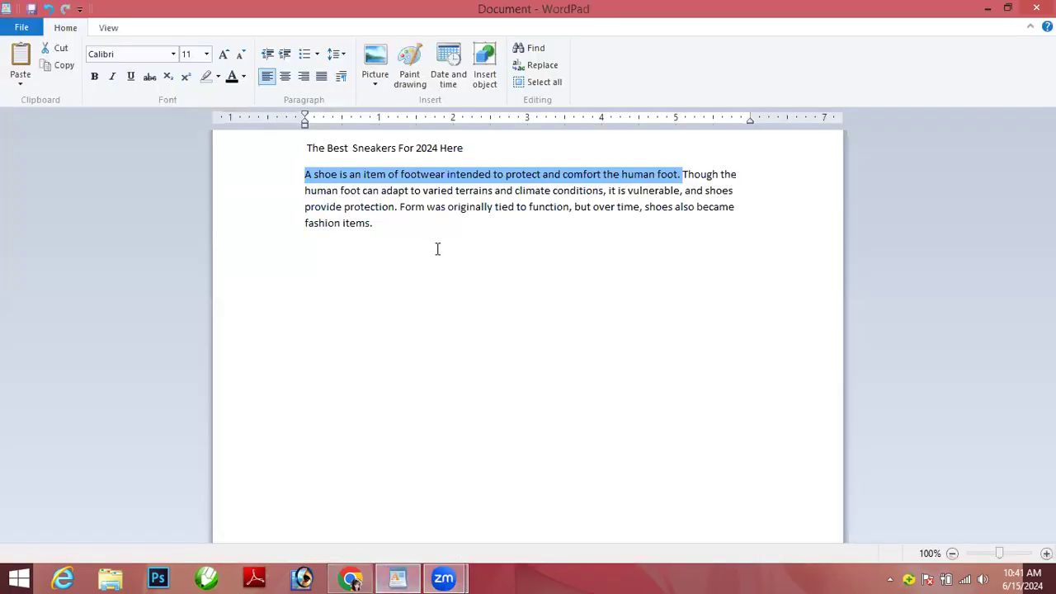
pyautogui.moveTo(464, 149); pyautogui.dragTo(304, 149)
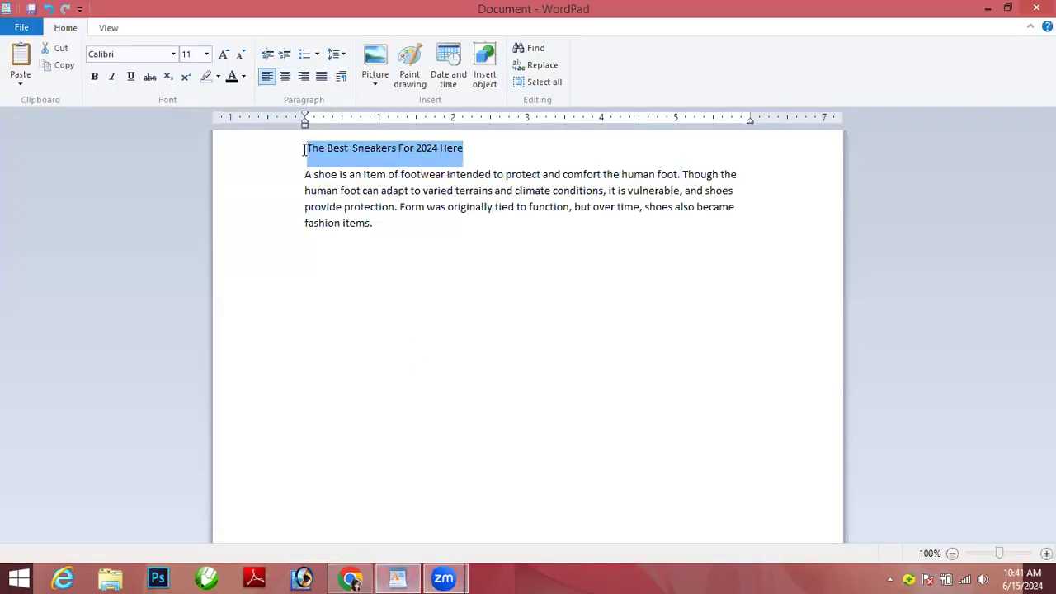
pyautogui.click(360, 577)
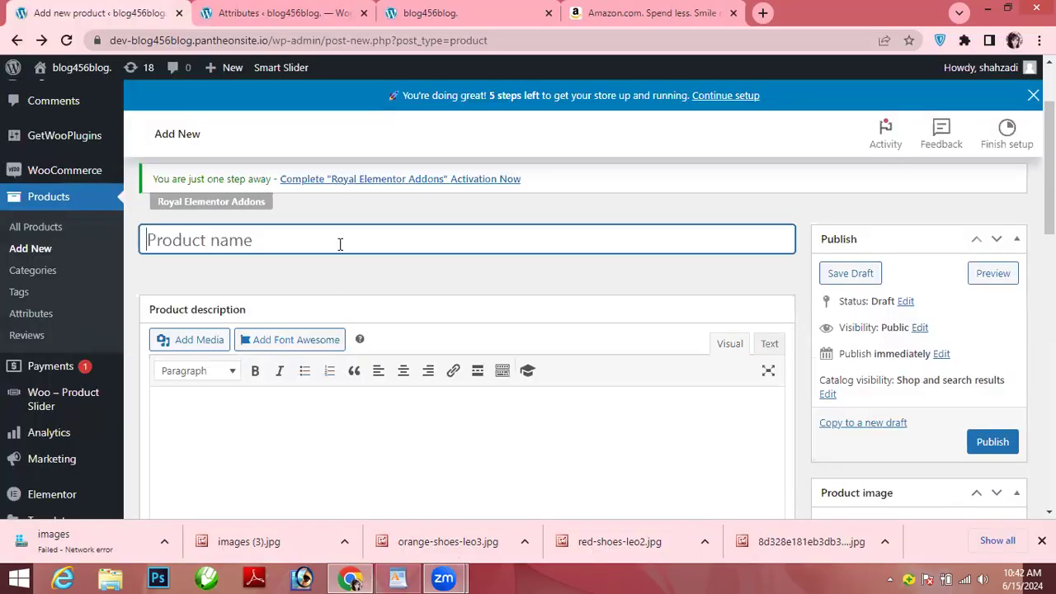
# Step: Name the new product "Web development" and paste the full shoe paragraph from the WordPad document as its product description
pyautogui.write('Web development')
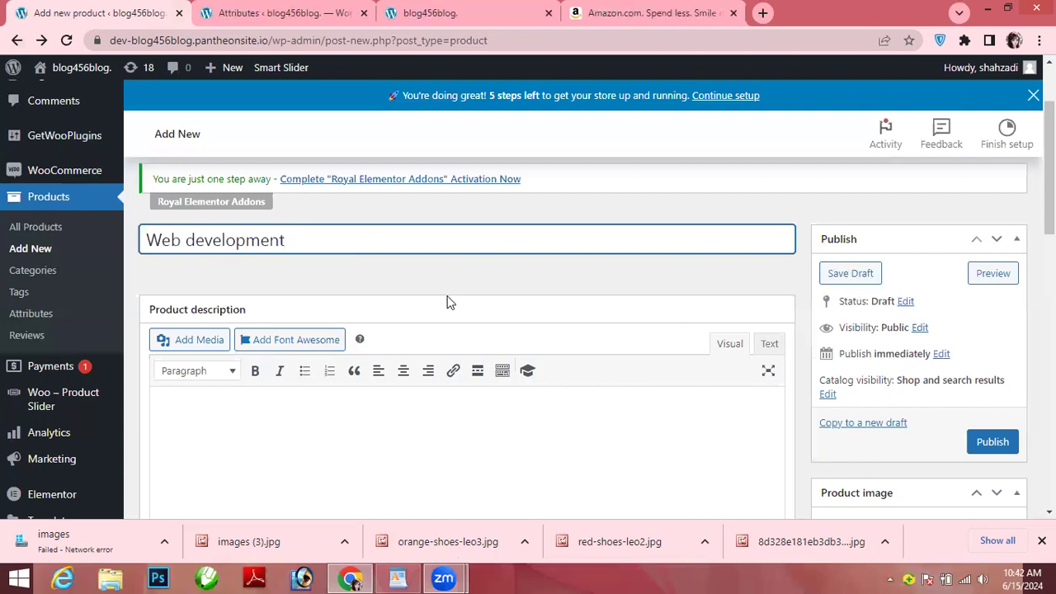
pyautogui.click(619, 418)
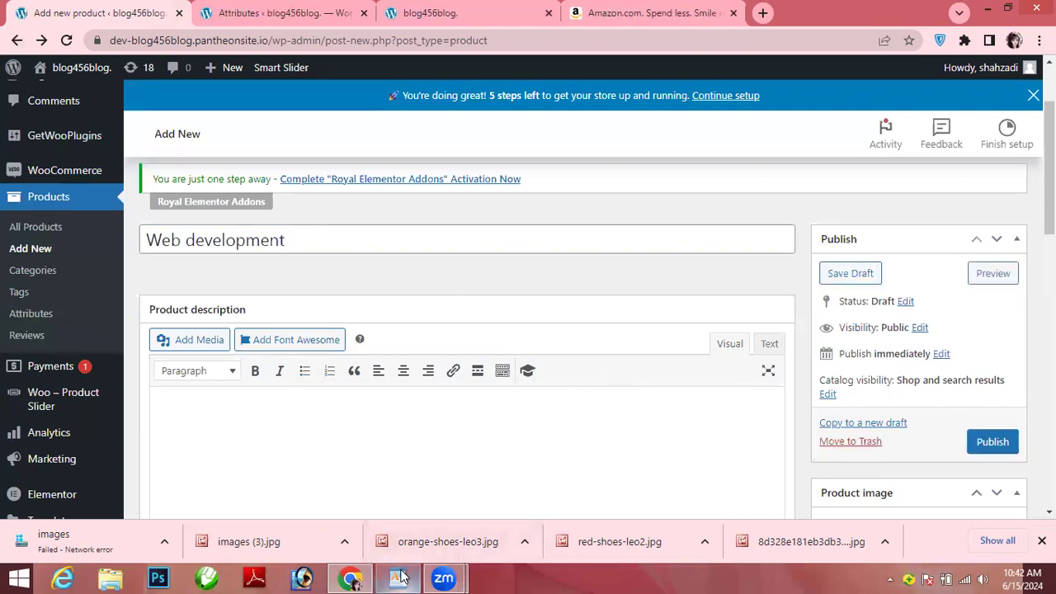
pyautogui.click(398, 578)
pyautogui.moveTo(384, 225); pyautogui.dragTo(294, 185)
pyautogui.hotkey('ctrl', 'c')
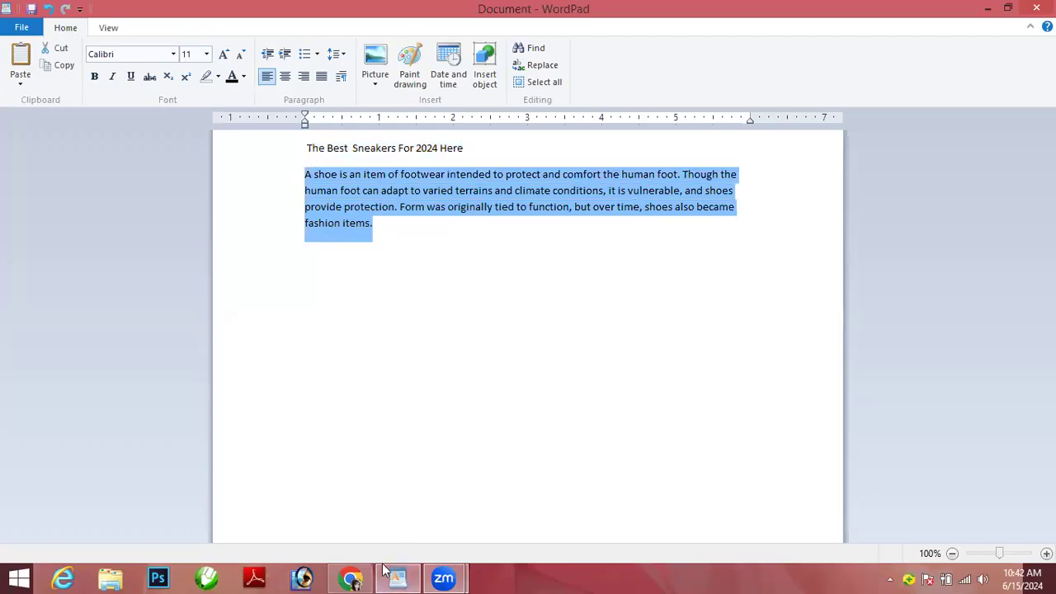
pyautogui.click(351, 578)
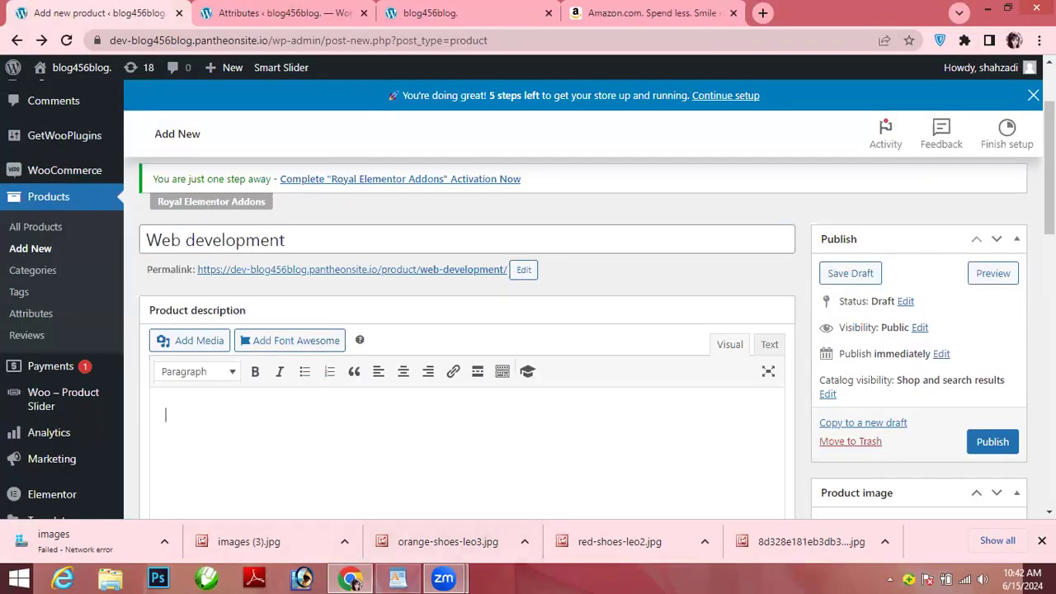
pyautogui.scroll(-2, 790, 290)
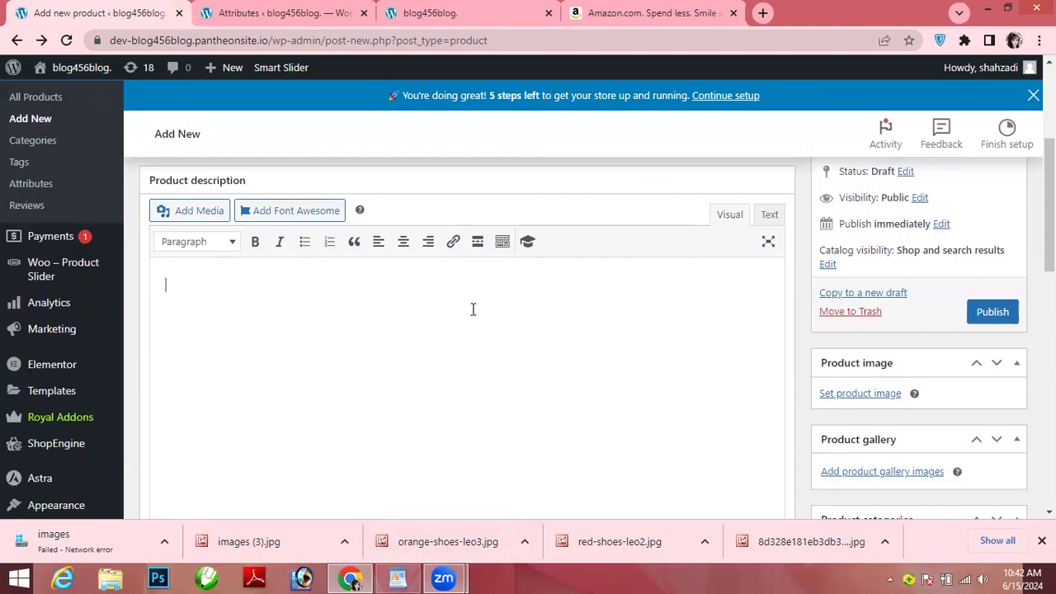
pyautogui.hotkey('ctrl', 'v')
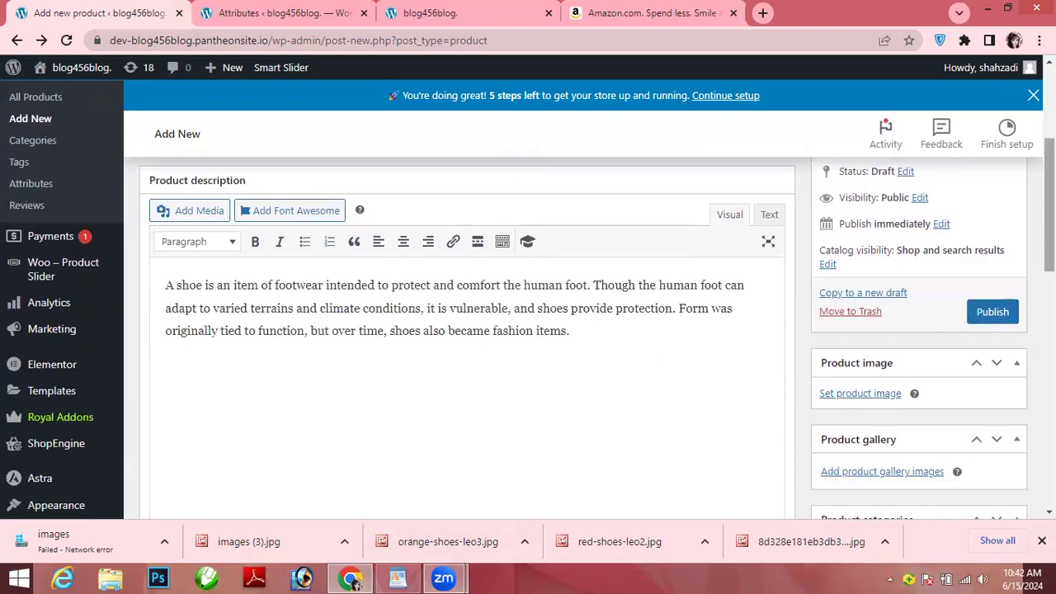
# Step: Keep the product type as Simple product and mark the product as both Downloadable and Virtual
pyautogui.scroll(-7, 466, 338)
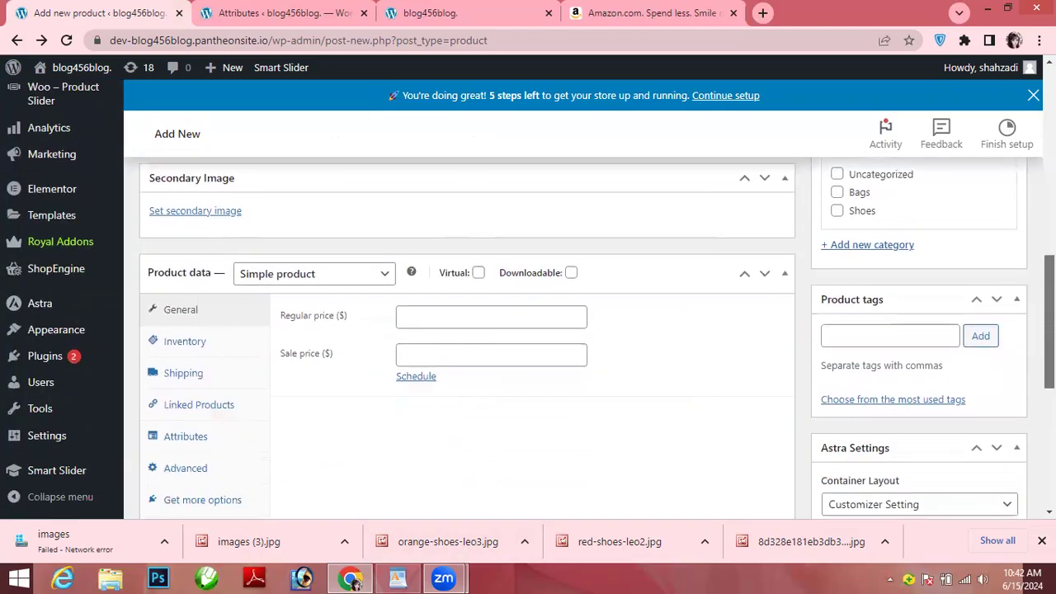
pyautogui.click(384, 287)
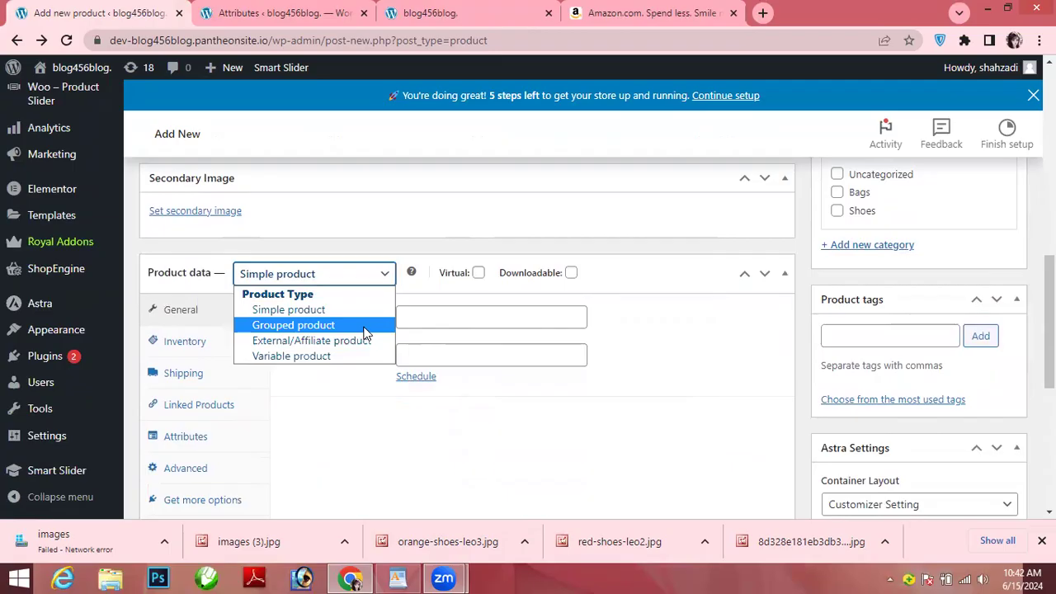
pyautogui.click(571, 273)
pyautogui.click(478, 273)
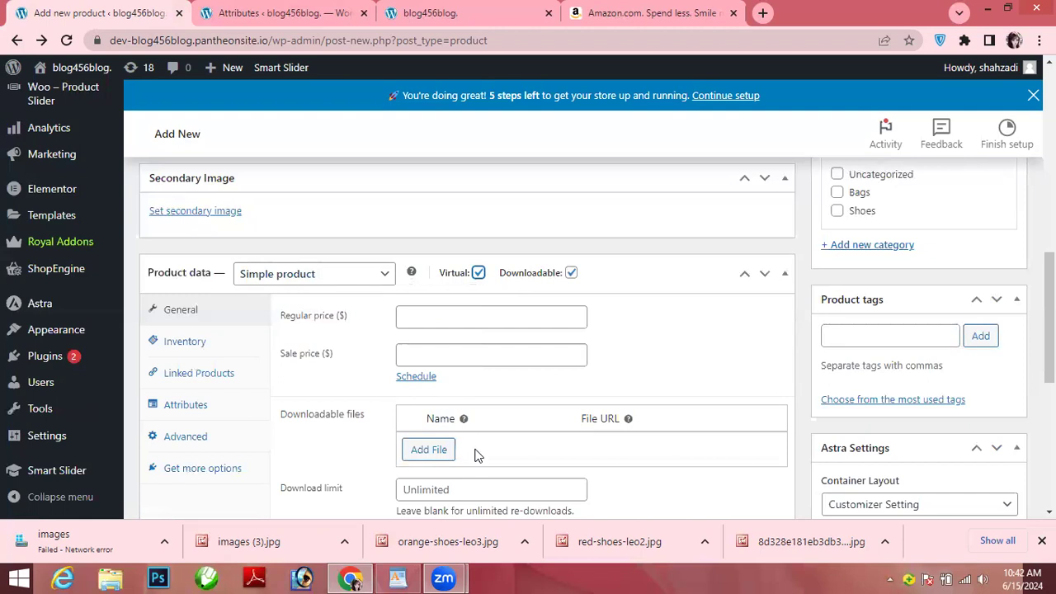
# Step: Add a blank downloadable file row to the product data
pyautogui.moveTo(462, 467); pyautogui.dragTo(767, 420)
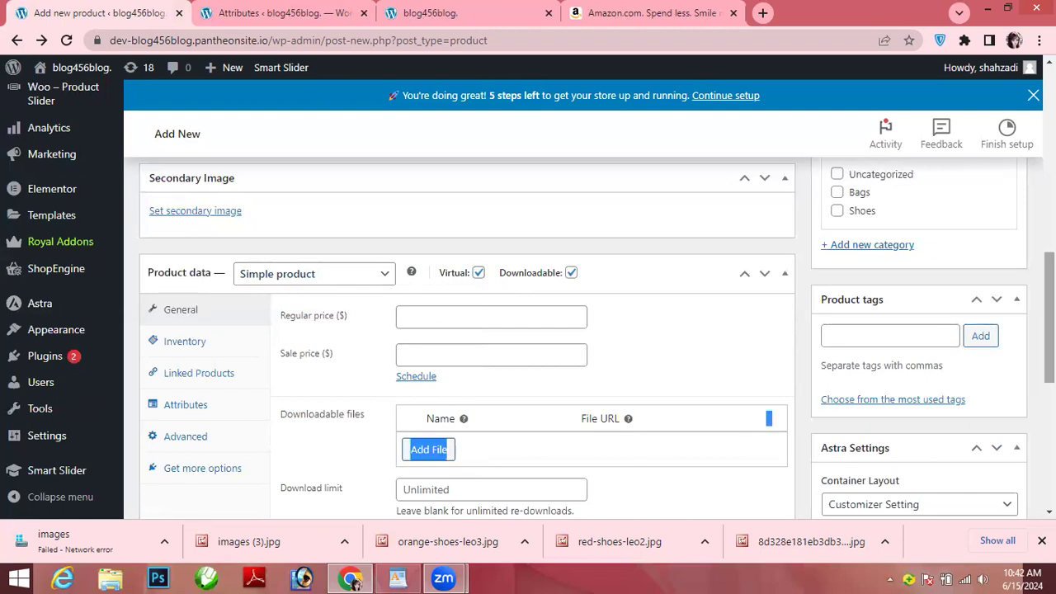
pyautogui.scroll(-2, 1049, 330)
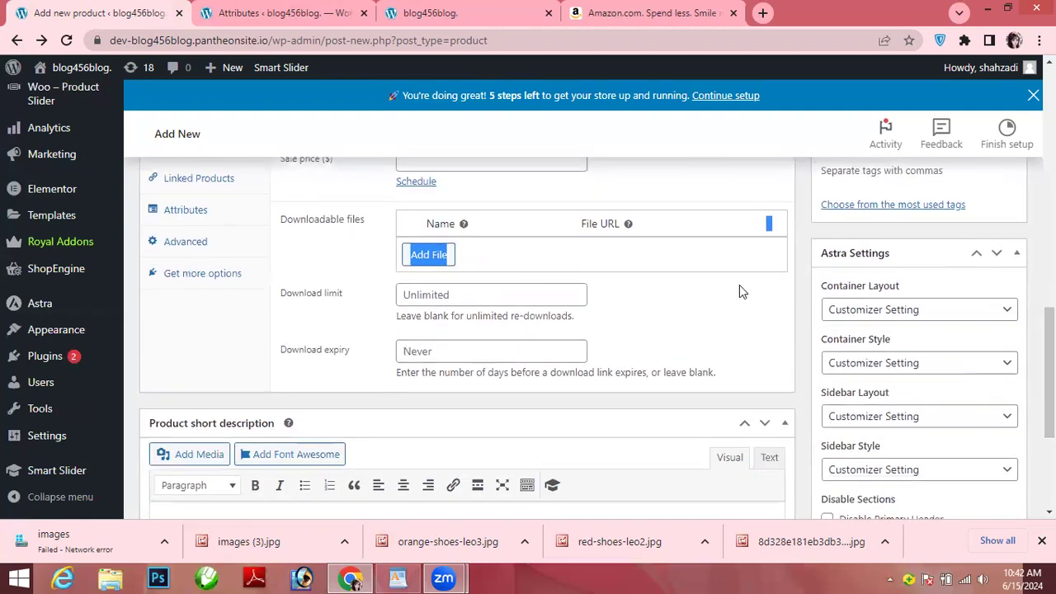
pyautogui.click(739, 285)
pyautogui.click(430, 256)
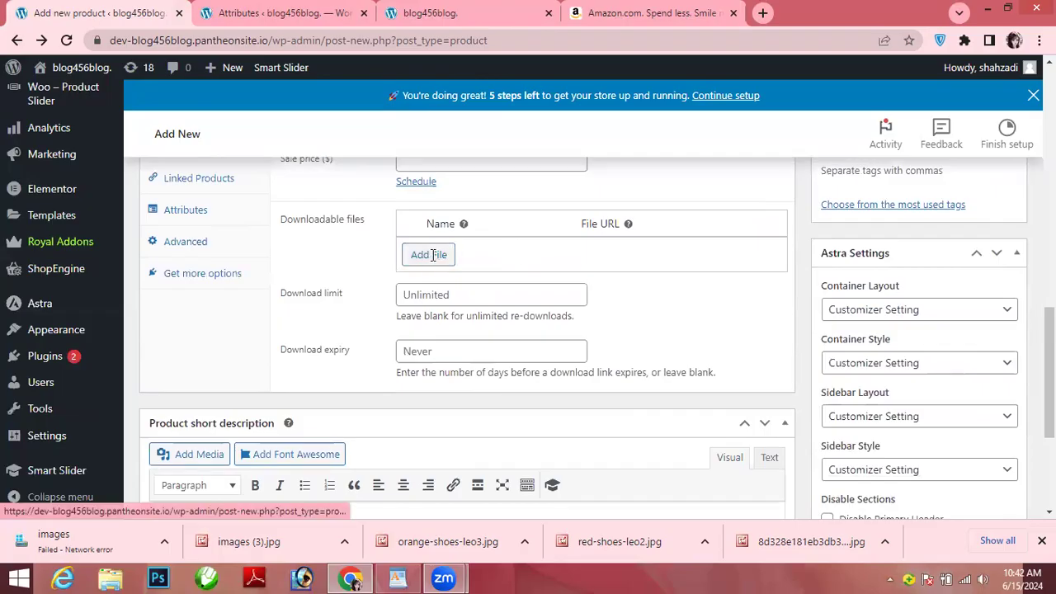
# Step: Enter "web development" as the downloadable file's name and clear the name again
pyautogui.click(459, 251)
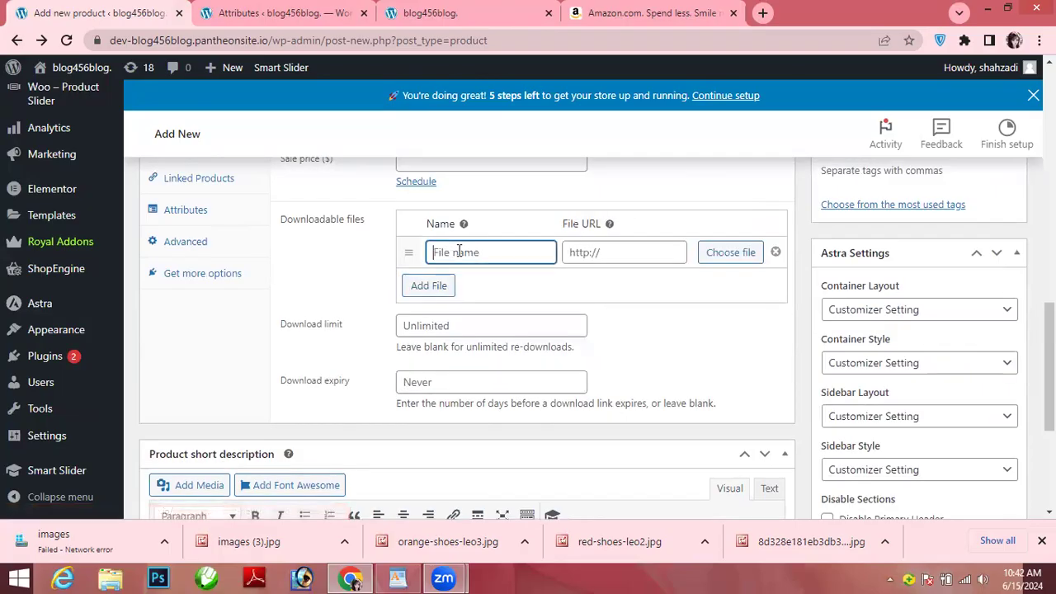
pyautogui.write('web development')
pyautogui.click(596, 251)
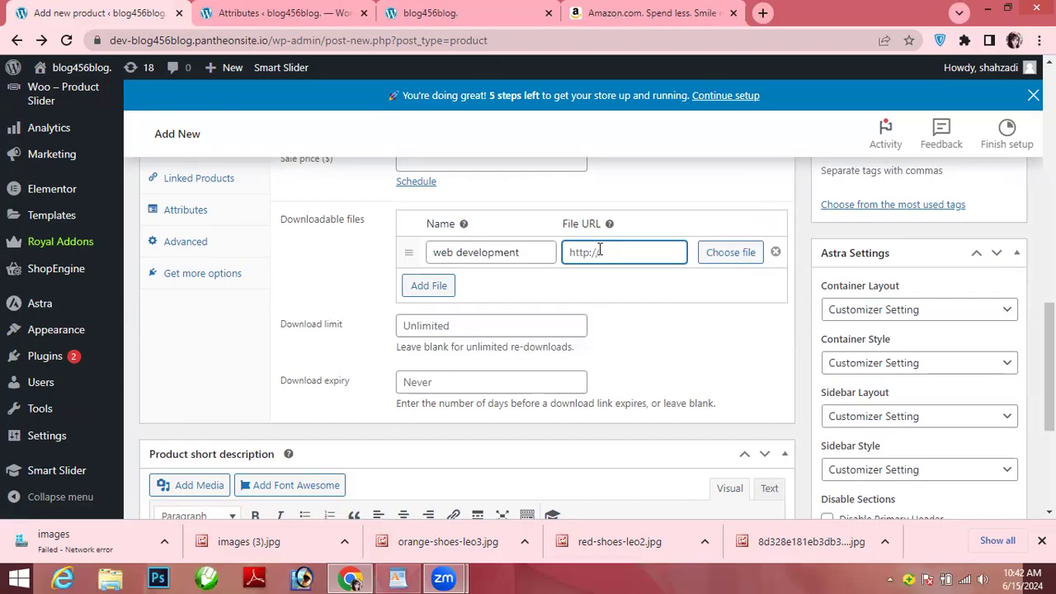
pyautogui.click(531, 262)
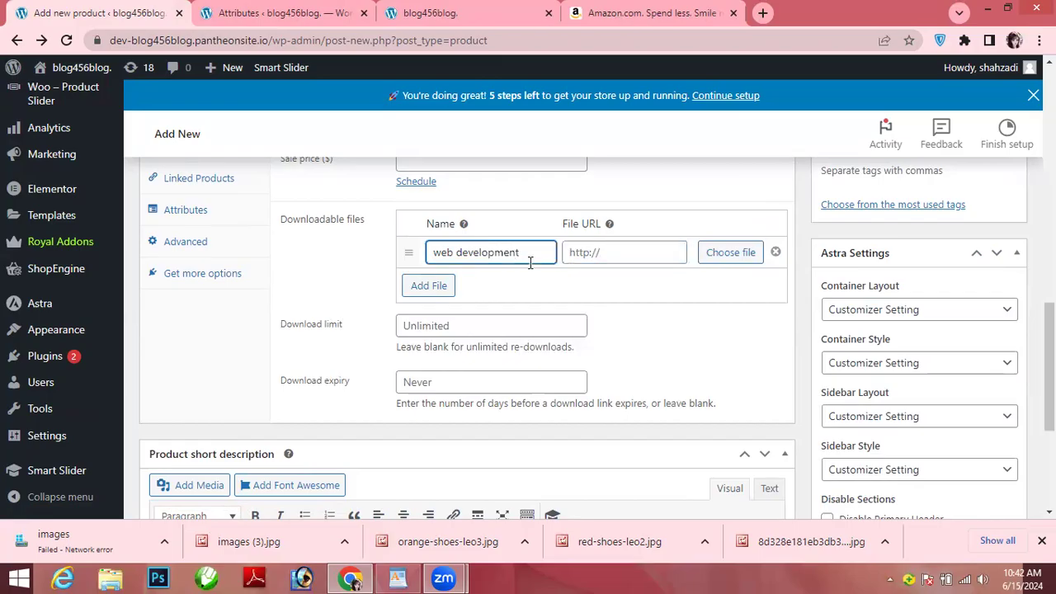
pyautogui.press('BackSpace')
pyautogui.press('BackSpace')
pyautogui.press('BackSpace')
pyautogui.press('BackSpace')
pyautogui.press('BackSpace')
pyautogui.press('BackSpace')
pyautogui.press('BackSpace')
pyautogui.press('BackSpace')
pyautogui.press('BackSpace')
pyautogui.press('BackSpace')
pyautogui.press('BackSpace')
pyautogui.press('BackSpace')
pyautogui.press('BackSpace')
pyautogui.press('BackSpace')
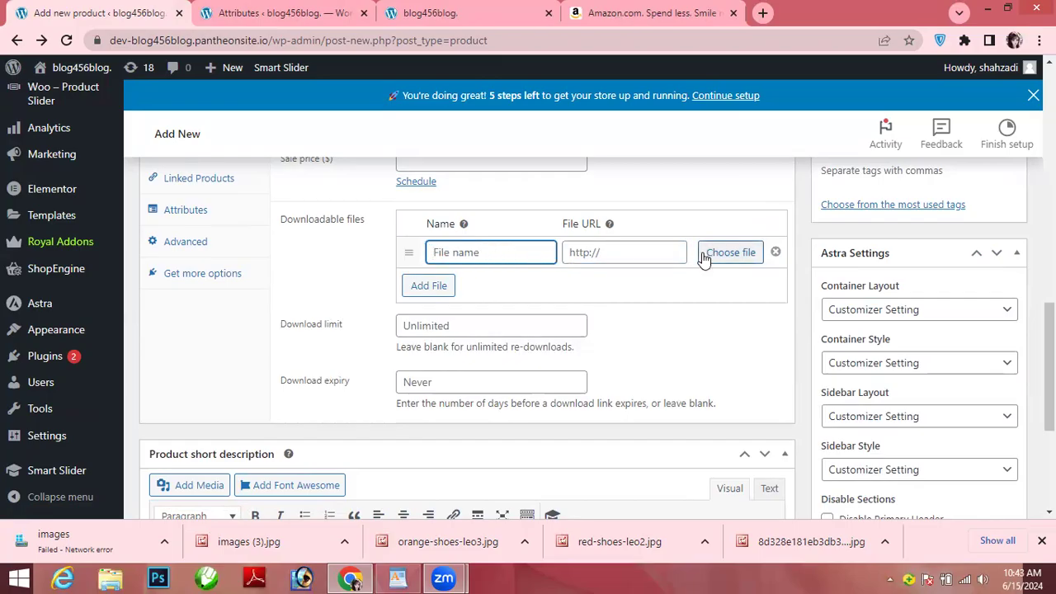
# Step: Insert 8120cWyiZDL._SY625_.jpg from the media library as the downloadable file's URL, and add and remove a second file row
pyautogui.click(708, 258)
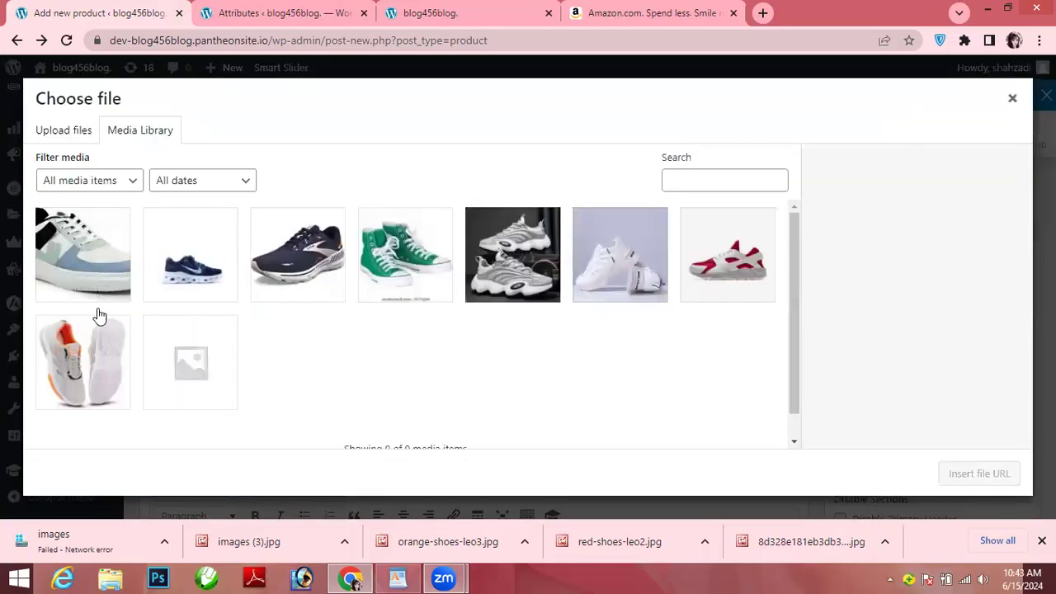
pyautogui.click(99, 339)
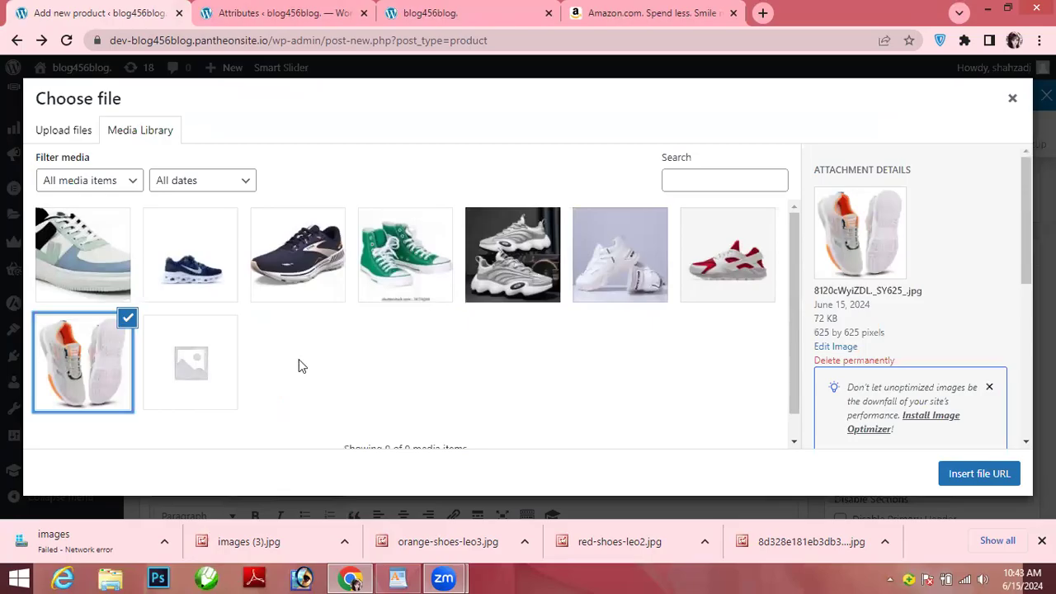
pyautogui.click(949, 475)
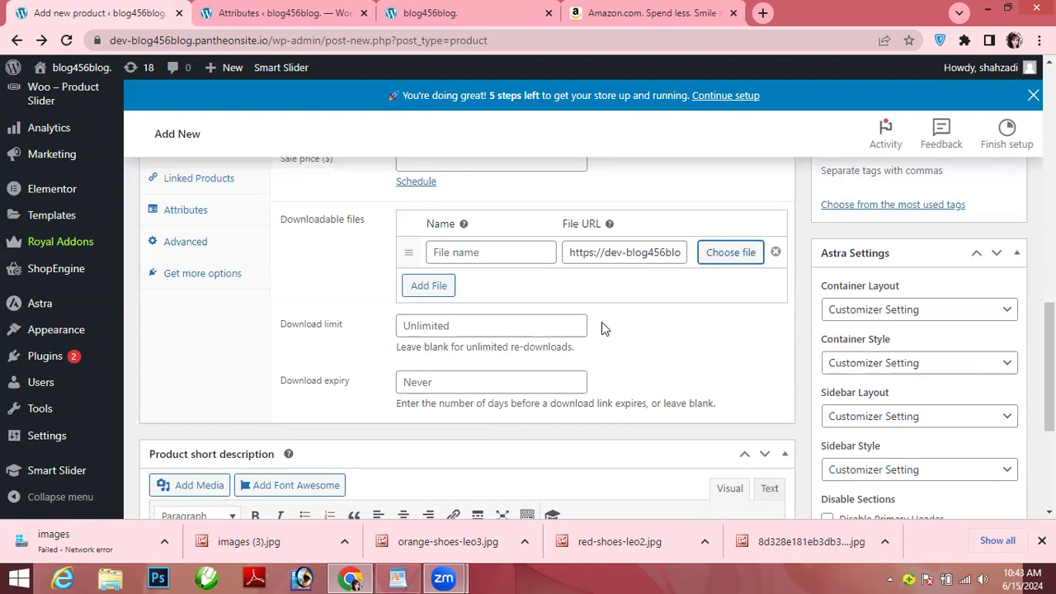
pyautogui.click(429, 287)
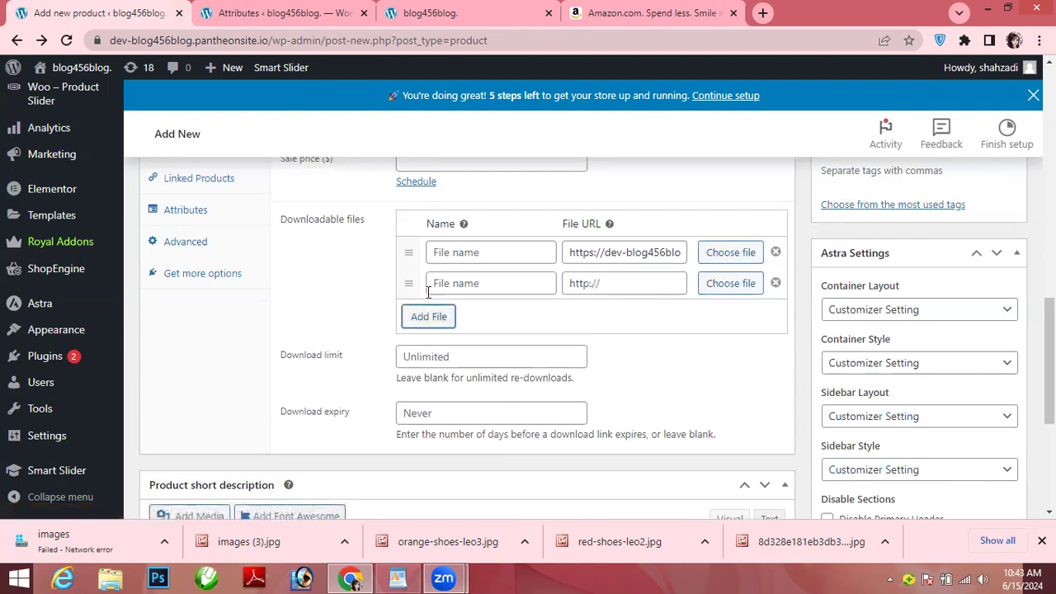
pyautogui.click(776, 283)
# Step: Replace the downloadable file's URL with that of Blue-Ecosense-Lightning-Shoes-for-Kids-1.jpg from the media library
pyautogui.click(733, 253)
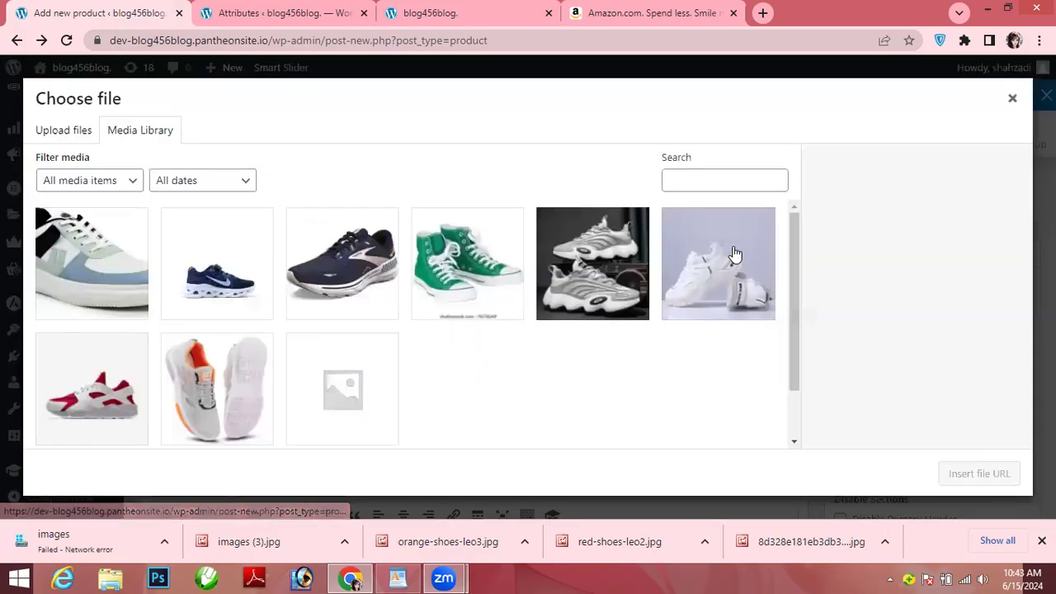
pyautogui.click(228, 282)
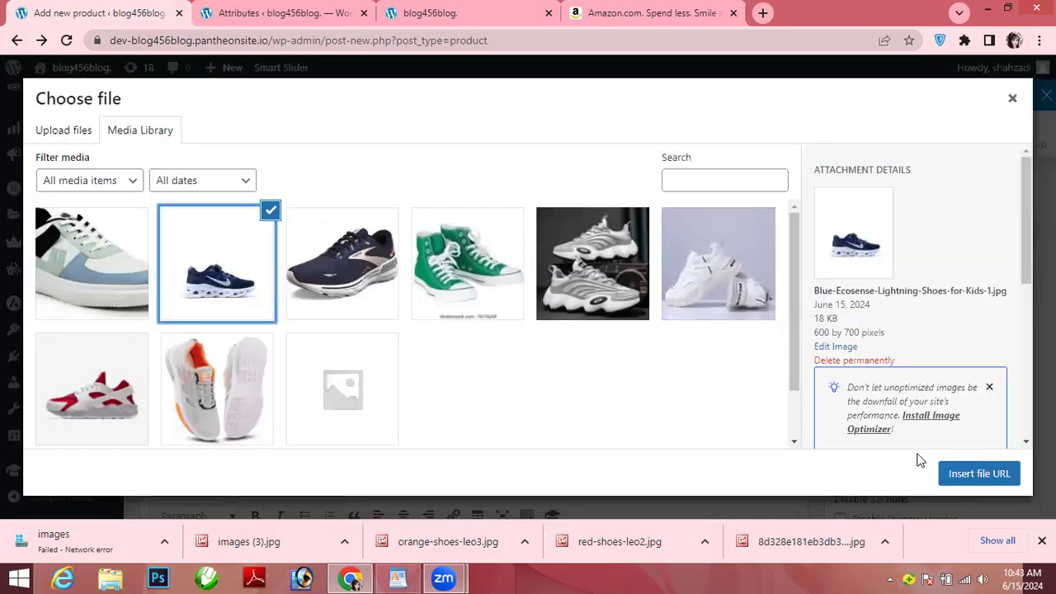
pyautogui.click(951, 480)
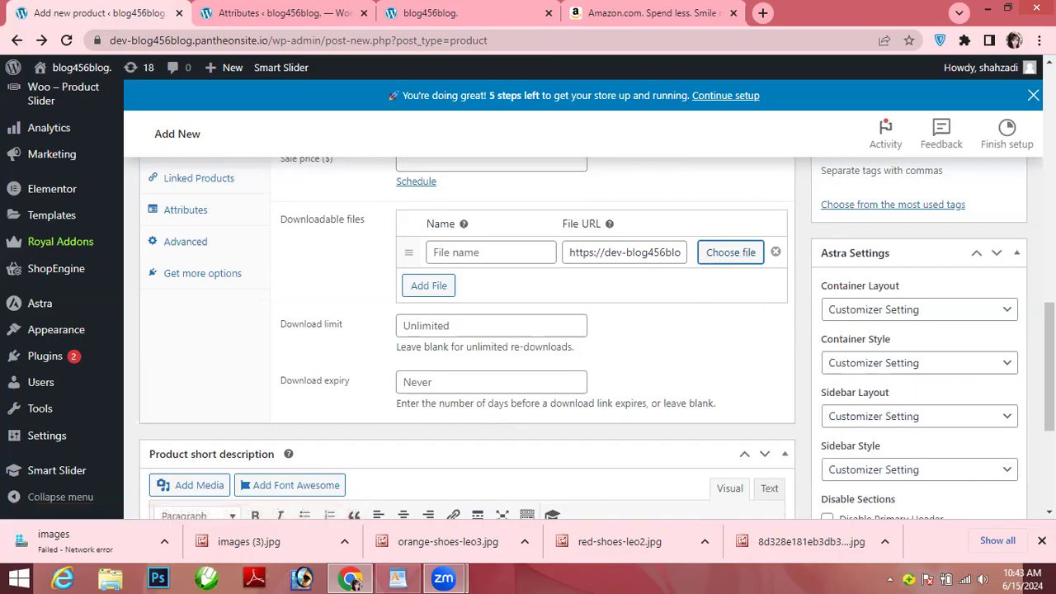
# Step: Try small values for the download limit and clear it back to Unlimited, keeping the download expiry blank
pyautogui.scroll(-2, 624, 252)
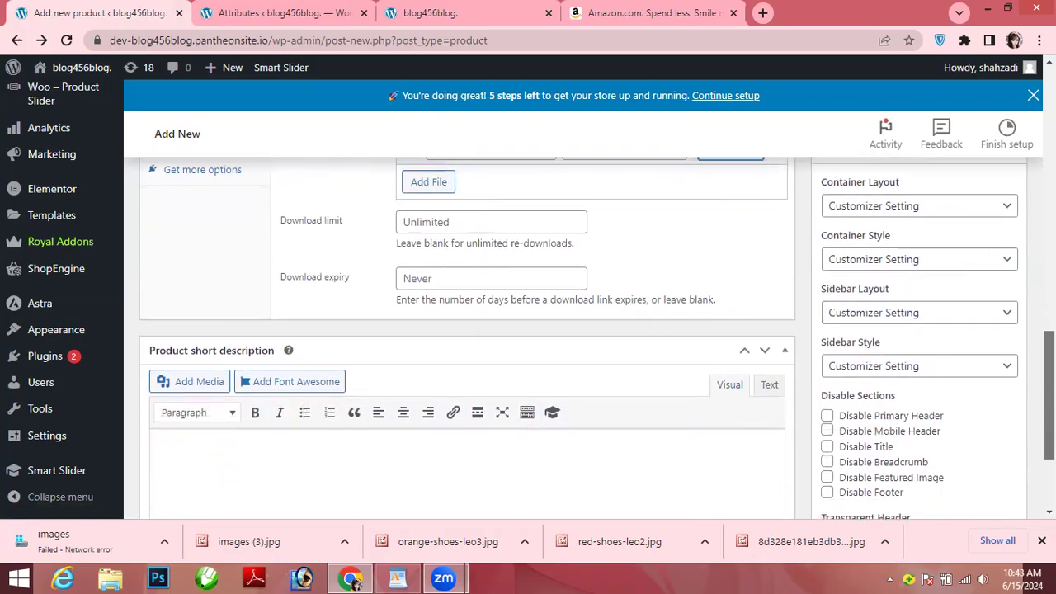
pyautogui.click(528, 221)
pyautogui.click(579, 223)
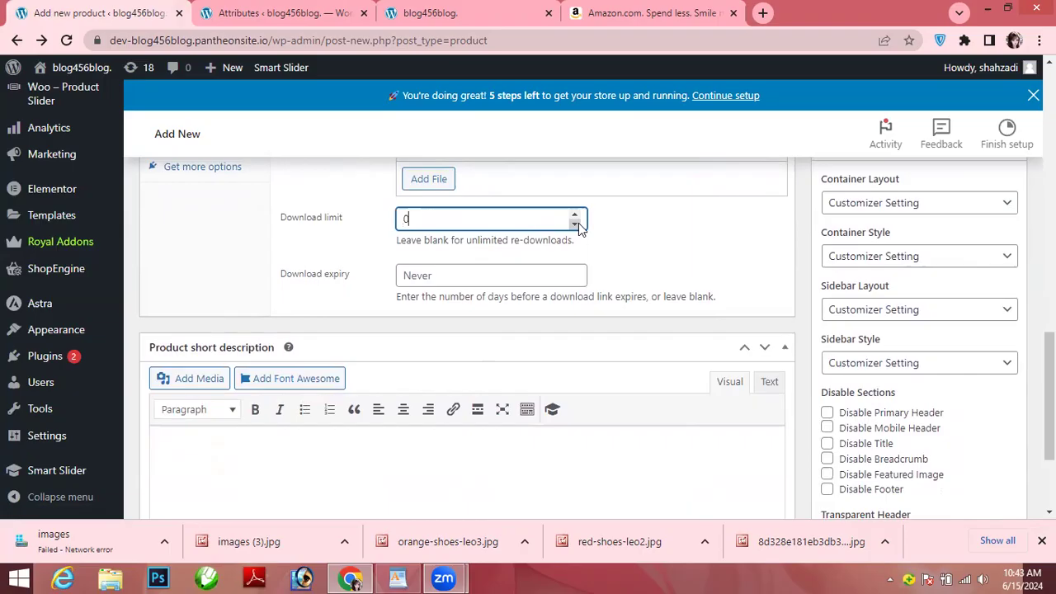
pyautogui.click(576, 216)
pyautogui.click(576, 222)
pyautogui.click(576, 215)
pyautogui.press('BackSpace')
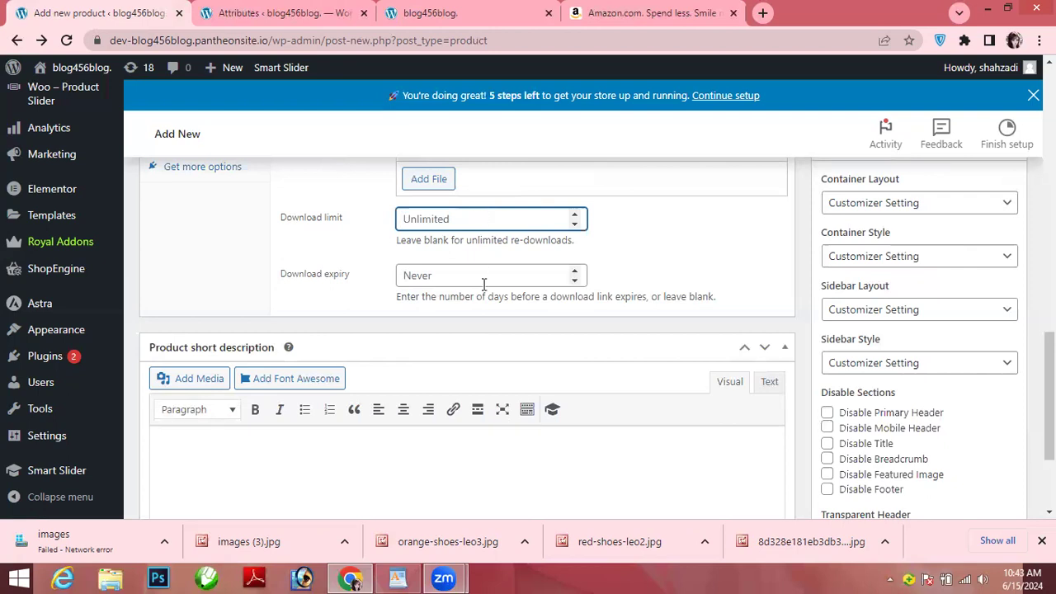
pyautogui.click(531, 273)
# Step: Copy the shoe paragraph's first sentence from the WordPad document into the product short description
pyautogui.click(582, 457)
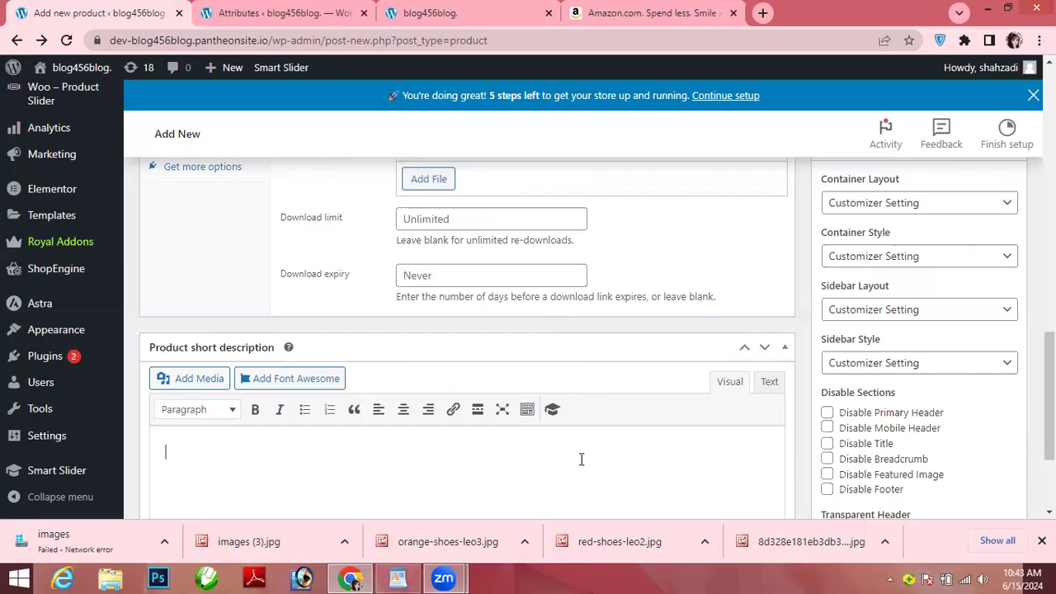
pyautogui.click(398, 577)
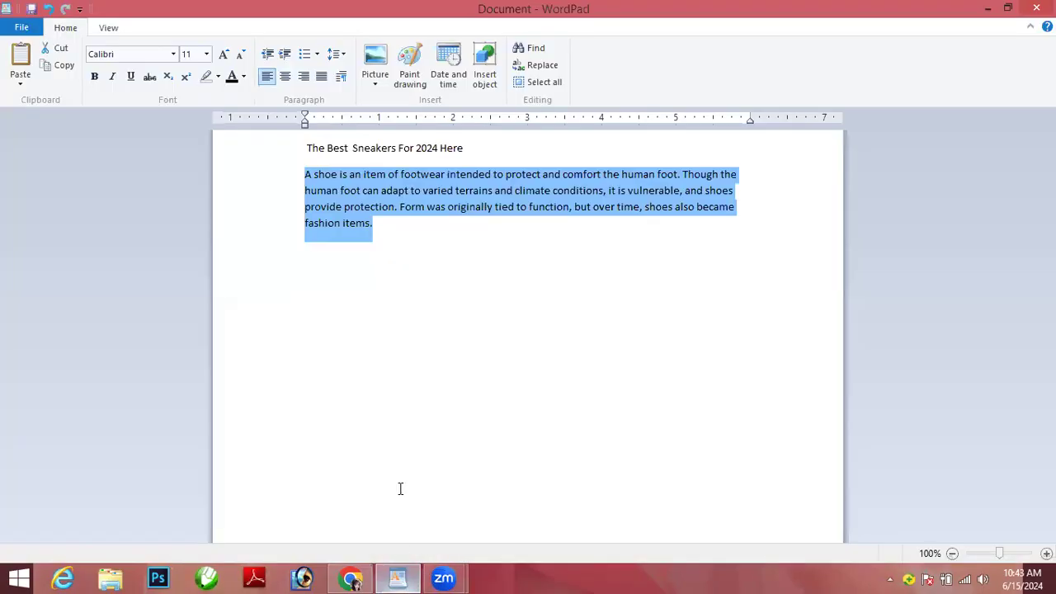
pyautogui.click(399, 228)
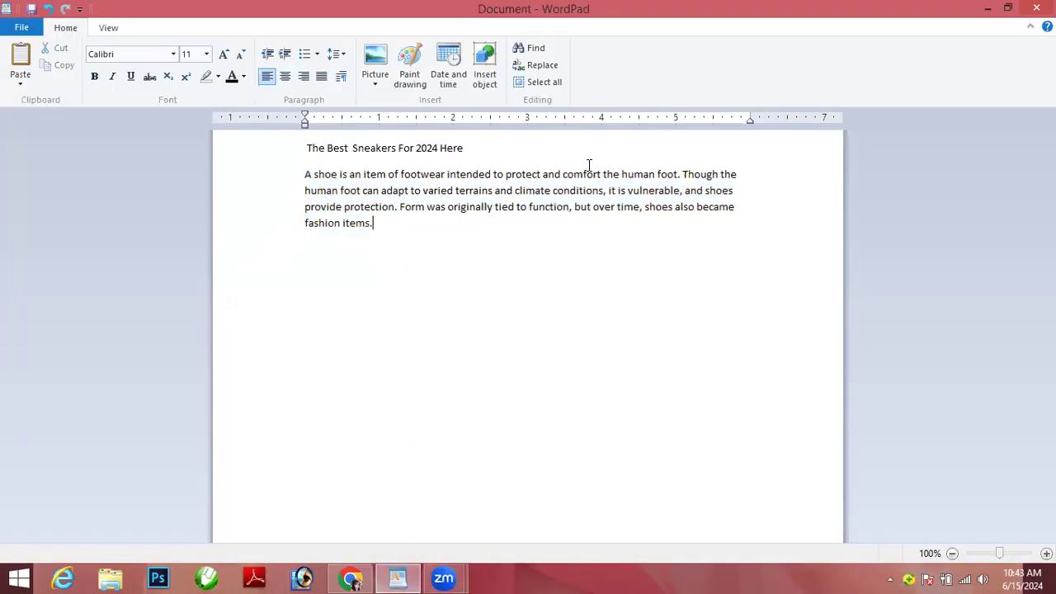
pyautogui.moveTo(681, 171); pyautogui.dragTo(289, 171)
pyautogui.hotkey('ctrl', 'c')
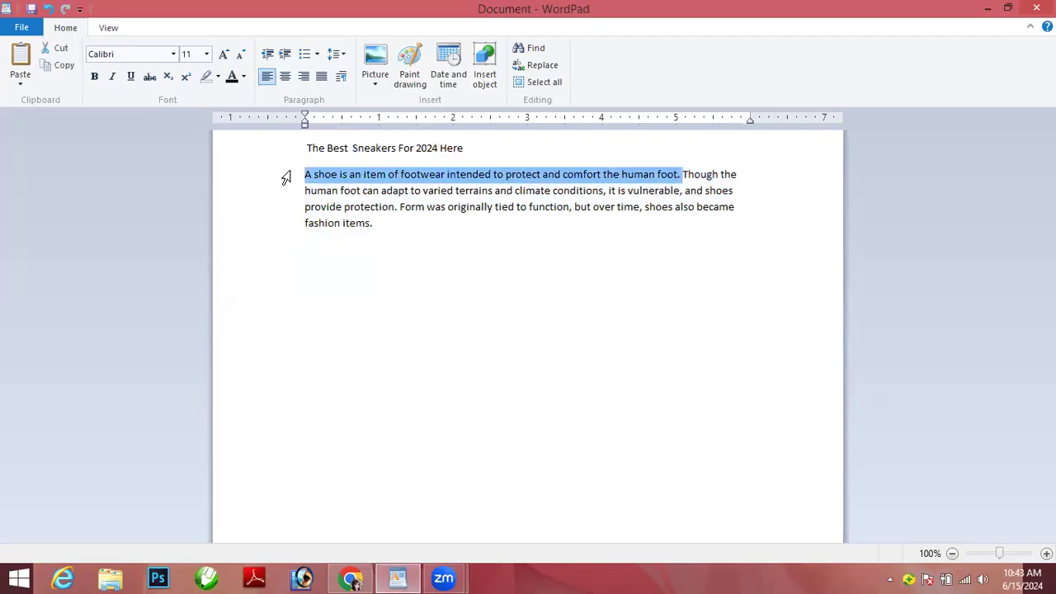
pyautogui.click(354, 578)
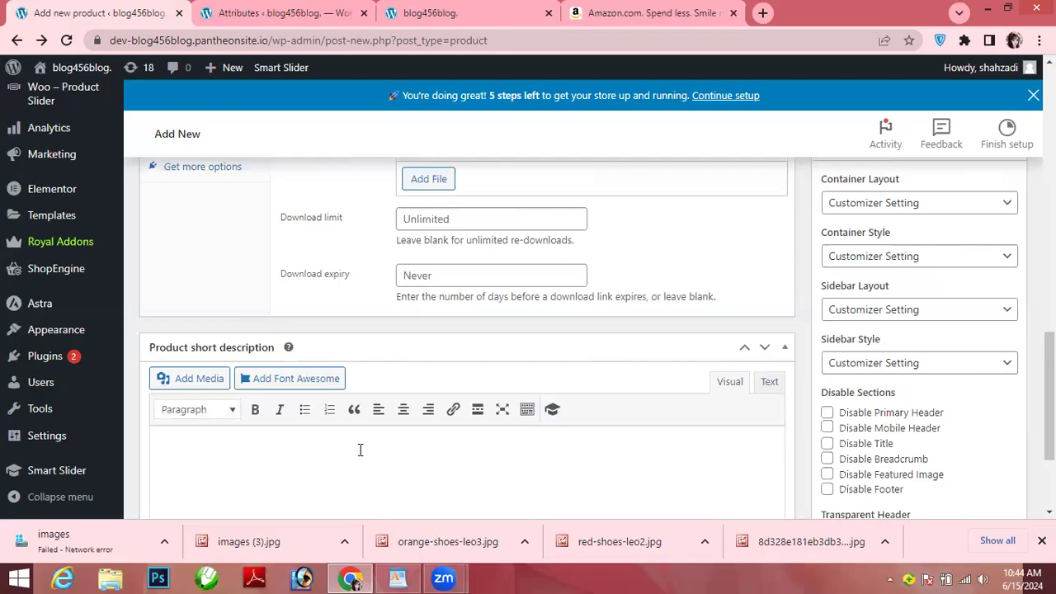
pyautogui.hotkey('ctrl', 'v')
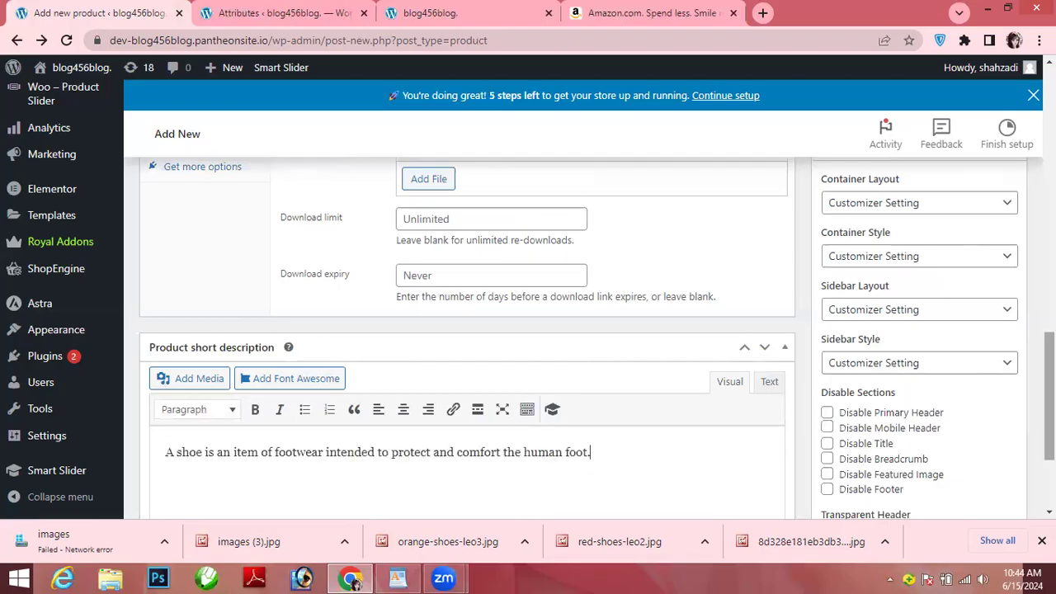
# Step: Review the product's categories and its Inventory, Linked Products and Attributes settings
pyautogui.scroll(2, 1049, 396)
pyautogui.scroll(3, 1049, 396)
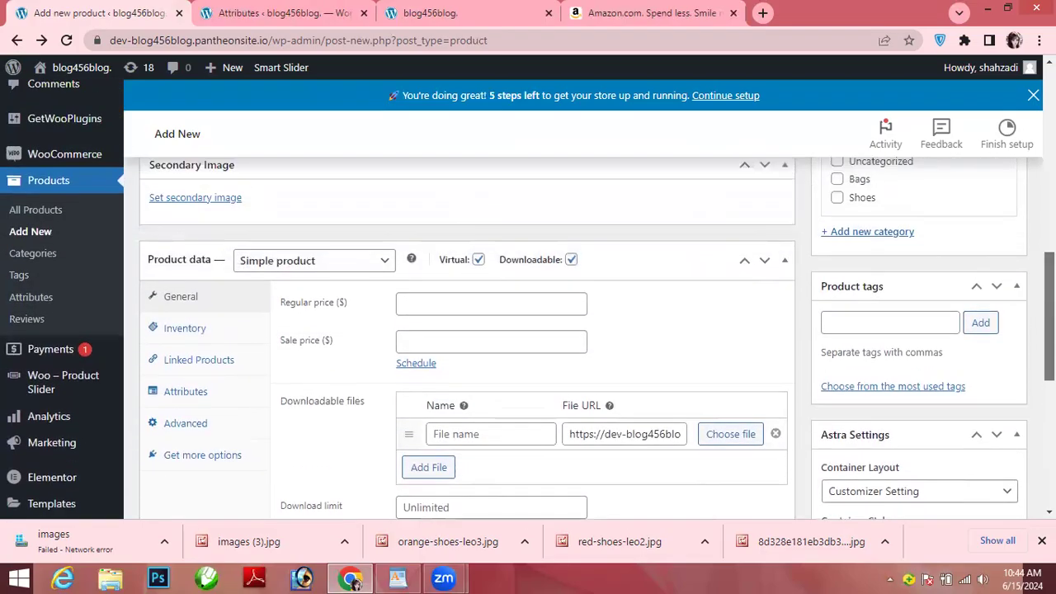
pyautogui.scroll(-1, 1050, 396)
pyautogui.scroll(1, 1050, 396)
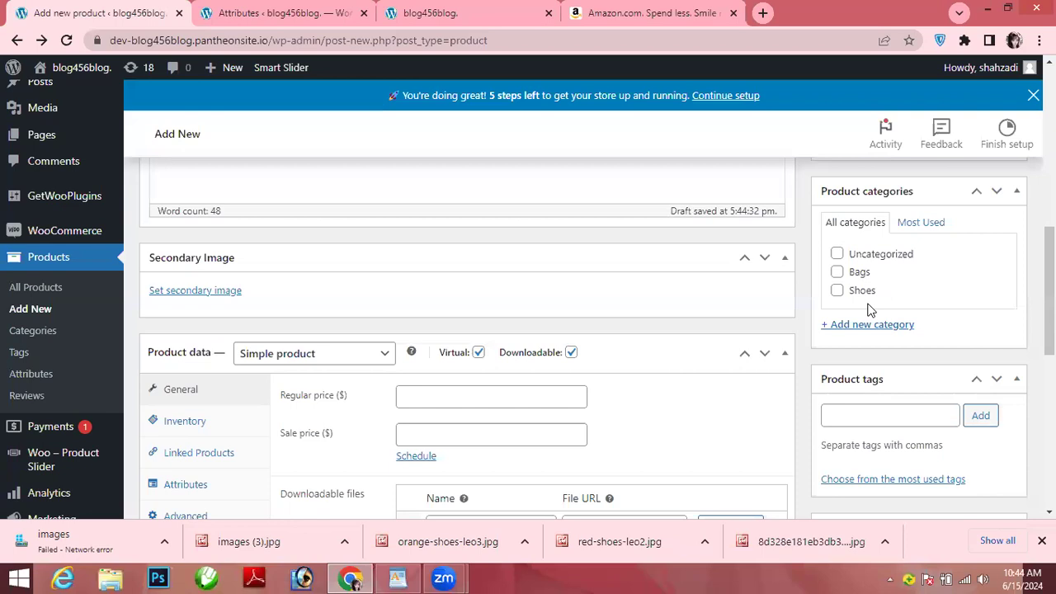
pyautogui.scroll(-3, 1050, 313)
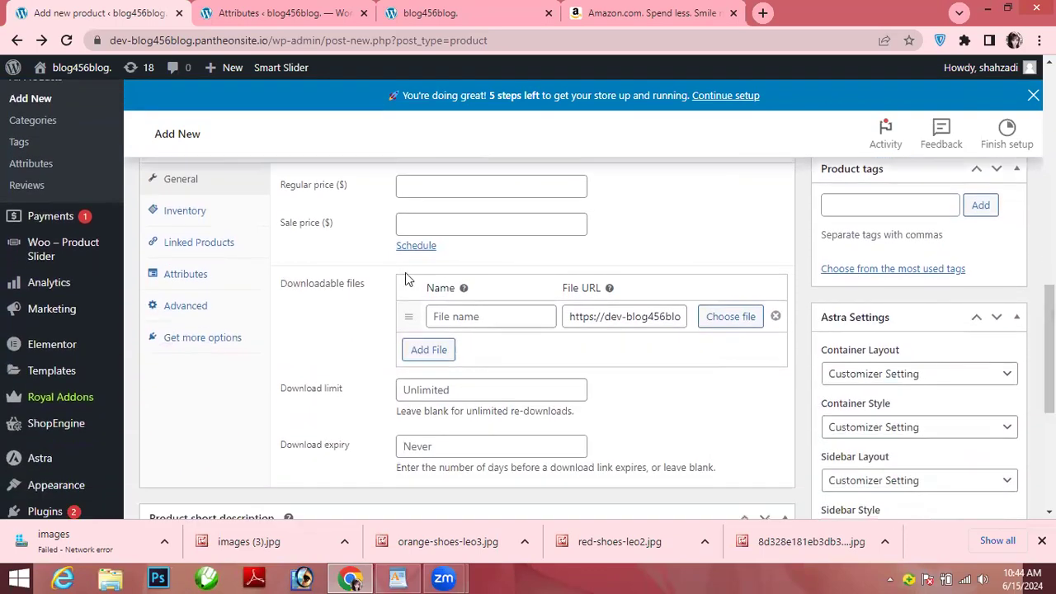
pyautogui.click(186, 214)
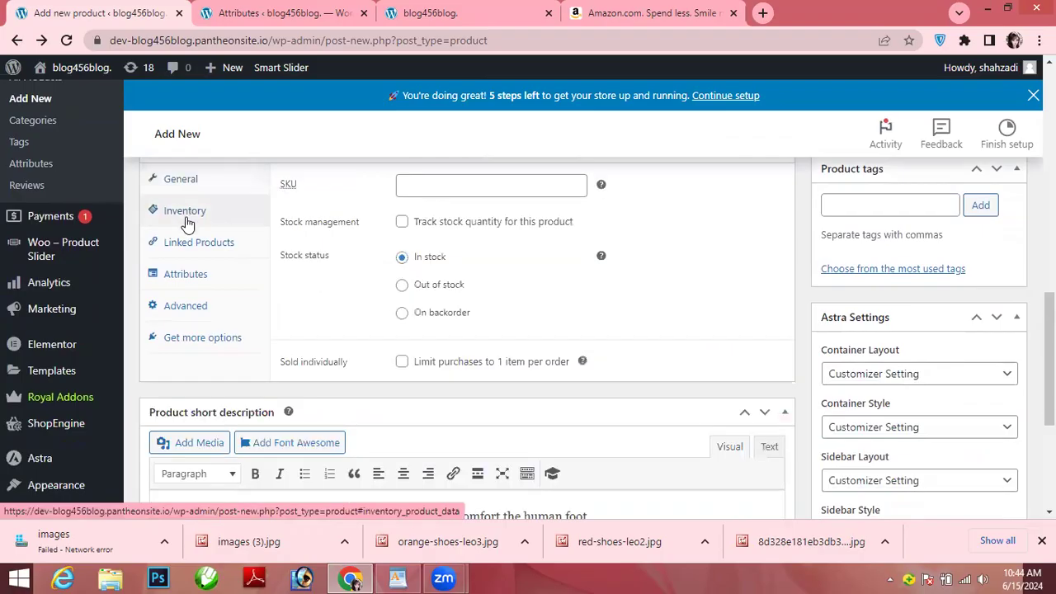
pyautogui.click(193, 244)
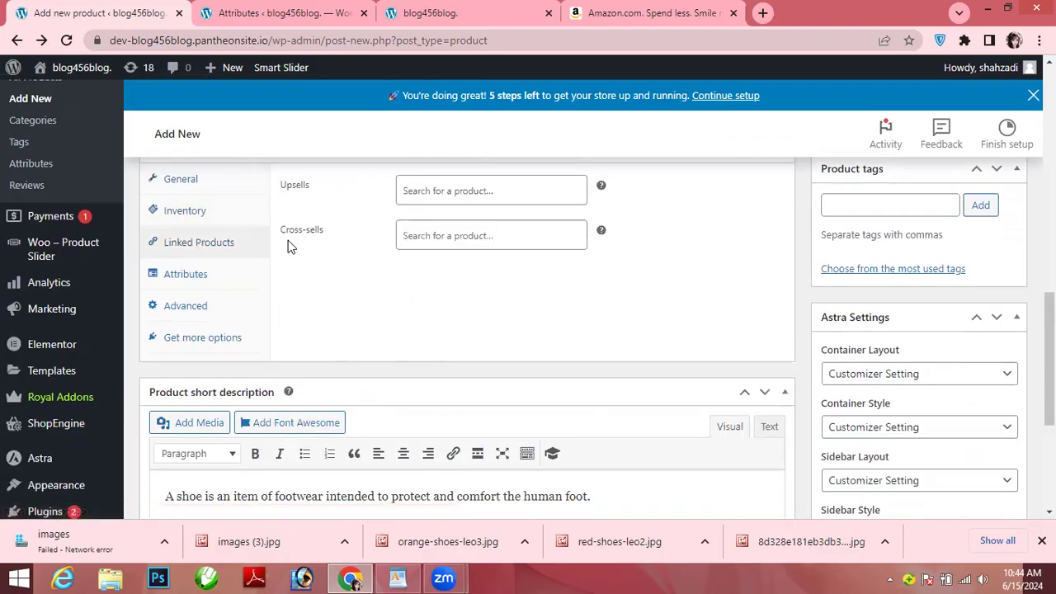
pyautogui.click(213, 281)
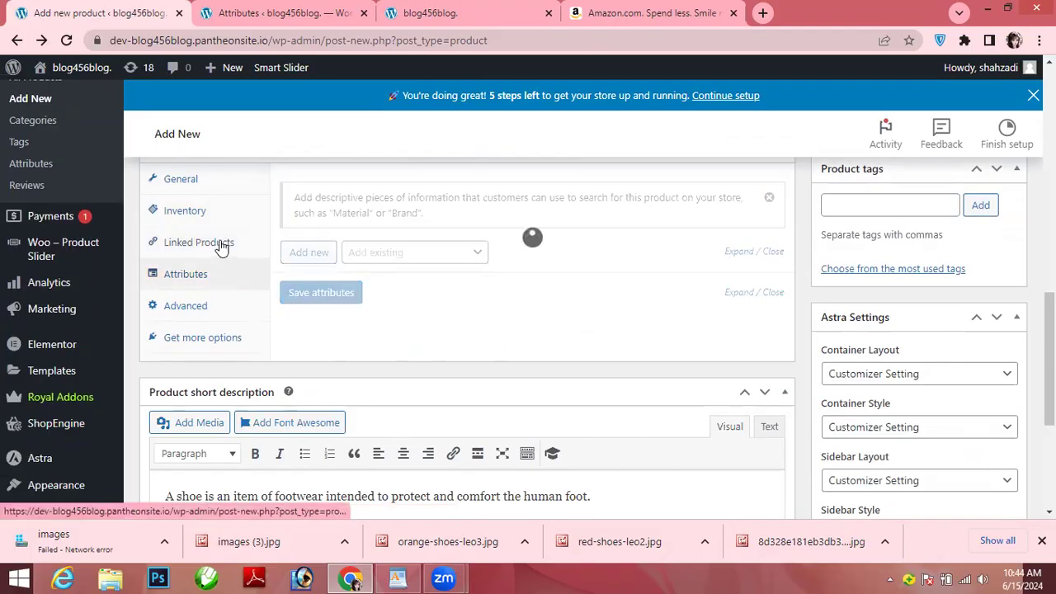
pyautogui.click(213, 211)
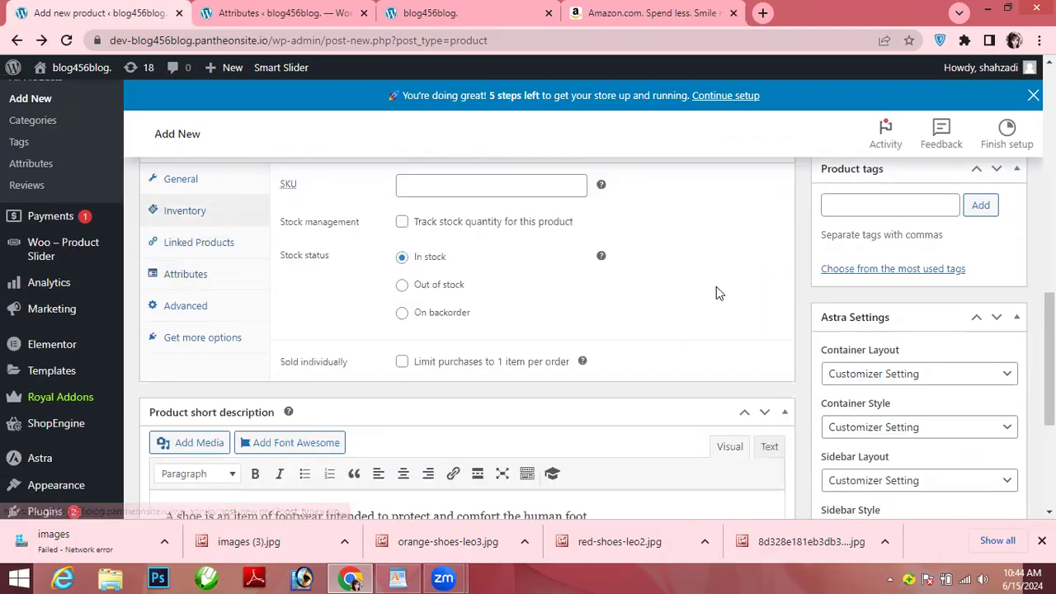
pyautogui.scroll(5, 466, 339)
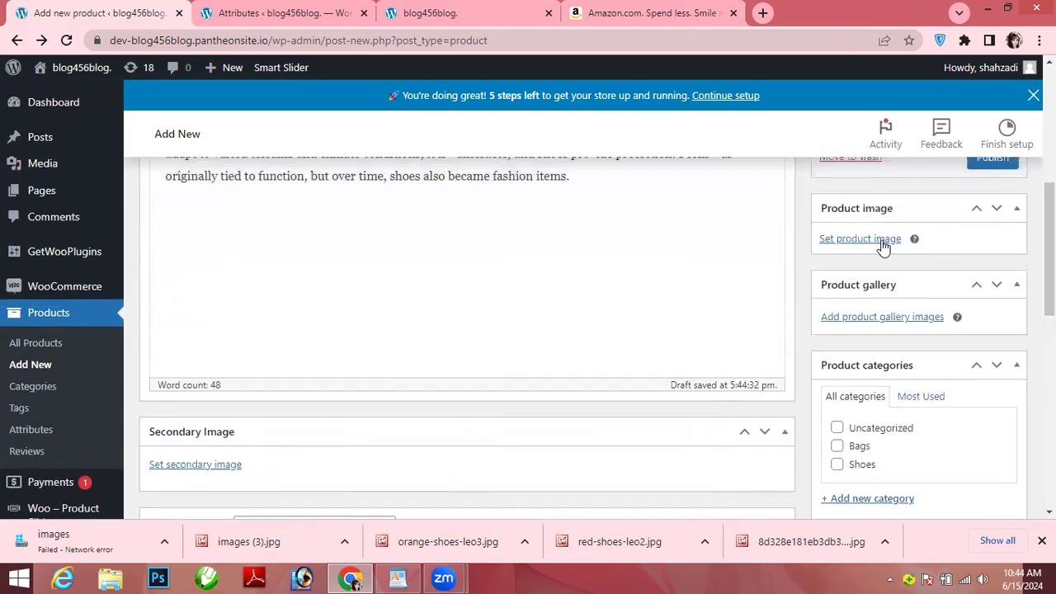
pyautogui.click(866, 246)
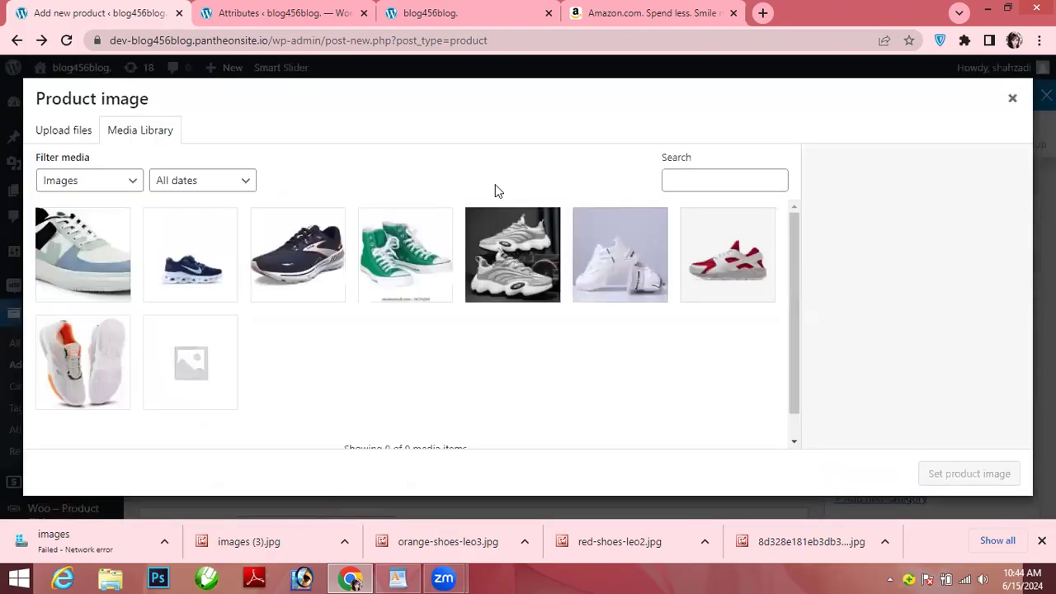
pyautogui.click(76, 132)
pyautogui.click(514, 323)
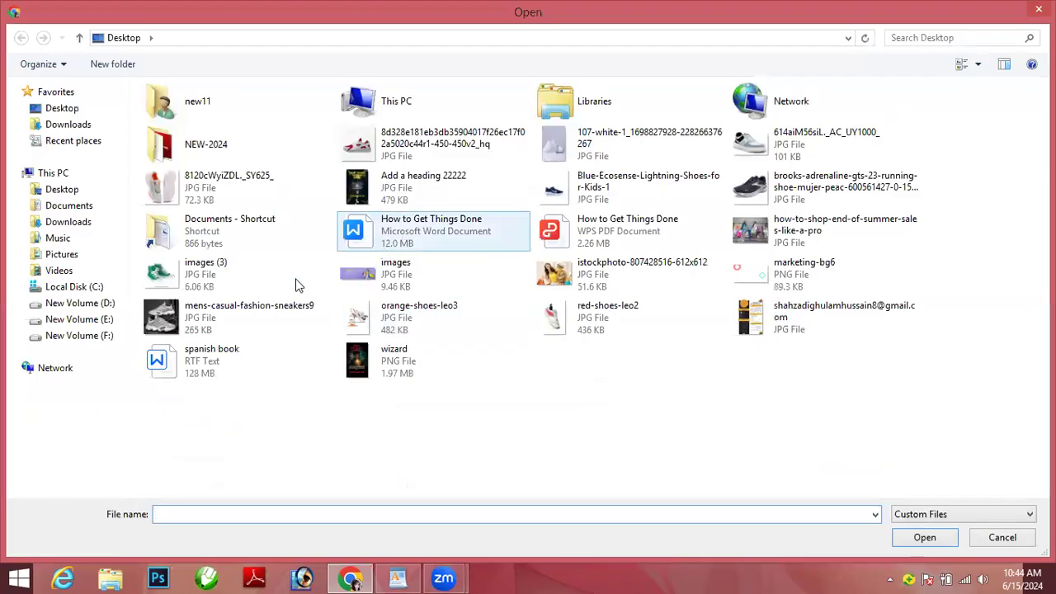
pyautogui.click(565, 281)
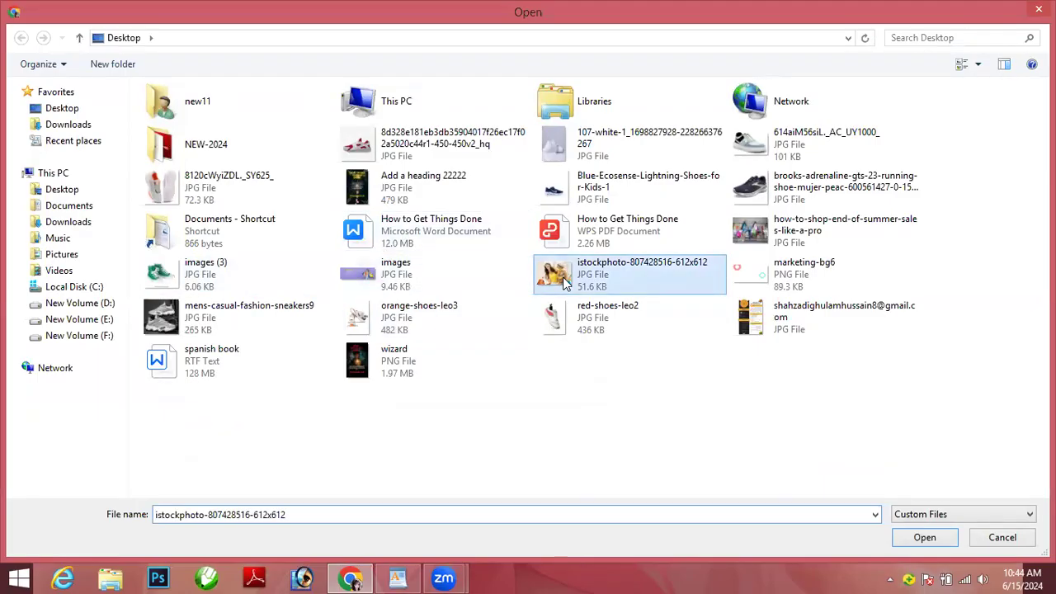
pyautogui.click(925, 540)
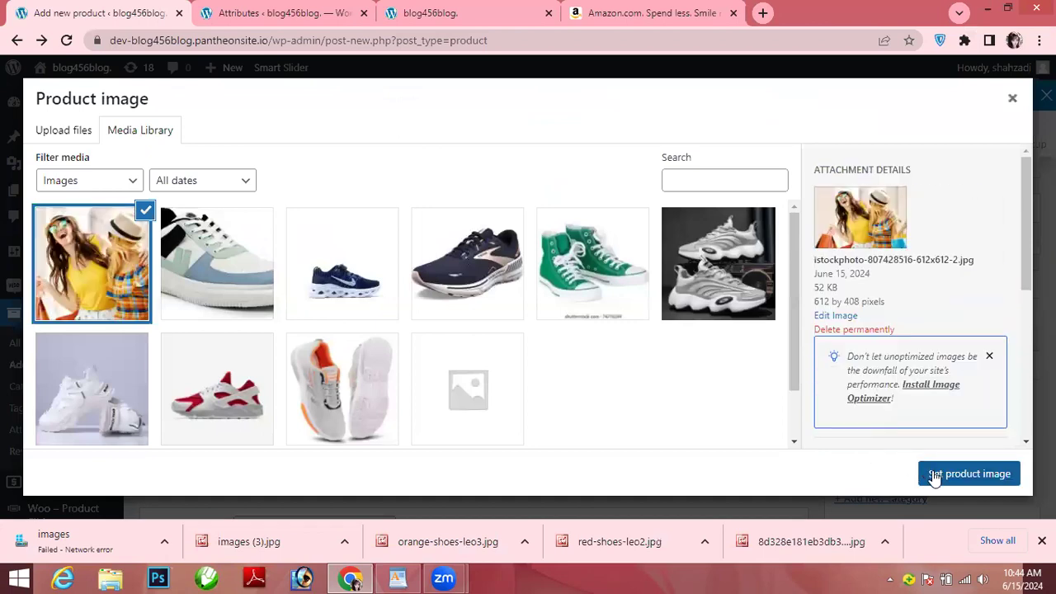
pyautogui.click(930, 472)
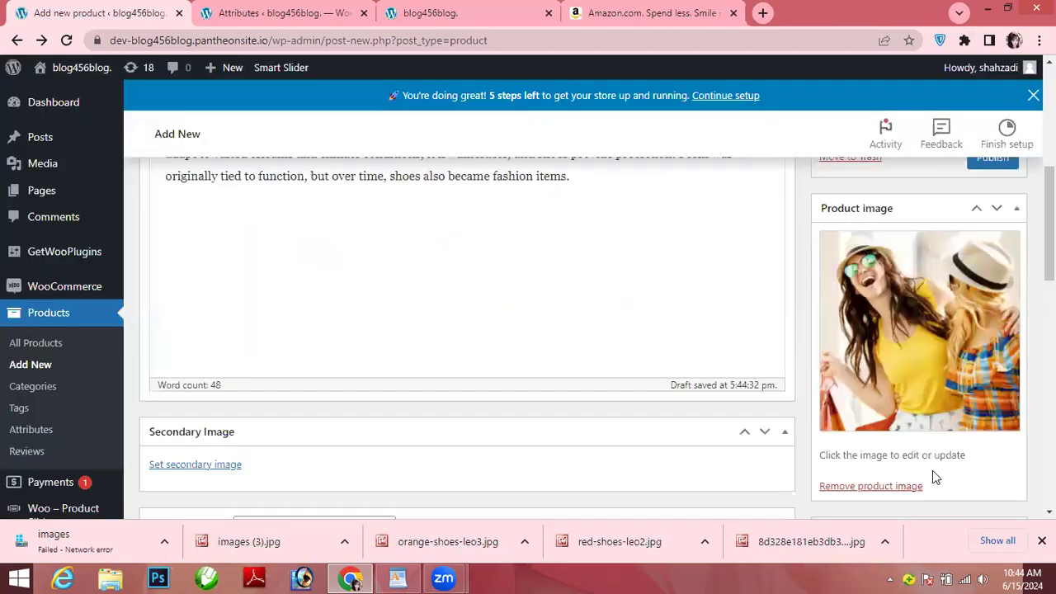
# Step: Publish the Web development product and open its public product page
pyautogui.moveTo(1049, 223); pyautogui.dragTo(1049, 198)
pyautogui.click(1008, 264)
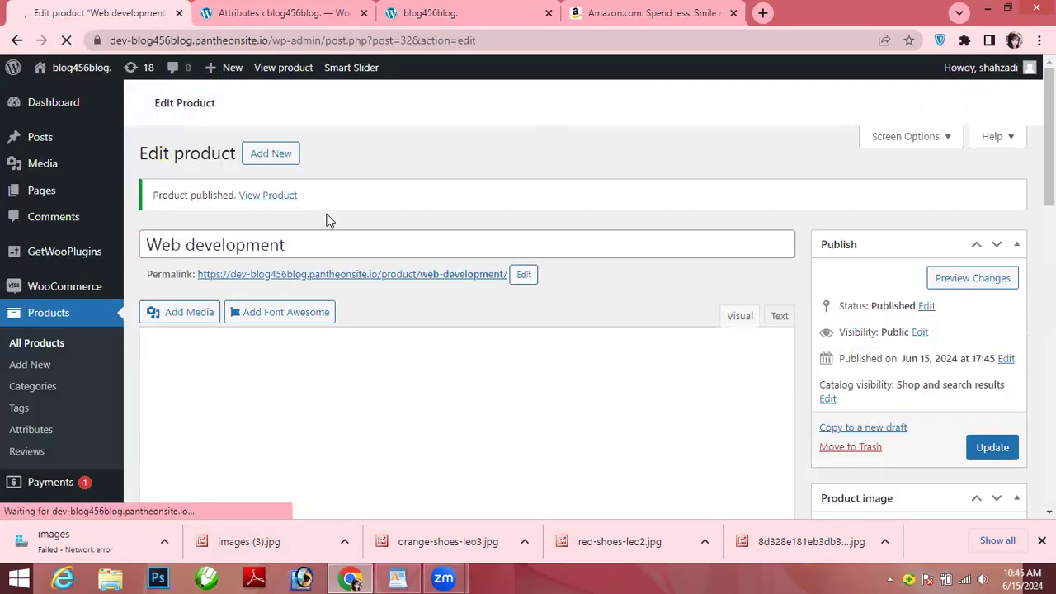
pyautogui.click(289, 198)
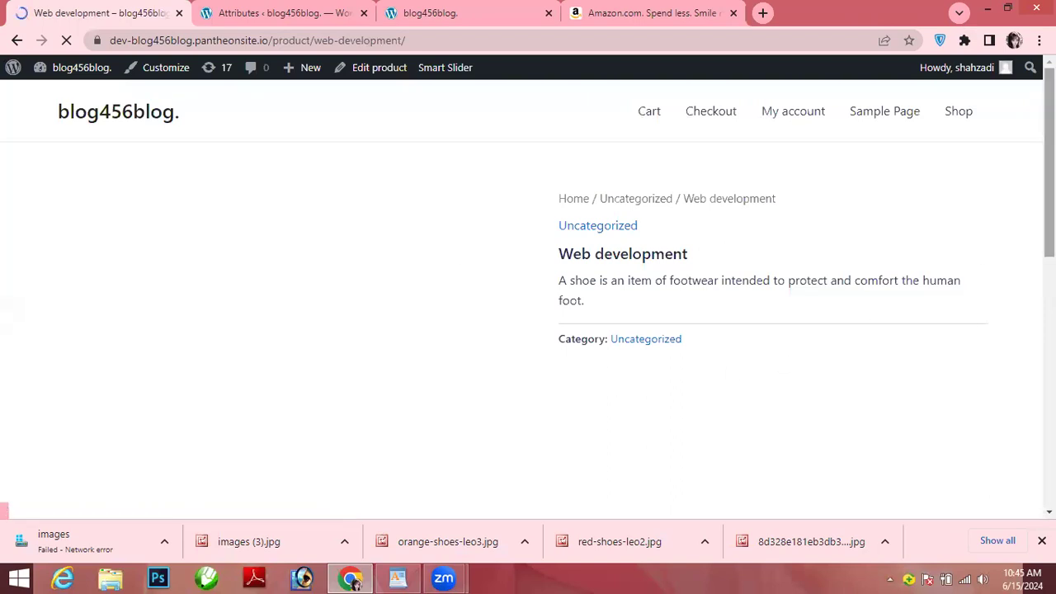
# Step: Examine the published product page's image, short description, category and full description
pyautogui.scroll(-3, 528, 297)
pyautogui.scroll(3, 528, 297)
pyautogui.scroll(-3, 528, 297)
pyautogui.scroll(3, 528, 297)
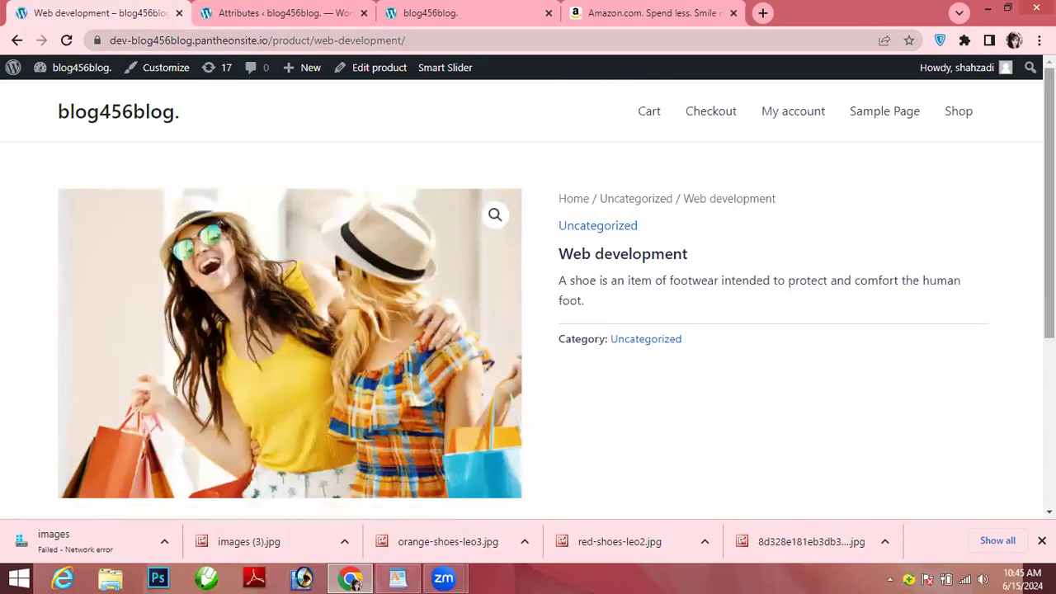
pyautogui.scroll(-2, 861, 275)
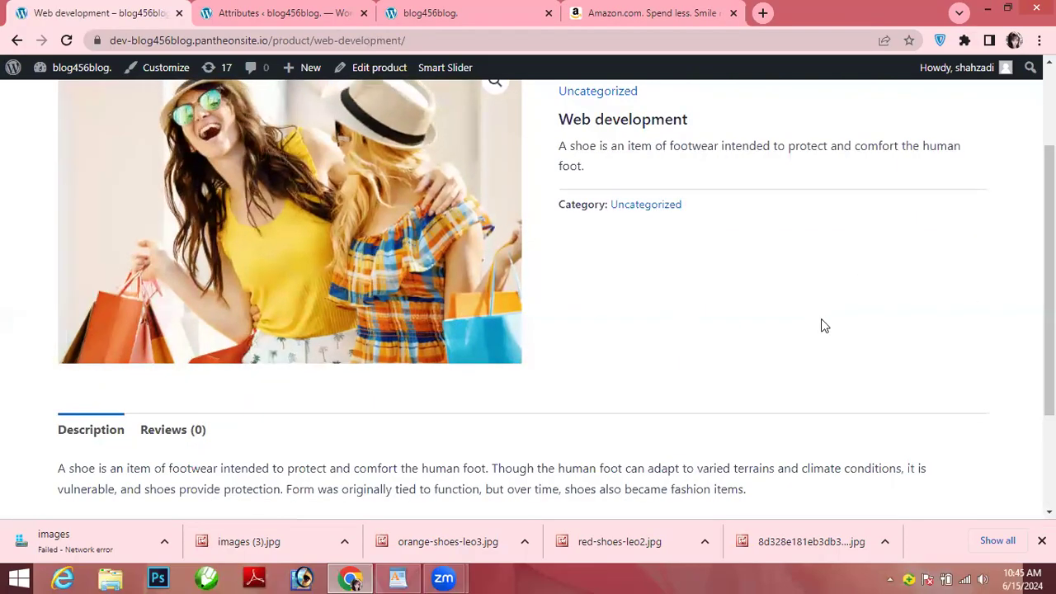
pyautogui.scroll(1, 743, 297)
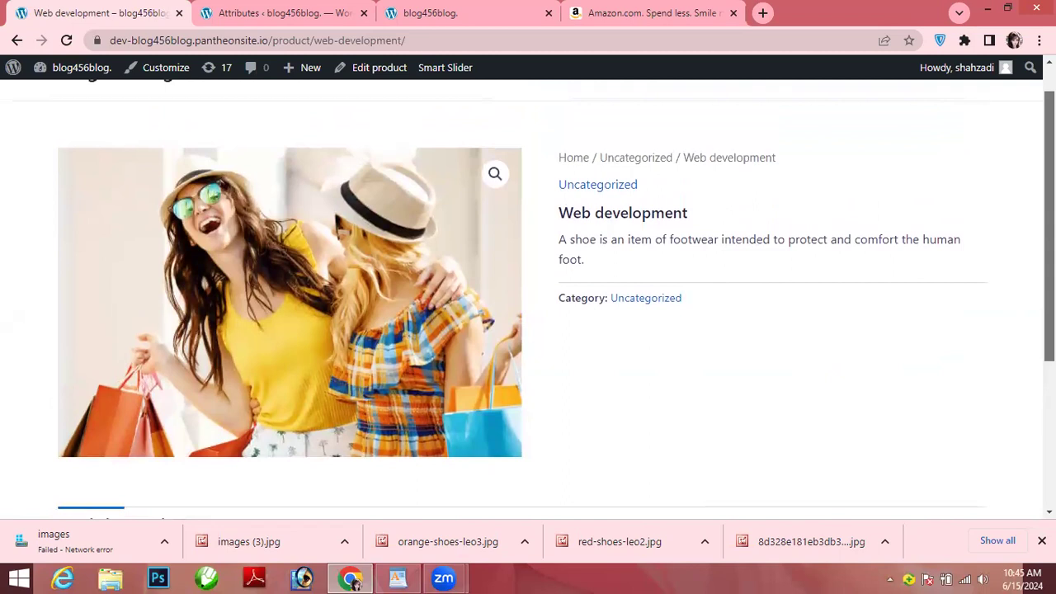
pyautogui.scroll(-3, 743, 297)
pyautogui.scroll(3, 775, 330)
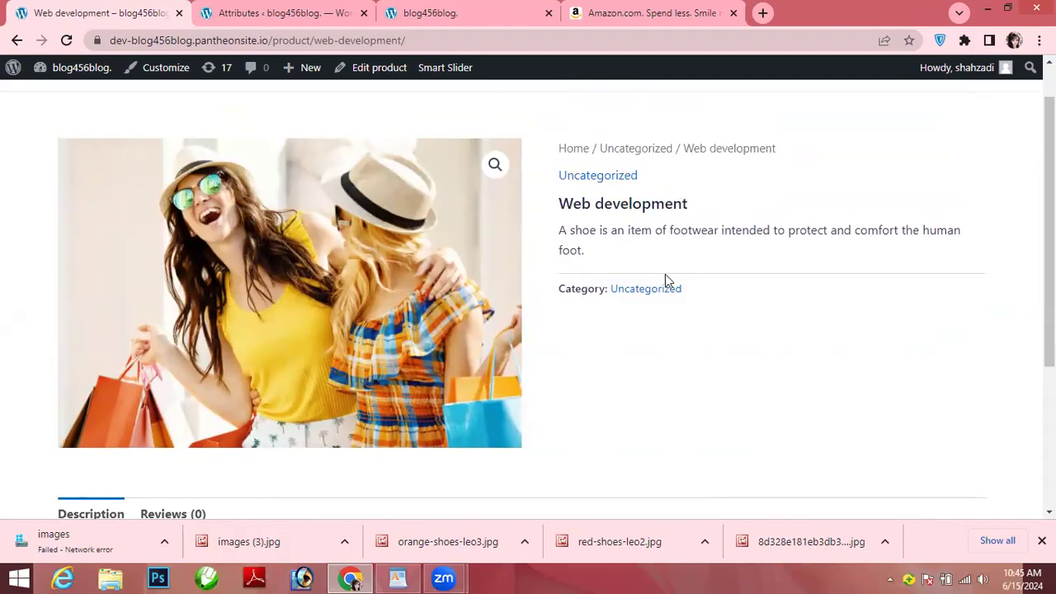
pyautogui.scroll(-3, 776, 269)
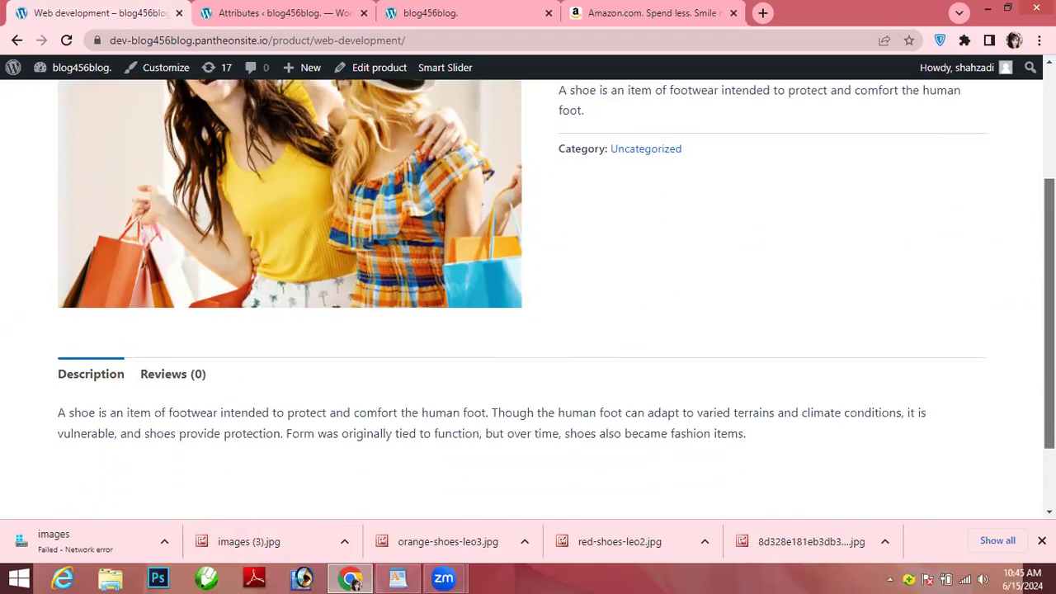
pyautogui.scroll(4, 528, 297)
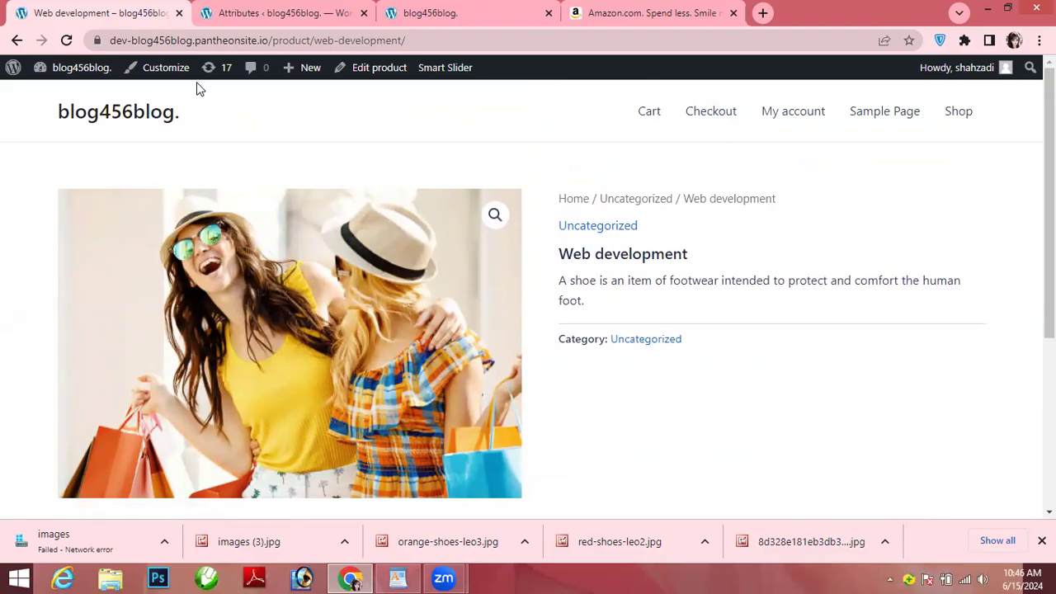
# Step: Leave the public product page and look over the list of all products in the site's admin area
pyautogui.click(16, 41)
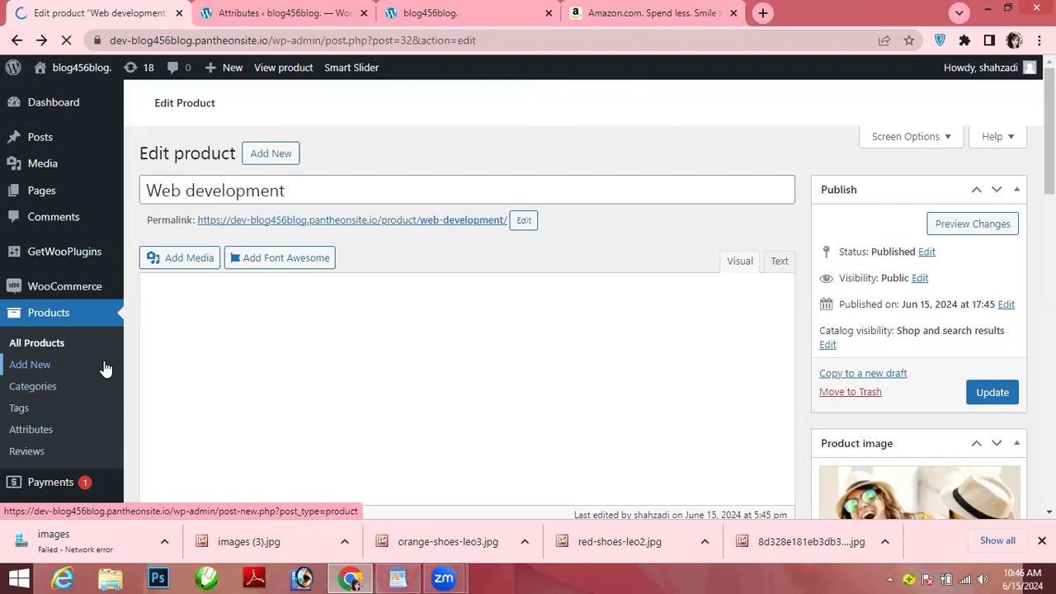
pyautogui.click(37, 343)
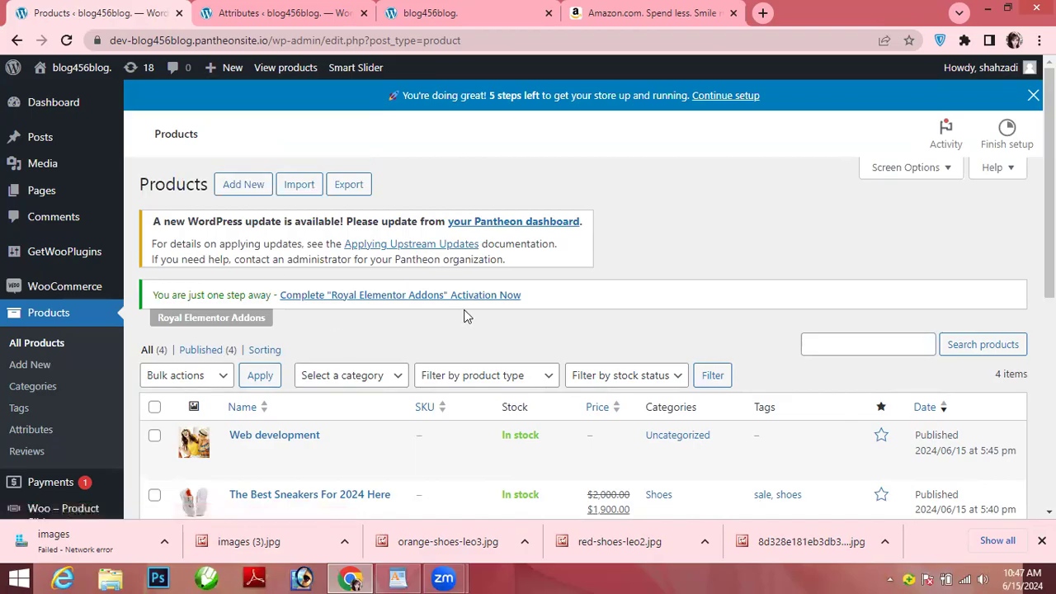
pyautogui.scroll(-1, 1049, 206)
pyautogui.moveTo(1049, 206); pyautogui.dragTo(1049, 178)
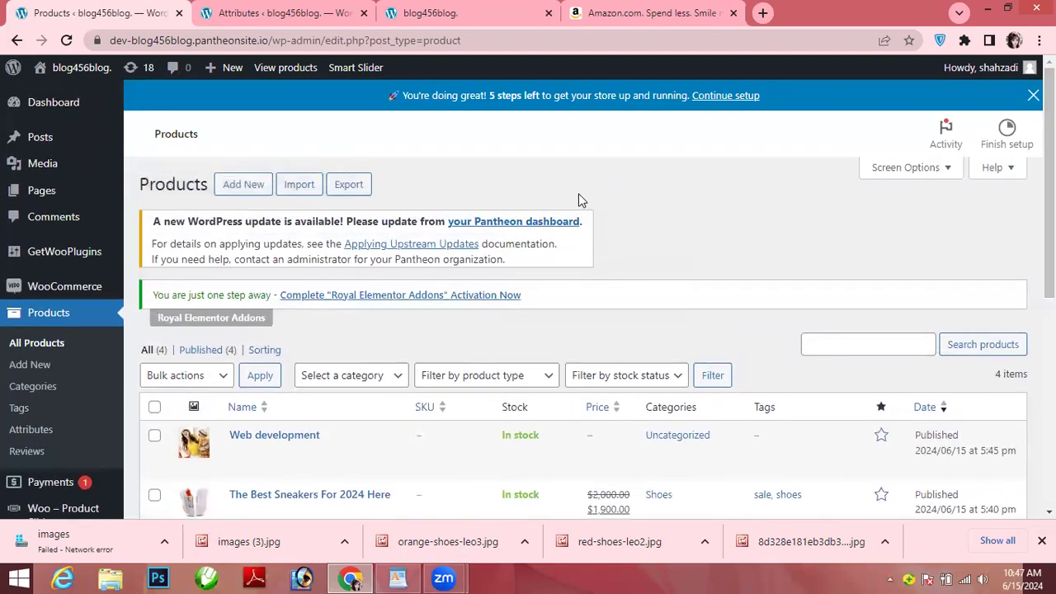